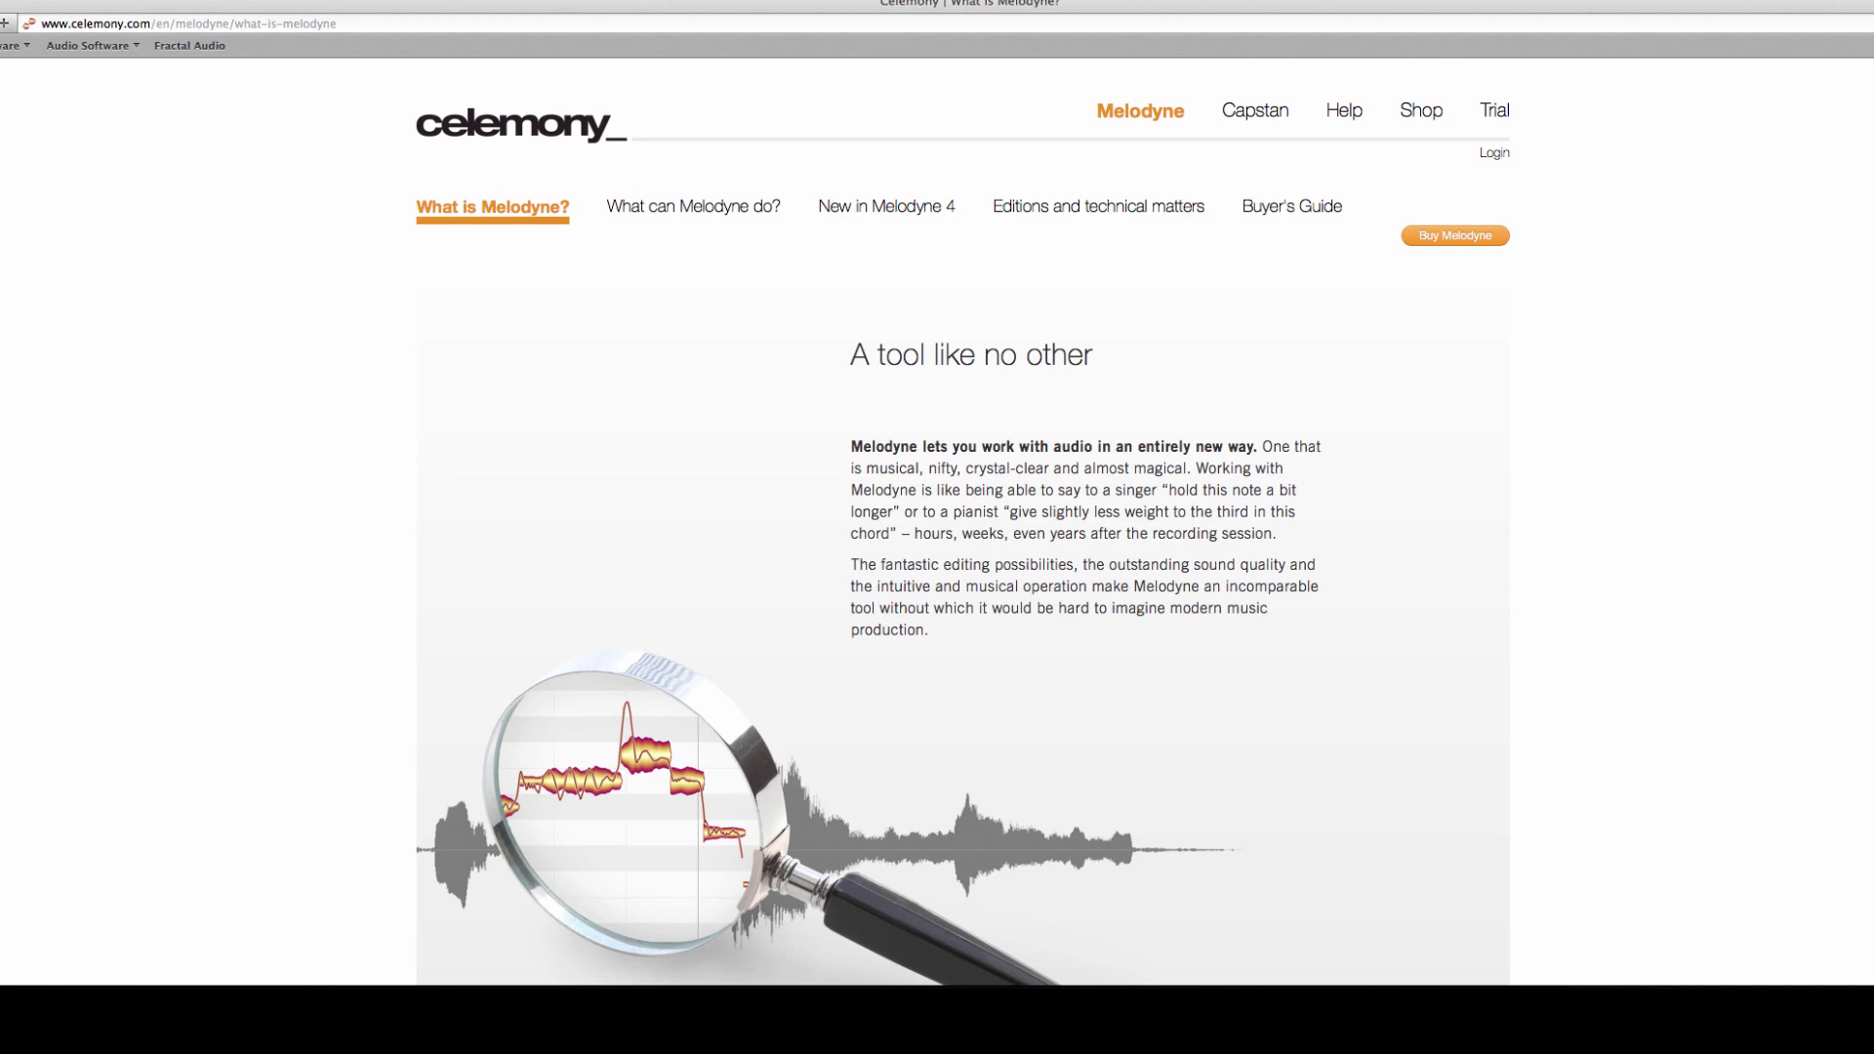
- Read through Celemony's "What is Melodyne?" page down to the awards section
scroll(964, 521, "down", 10)
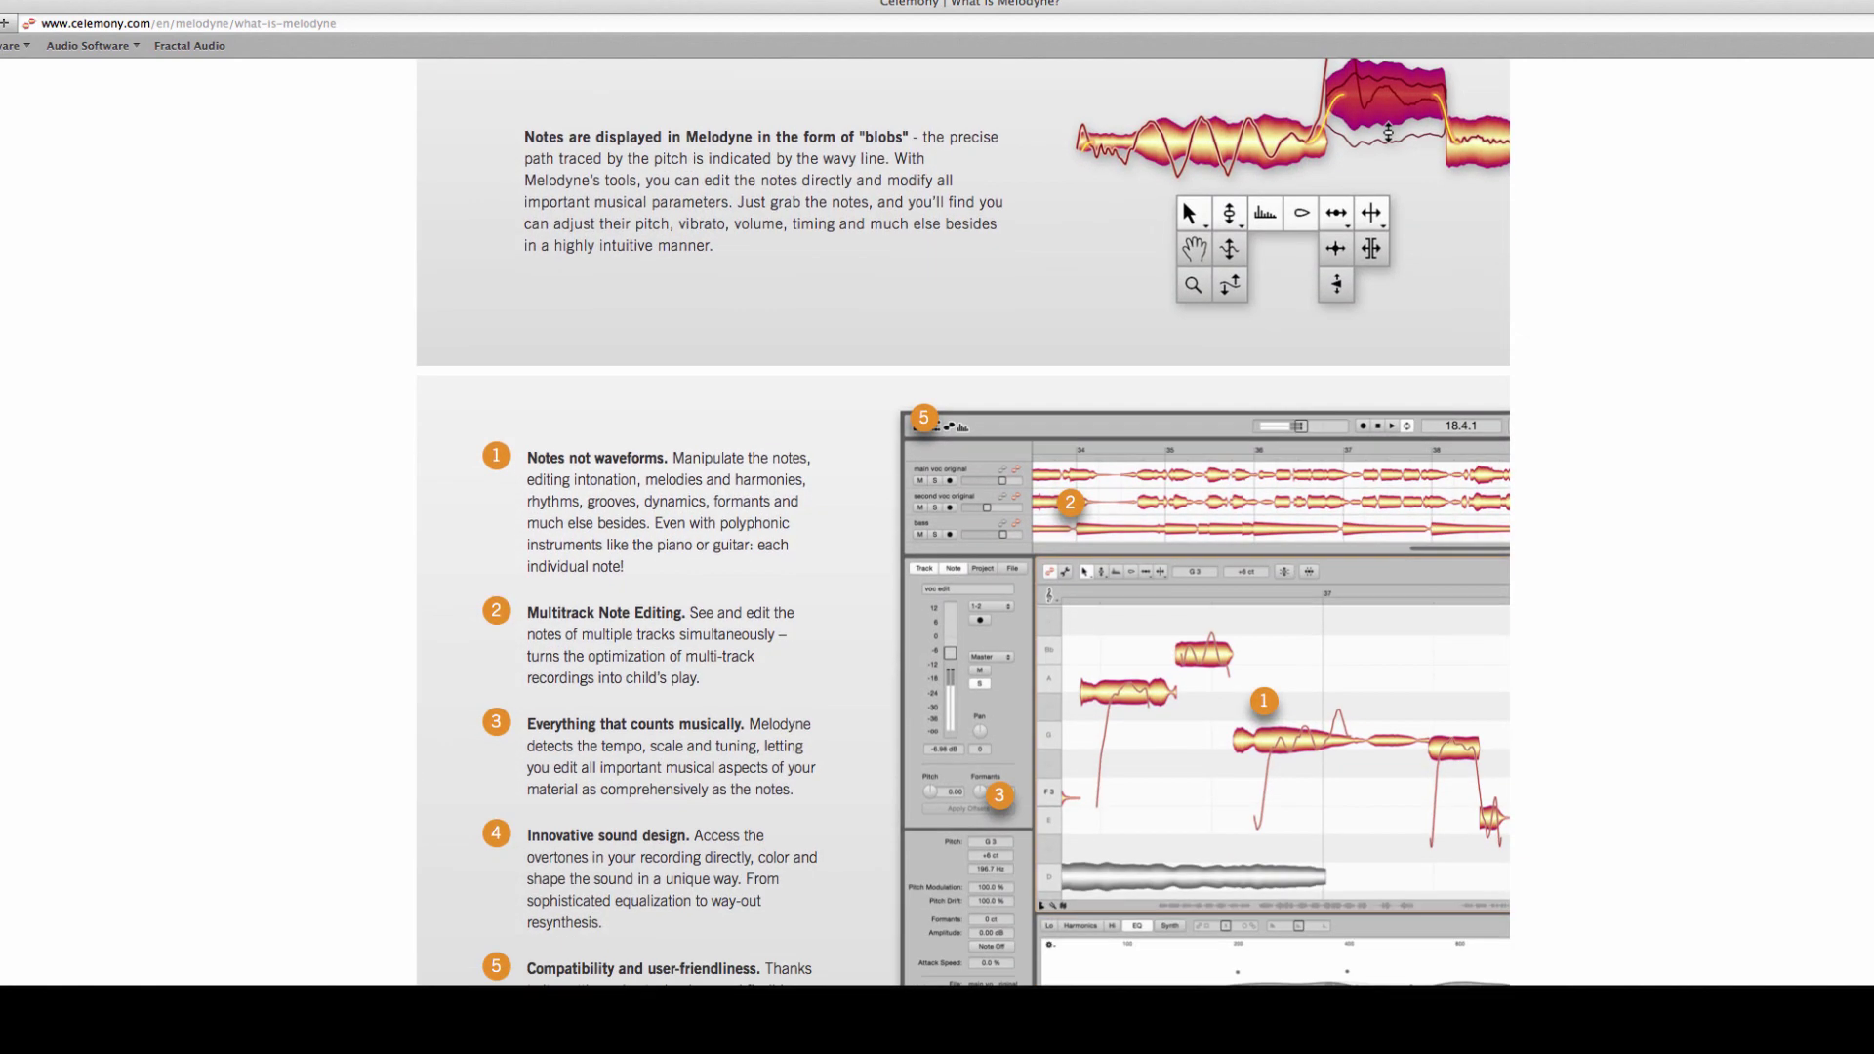
scroll(964, 521, "down", 5)
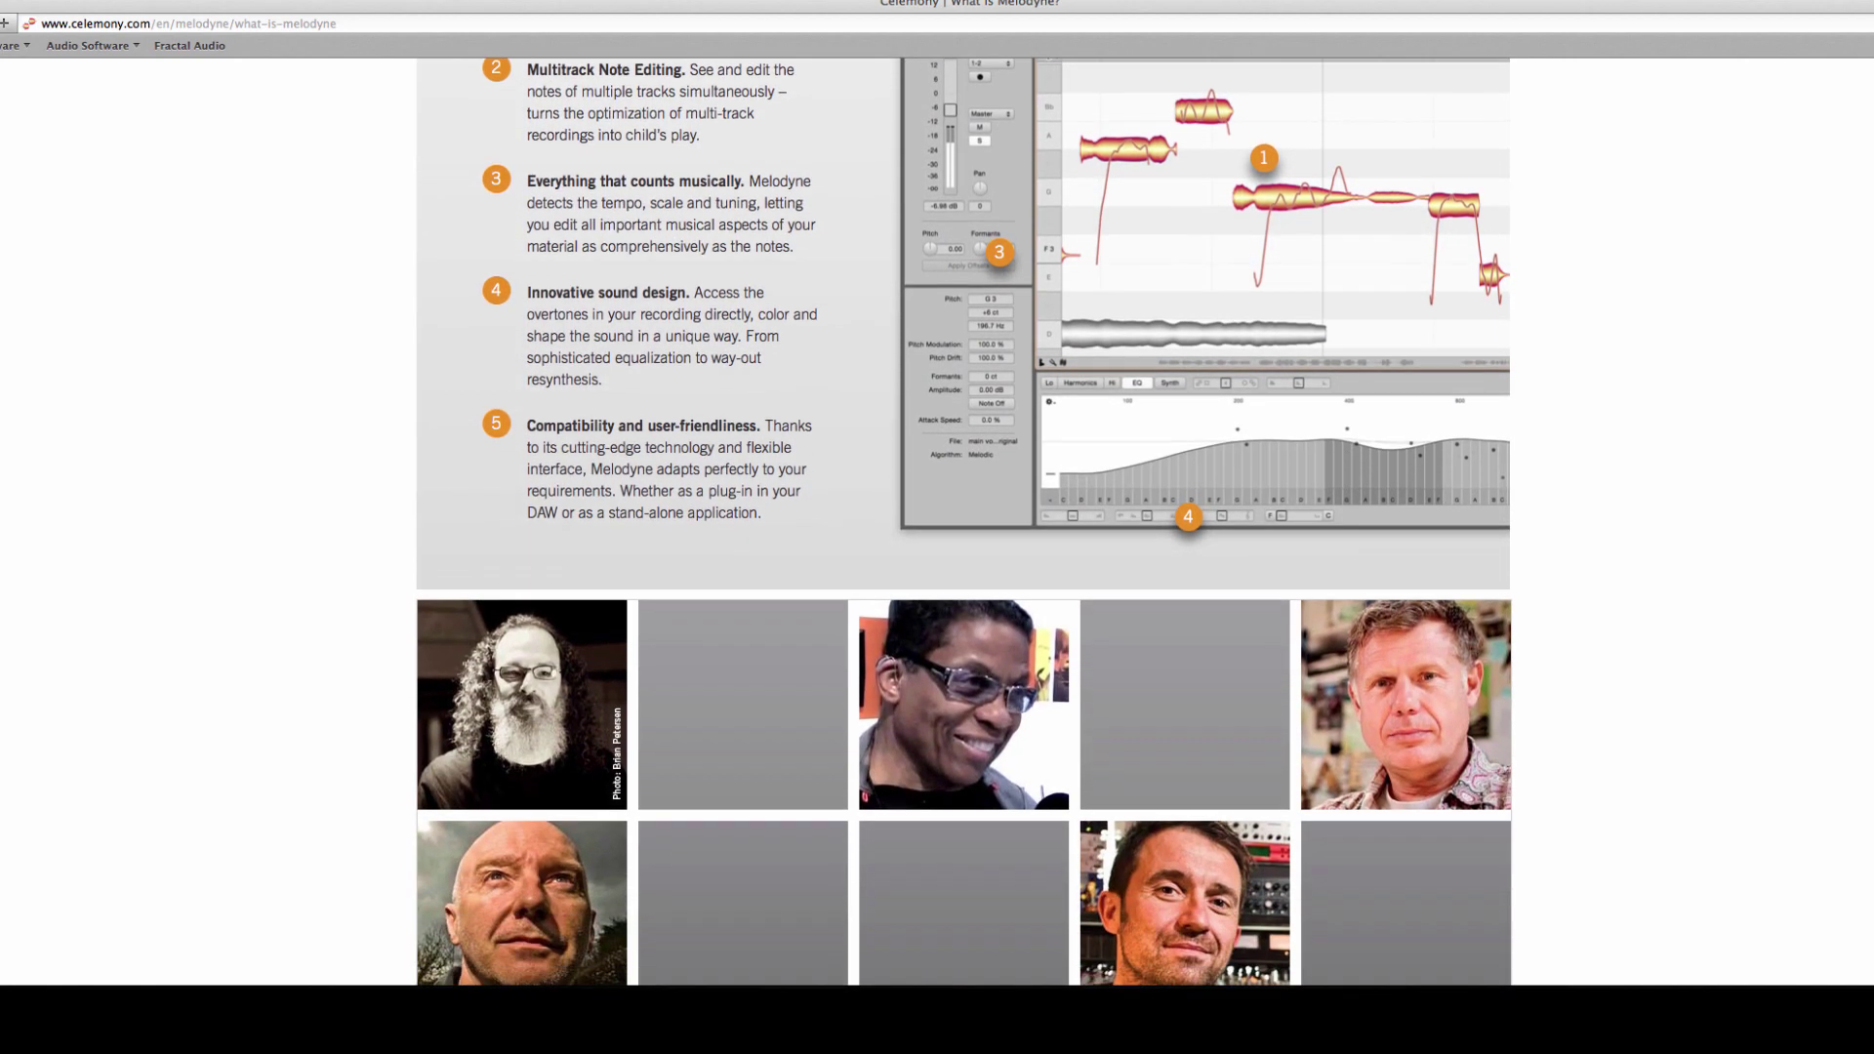
scroll(963, 521, "down", 13)
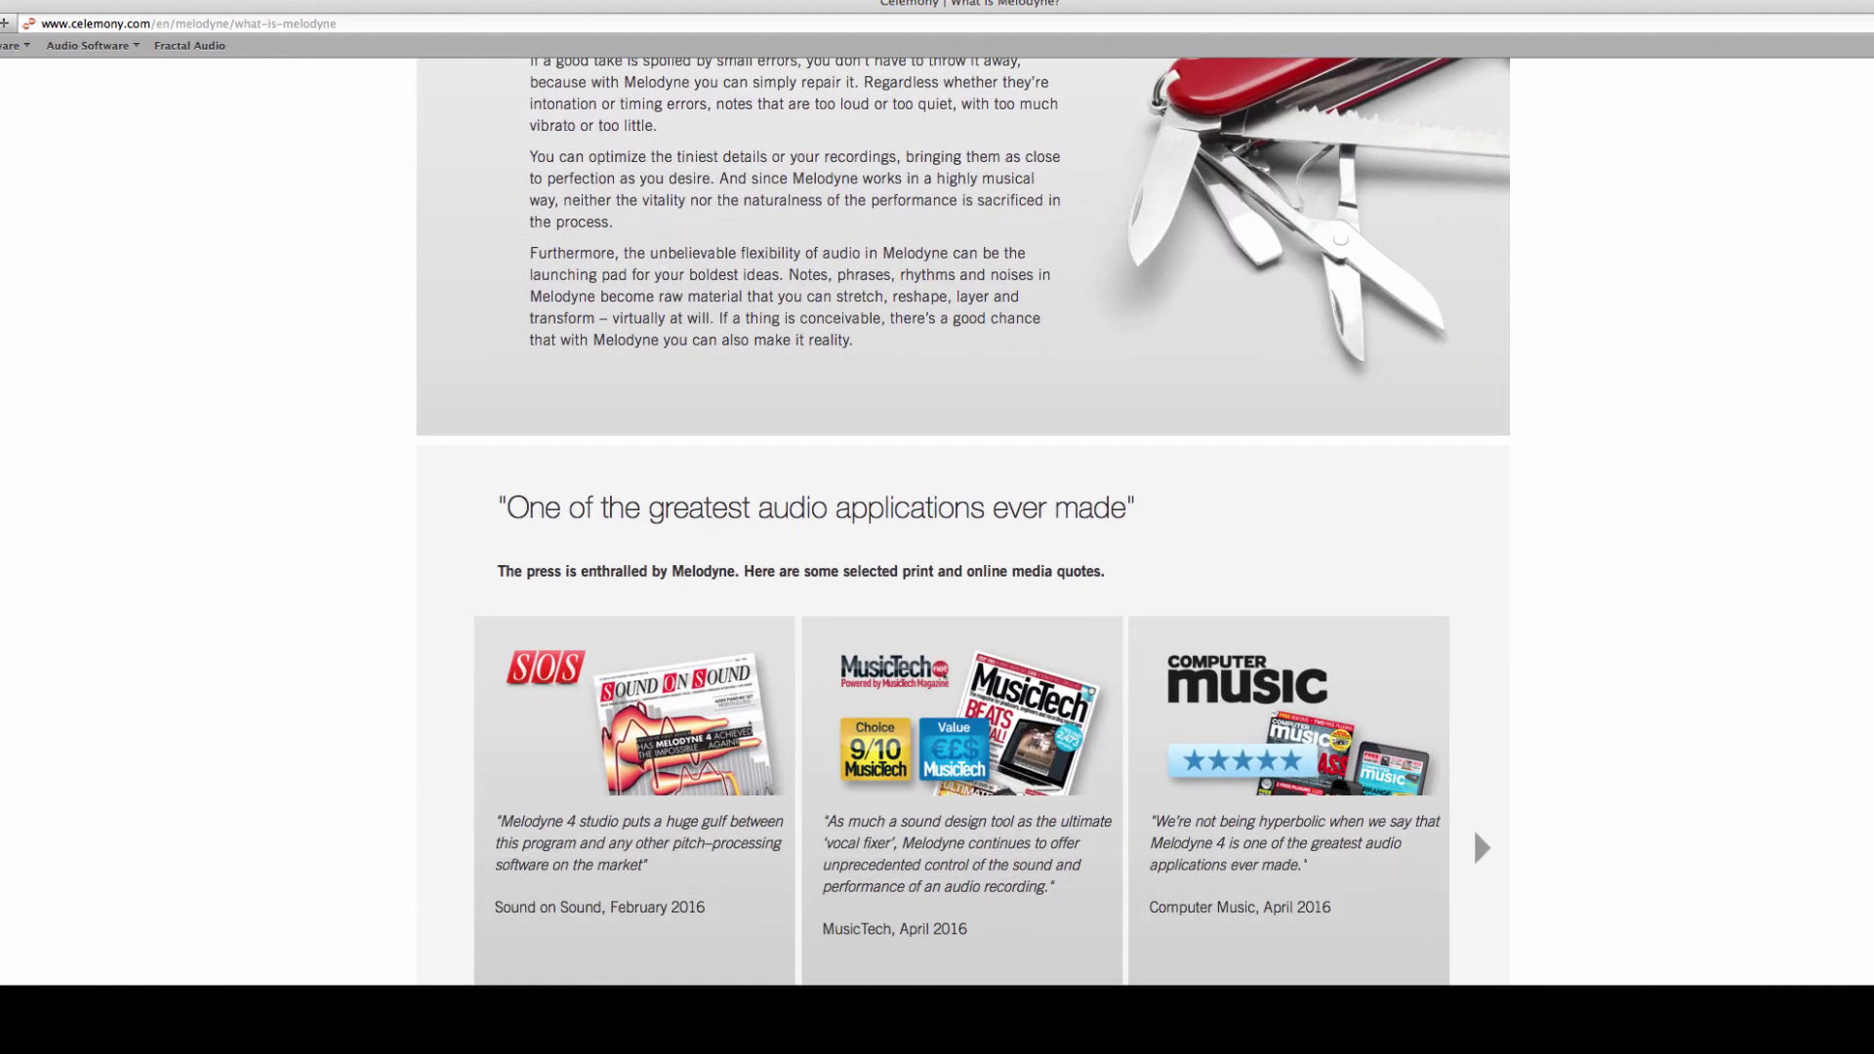
scroll(963, 521, "down", 17)
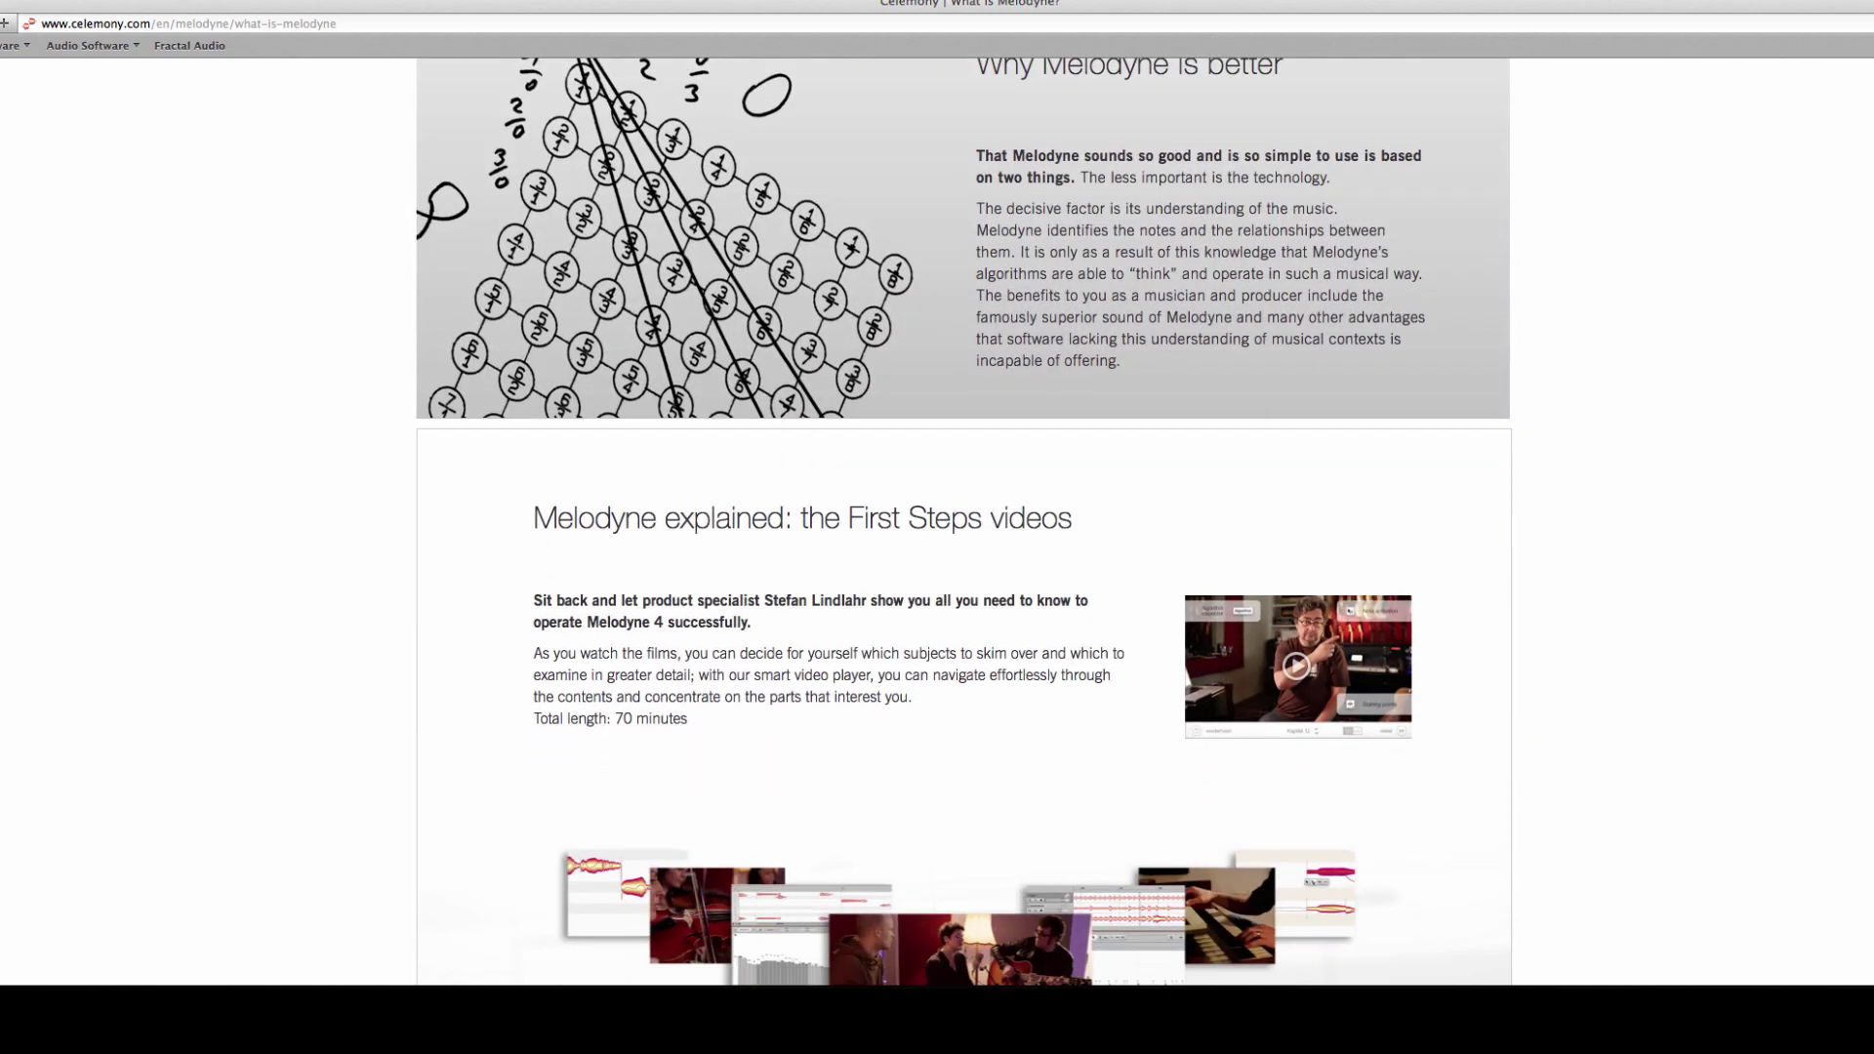
scroll(963, 521, "down", 14)
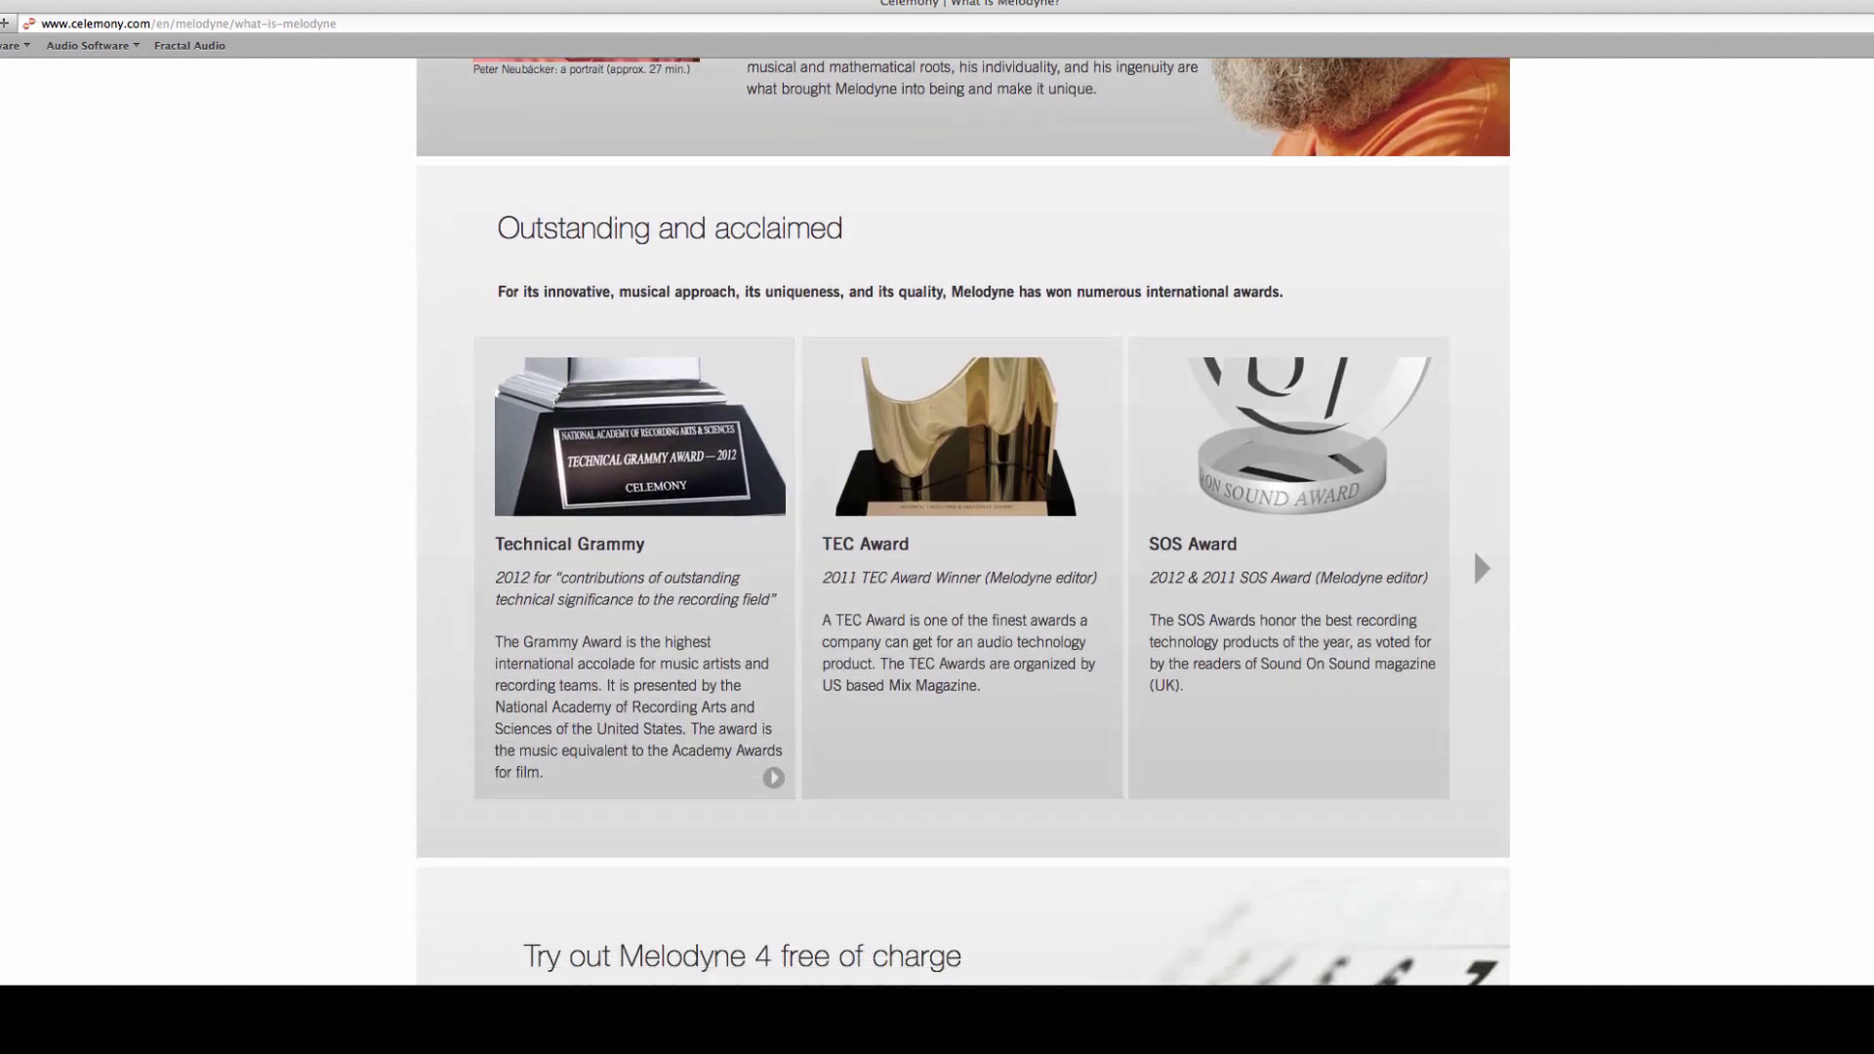
scroll(964, 521, "down", 4)
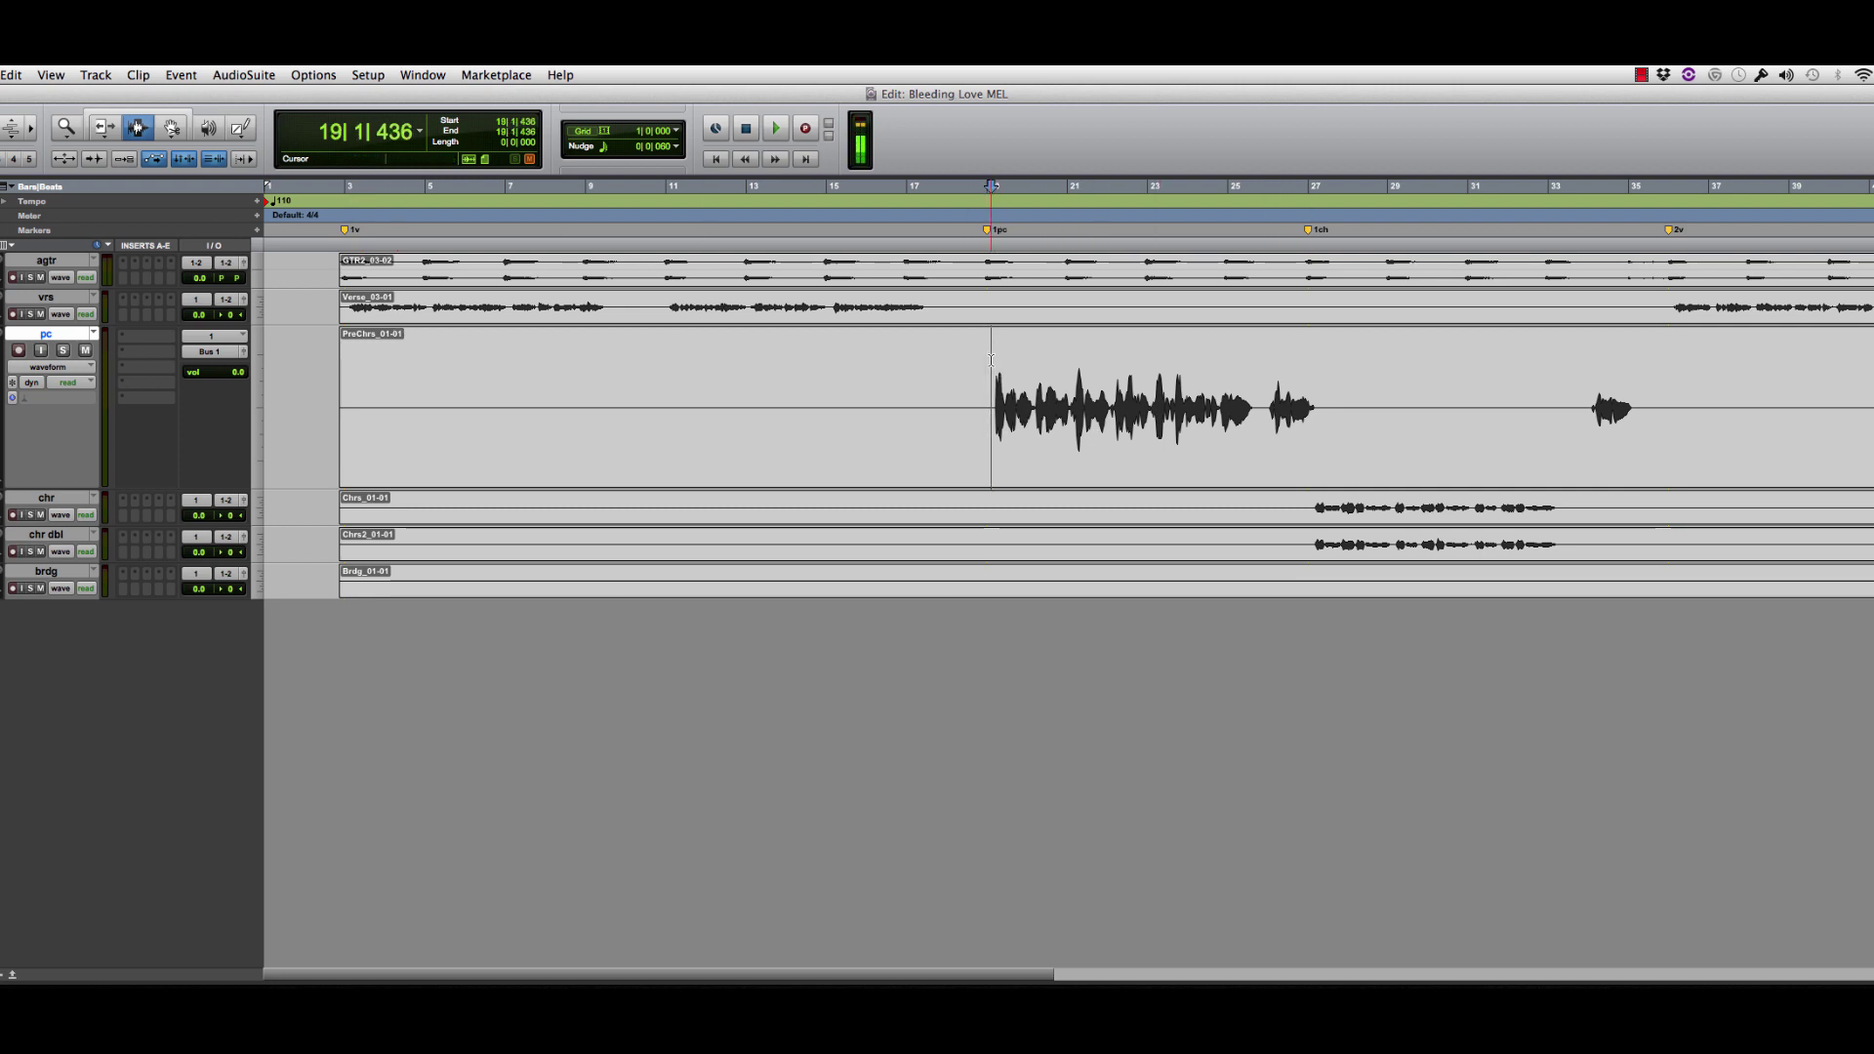
- Play the pre-chorus vocal and change the pc track's output to 1-2
key("space")
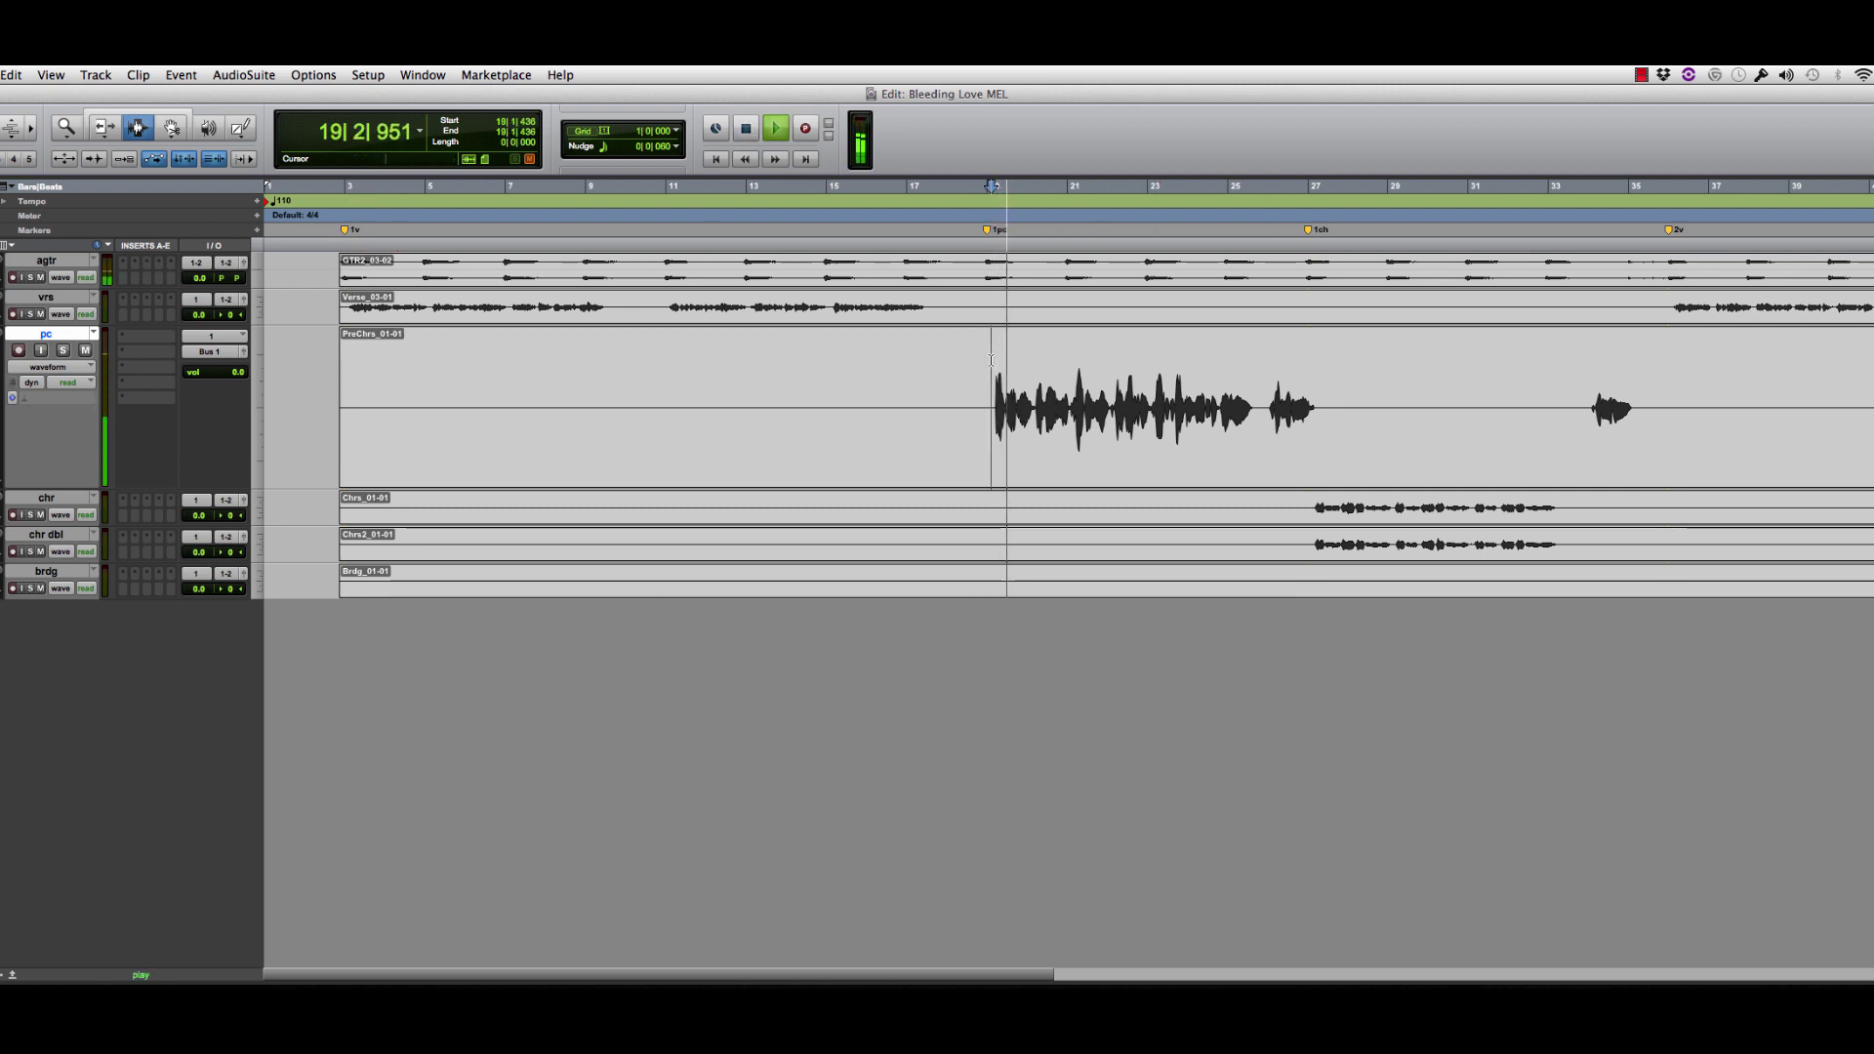
left_click(208, 353)
left_click(371, 359)
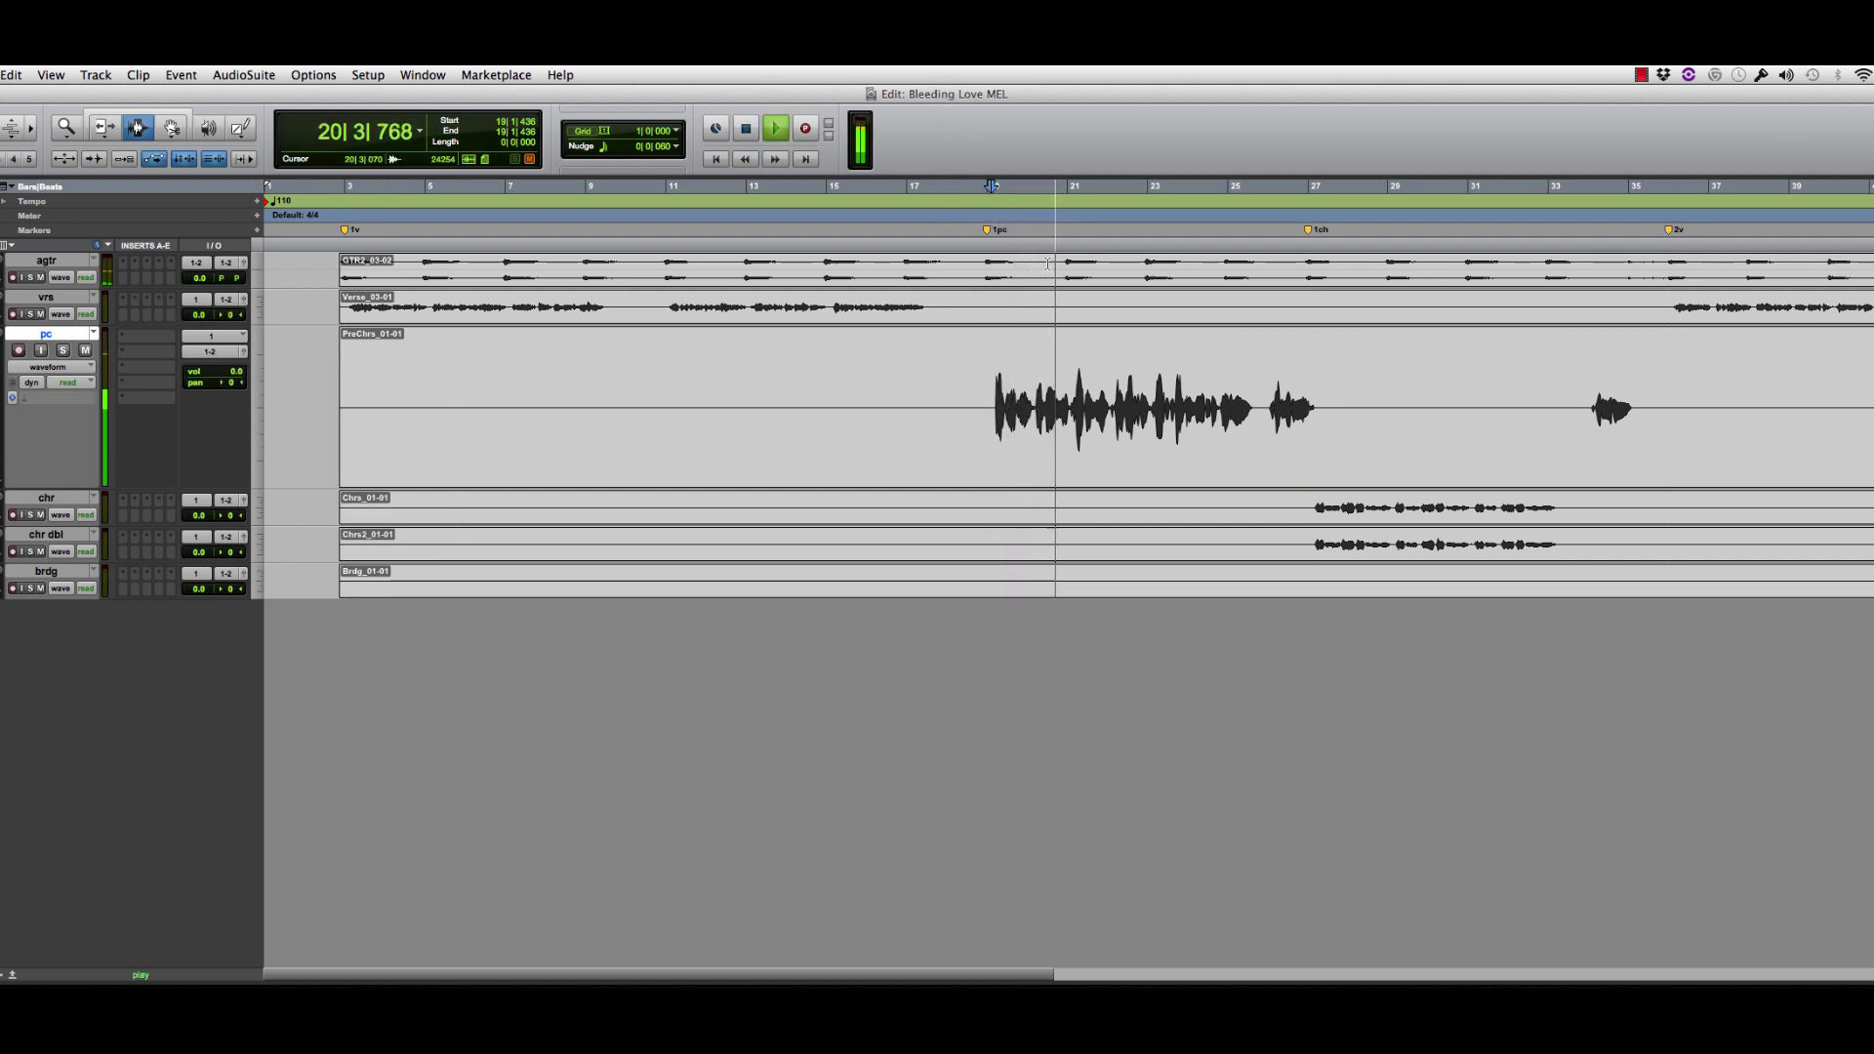
- Insert the native Celemony Melodyne (mono) plug-in on the pc track's first insert slot
left_click(1071, 392)
key("t")
key("t")
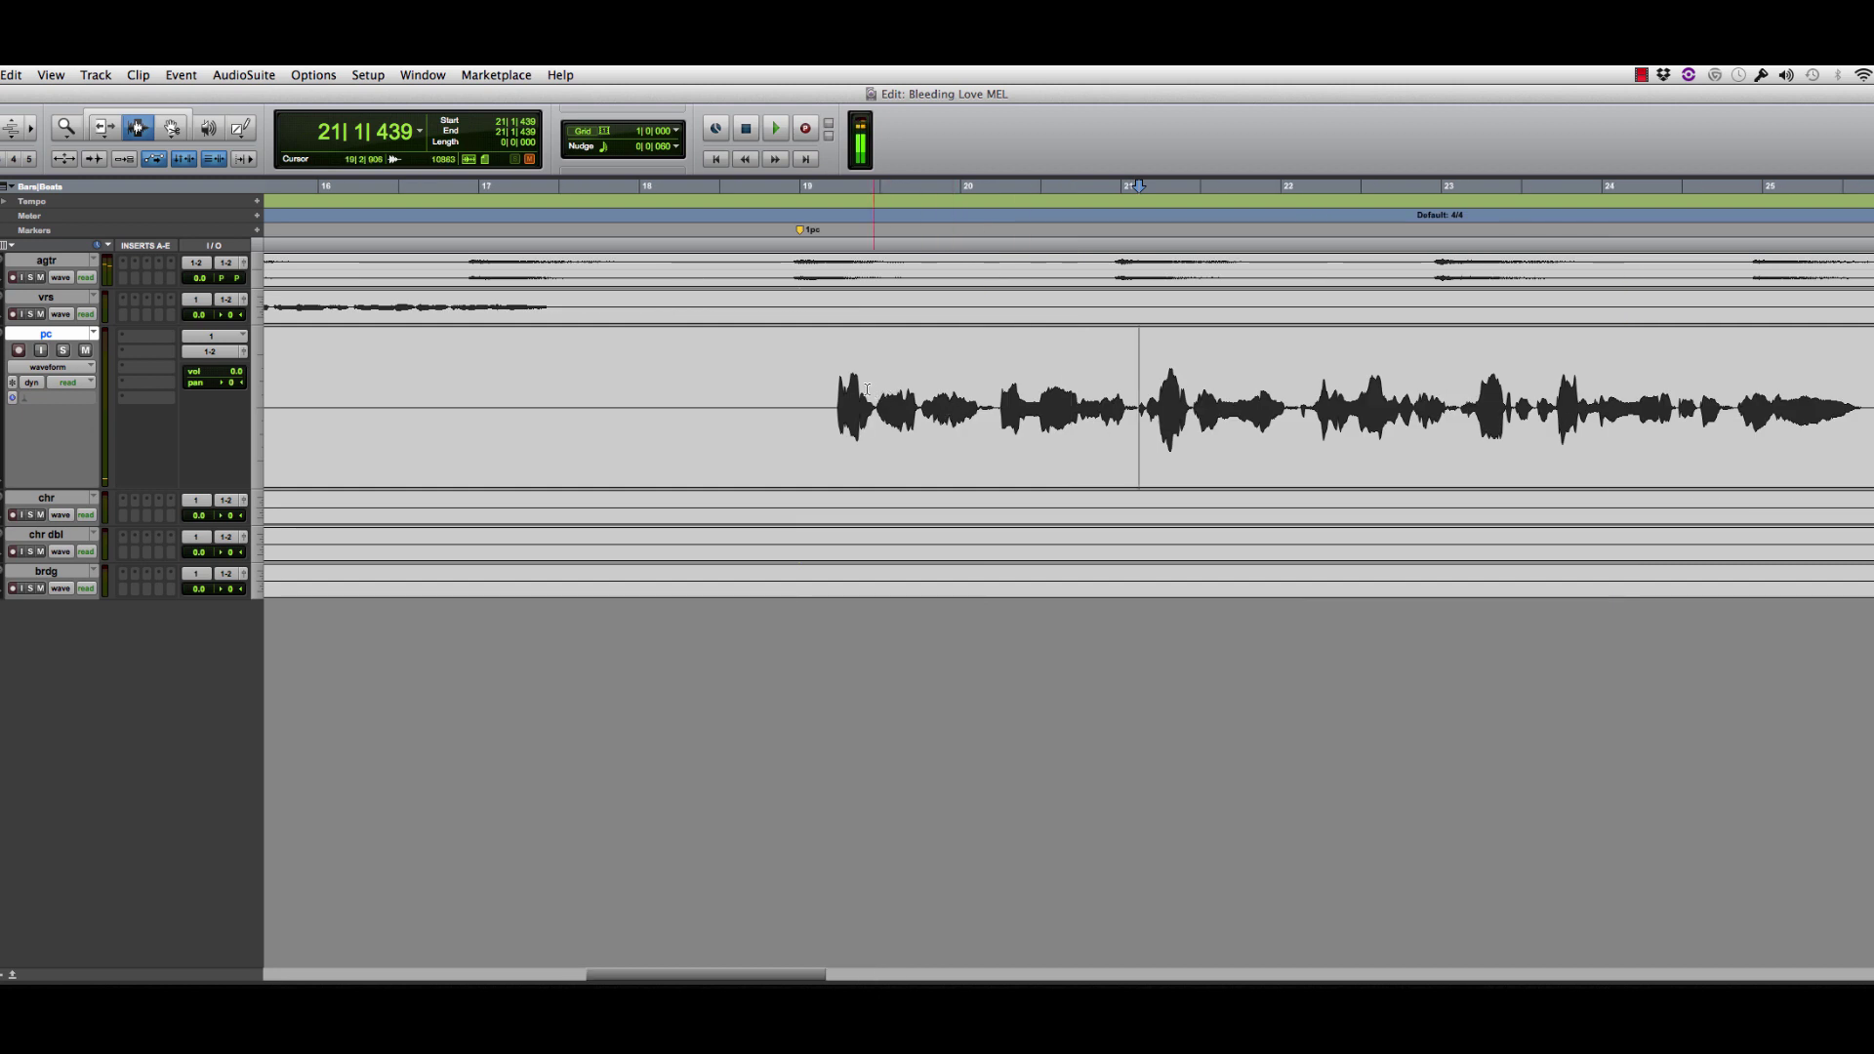
left_click(131, 338)
mouse_move(222, 433)
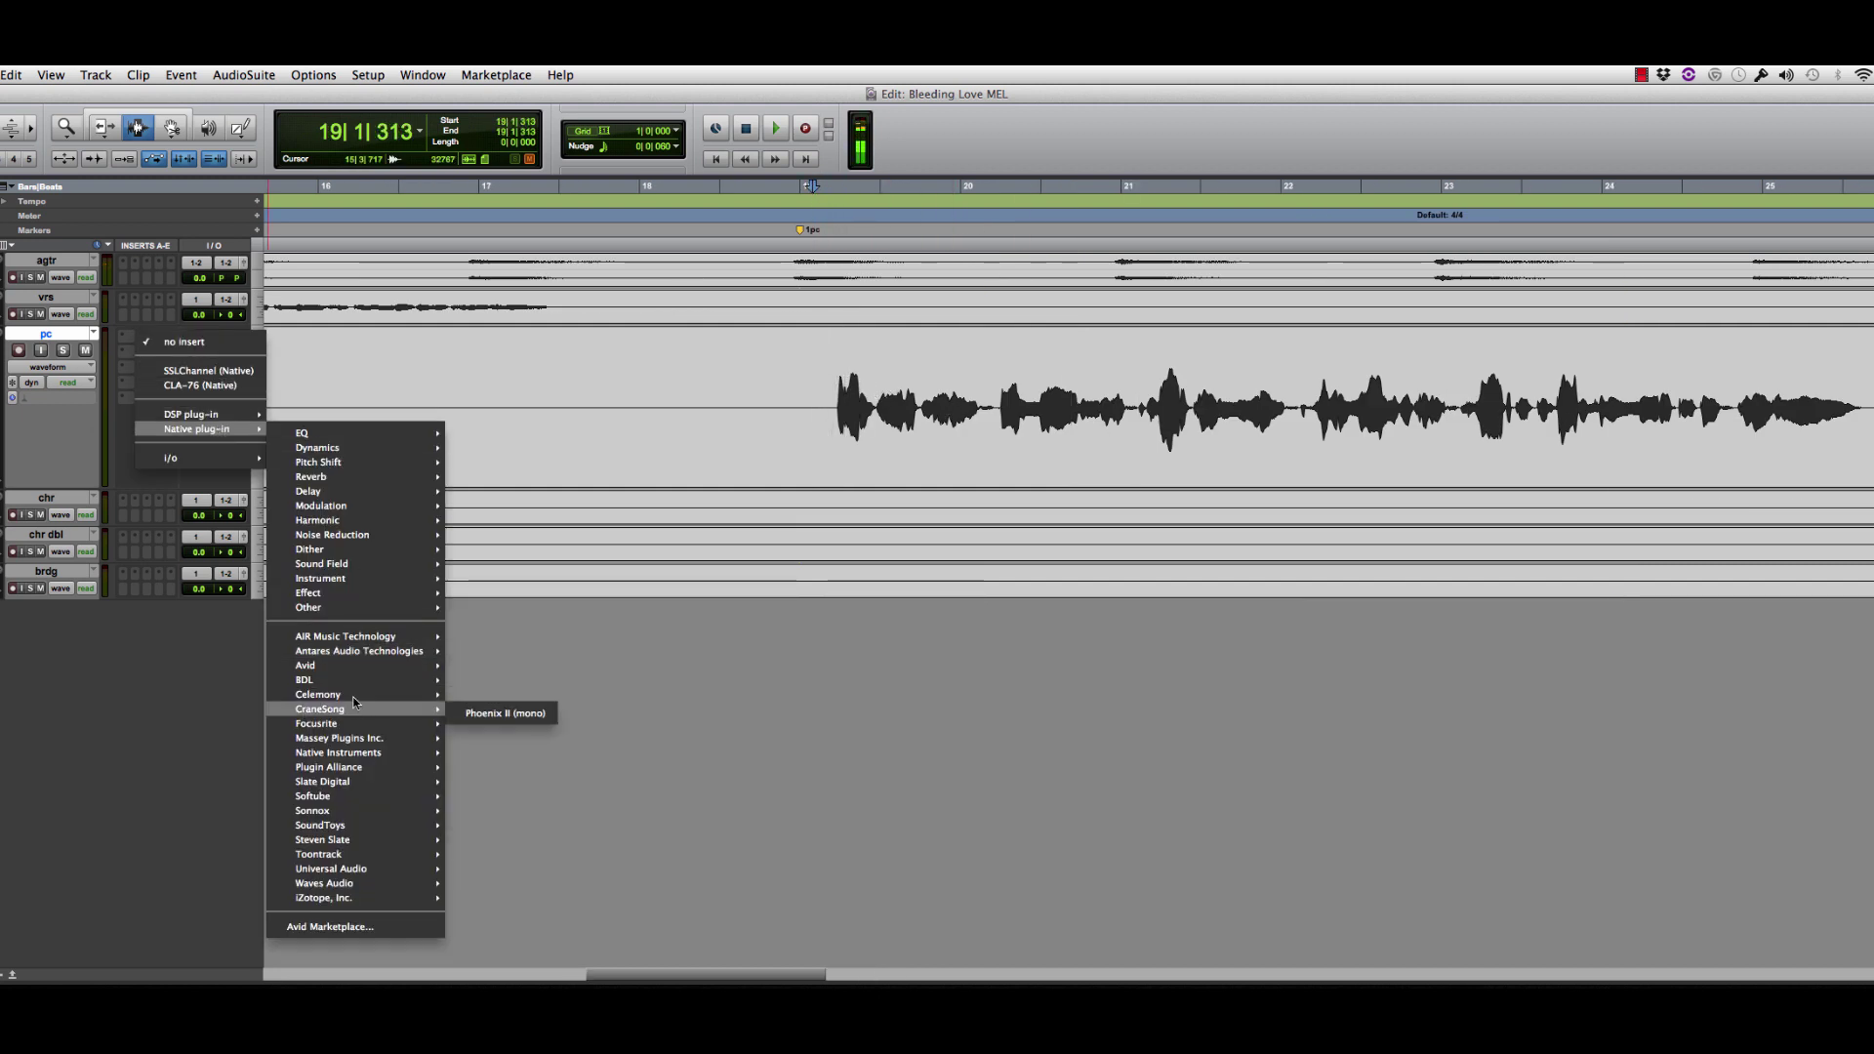
mouse_move(353, 695)
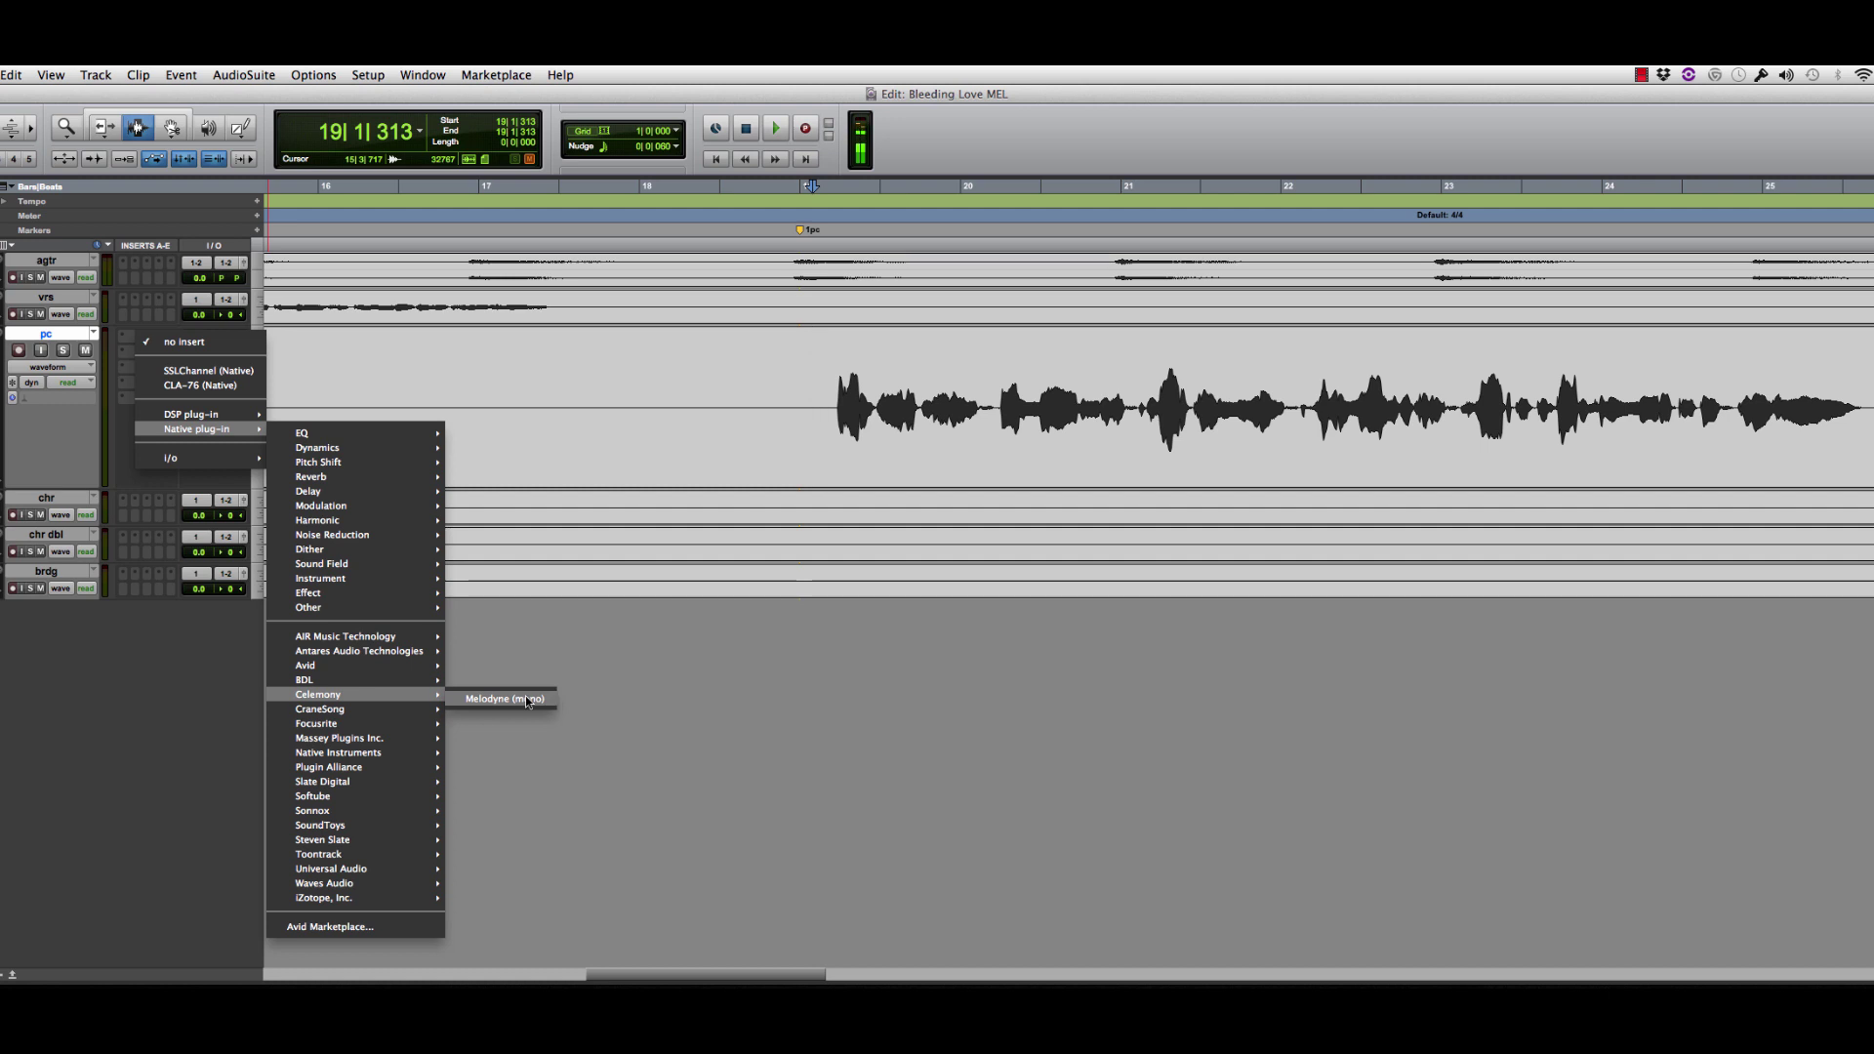
left_click(527, 701)
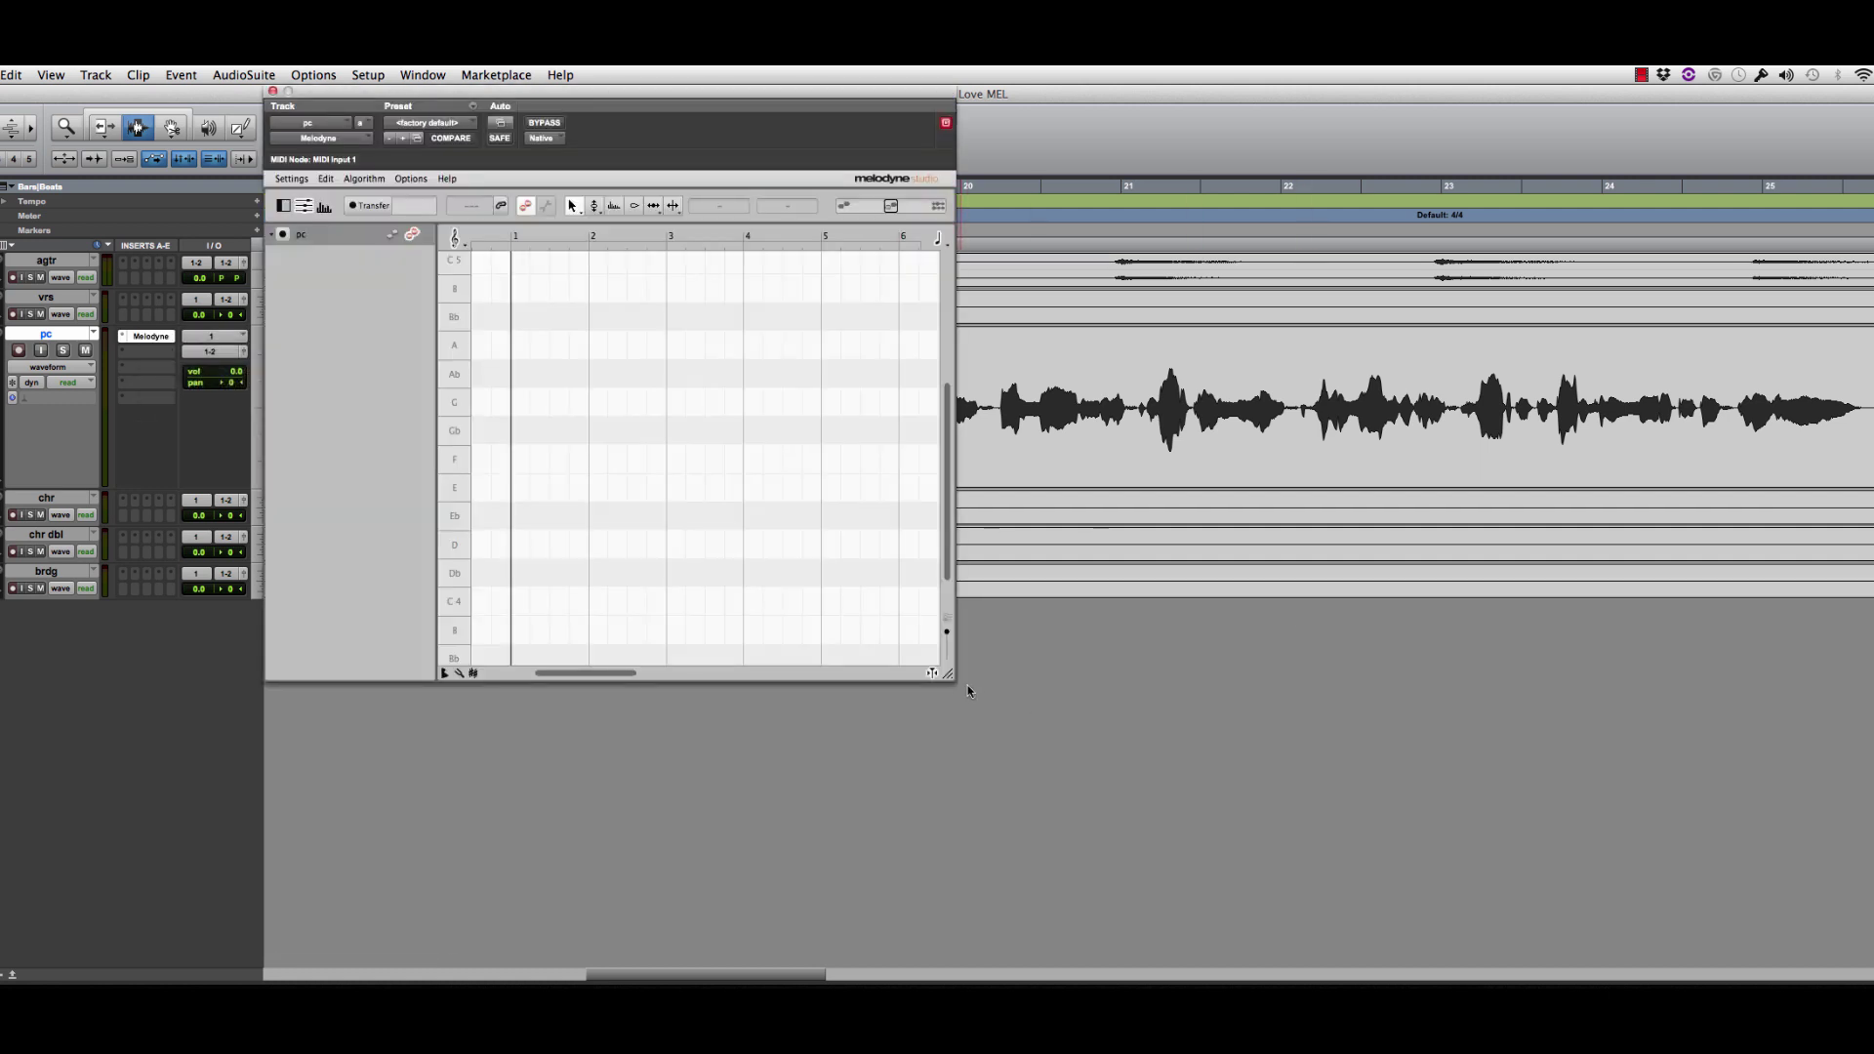
- Enlarge the Melodyne window to fill the edit area and set the pc track's height to extreme
left_click_drag(1536, 812, 1872, 923)
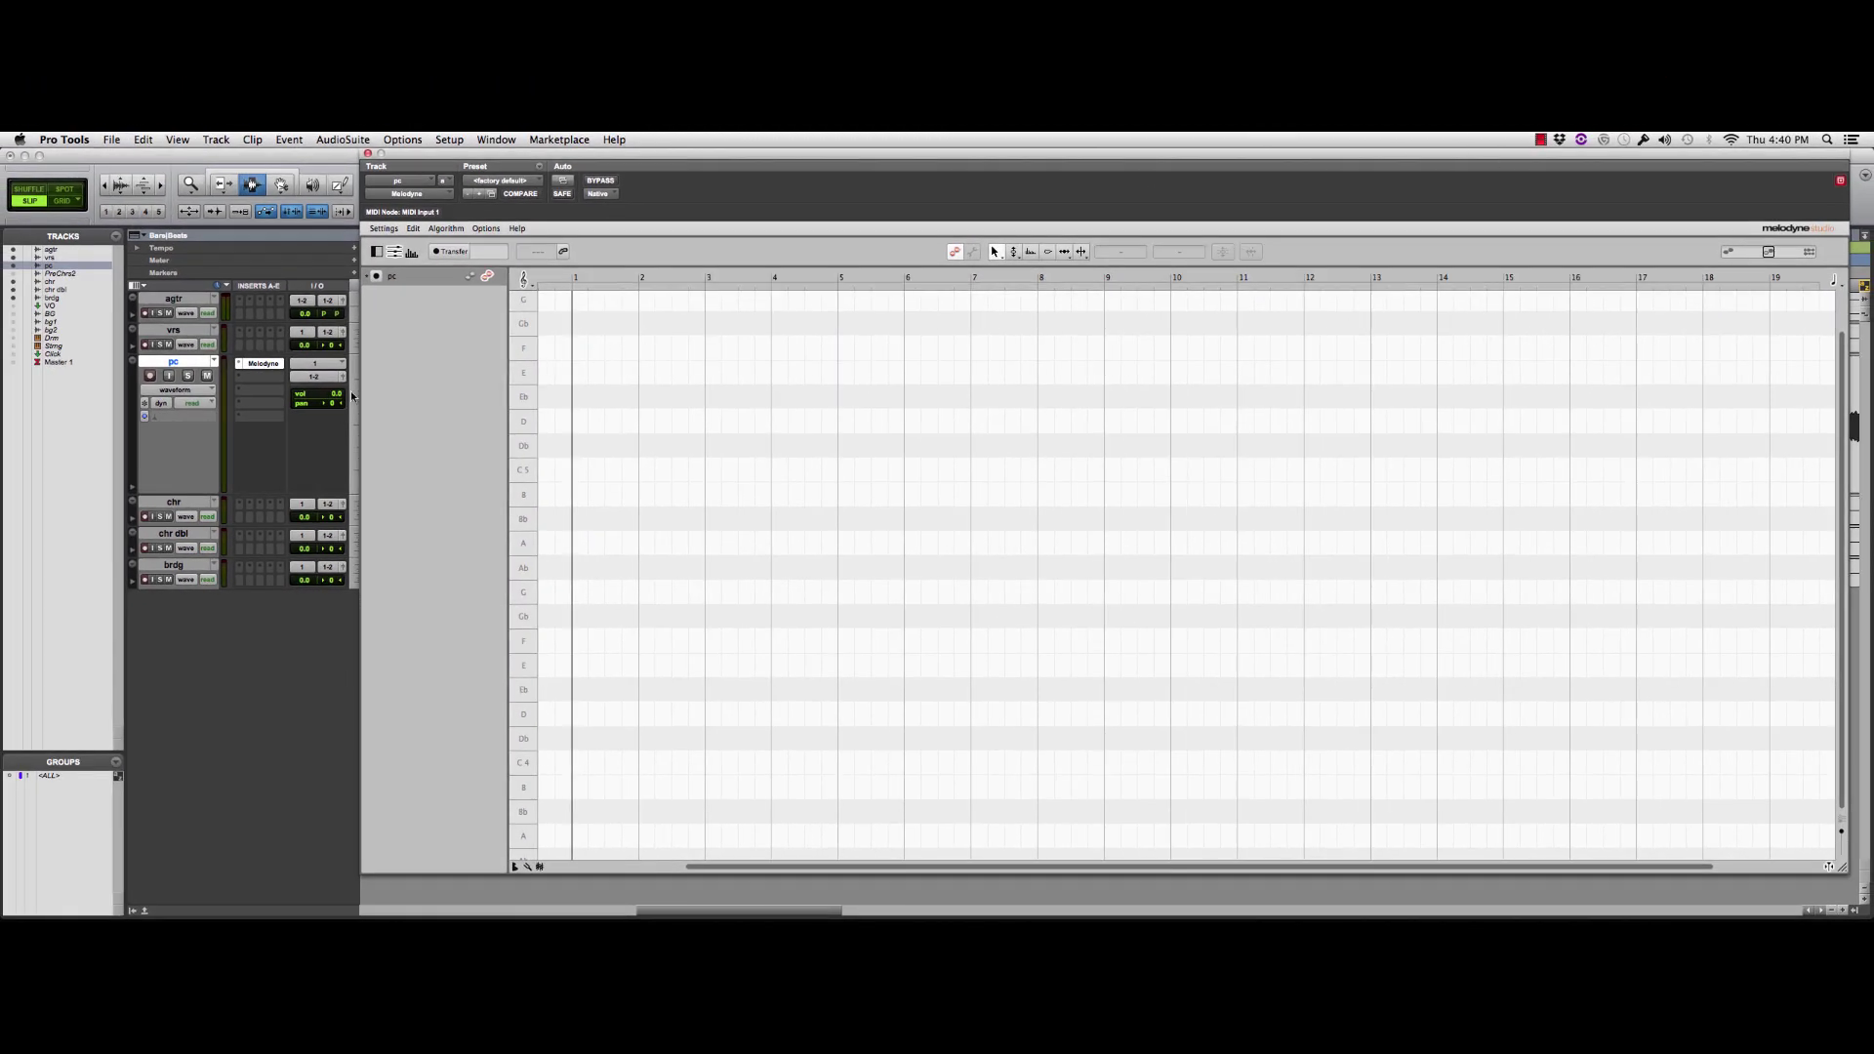
left_click(353, 396)
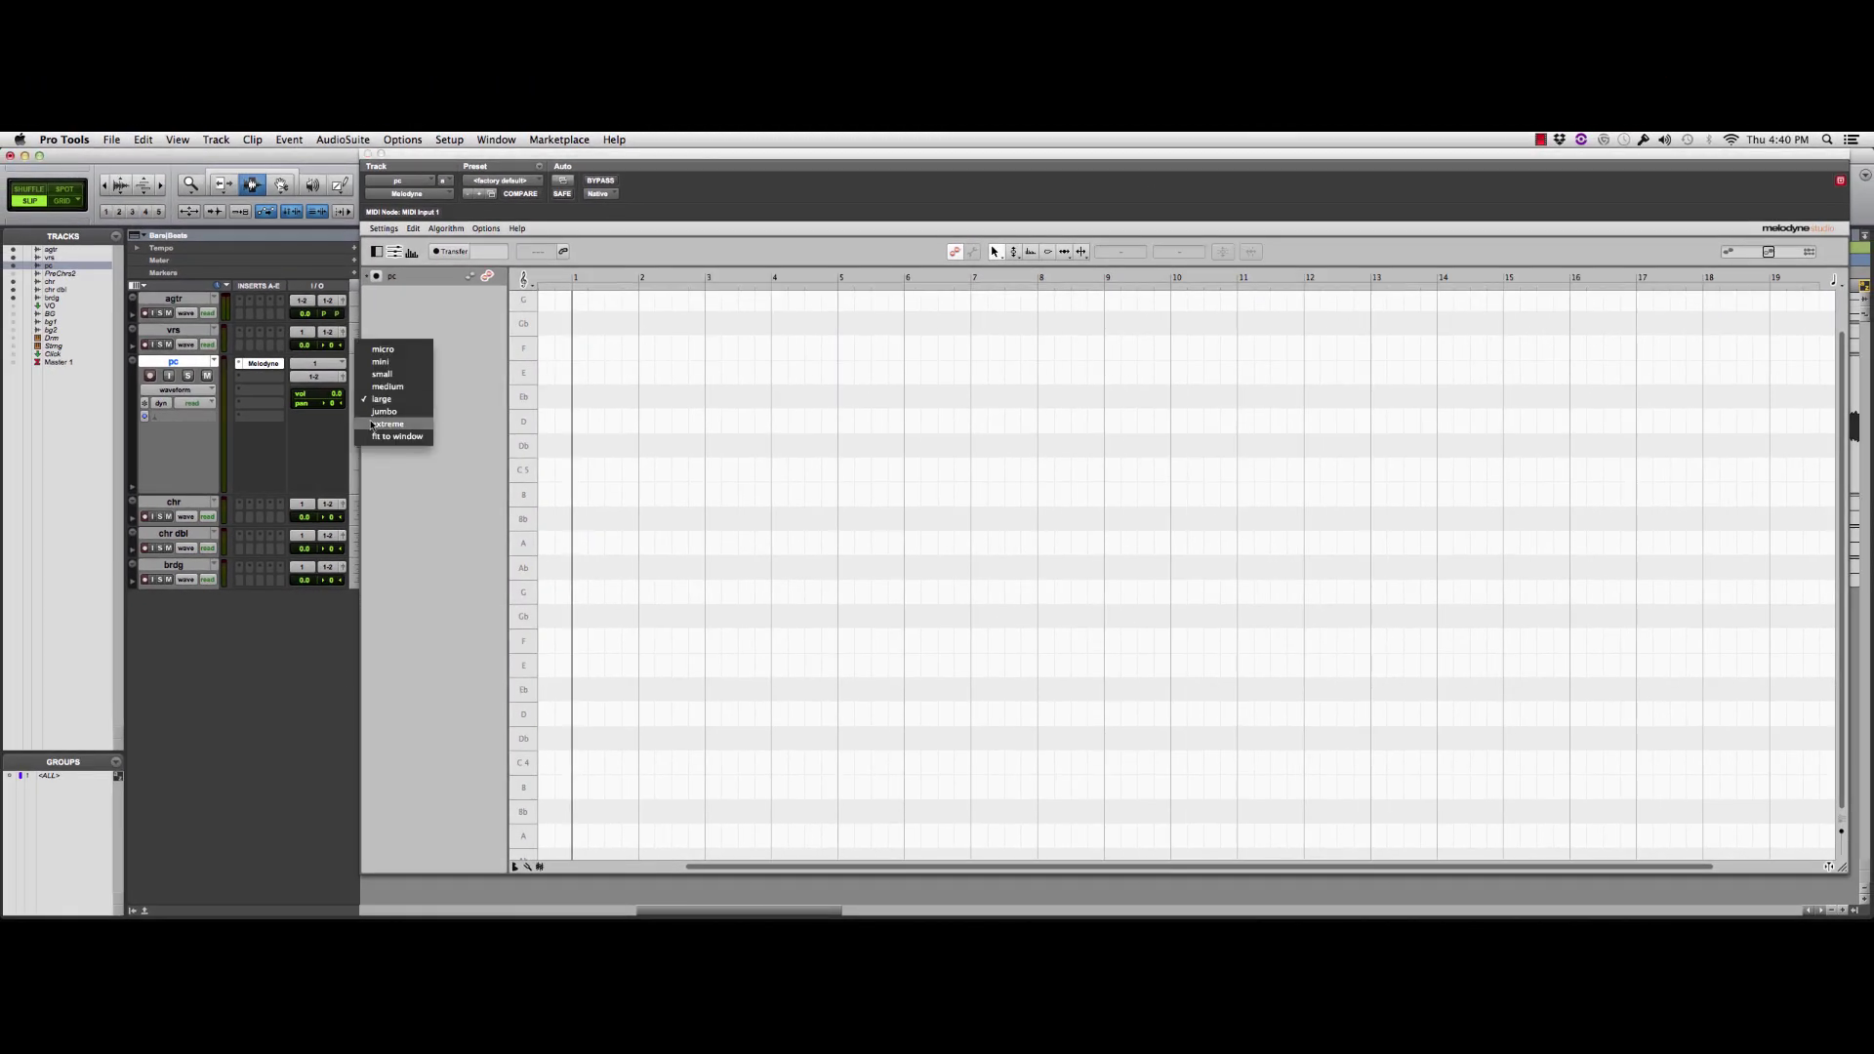
left_click(371, 425)
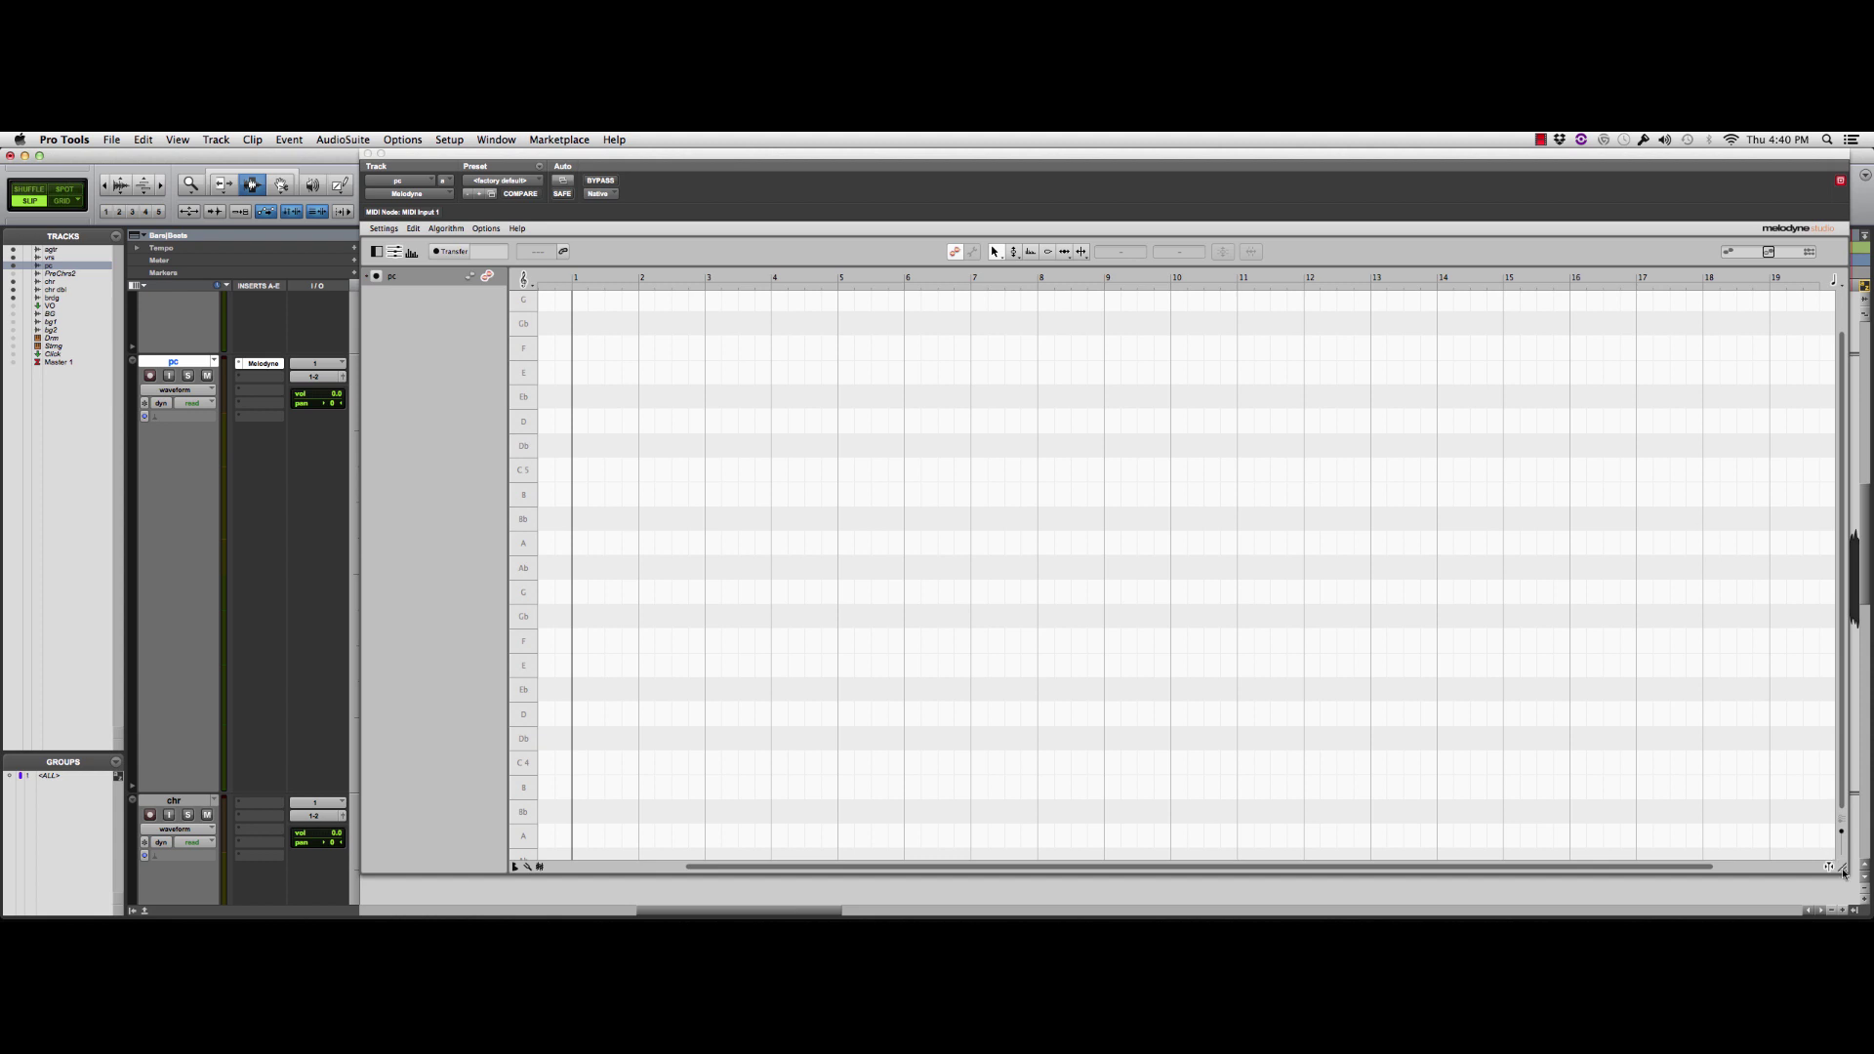
- Shorten the Melodyne window slightly and bring the start of the pc waveform into view beneath it
left_click_drag(1846, 872, 1851, 839)
left_click(1869, 493)
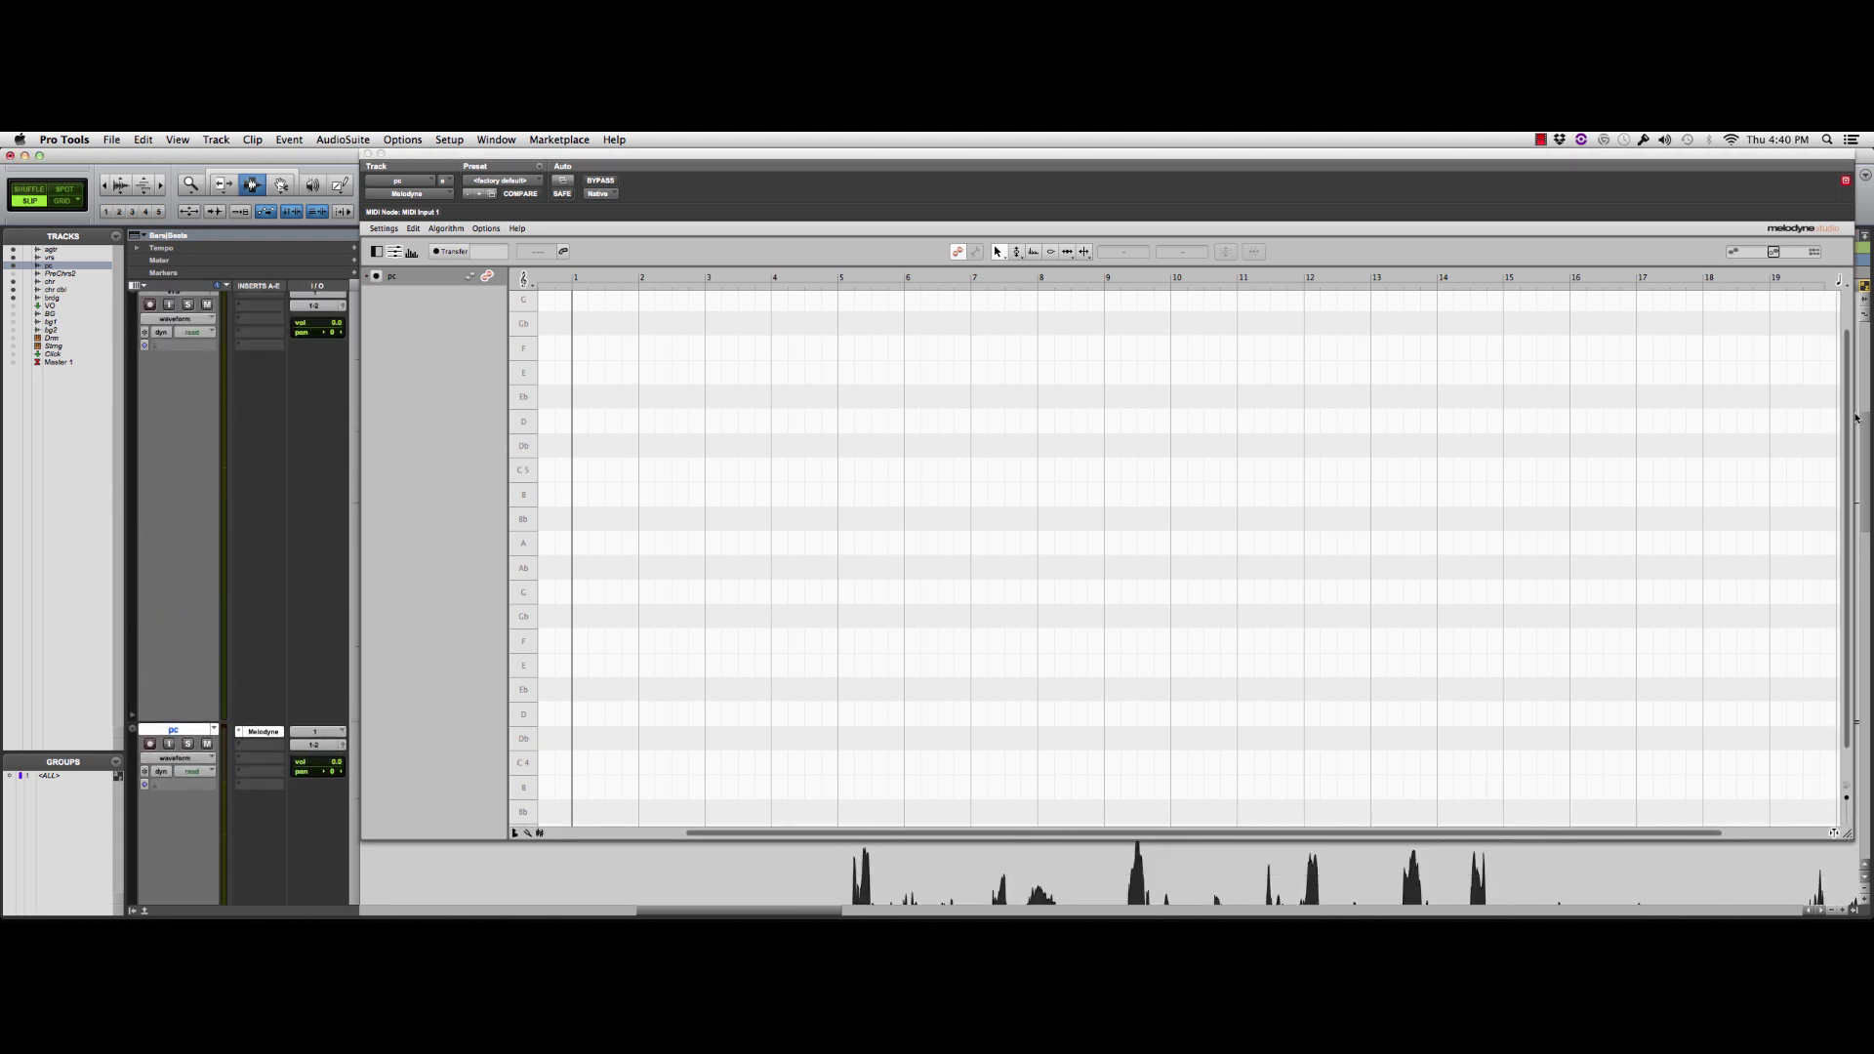
scroll(1154, 877, "left", 3)
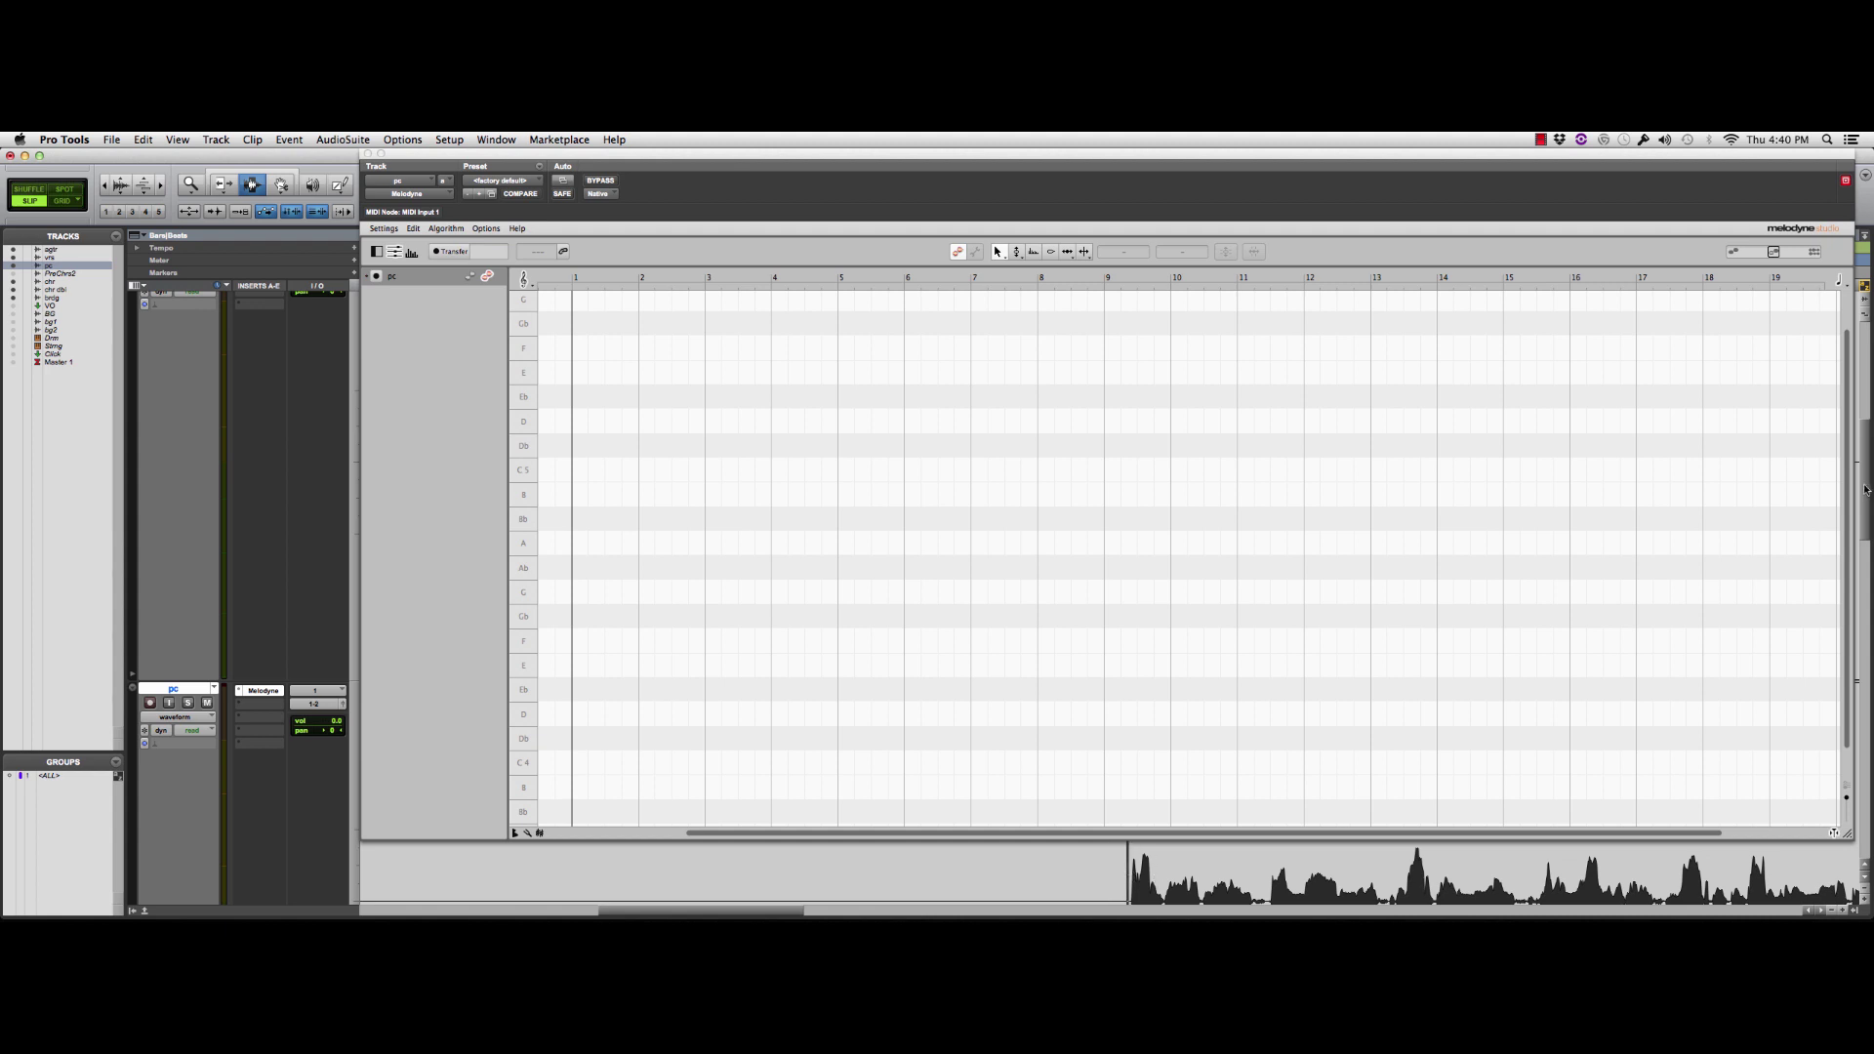
scroll(1867, 490, "down", 1)
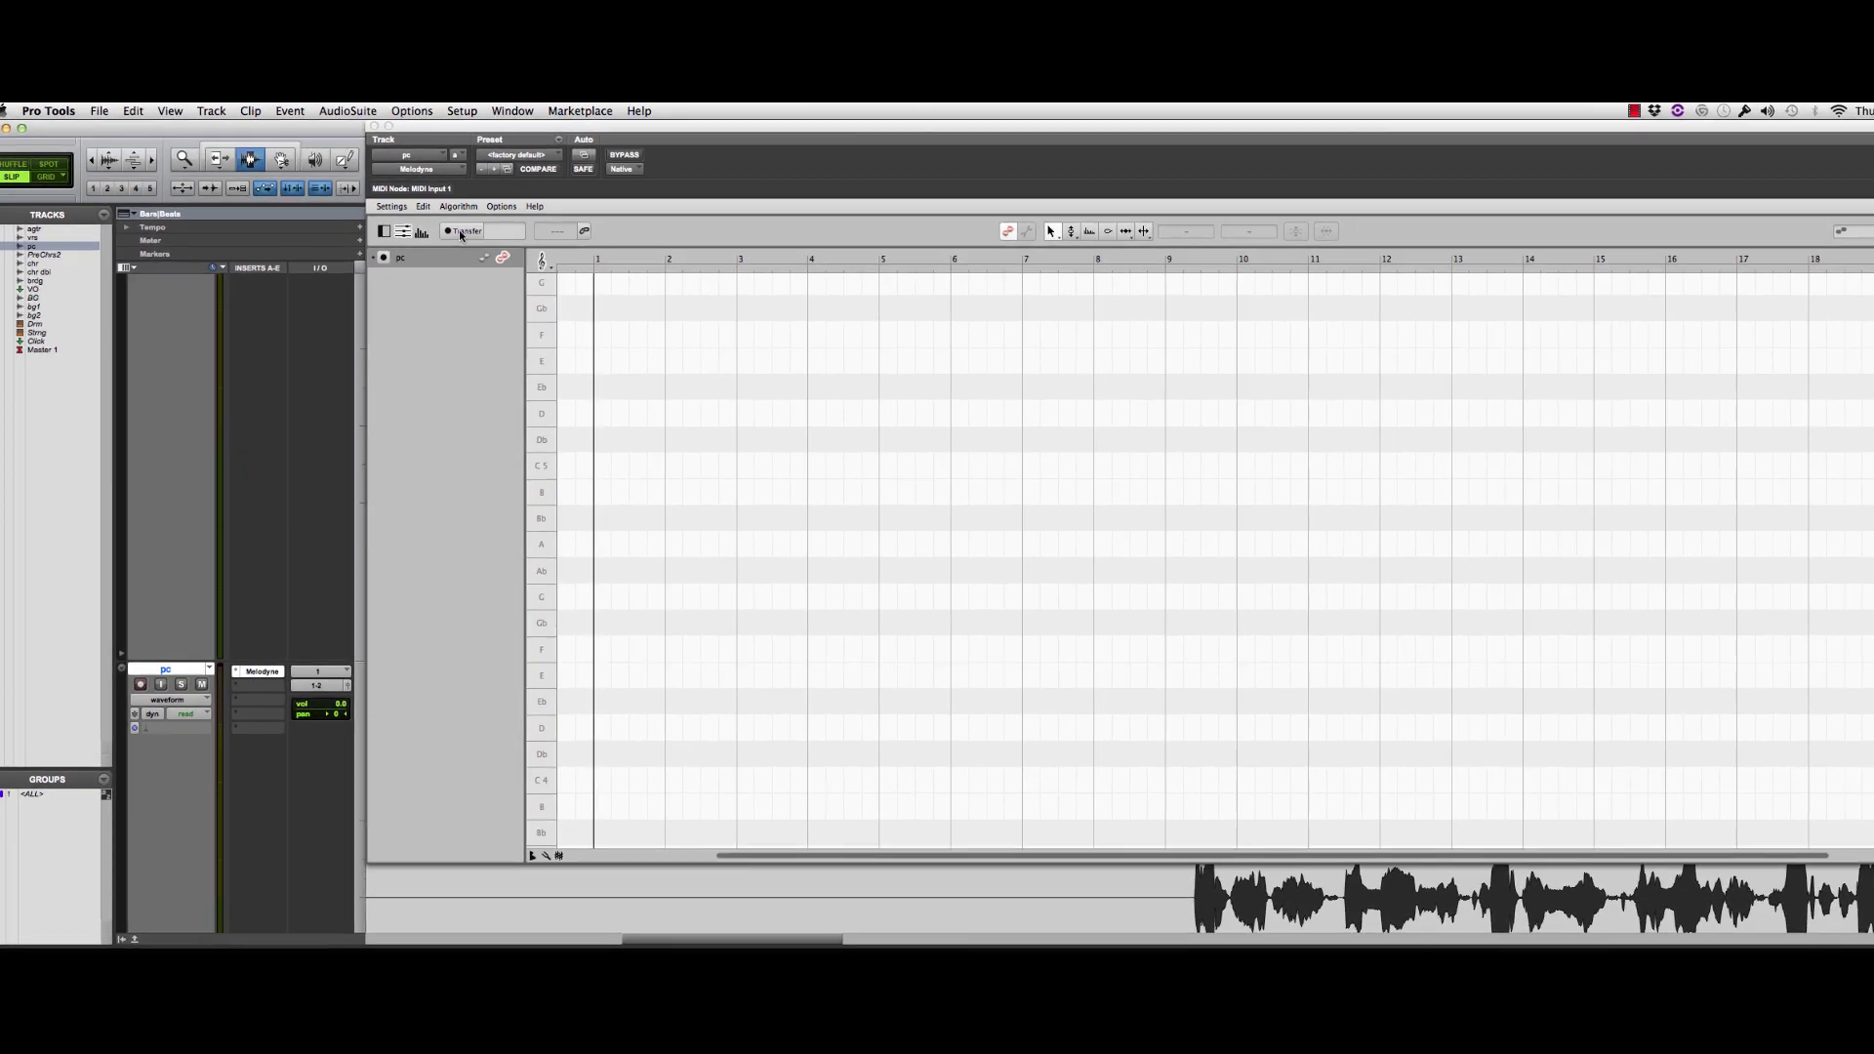
- Transfer the pre-chorus vocal phrase from bar 19 to just past bar 21 into Melodyne
left_click(448, 252)
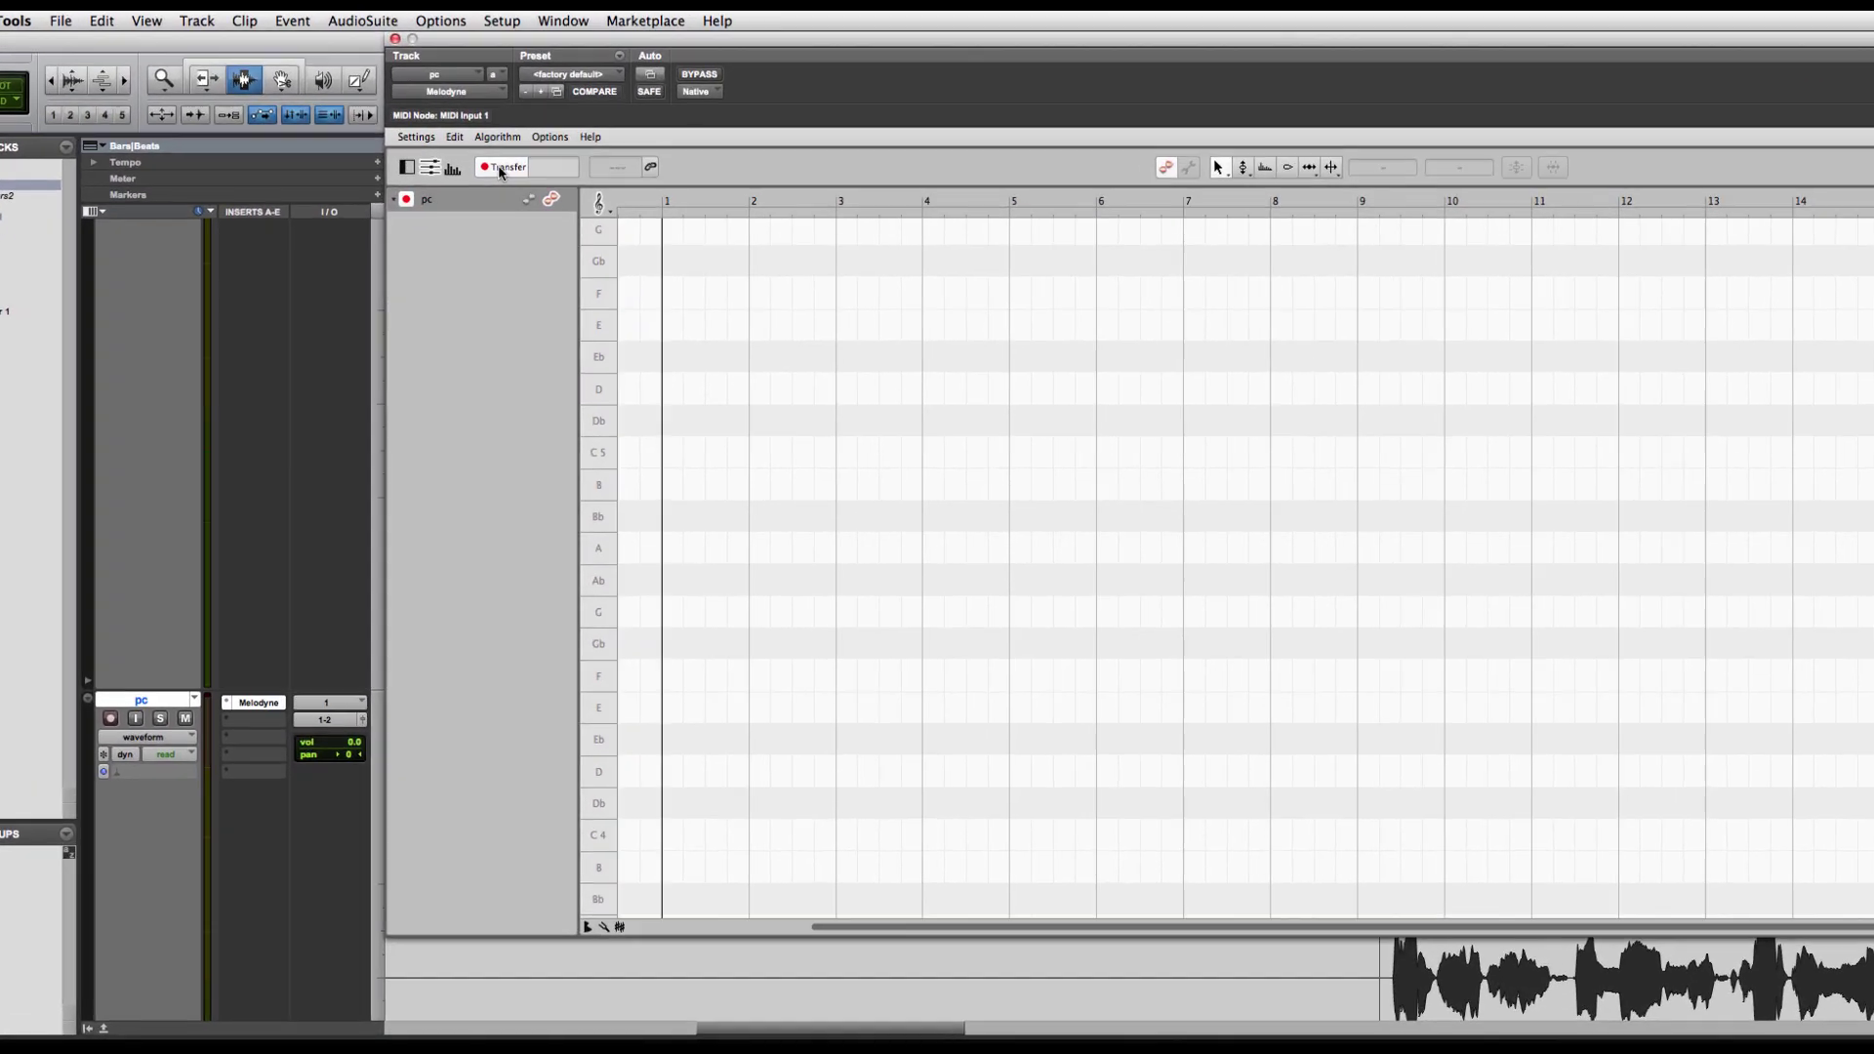
key("space")
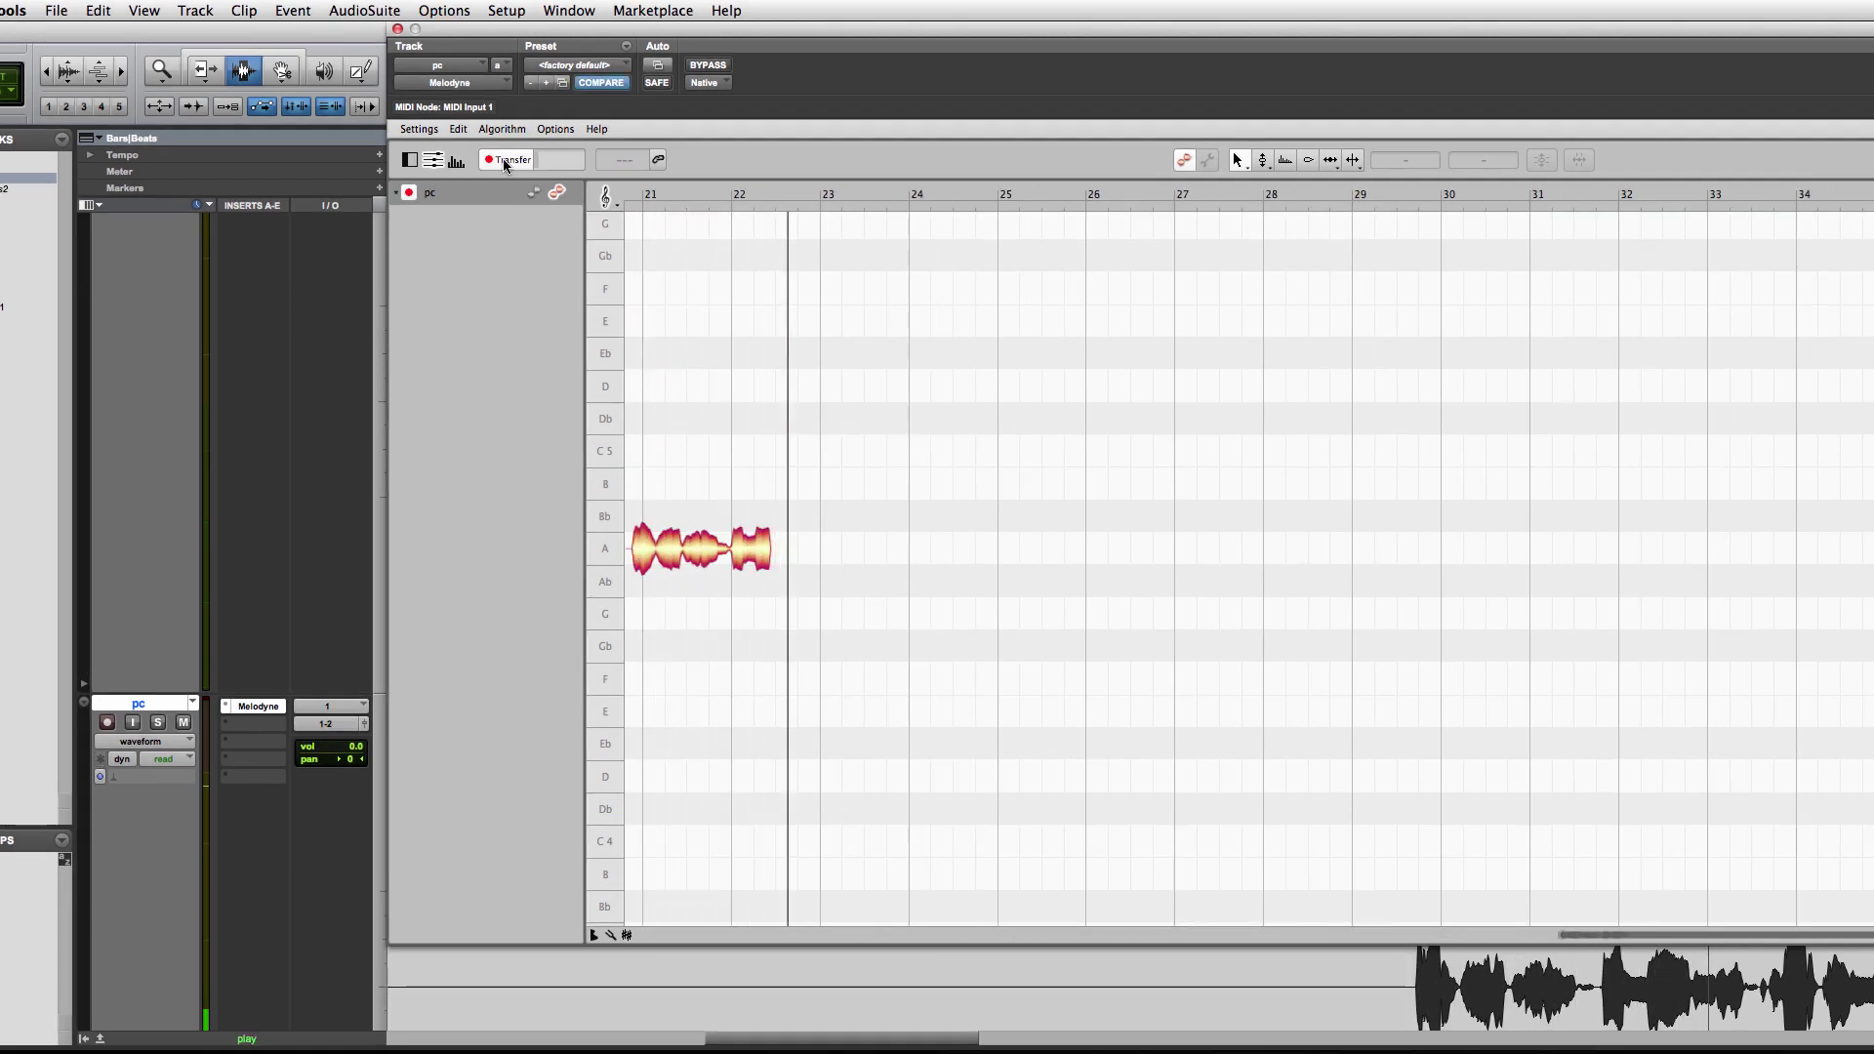
key("space")
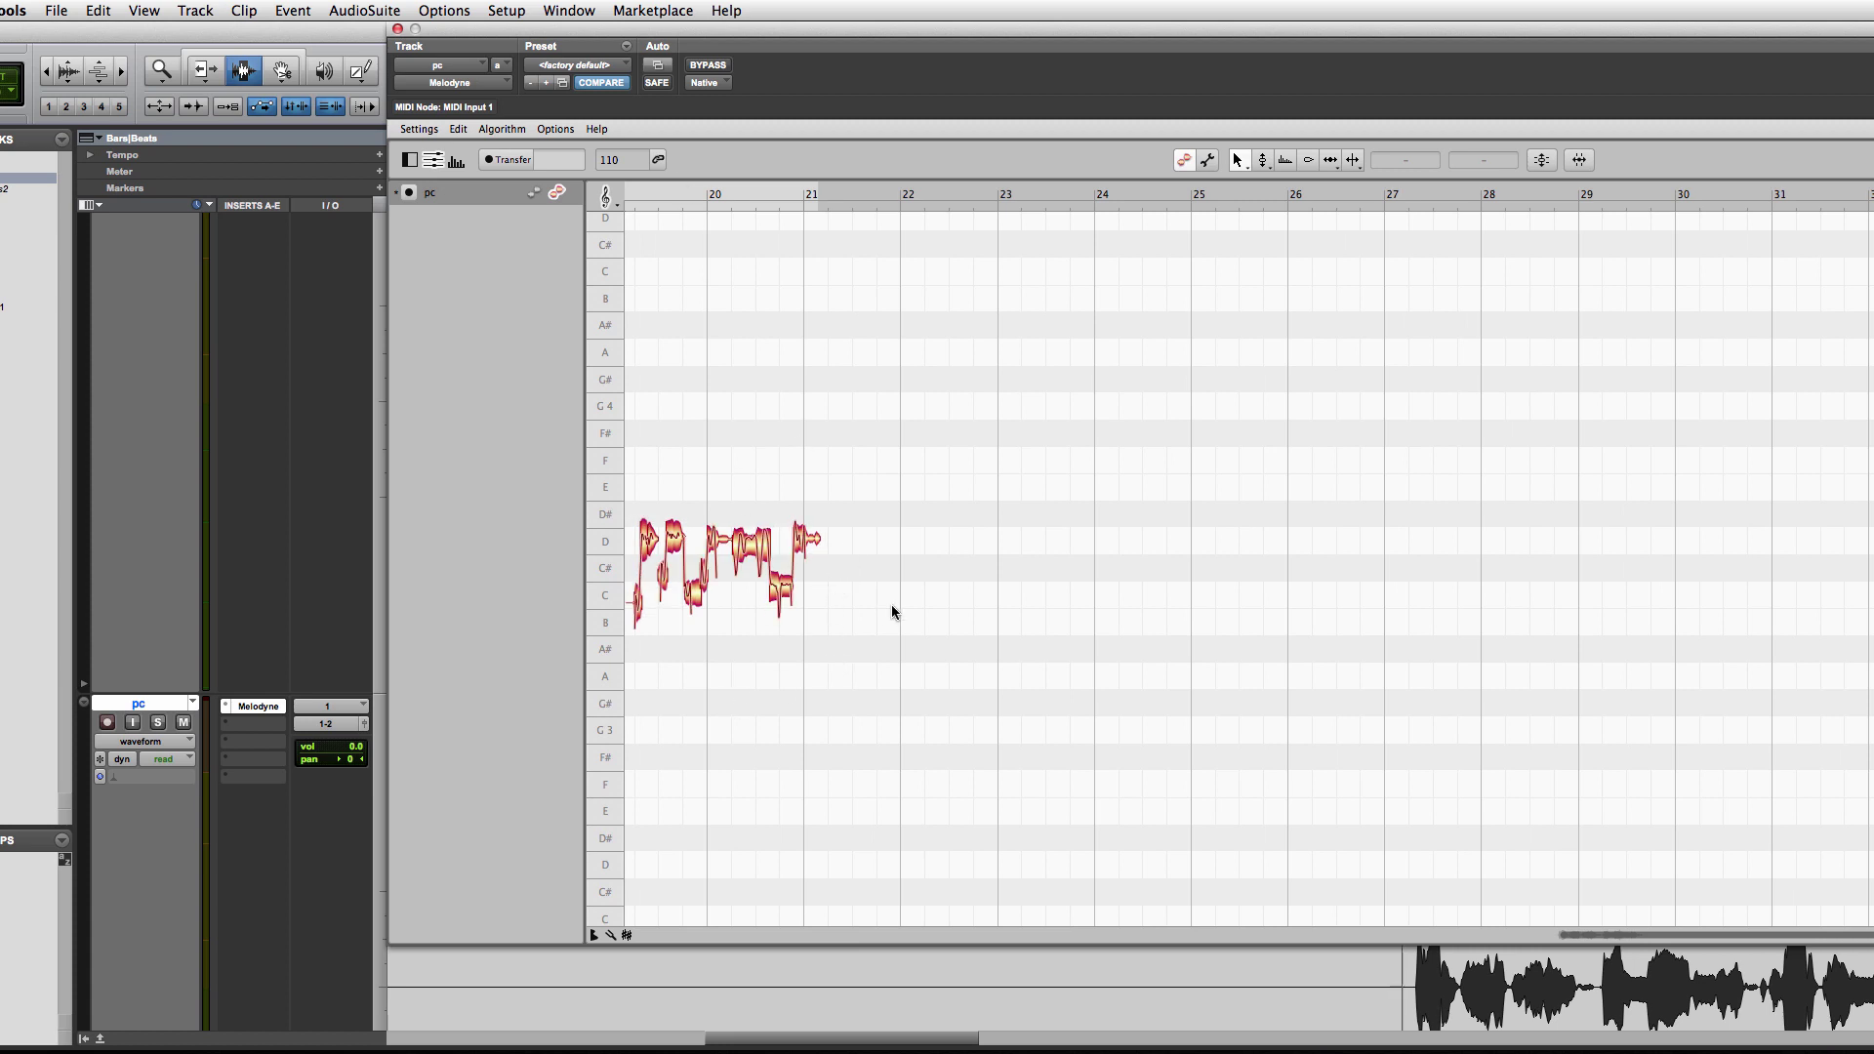
- Hide Melodyne's track list and zoom in on the transferred notes between bars 19 and 21
left_click(440, 161)
right_click(826, 450)
left_click(826, 496)
left_click_drag(705, 552, 995, 782)
left_click_drag(884, 742, 955, 753)
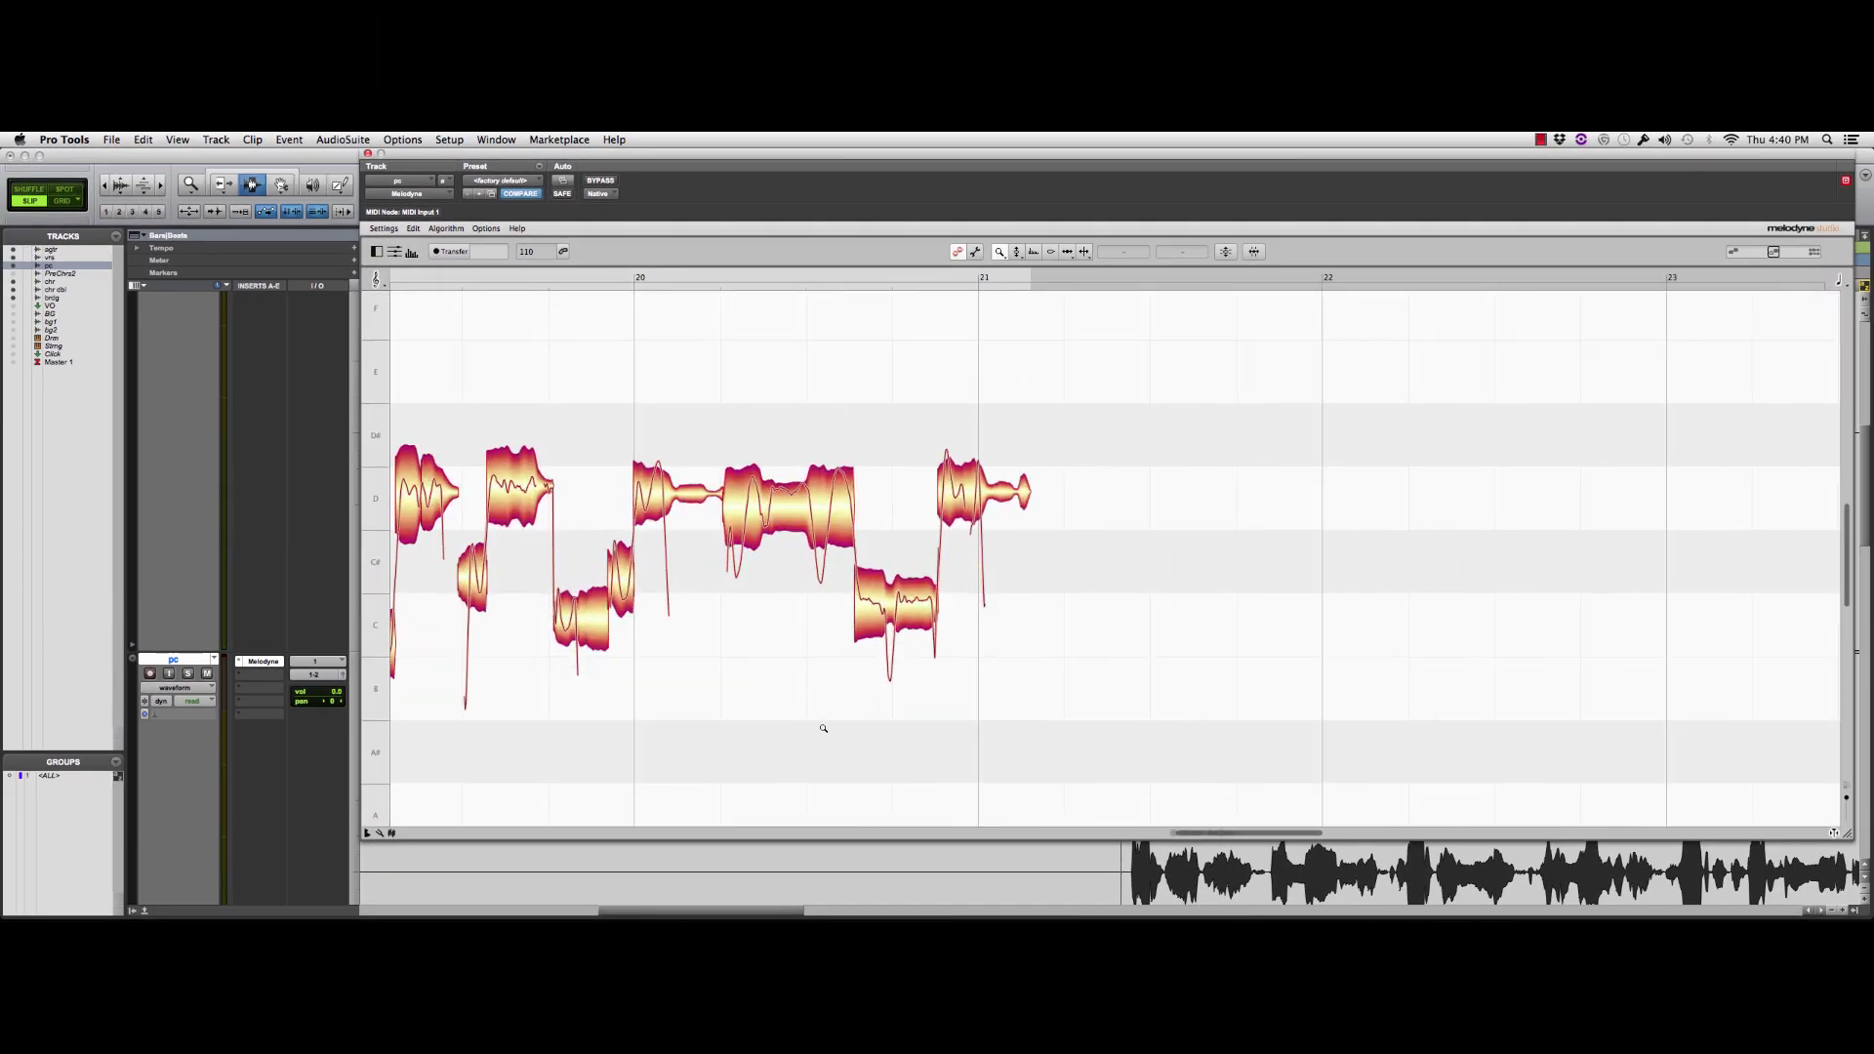
mouse_move(1233, 838)
left_mouse_down()
mouse_move(1136, 838)
mouse_move(1201, 837)
left_mouse_up()
- Examine the editing tools and selection commands offered within Melodyne's note editor
right_click(1136, 357)
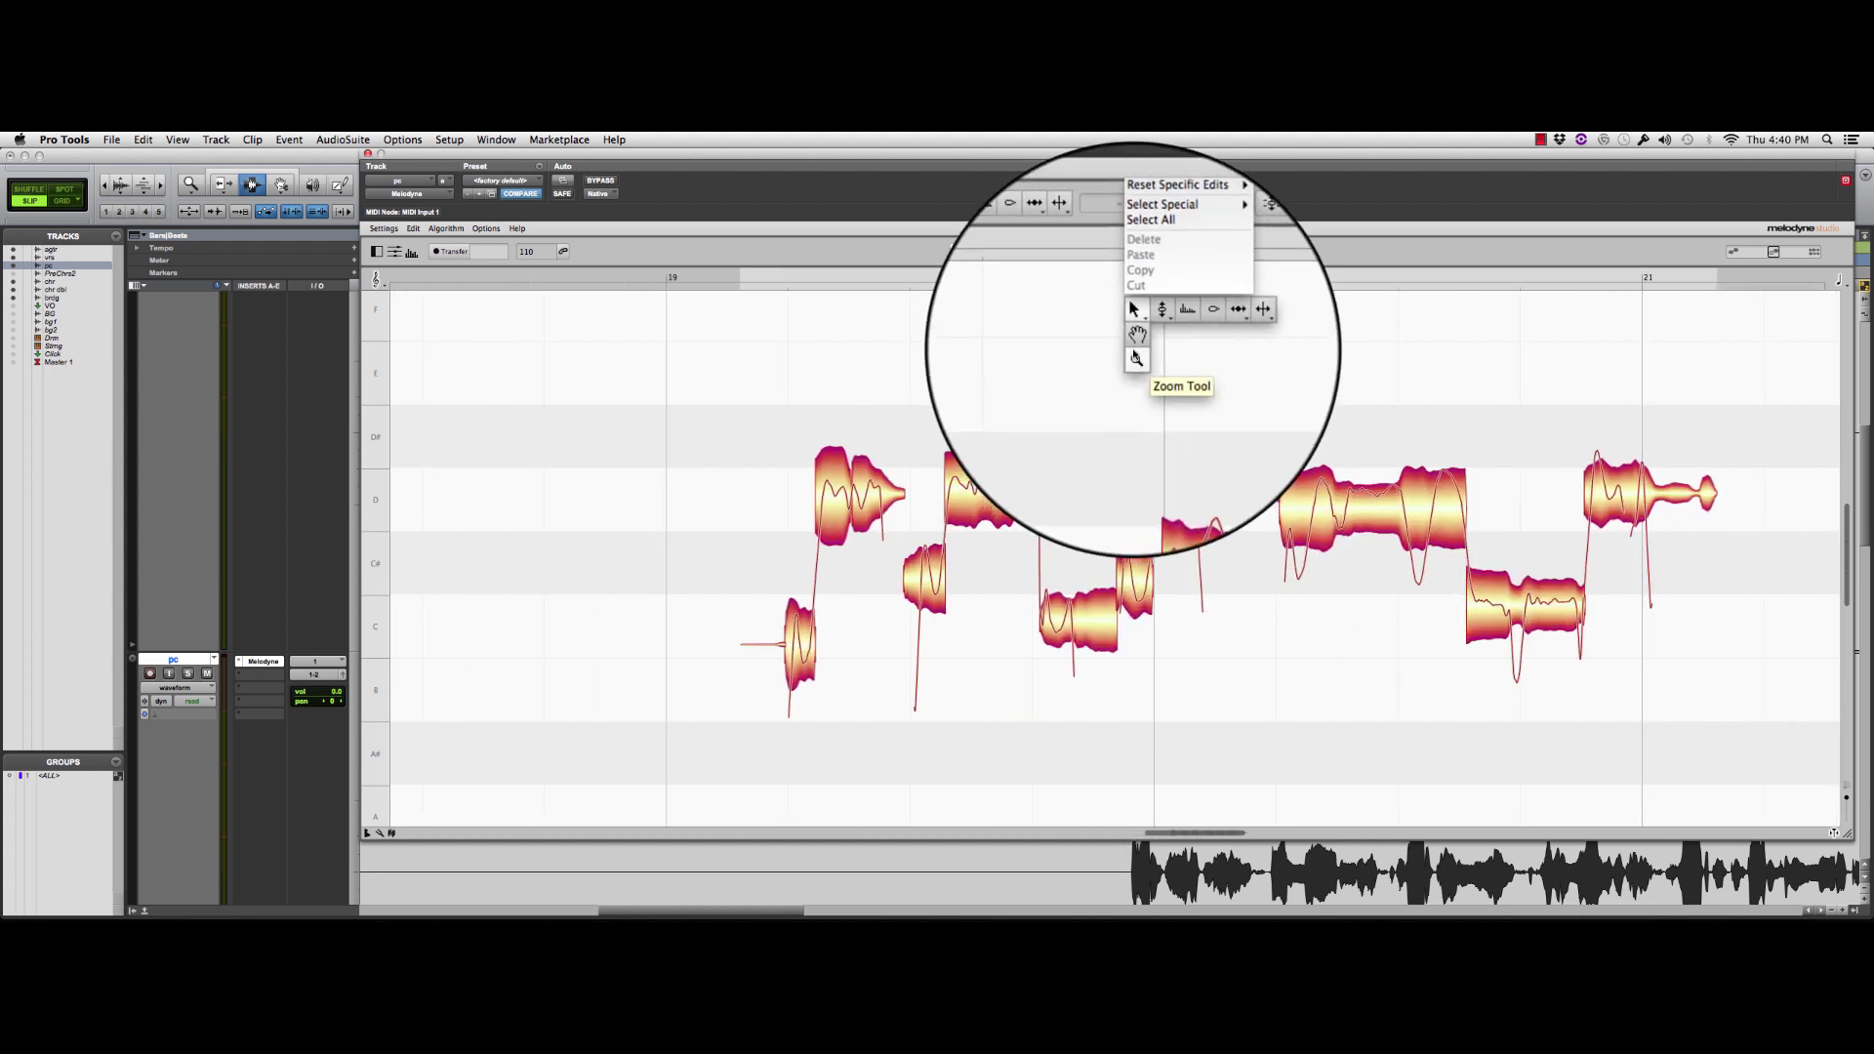
mouse_move(1152, 253)
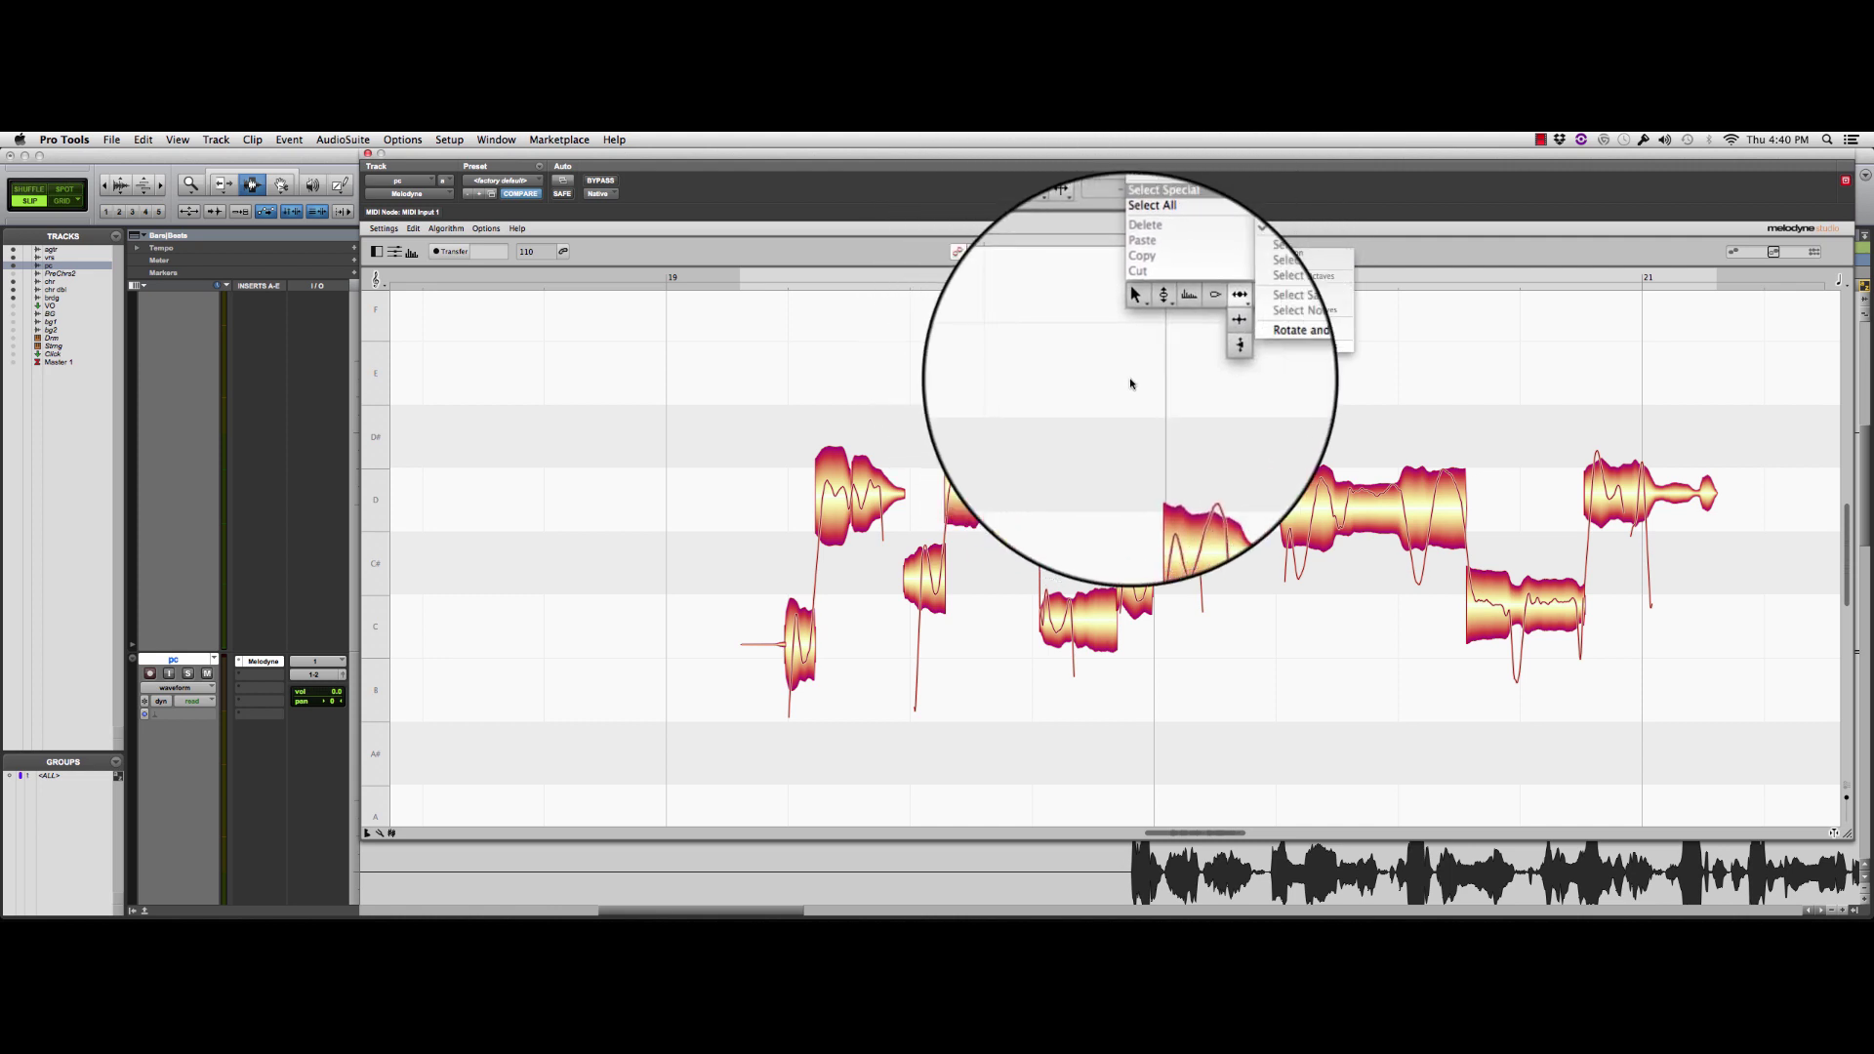
left_click(1104, 396)
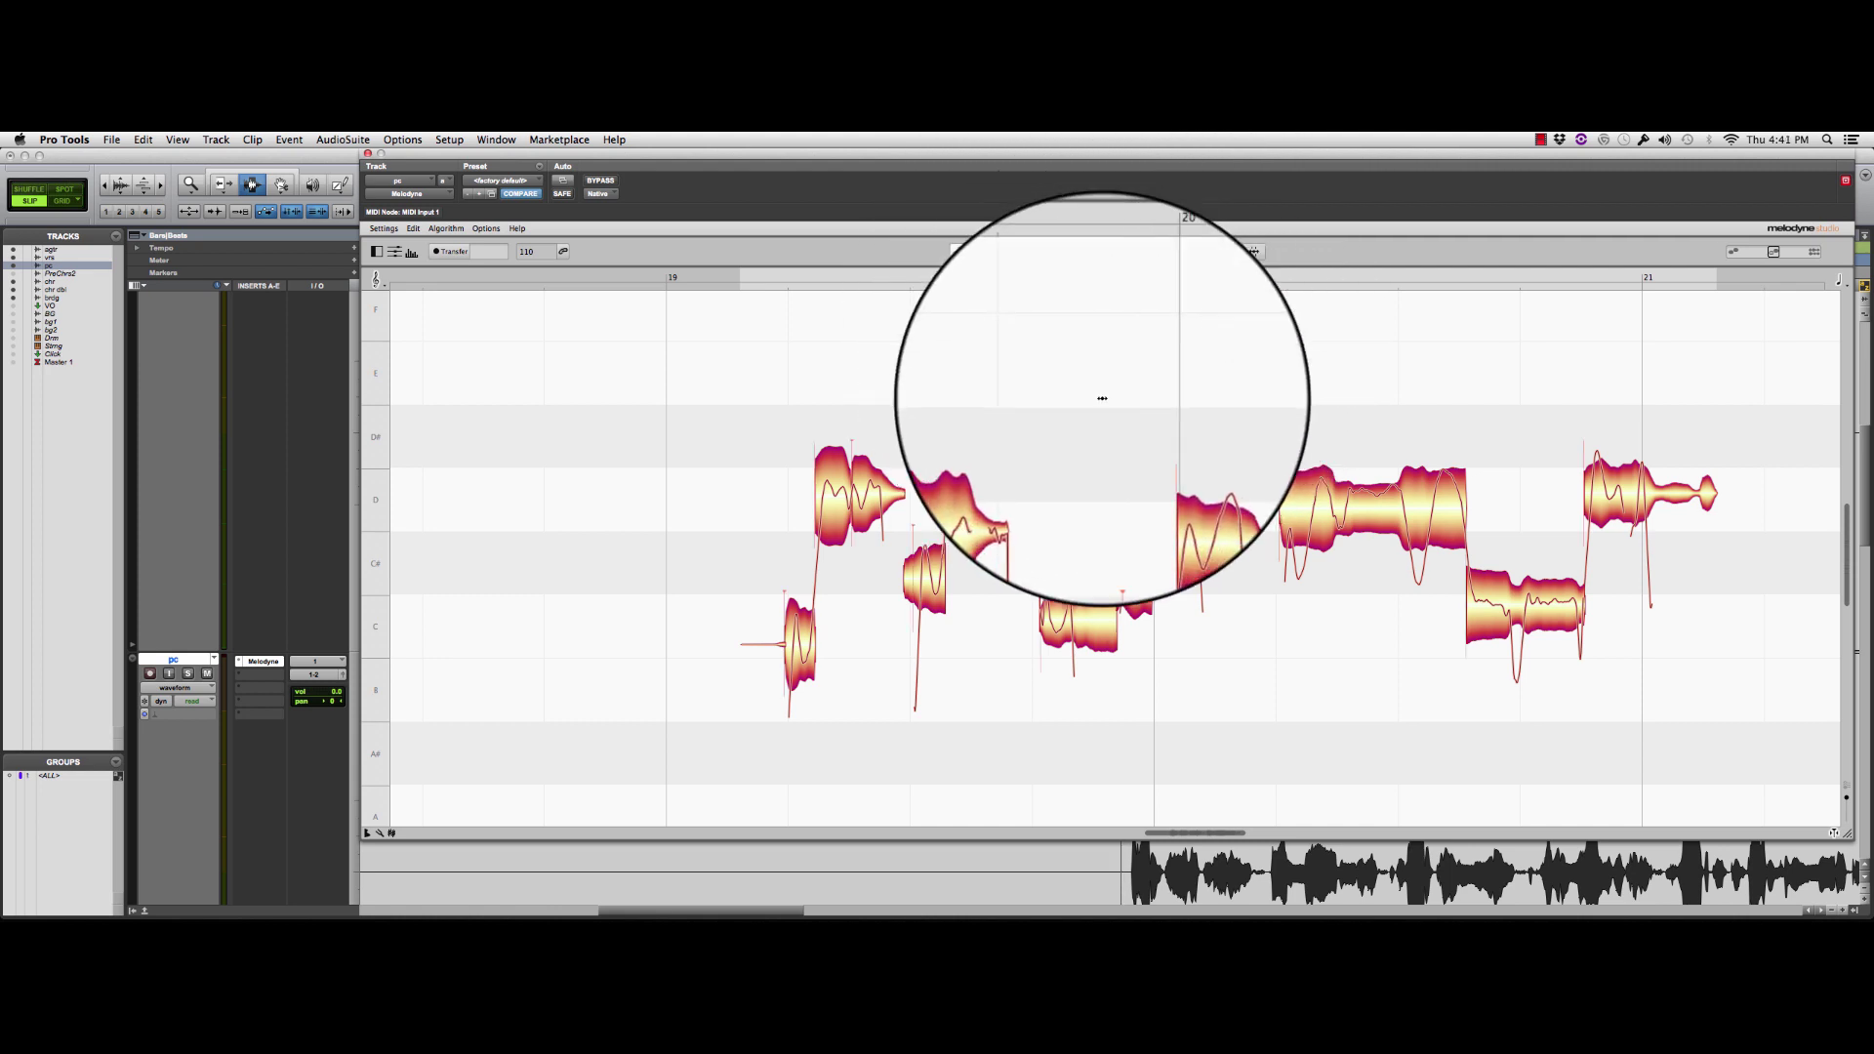
right_click(1101, 399)
mouse_move(1035, 398)
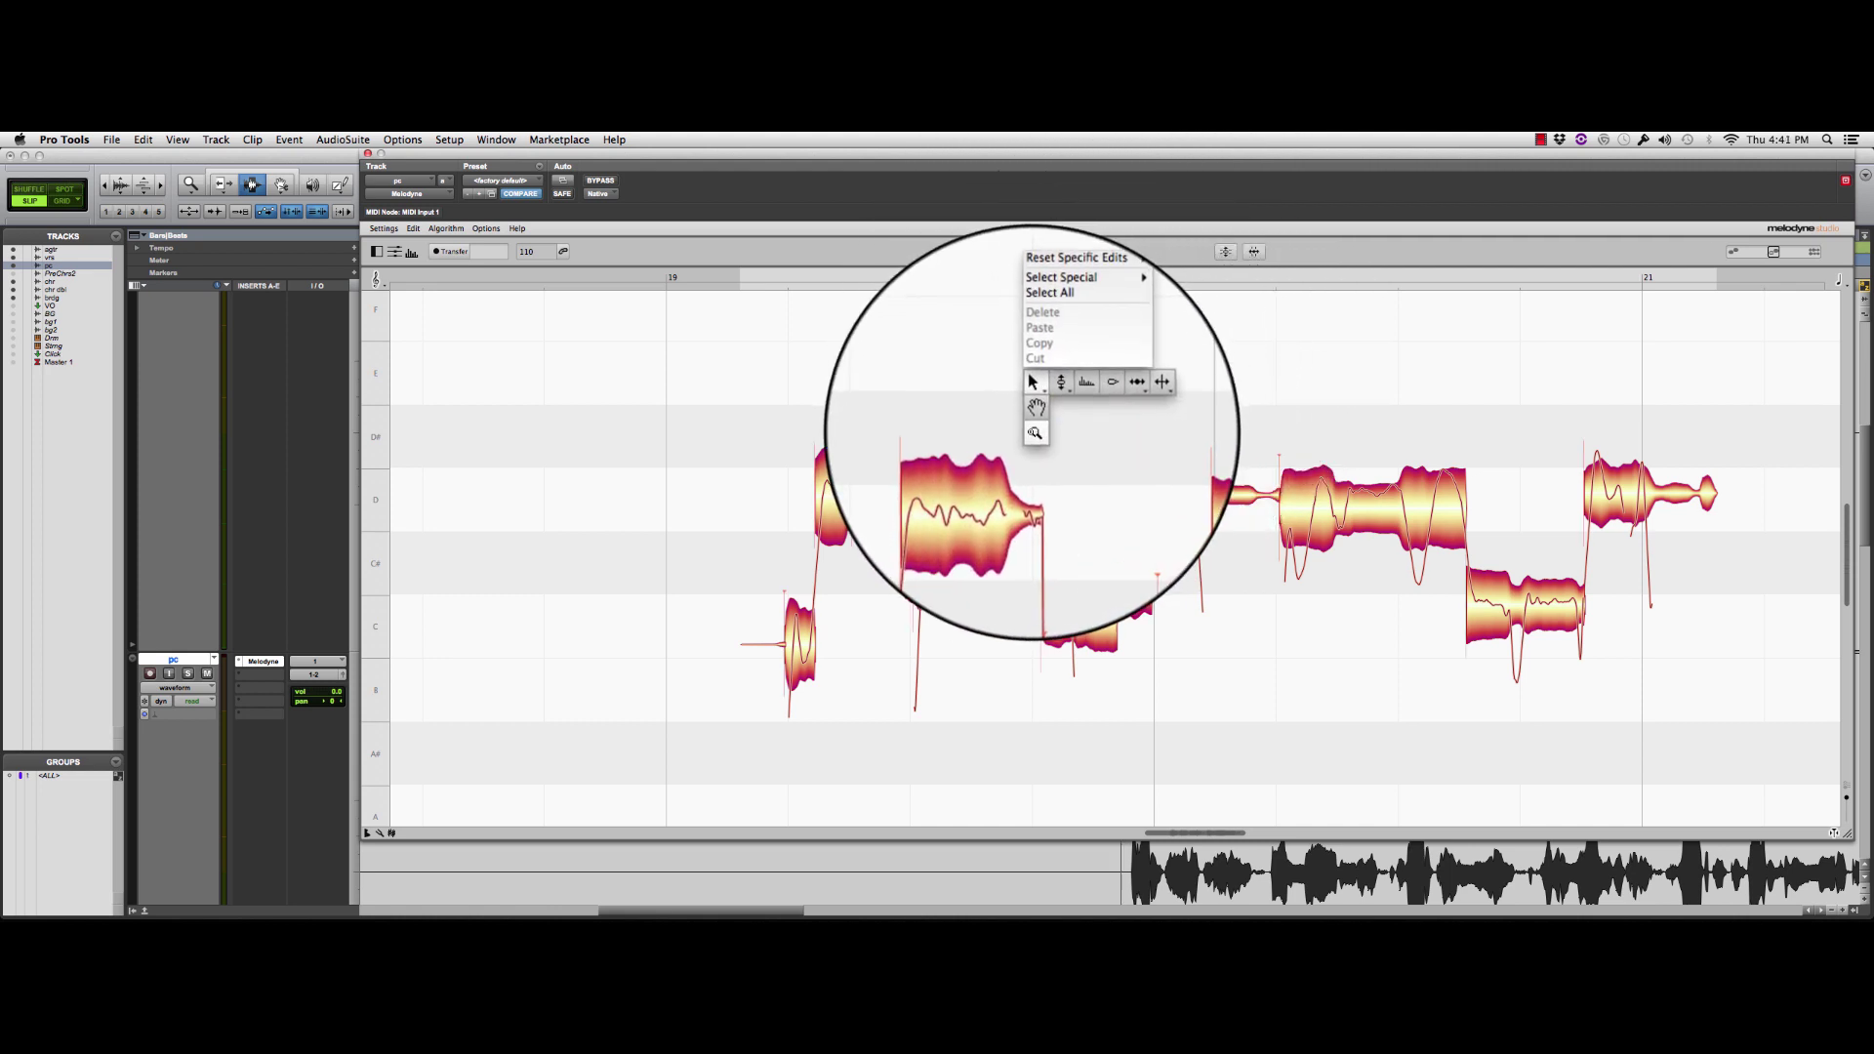
left_click(1132, 378)
left_click_drag(1075, 418, 1038, 358)
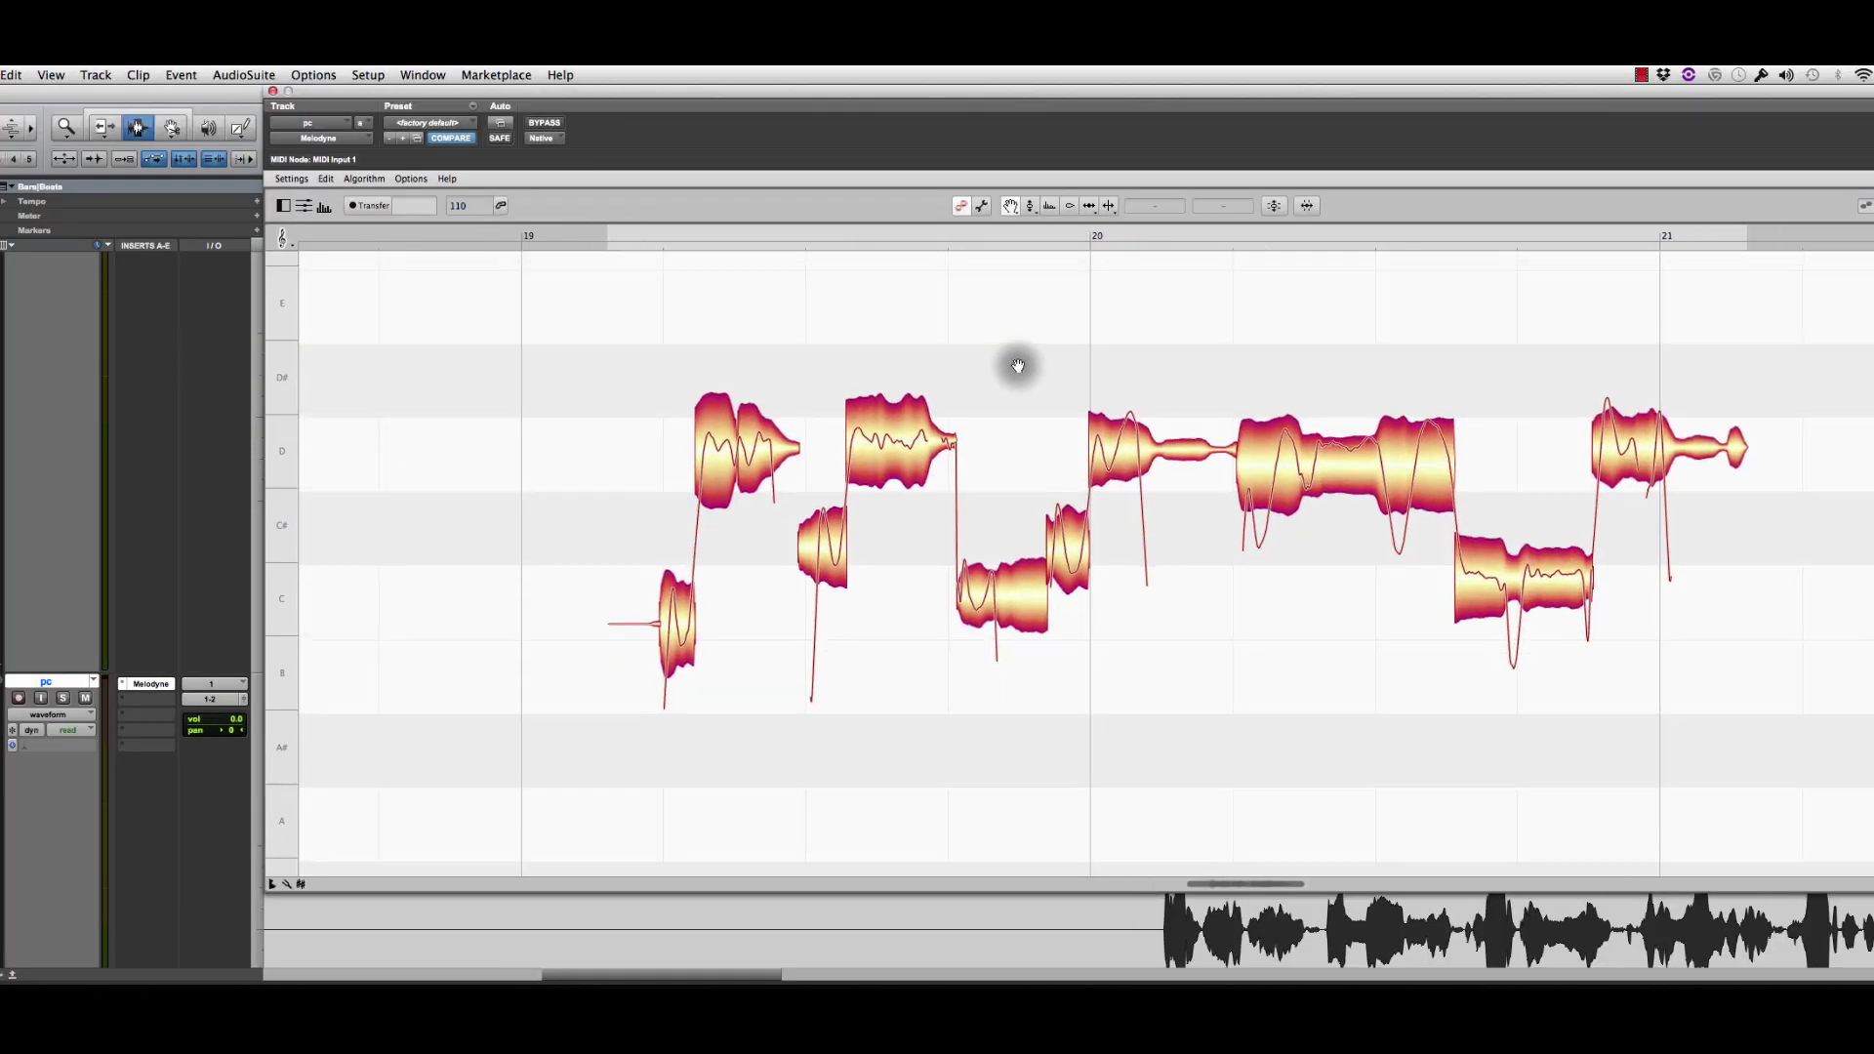
- With the Note Separation tool, split the D note starting at bar 20 in two and the long D note after it into four
right_click(1028, 336)
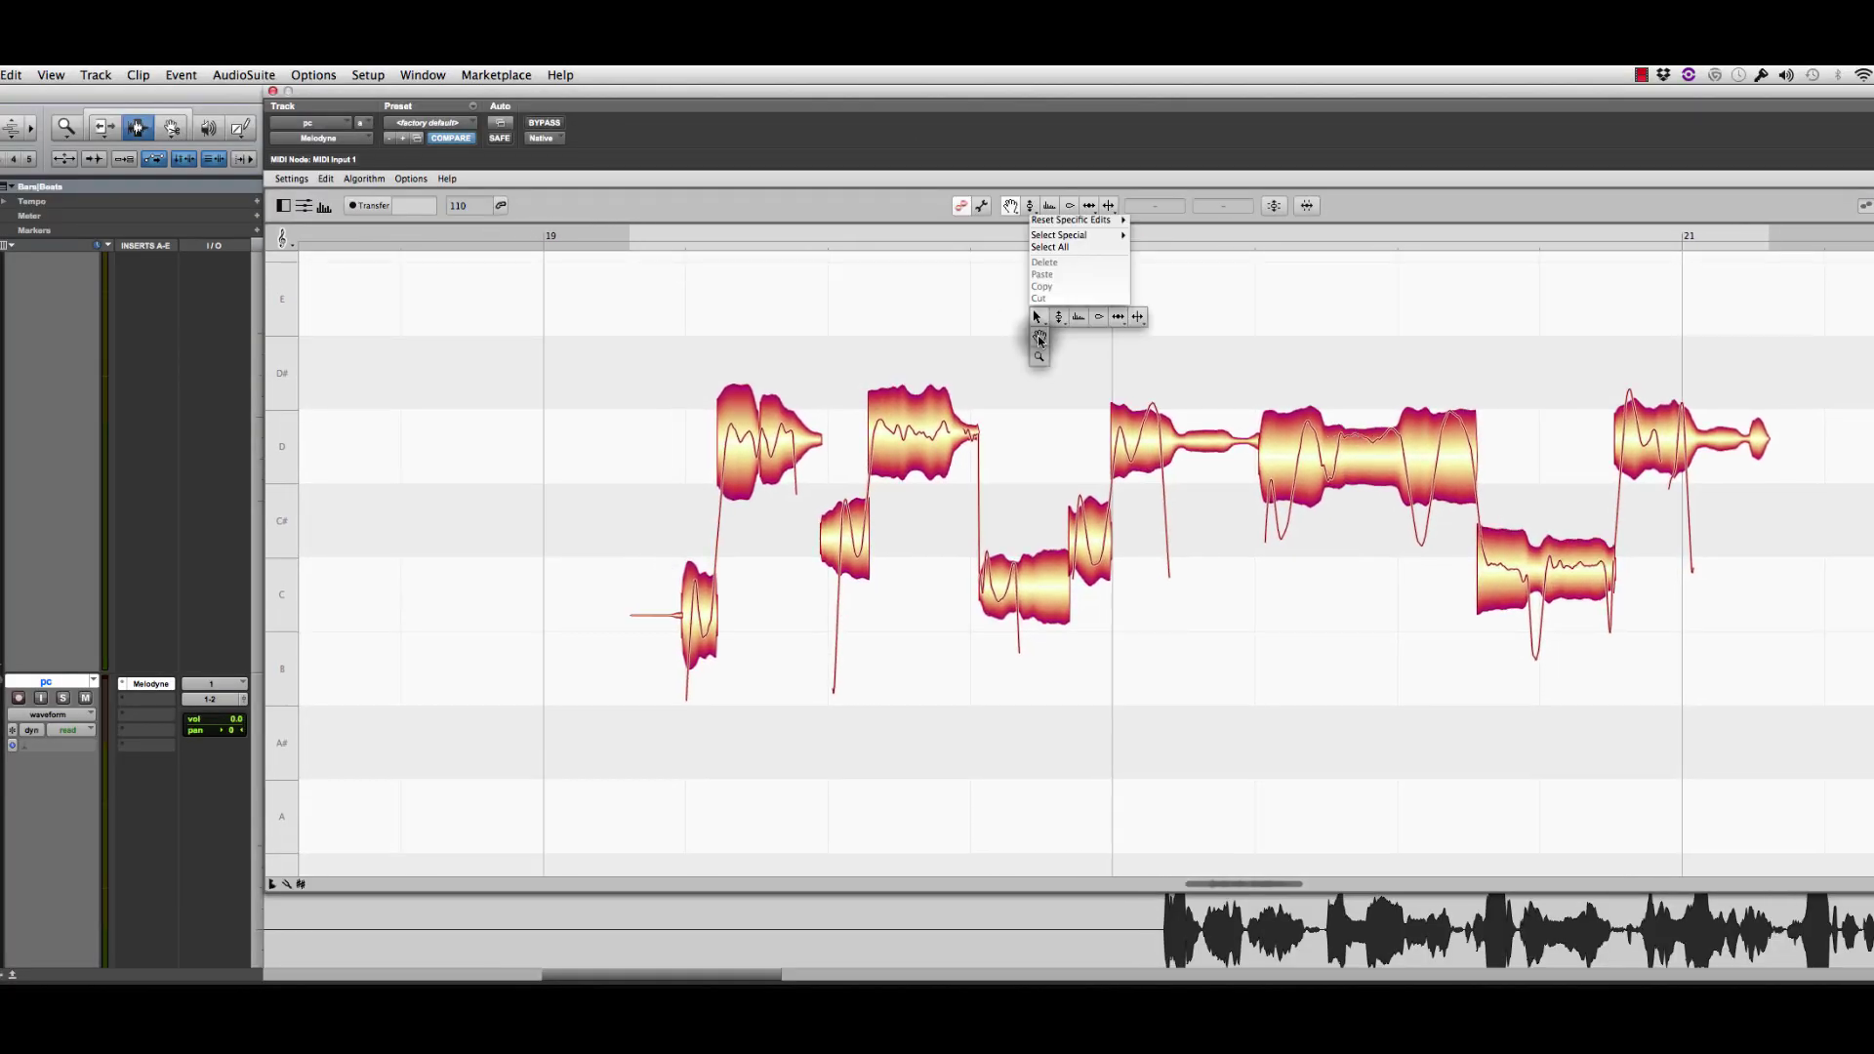
left_click(1139, 318)
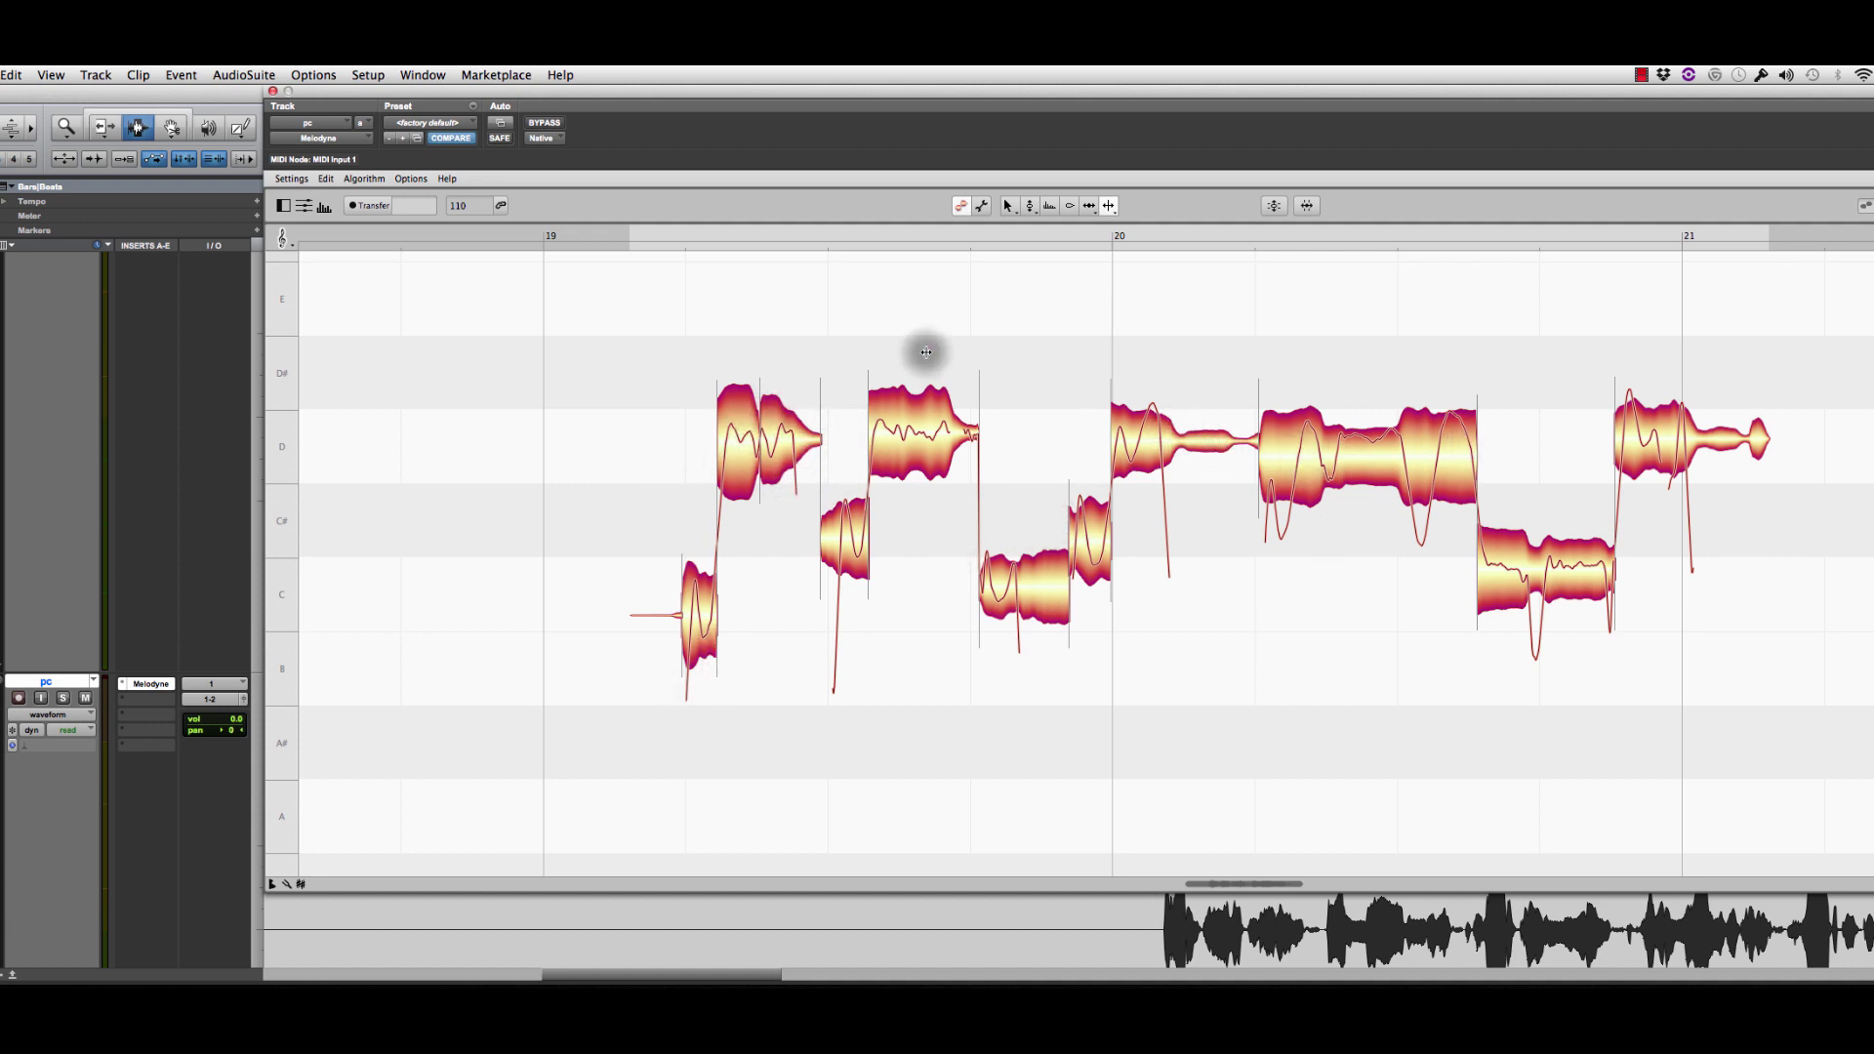
right_click(987, 361)
left_click(986, 355)
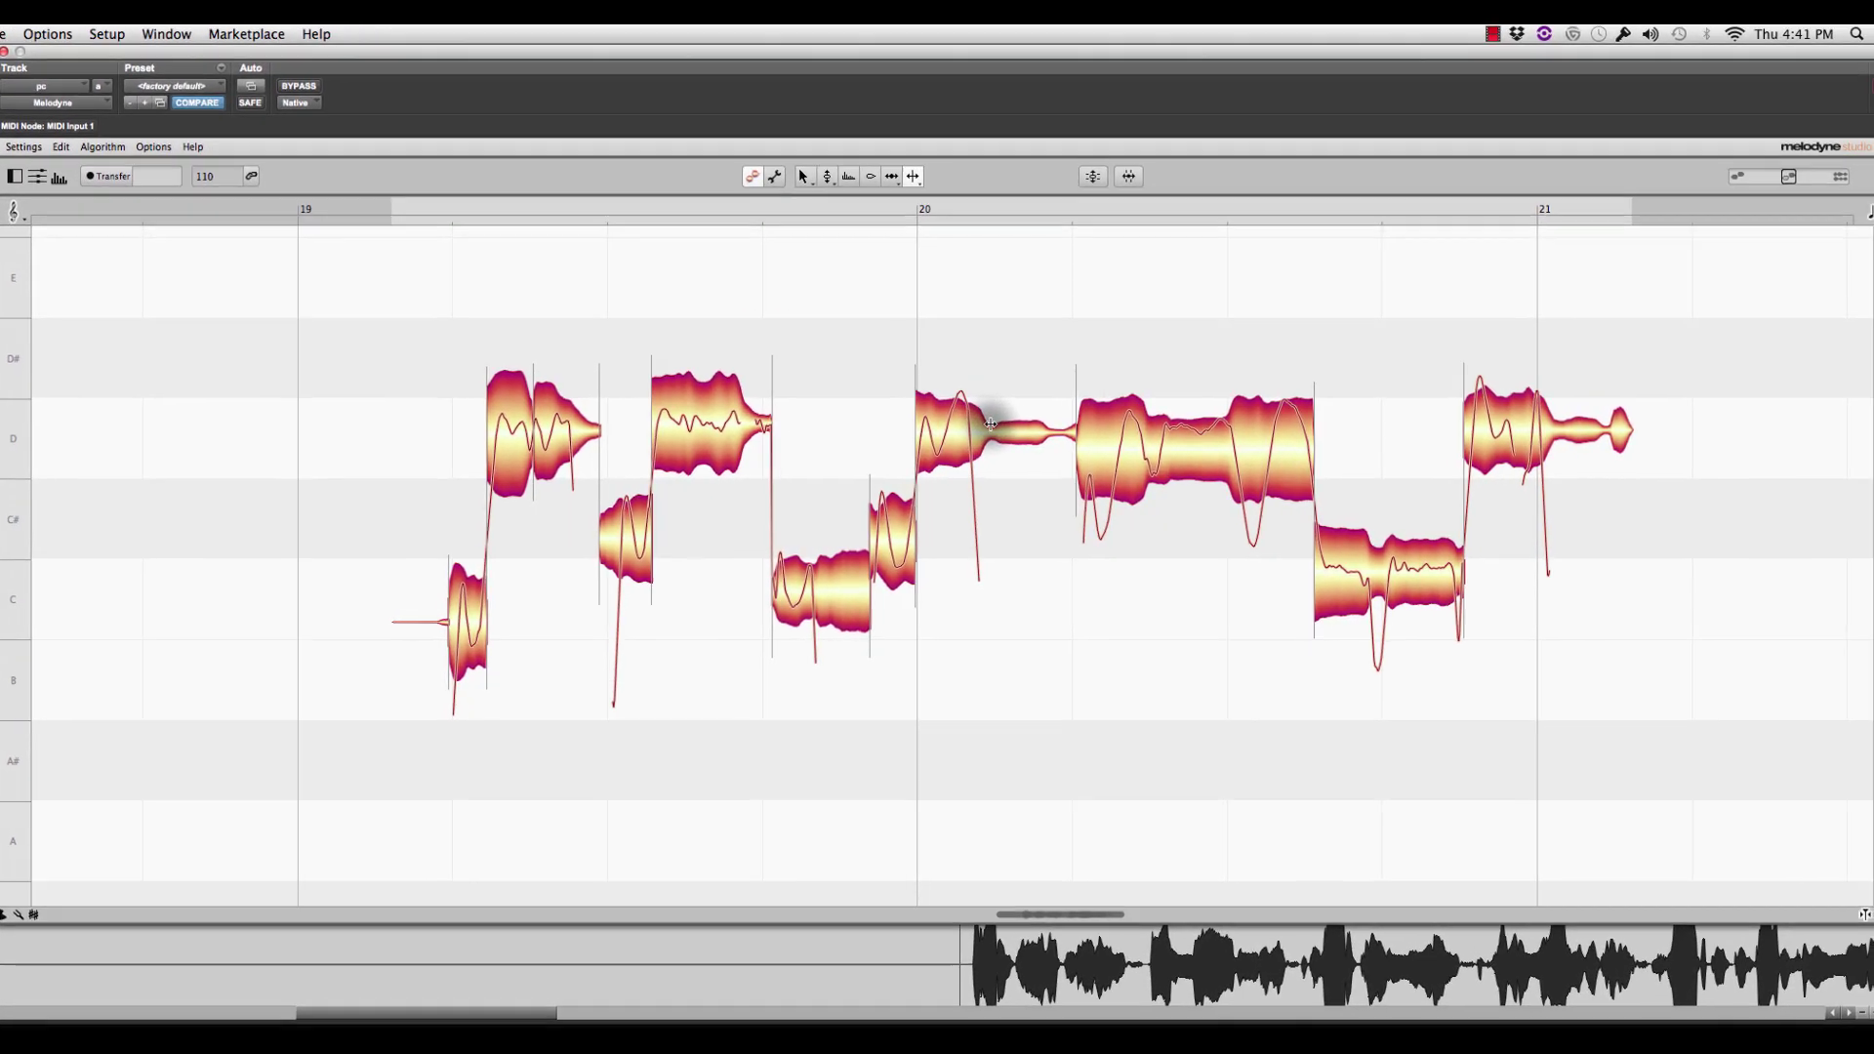
double_click(1180, 445)
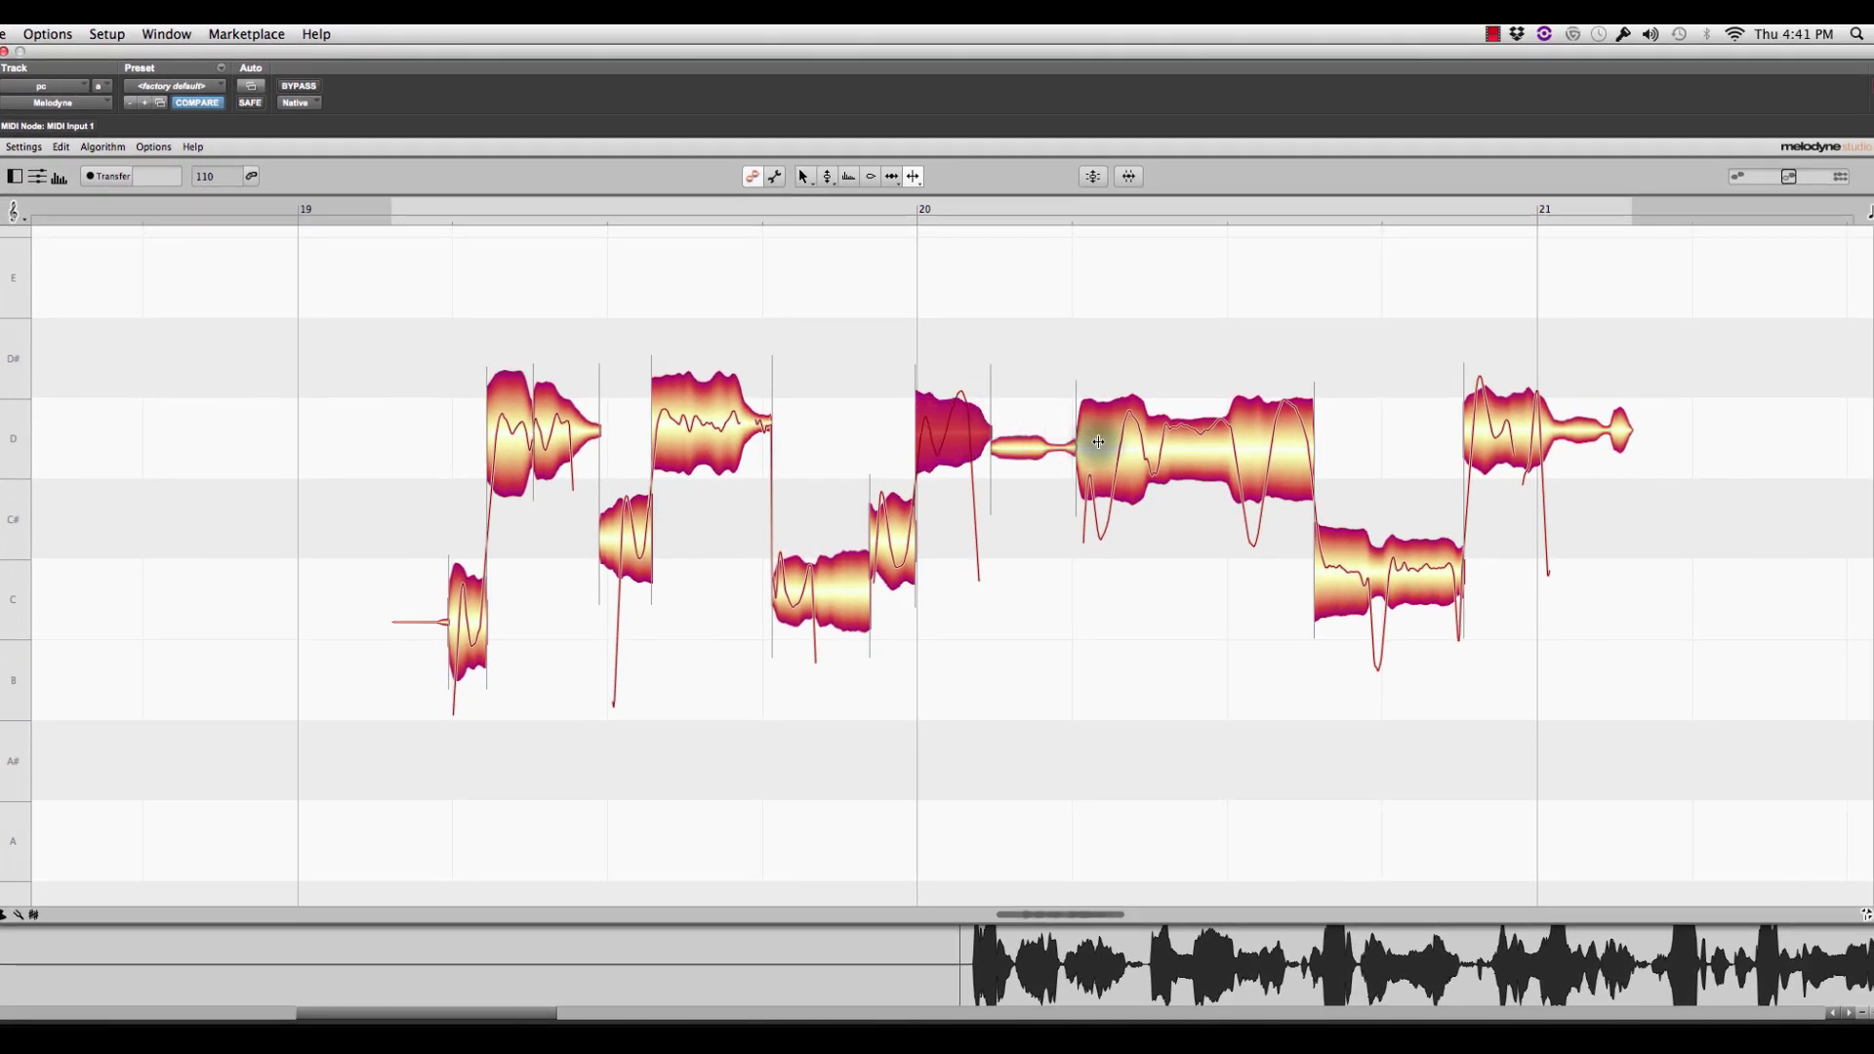
double_click(1150, 418)
double_click(1231, 405)
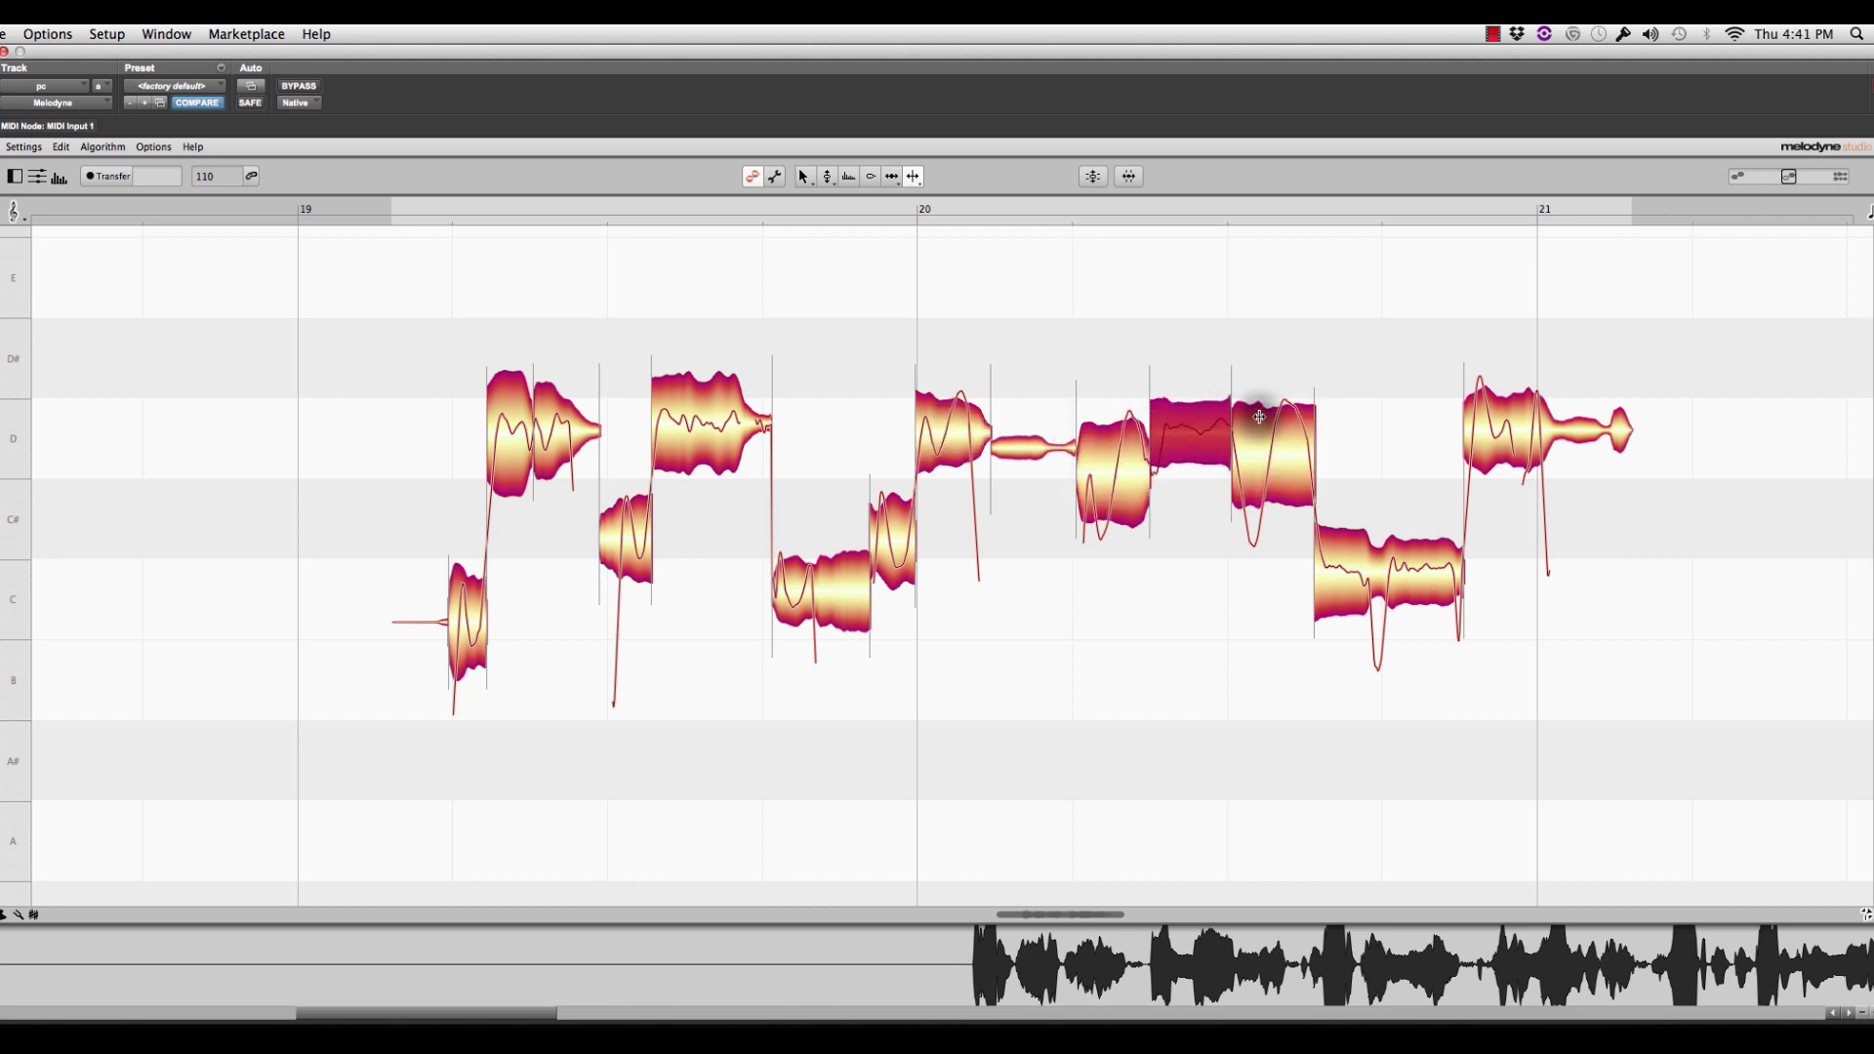
double_click(1271, 416)
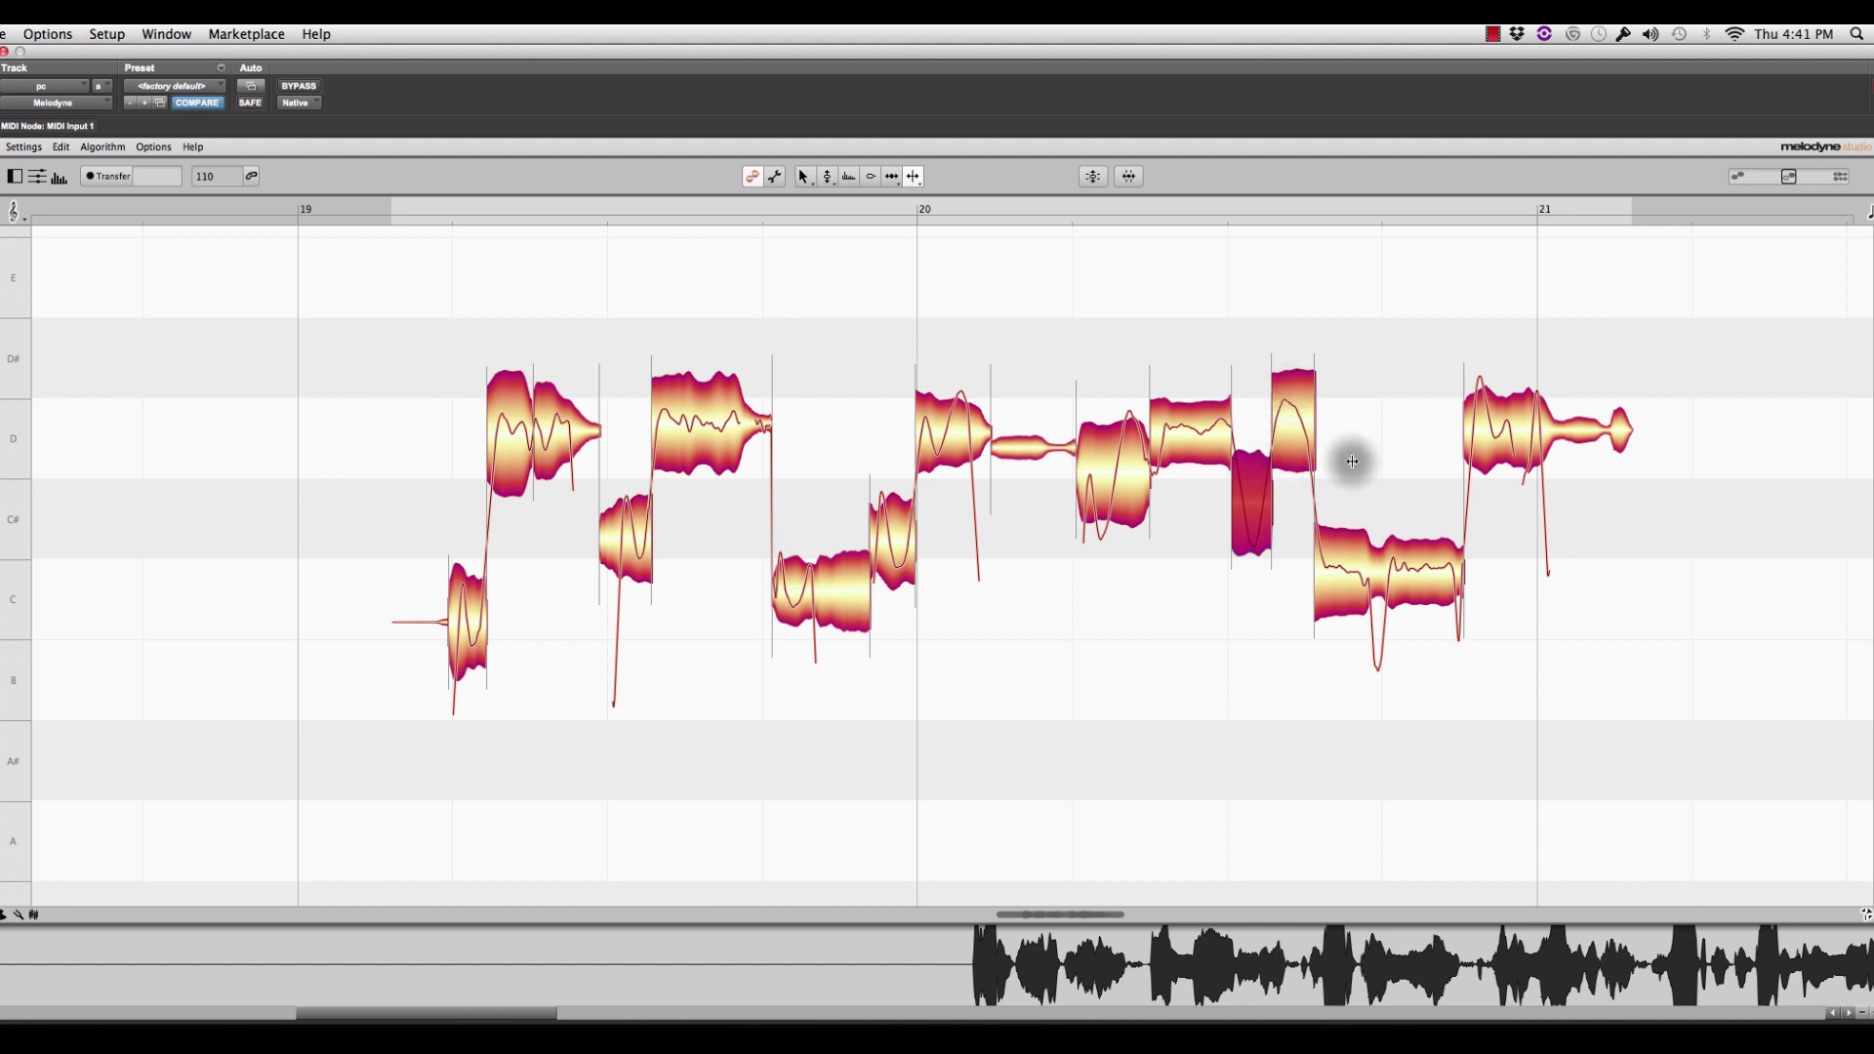
- Split the long C note before bar 21 and the final D note into three each, and bar 19's C and C# notes into two each
double_click(1371, 552)
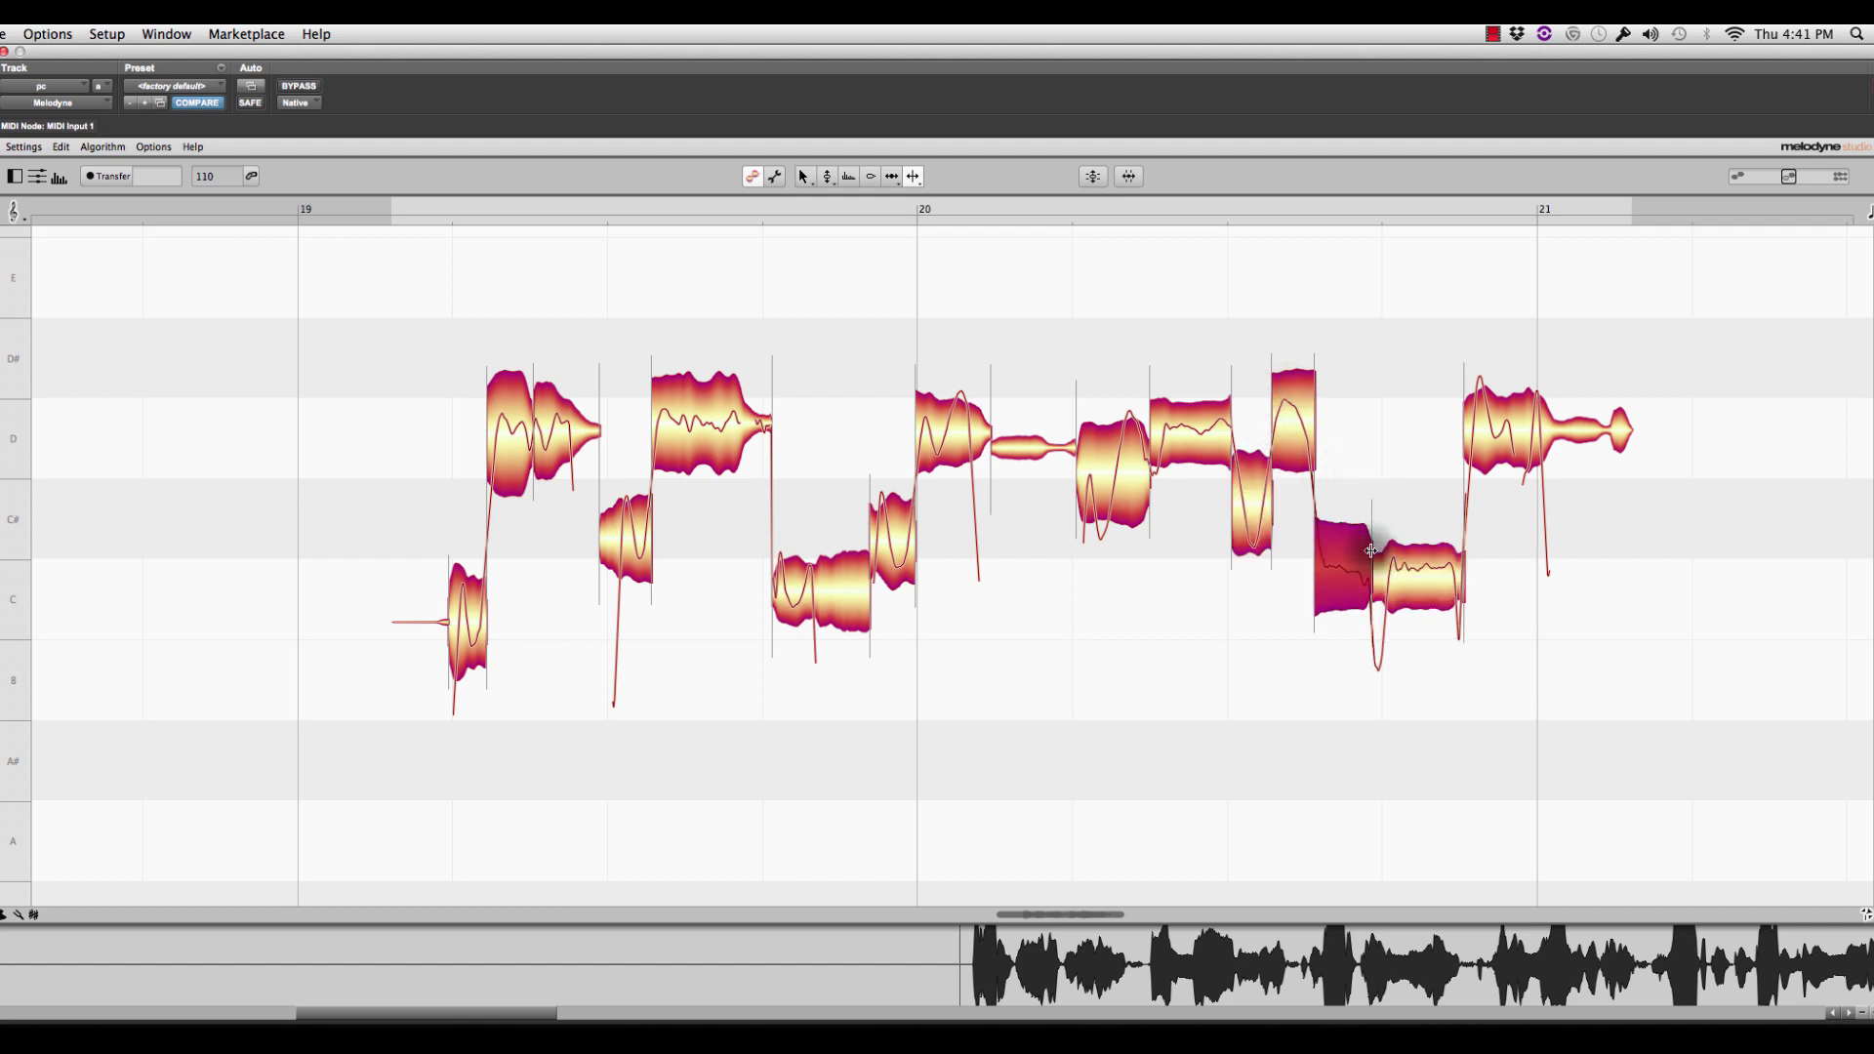
double_click(1387, 549)
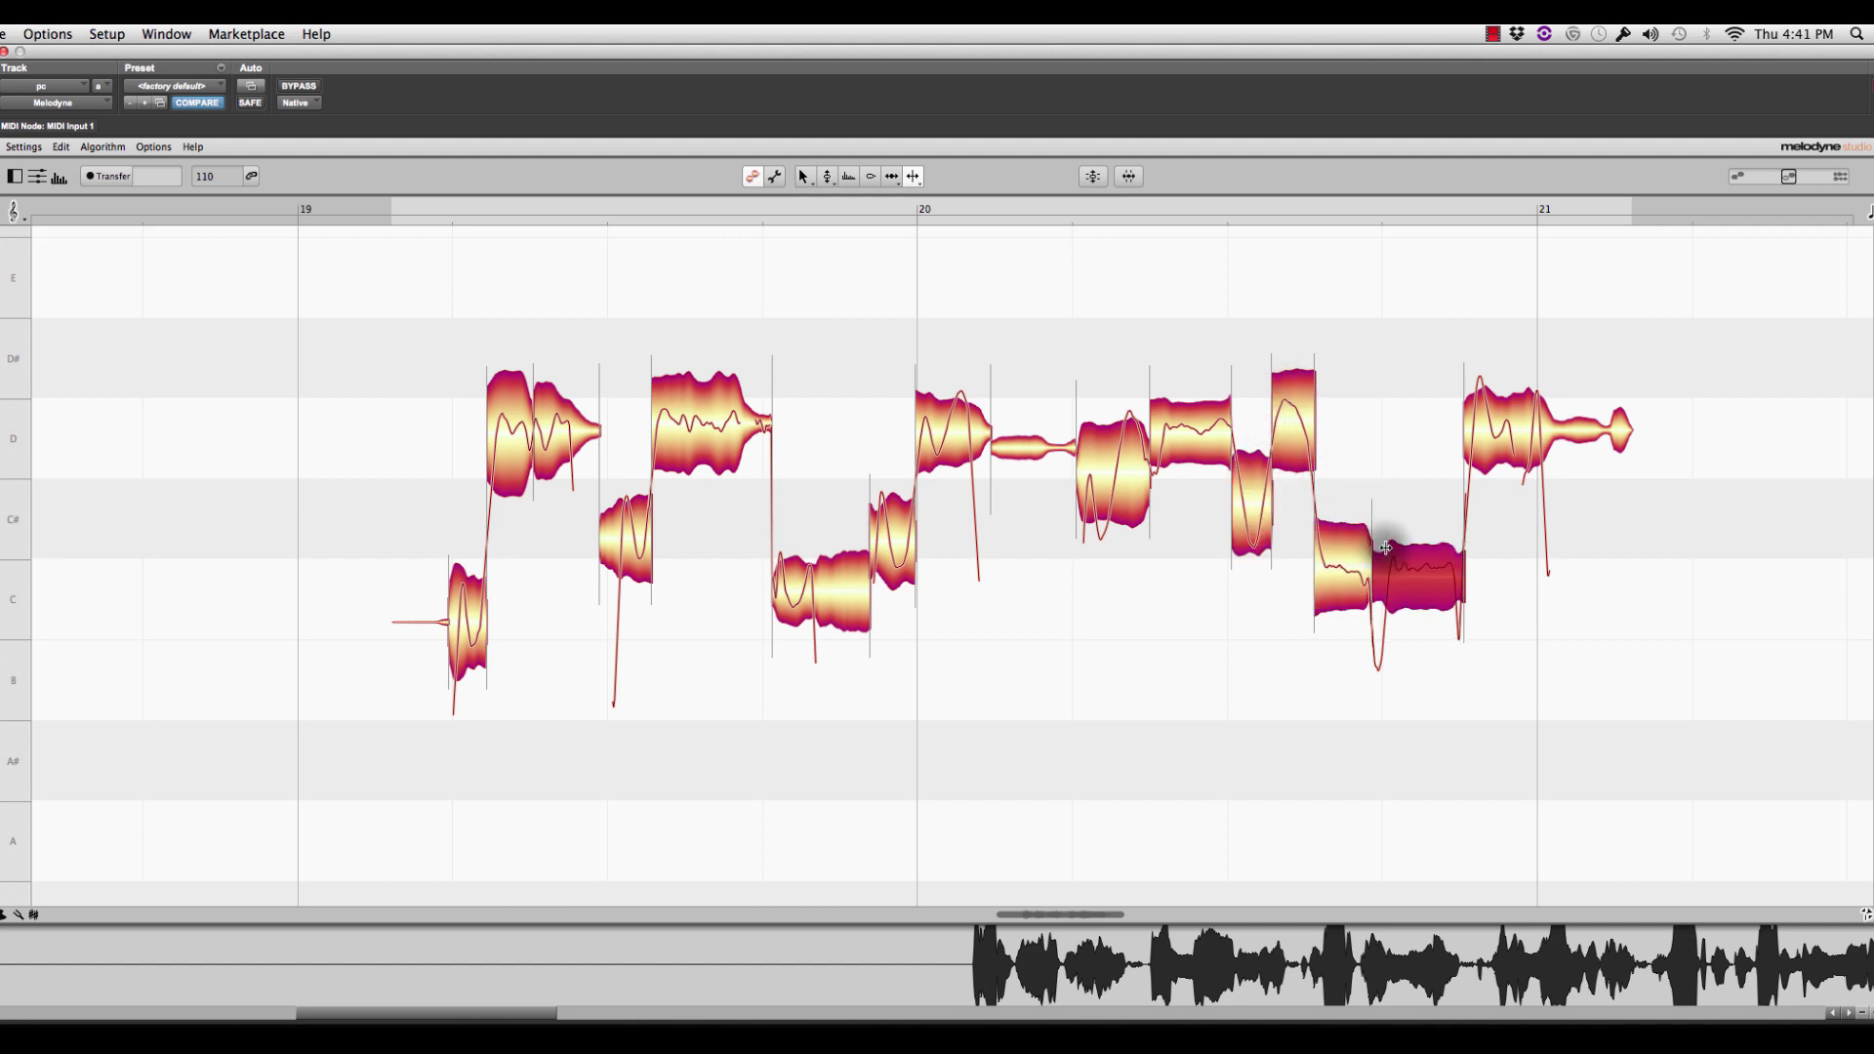
double_click(1520, 443)
double_click(1559, 447)
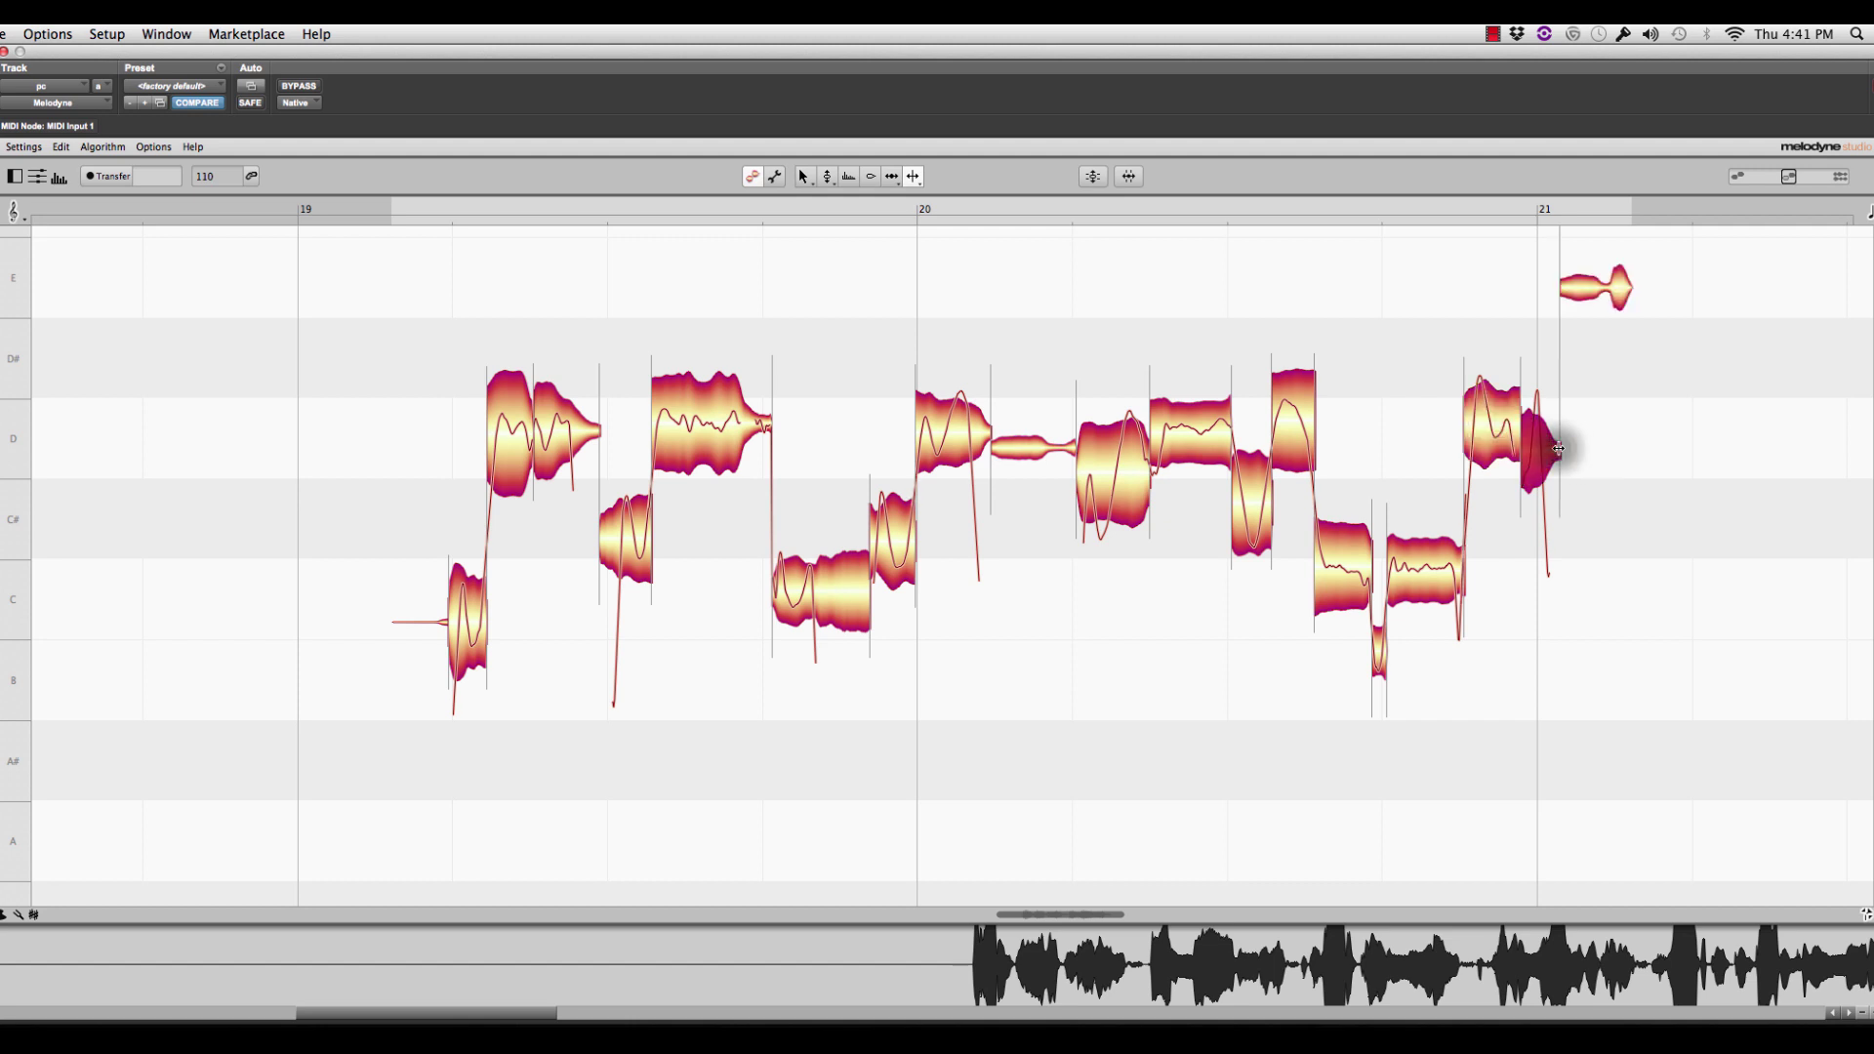
double_click(818, 563)
double_click(607, 527)
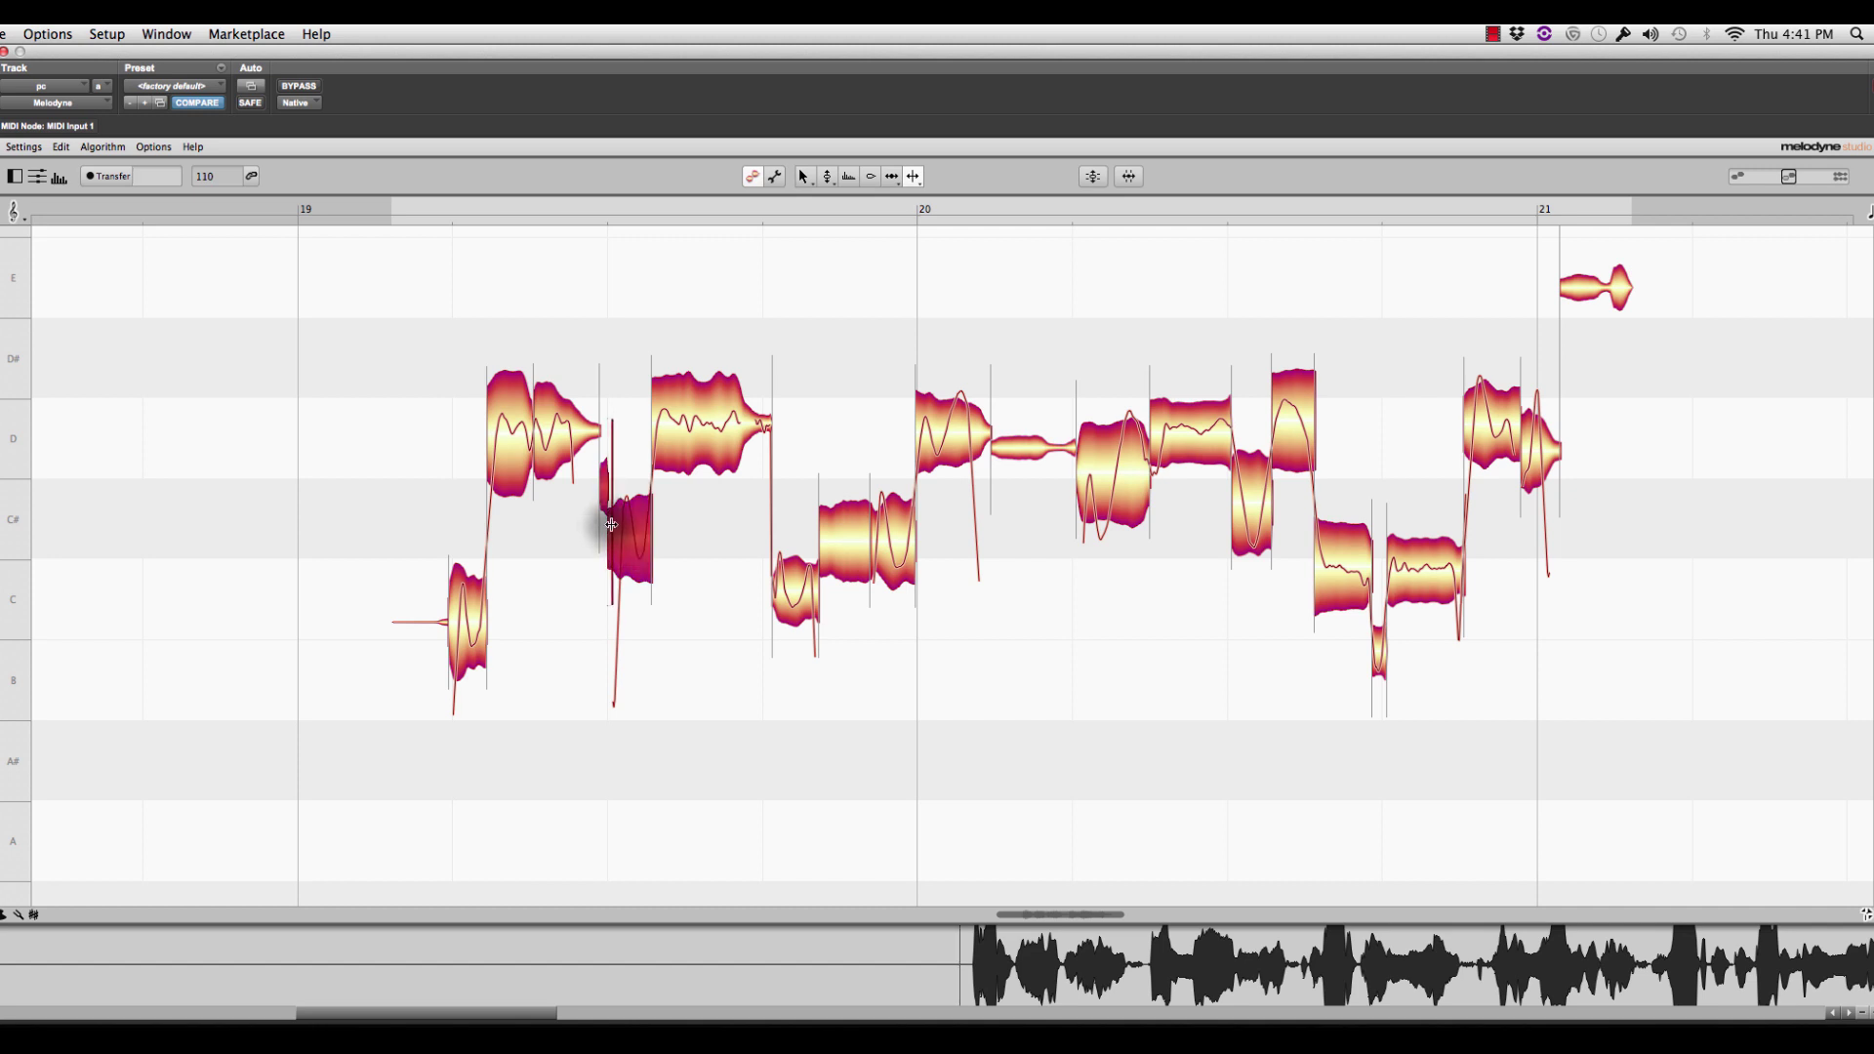
- Shift the separation in bar 19's C# note slightly later, and split the tails off that bar's long D note and the last C note before bar 21
left_click_drag(608, 527, 611, 525)
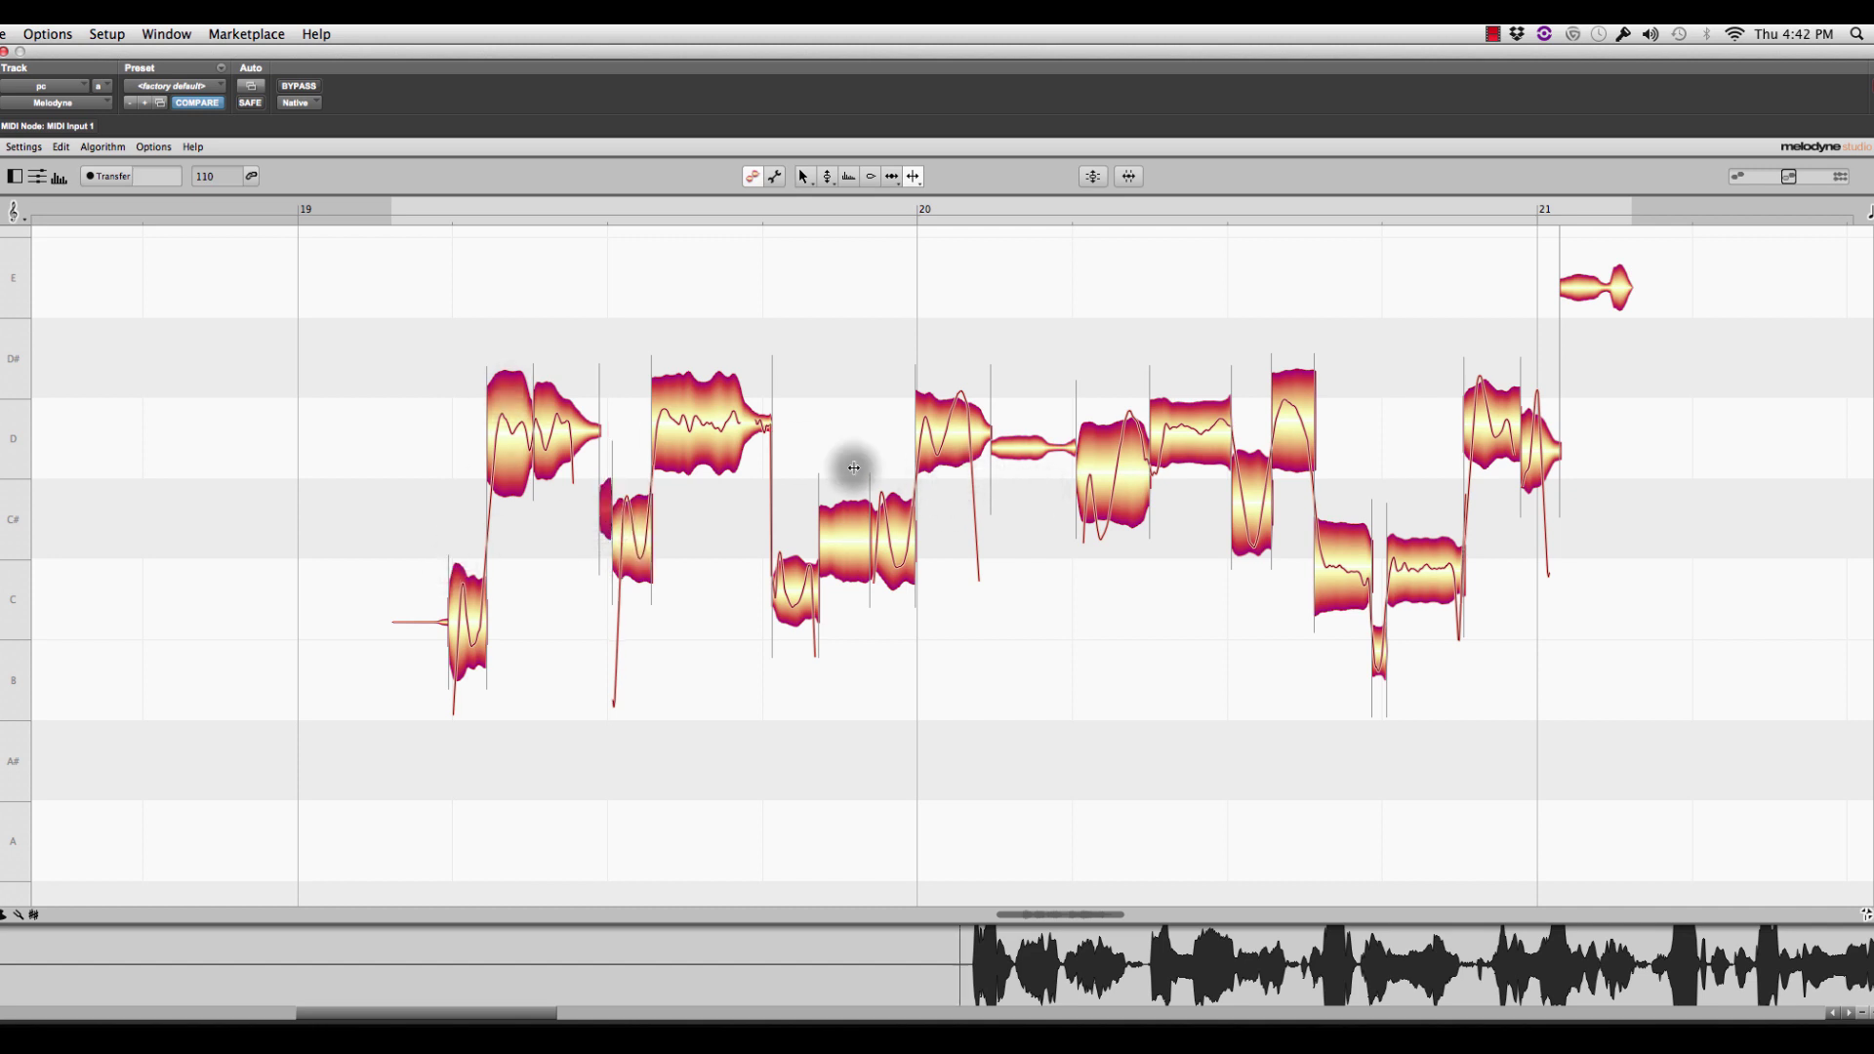
left_click(748, 408)
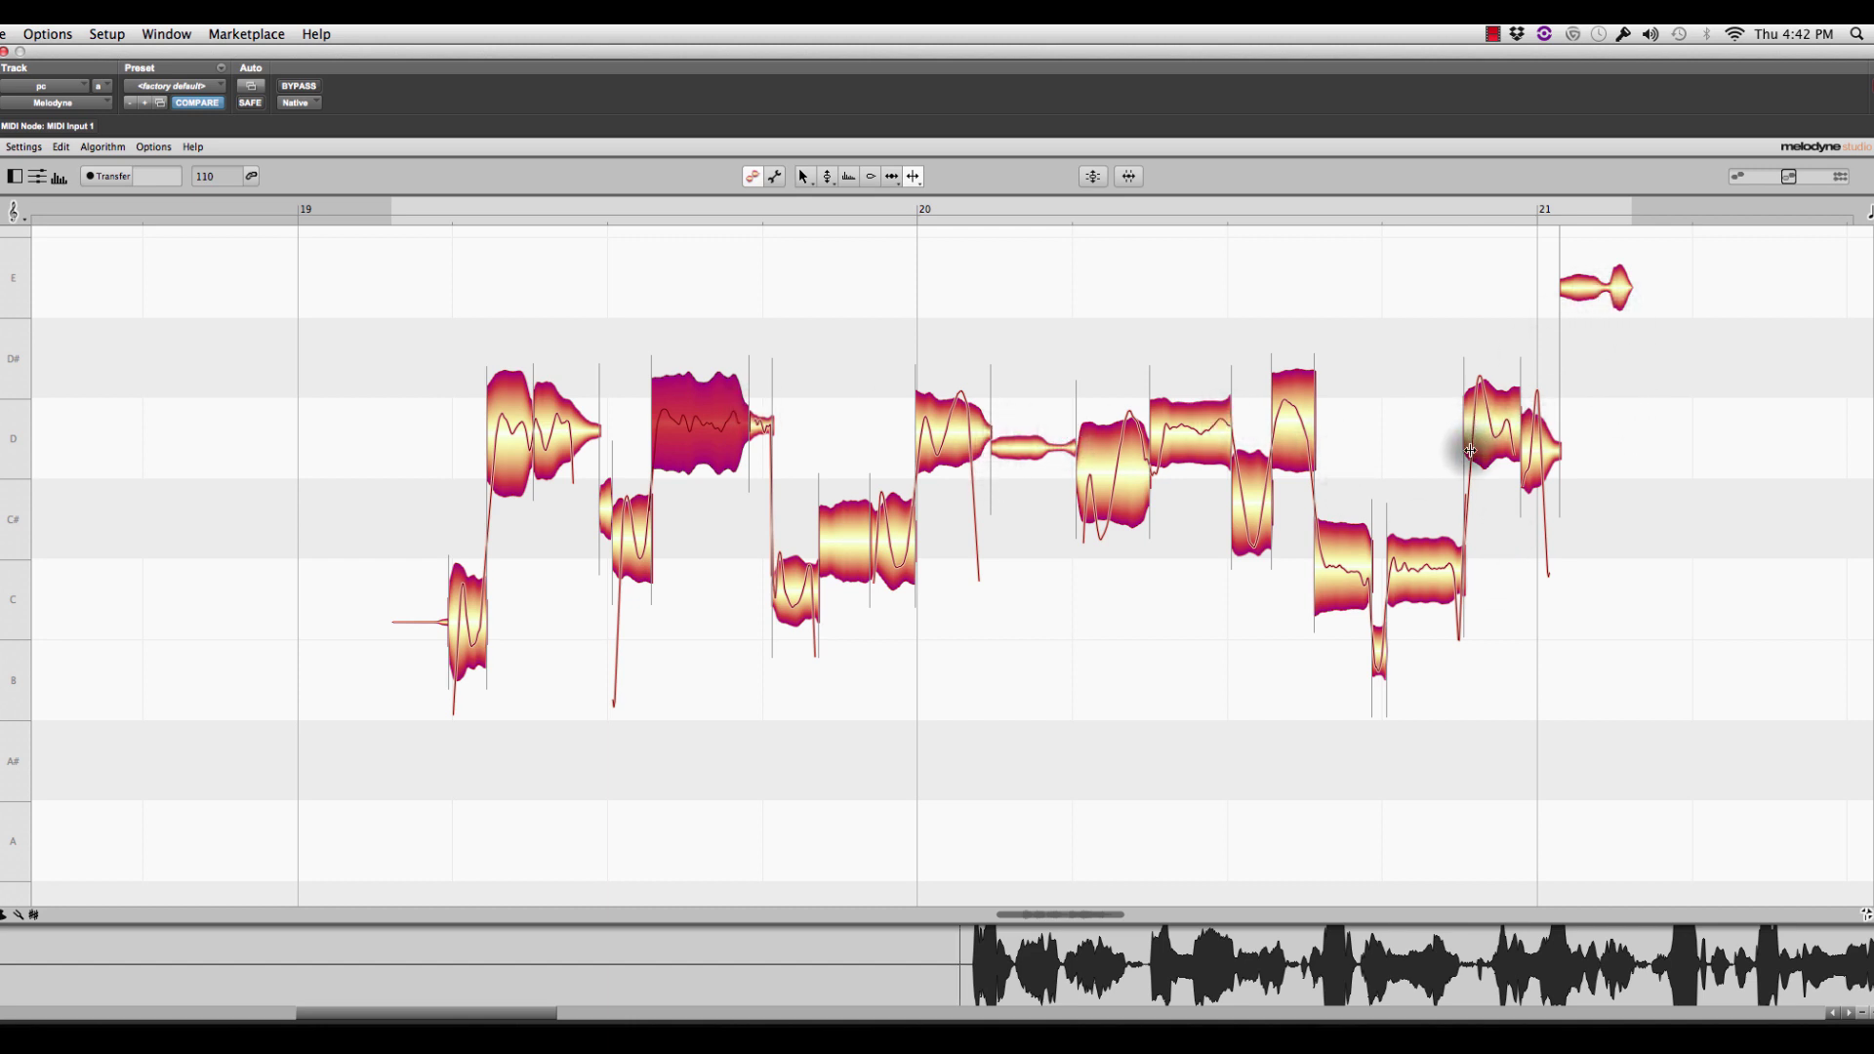
right_click(1183, 693)
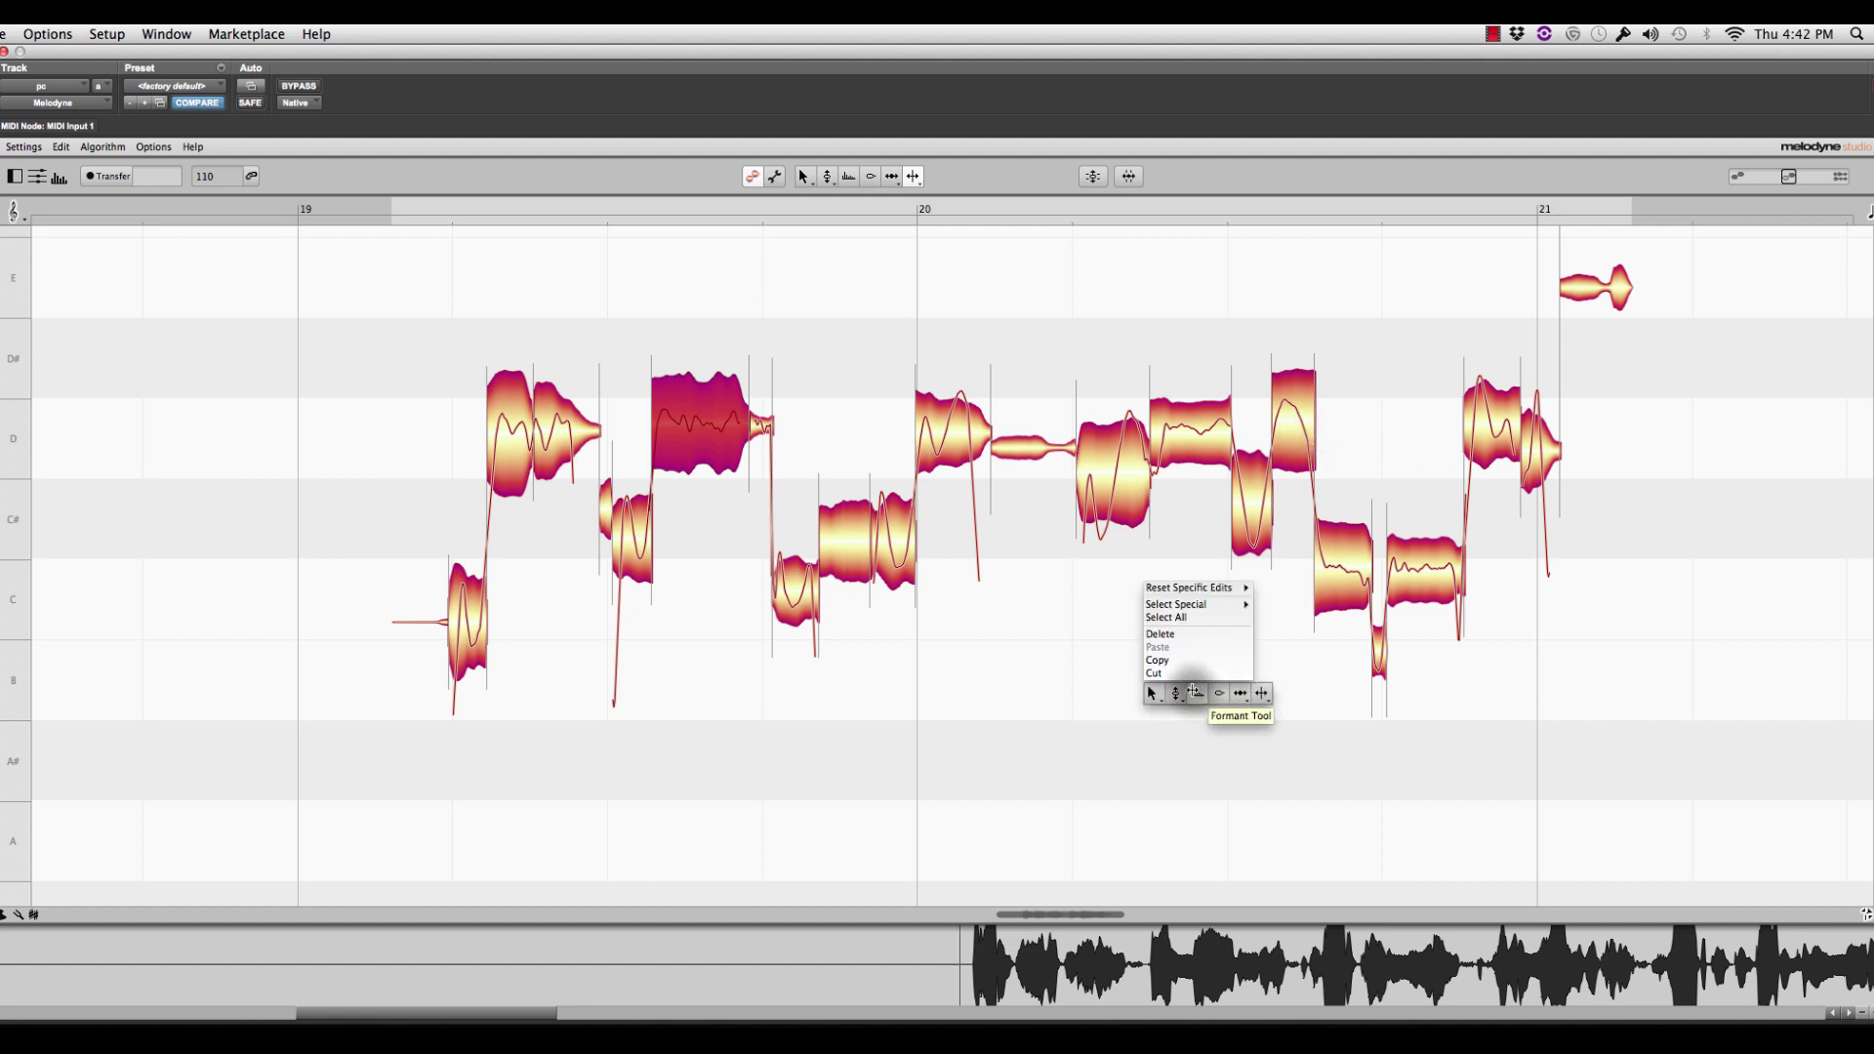
left_click_drag(1247, 719, 1618, 581)
right_click(1617, 581)
left_click(1671, 544)
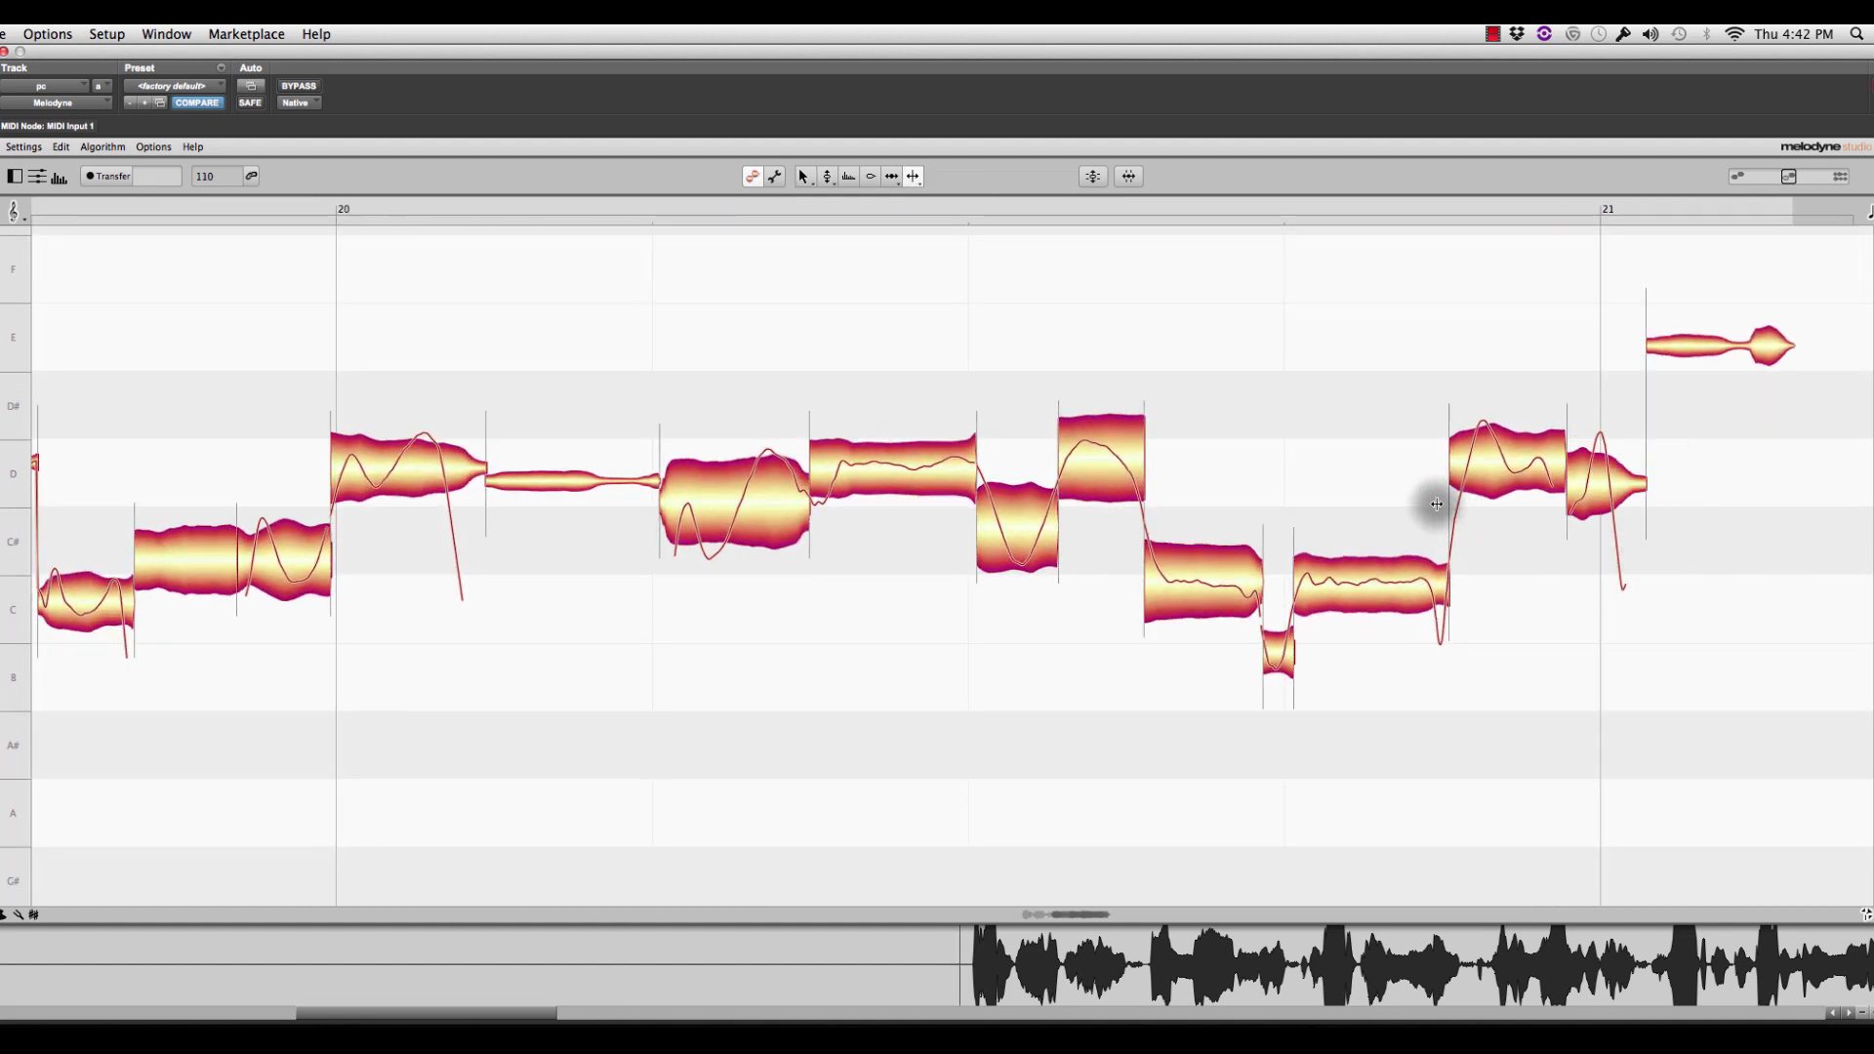
double_click(1432, 583)
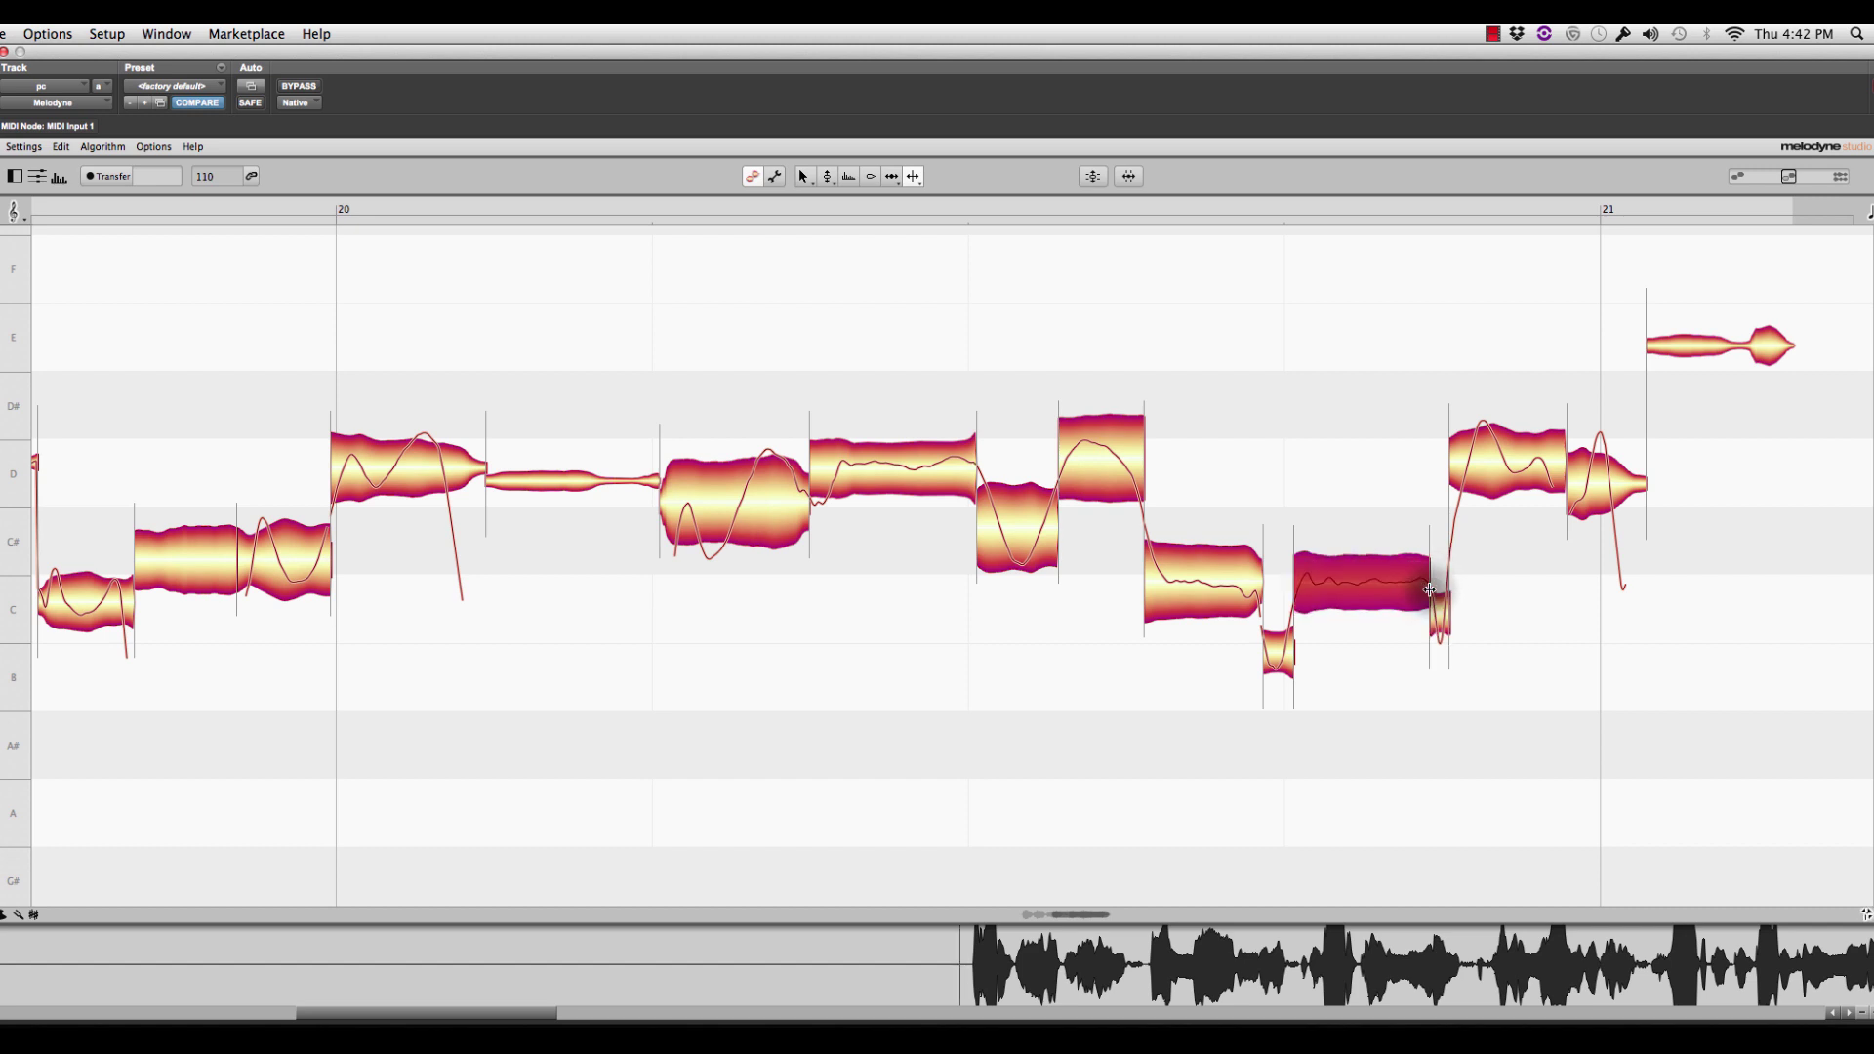
- Split the first D note before bar 21, the wide note in the middle of bar 20 and the D note starting at bar 20 in two each
double_click(1511, 465)
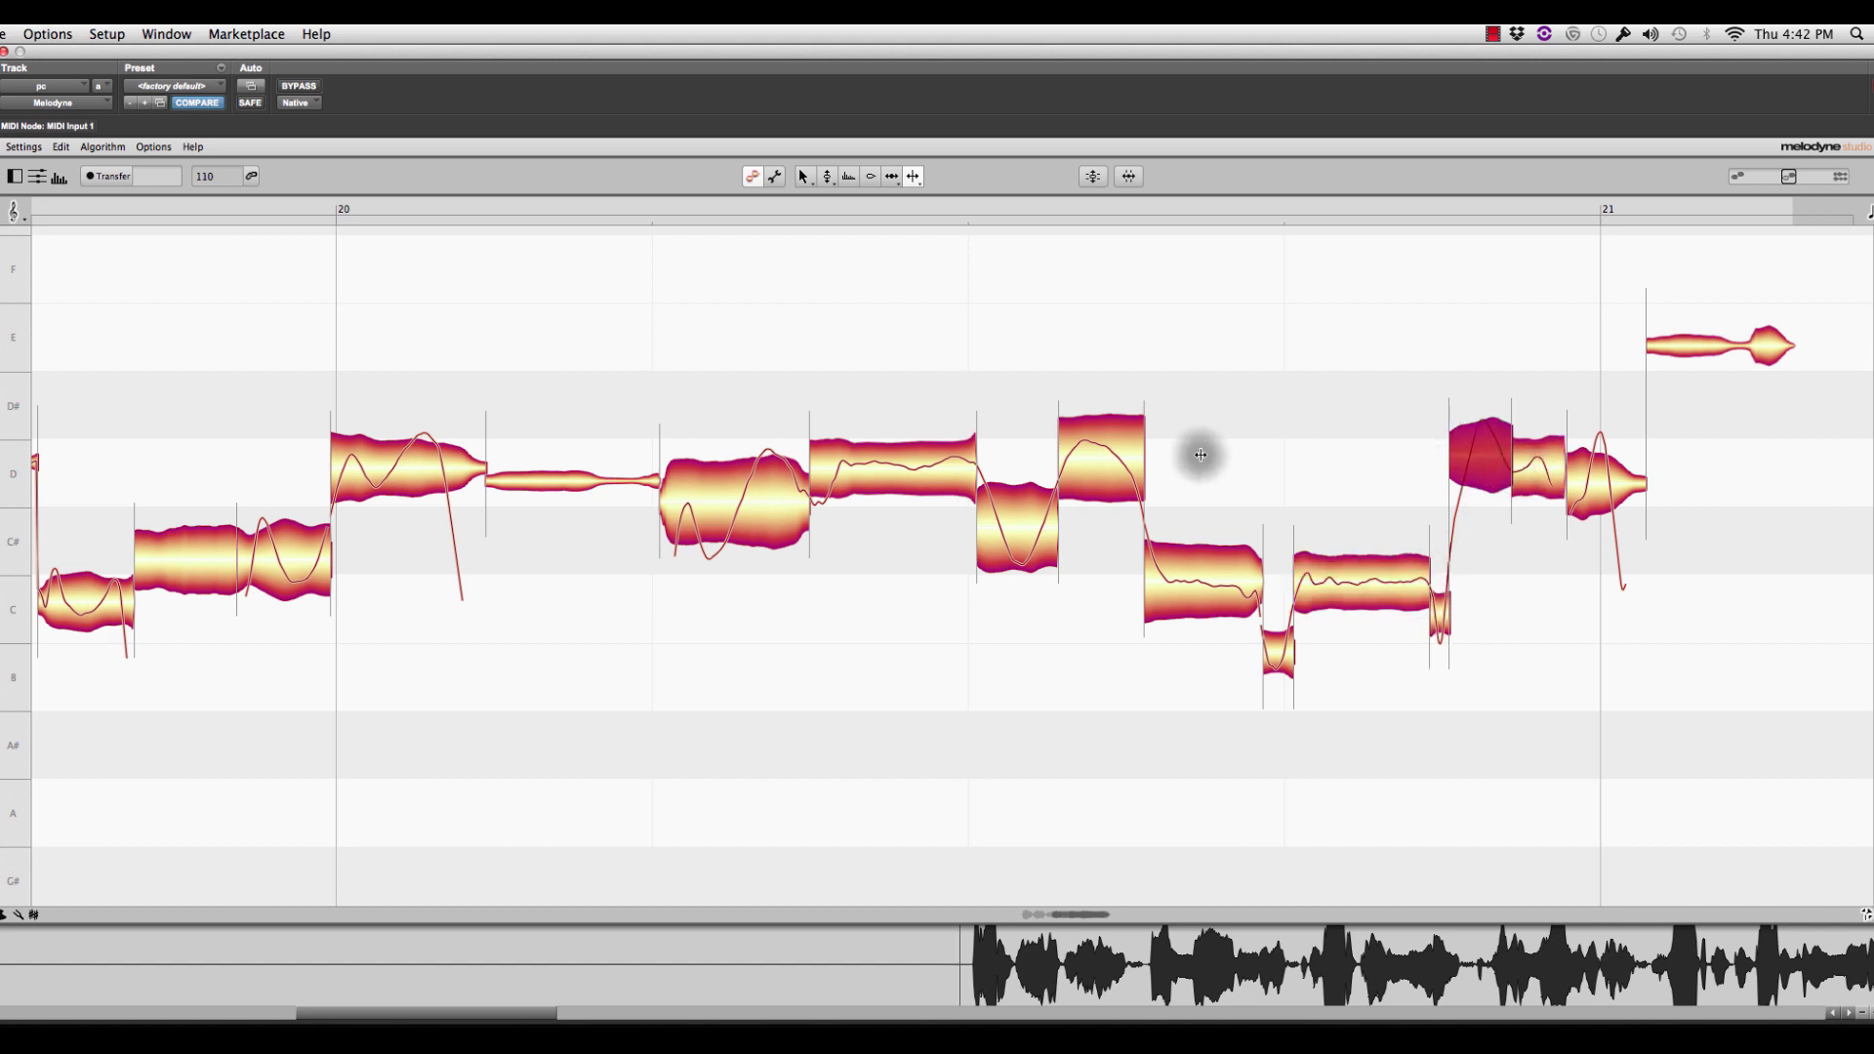
double_click(732, 492)
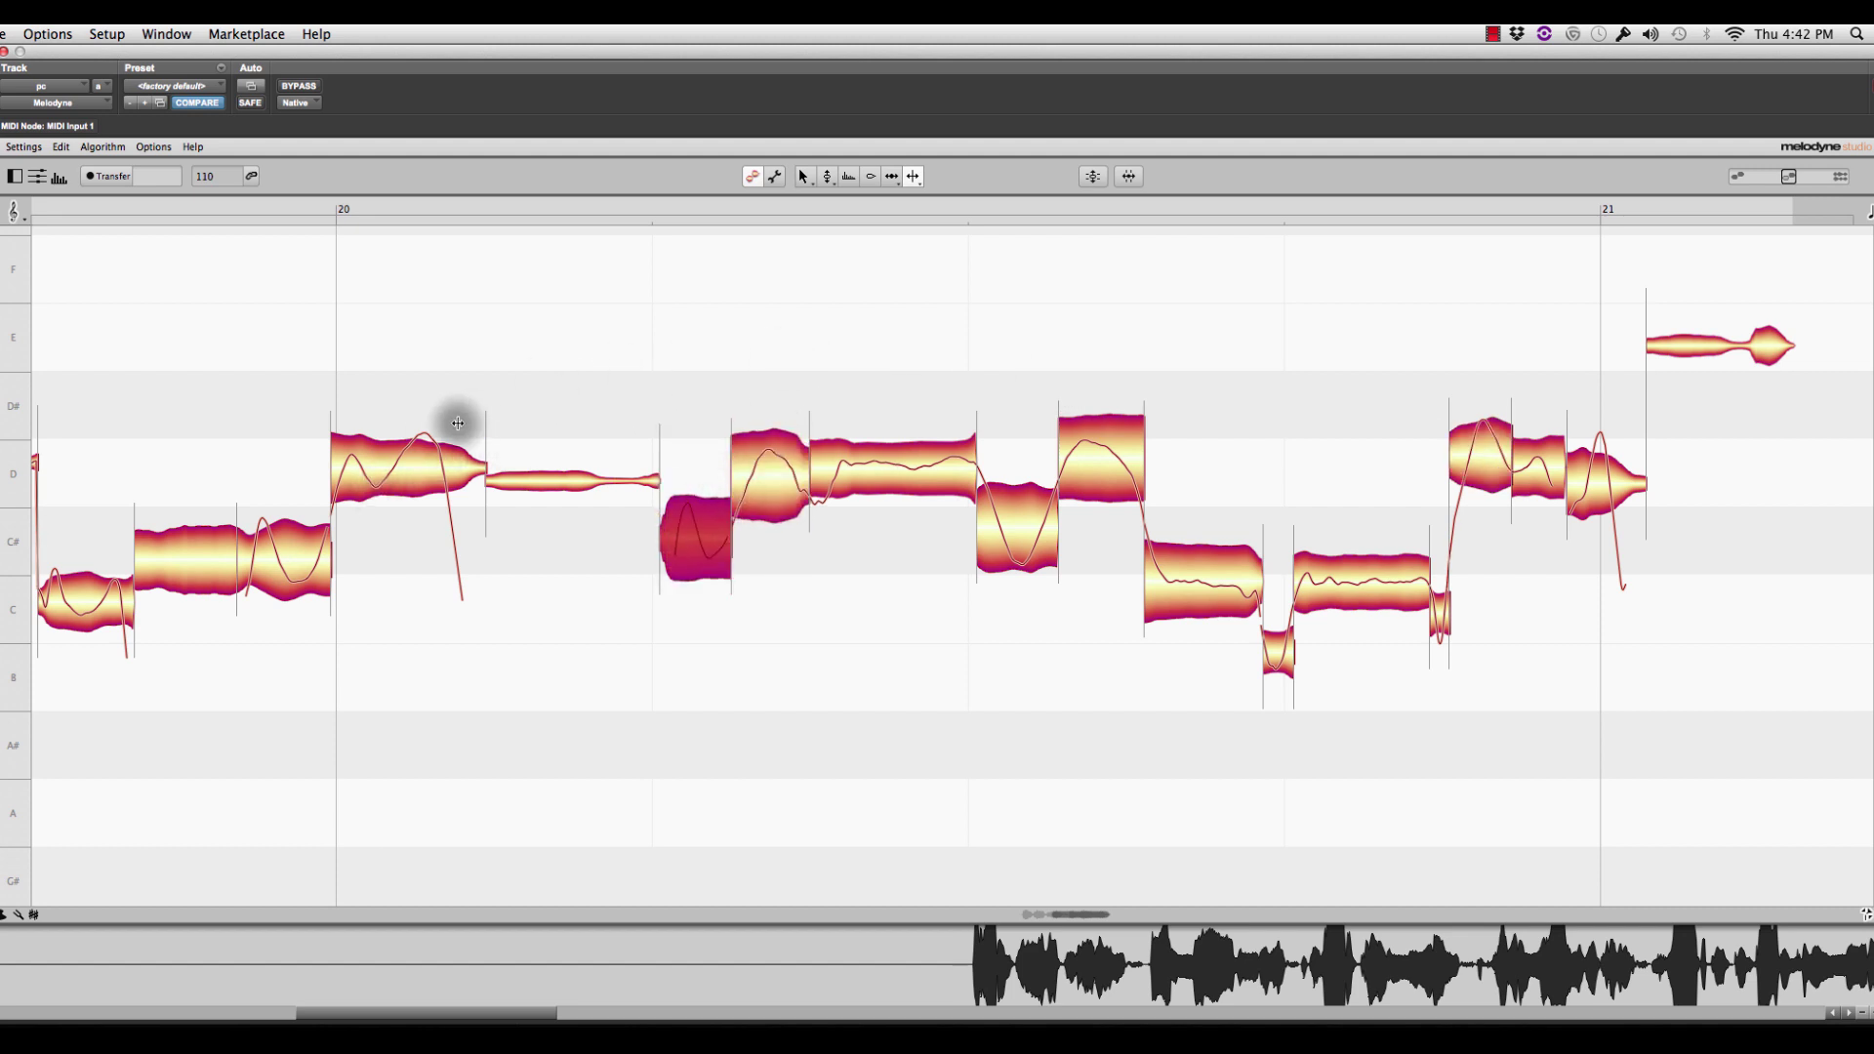
double_click(378, 463)
- Play back the separated phrase with all its notes in view, and activate the Pitch tool
right_click(331, 369)
left_click(239, 367)
right_click(117, 770)
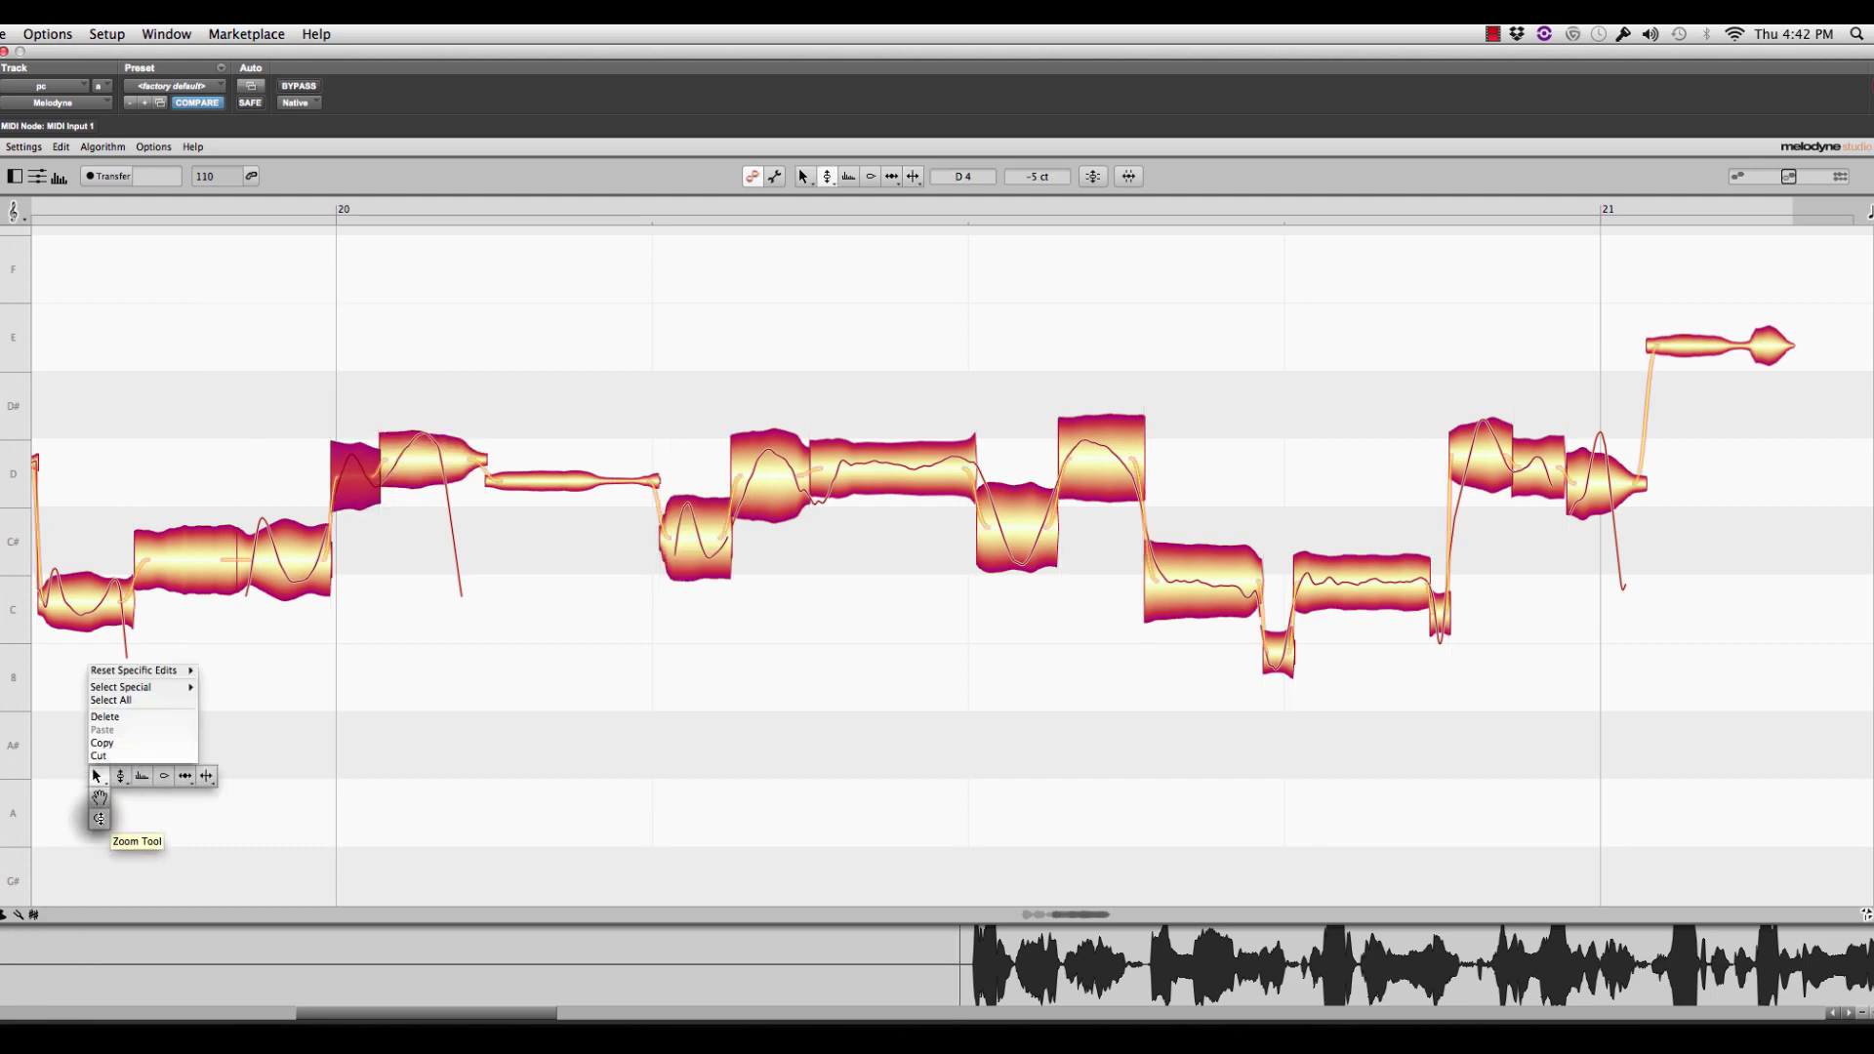
left_click(100, 819)
left_click_drag(370, 829, 160, 803)
left_click(963, 959)
key("space")
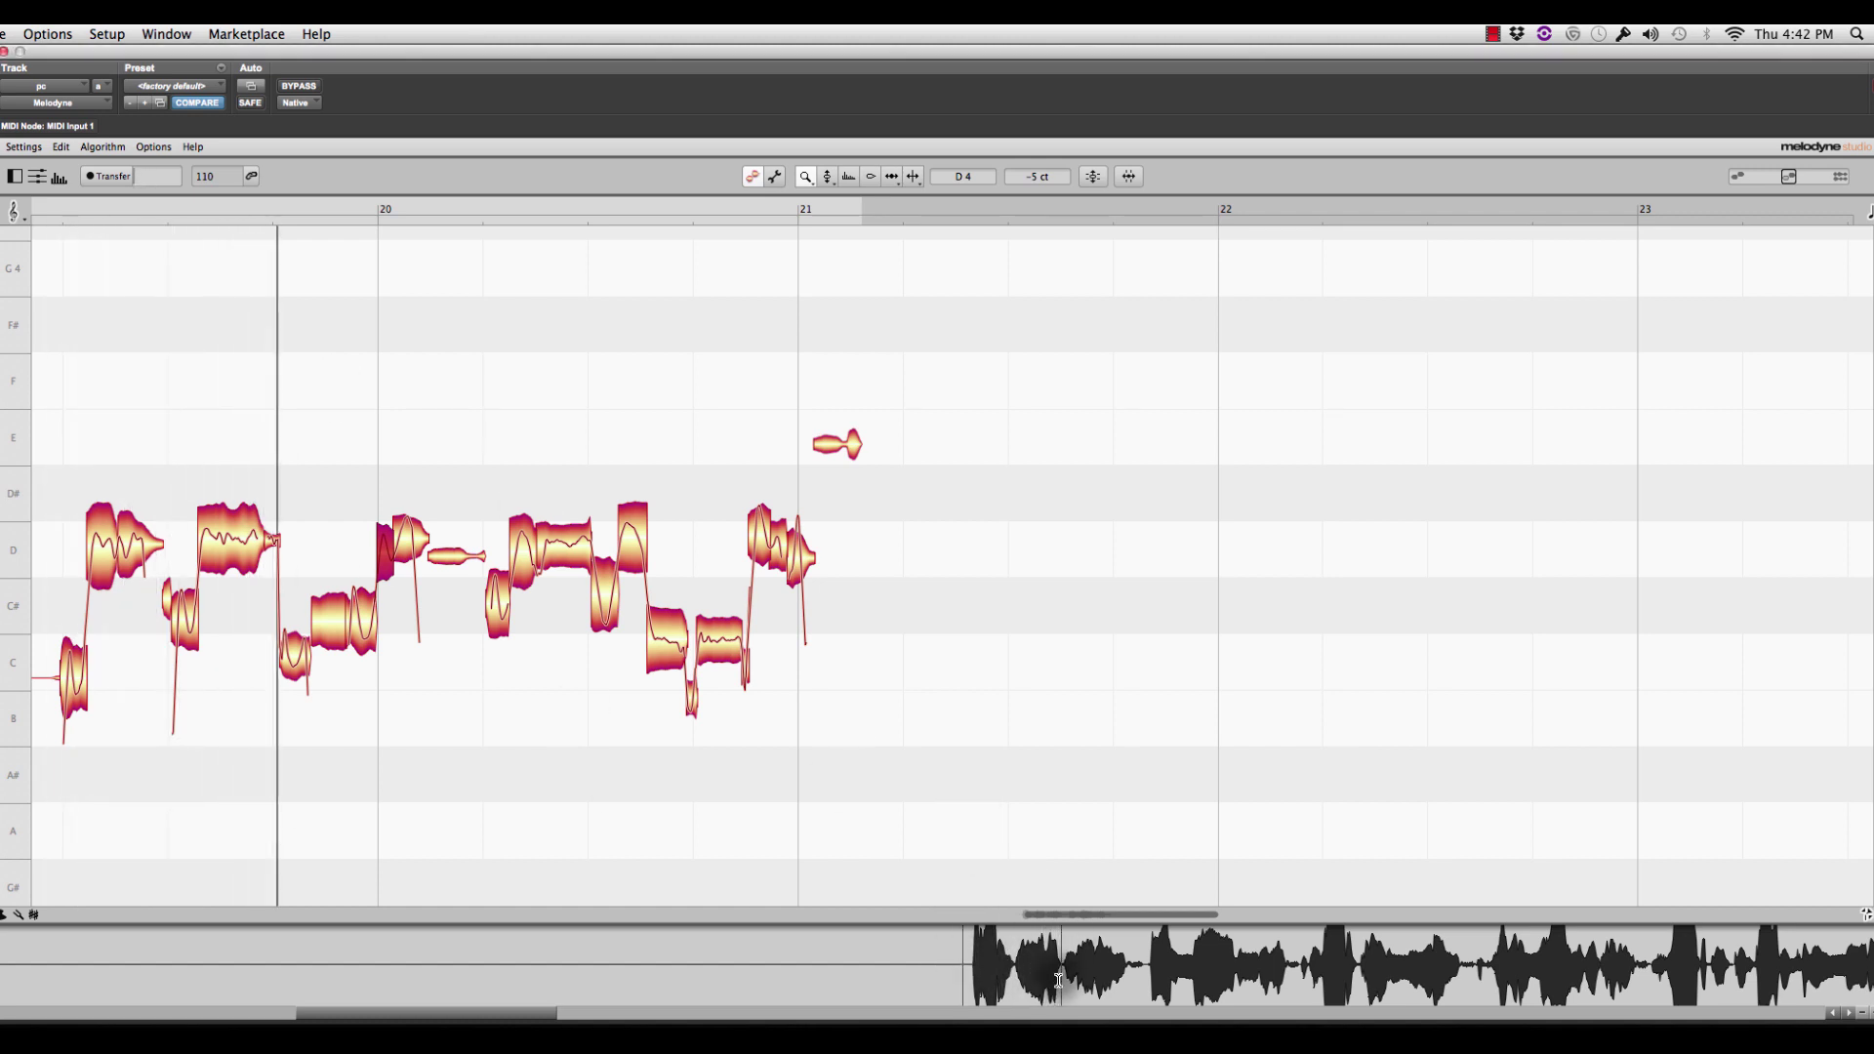
right_click(940, 617)
left_click(964, 579)
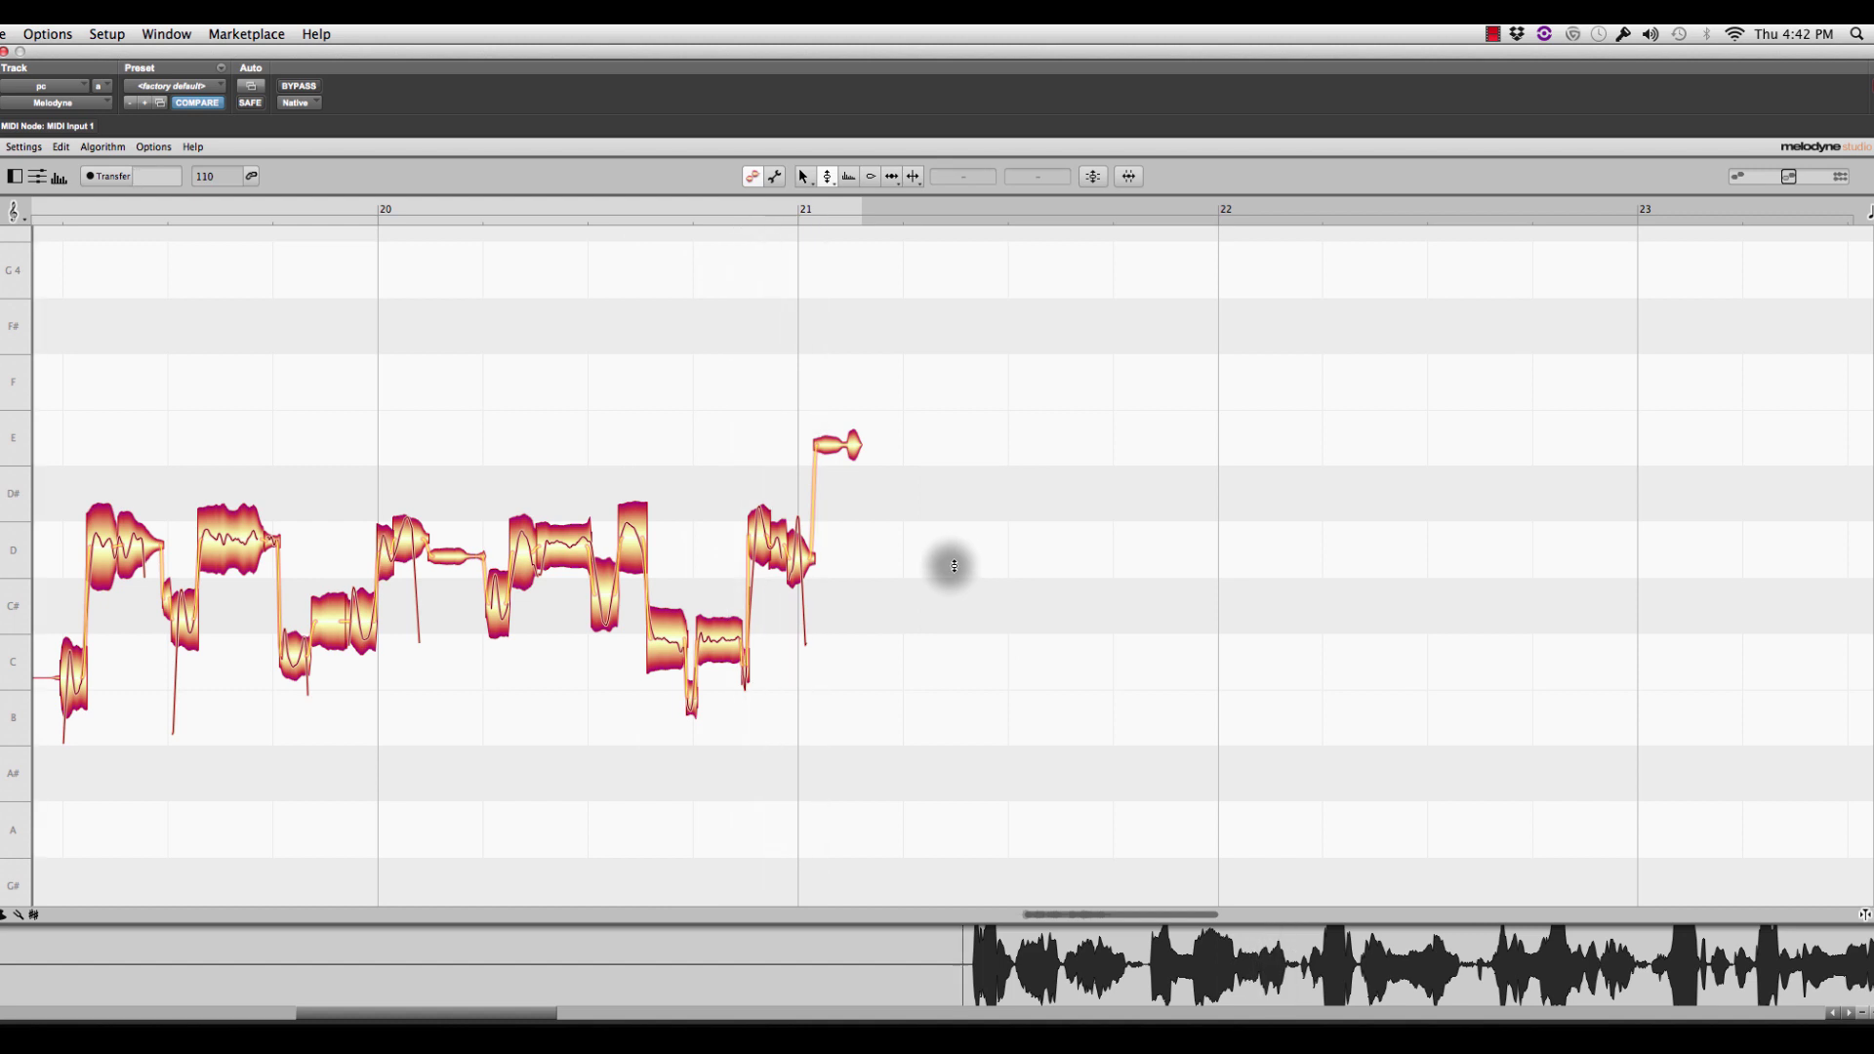
- Raise the first D note in bar 19 to F4 with the Pitch tool
right_click(114, 328)
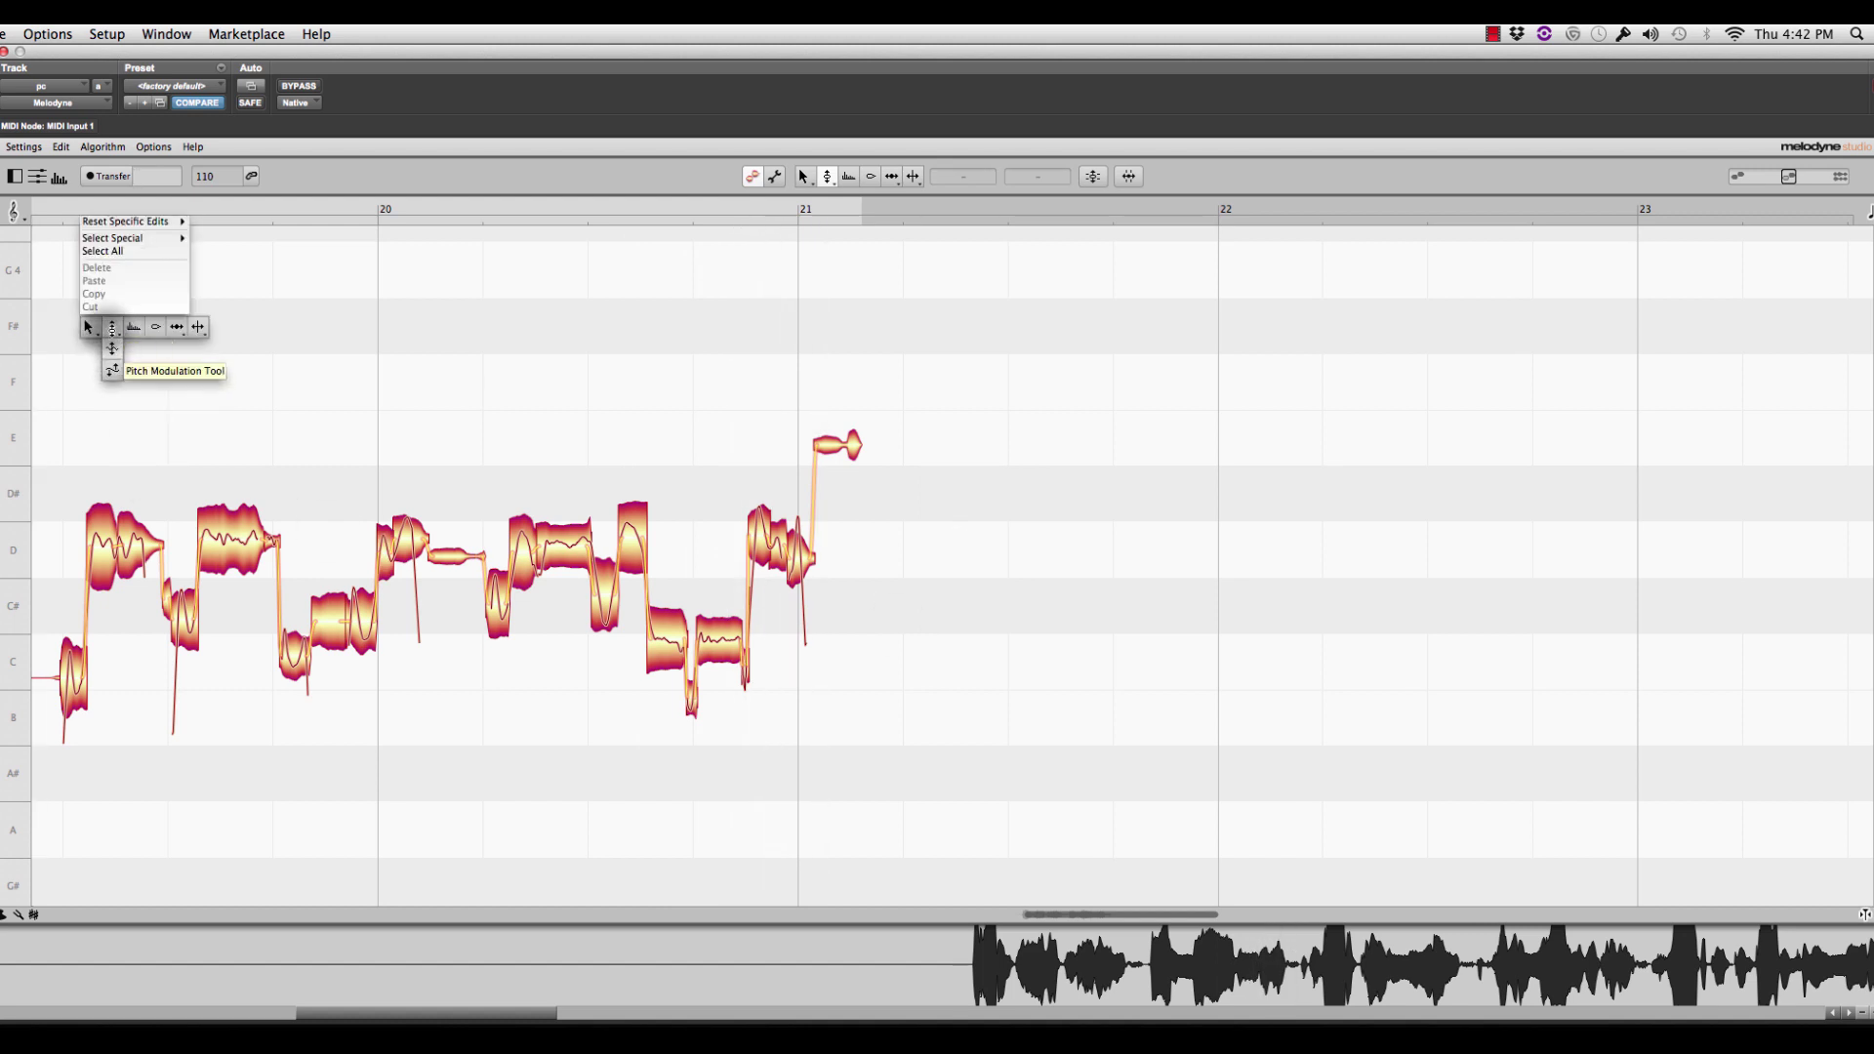
left_click(110, 326)
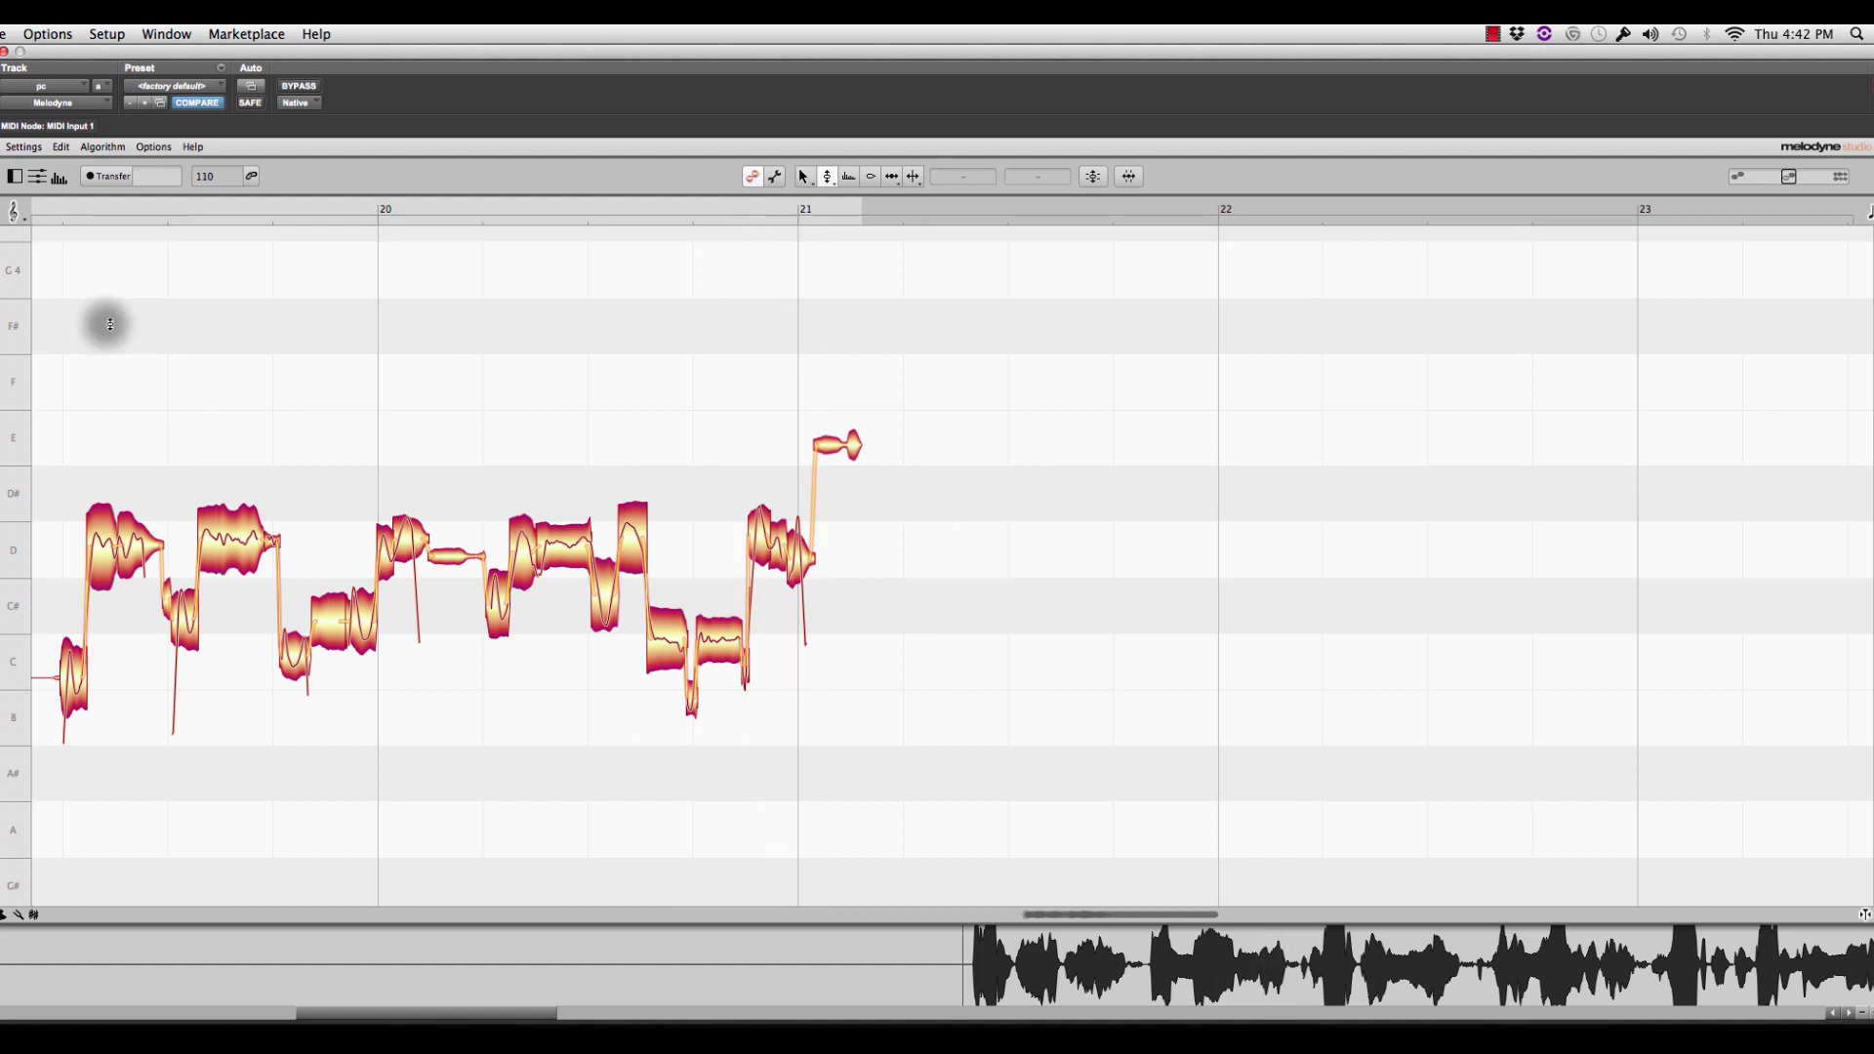
right_click(223, 421)
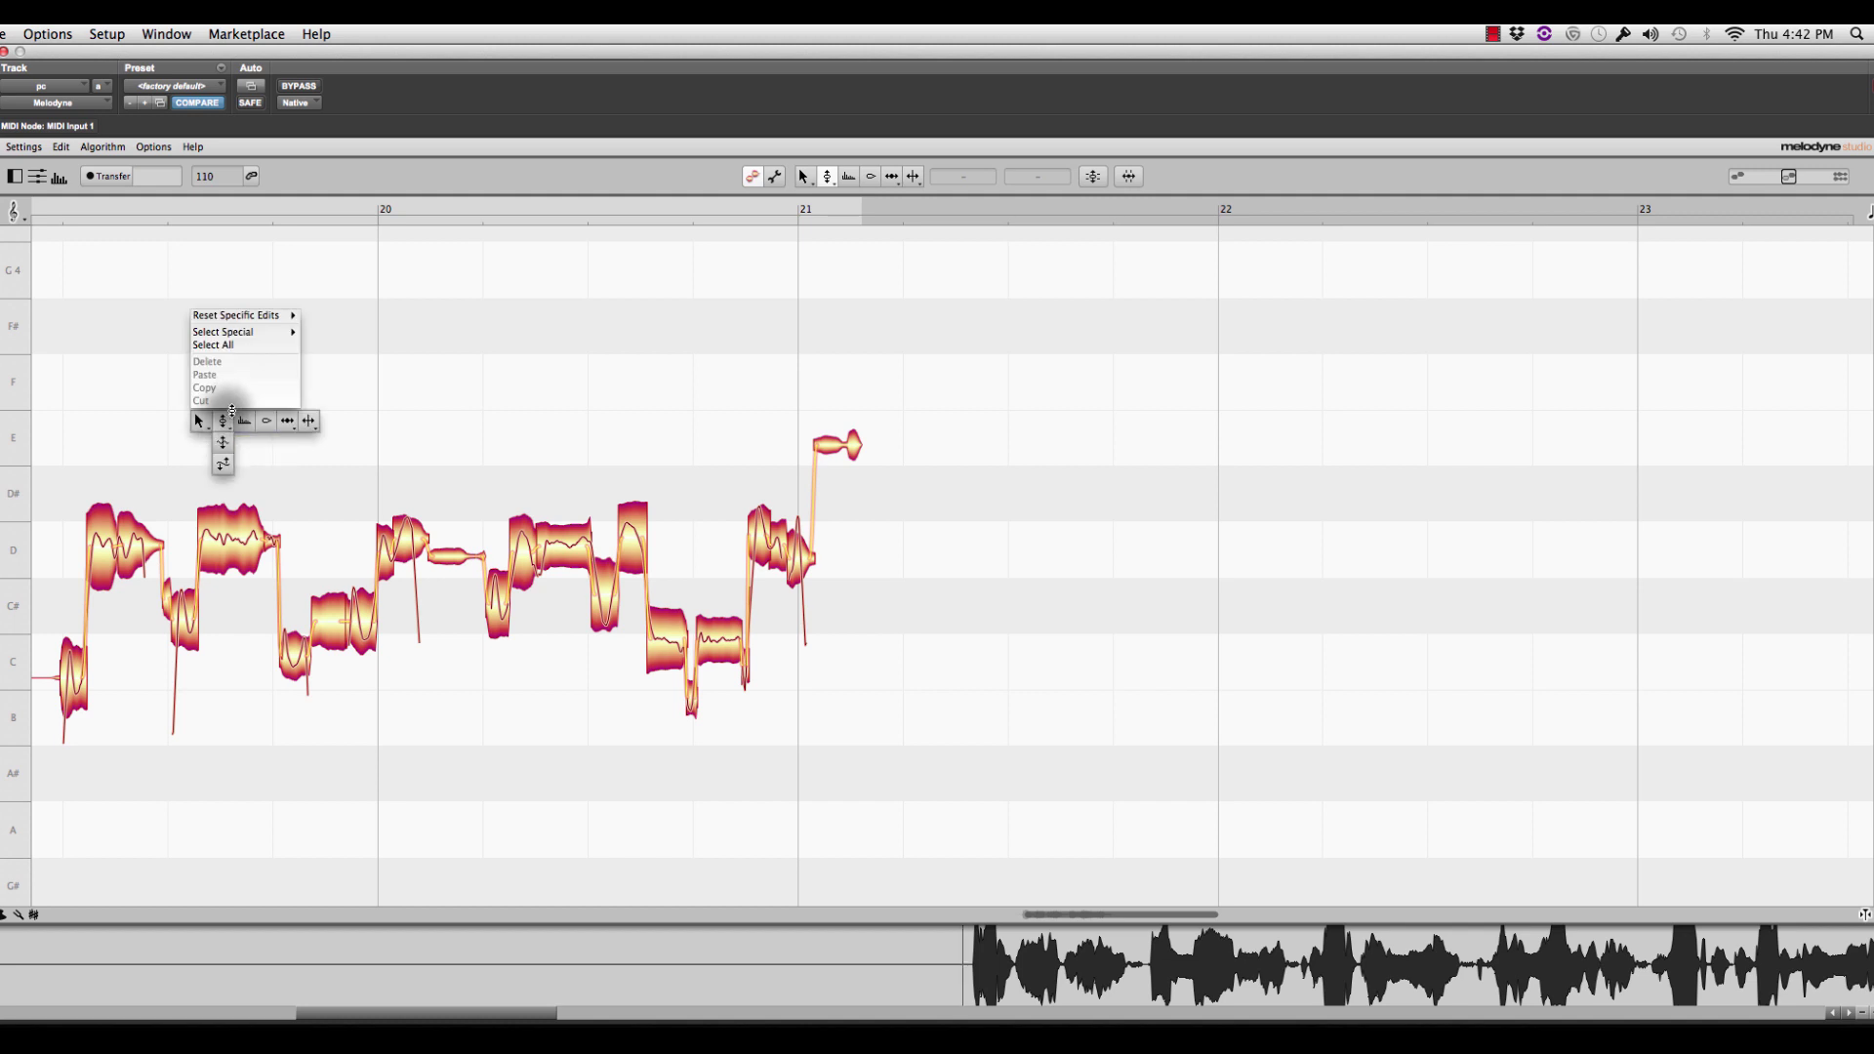
left_click(230, 415)
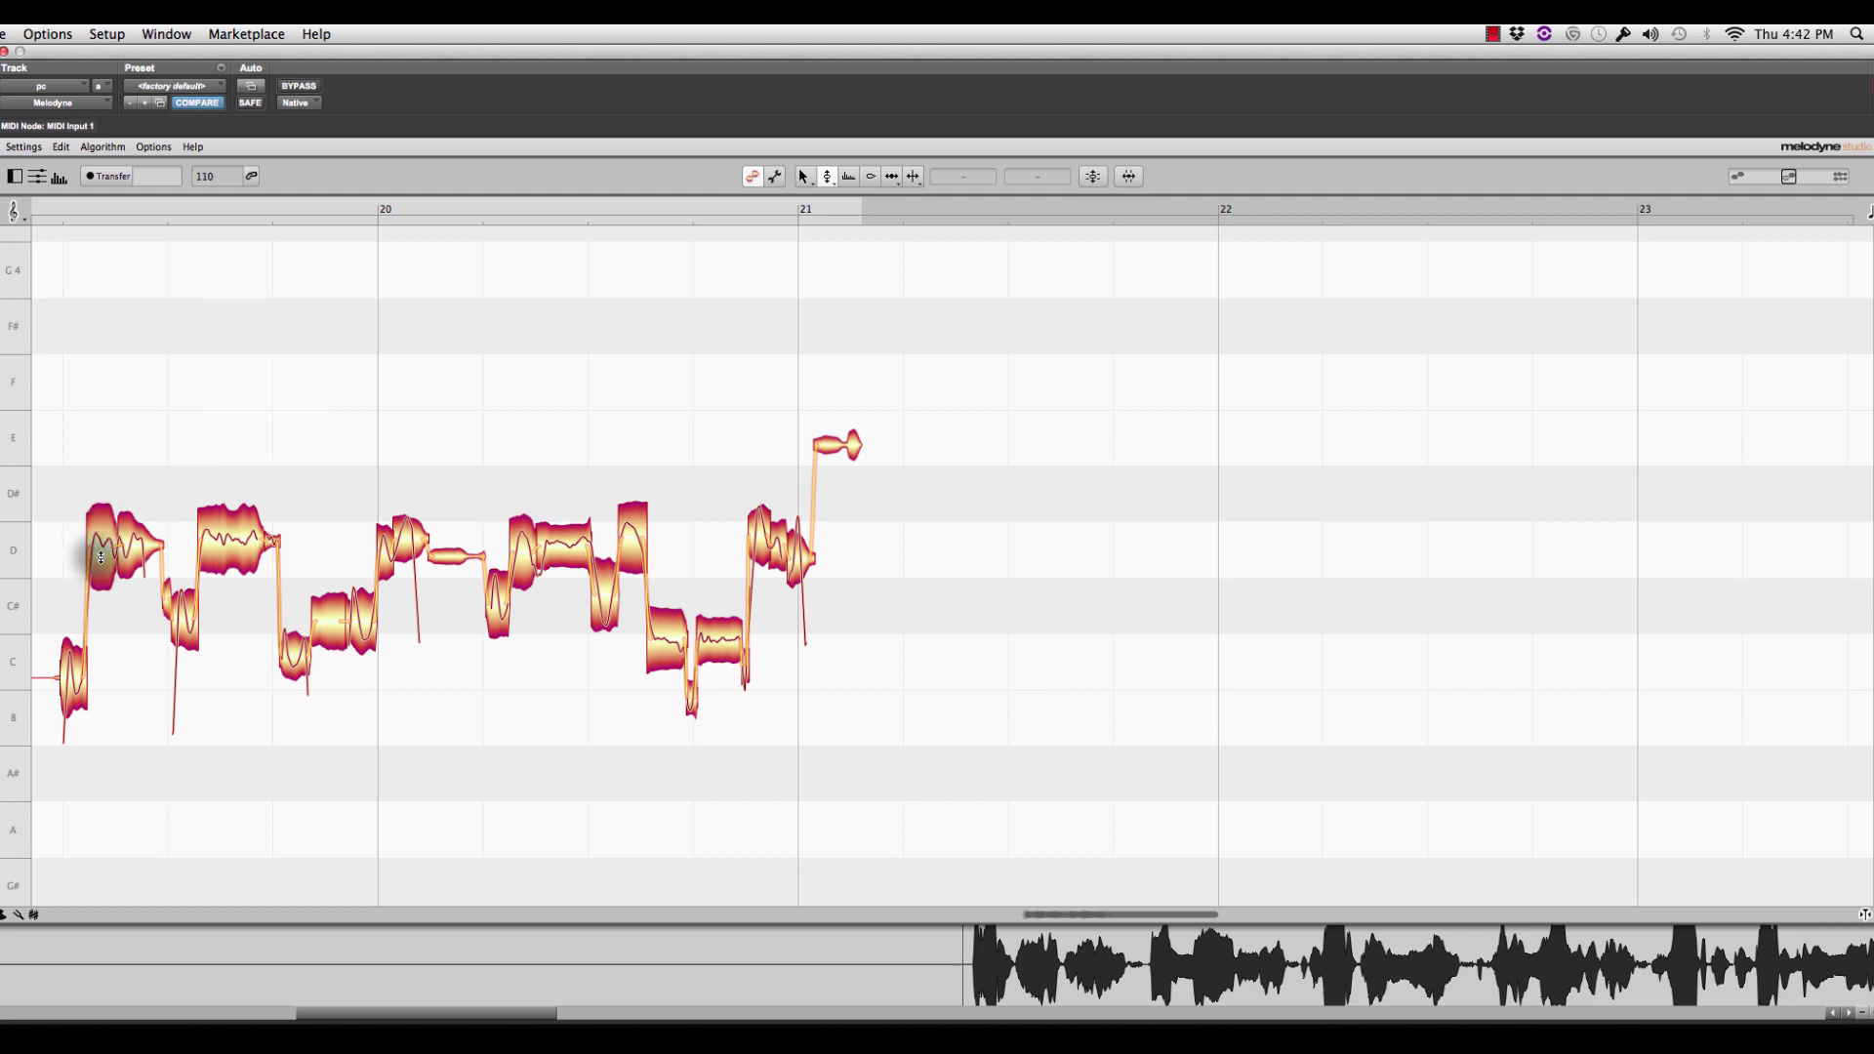
left_click_drag(101, 558, 115, 387)
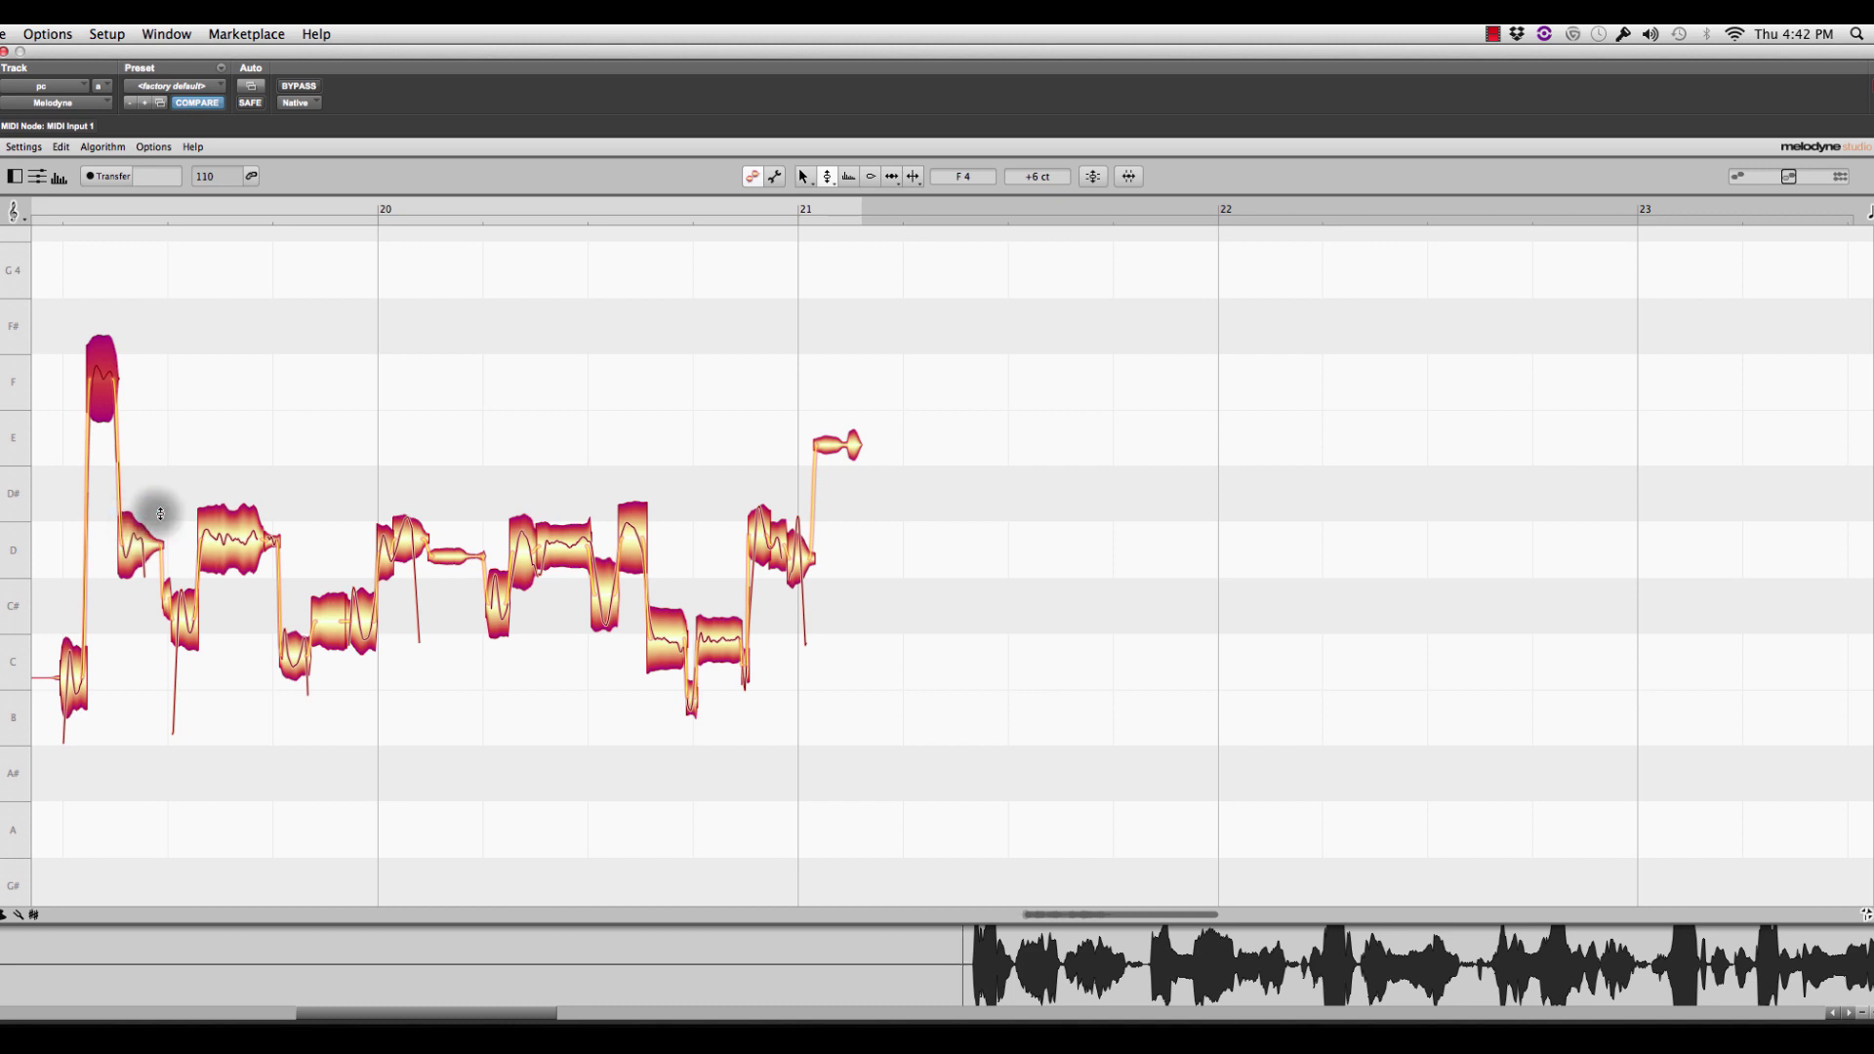
- Lower bar 19's raised F note to D4 at 0 cents
key("Down")
key("Down")
key("Down")
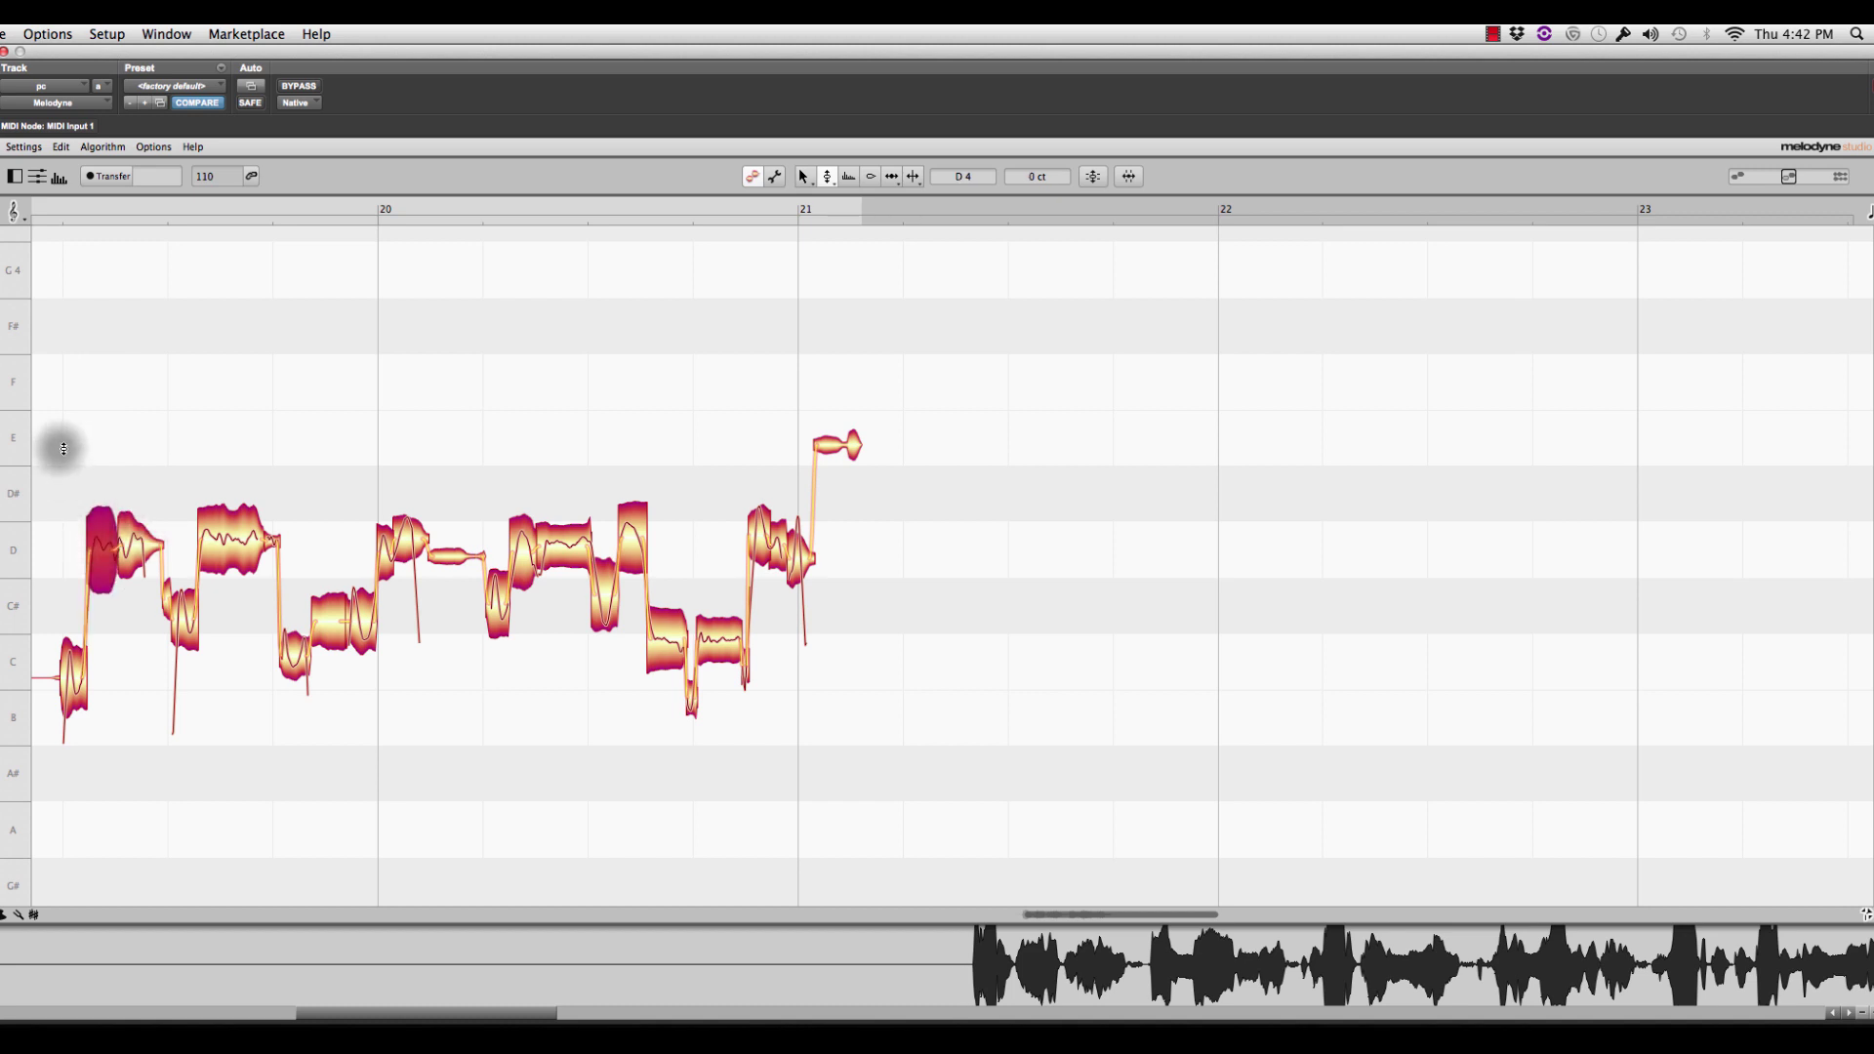
- Centre bar 19's second D note and its long D note on D4 at 0 cents with the Pitch tool
right_click(59, 459)
mouse_move(38, 452)
left_click(36, 493)
left_click_drag(36, 488, 240, 548)
right_click(474, 372)
left_click(496, 332)
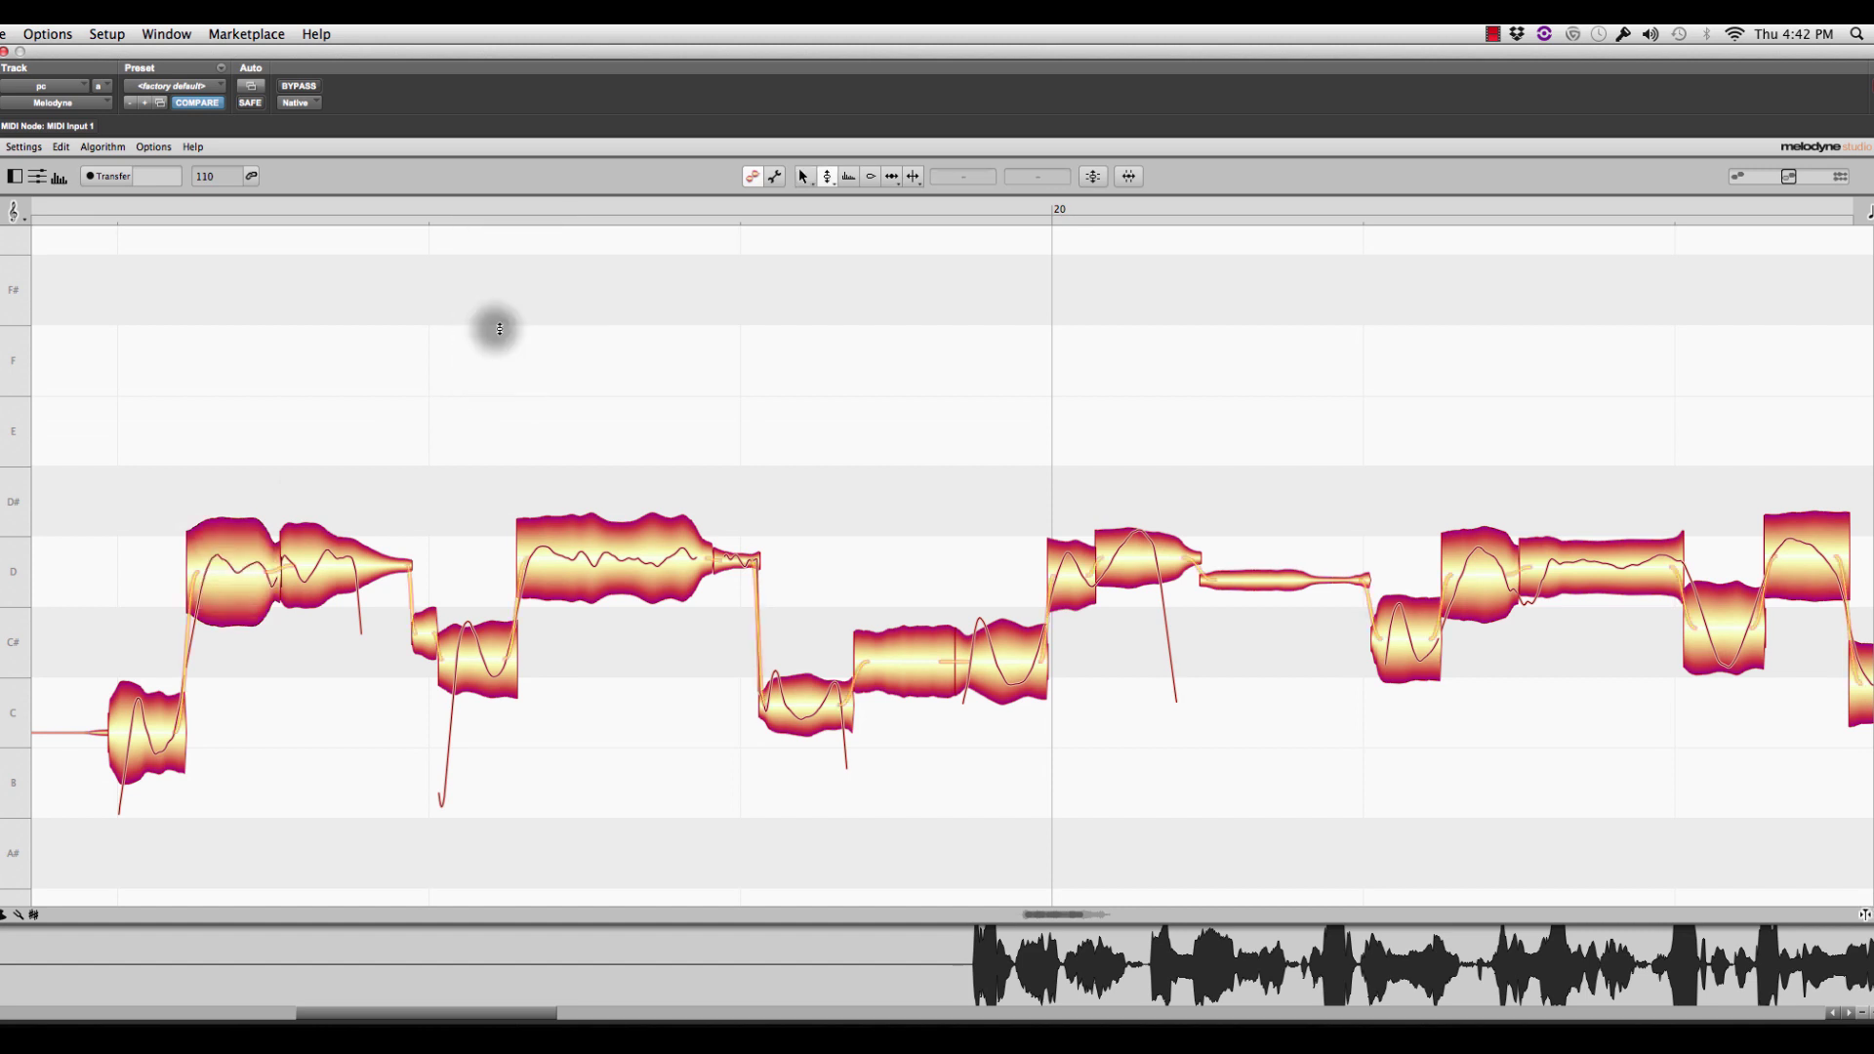
left_click(304, 564)
left_click_drag(604, 563, 604, 577)
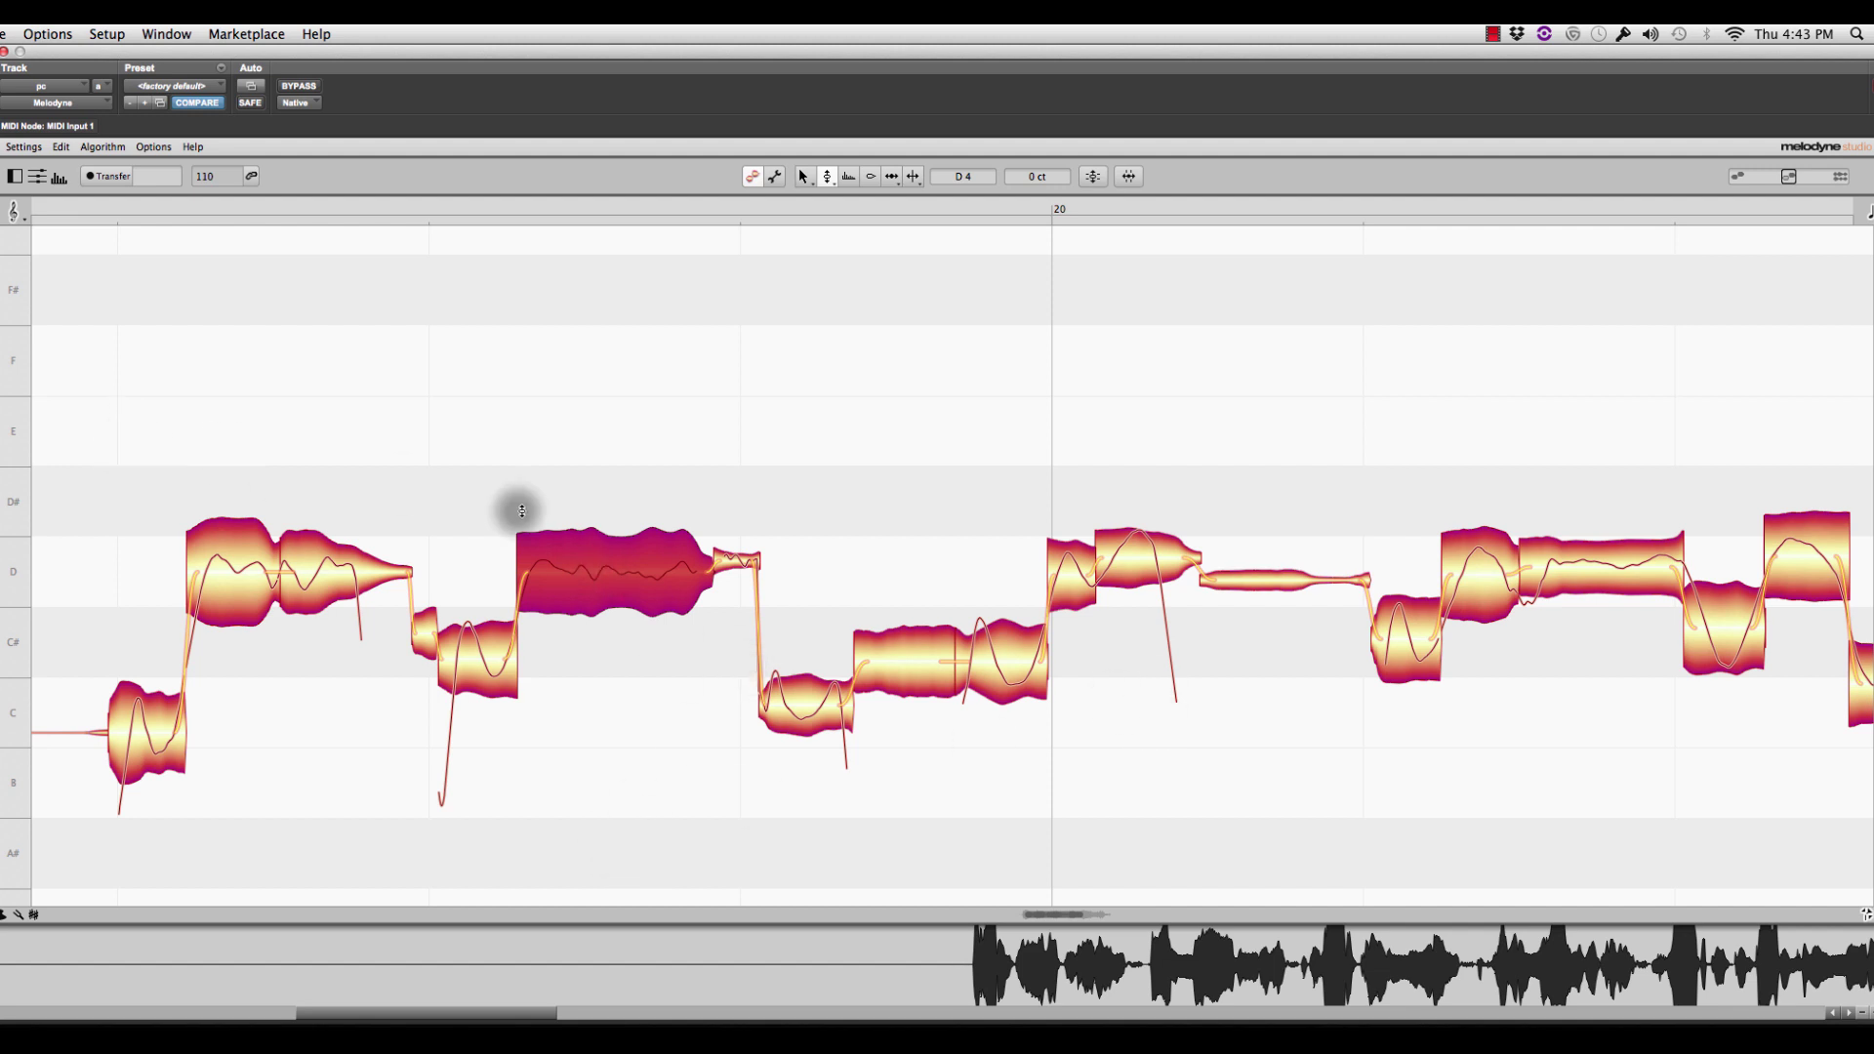
- Try the Correct Pitch macro on all notes with Pitch Center at 100 %, and cancel it
left_click(903, 365)
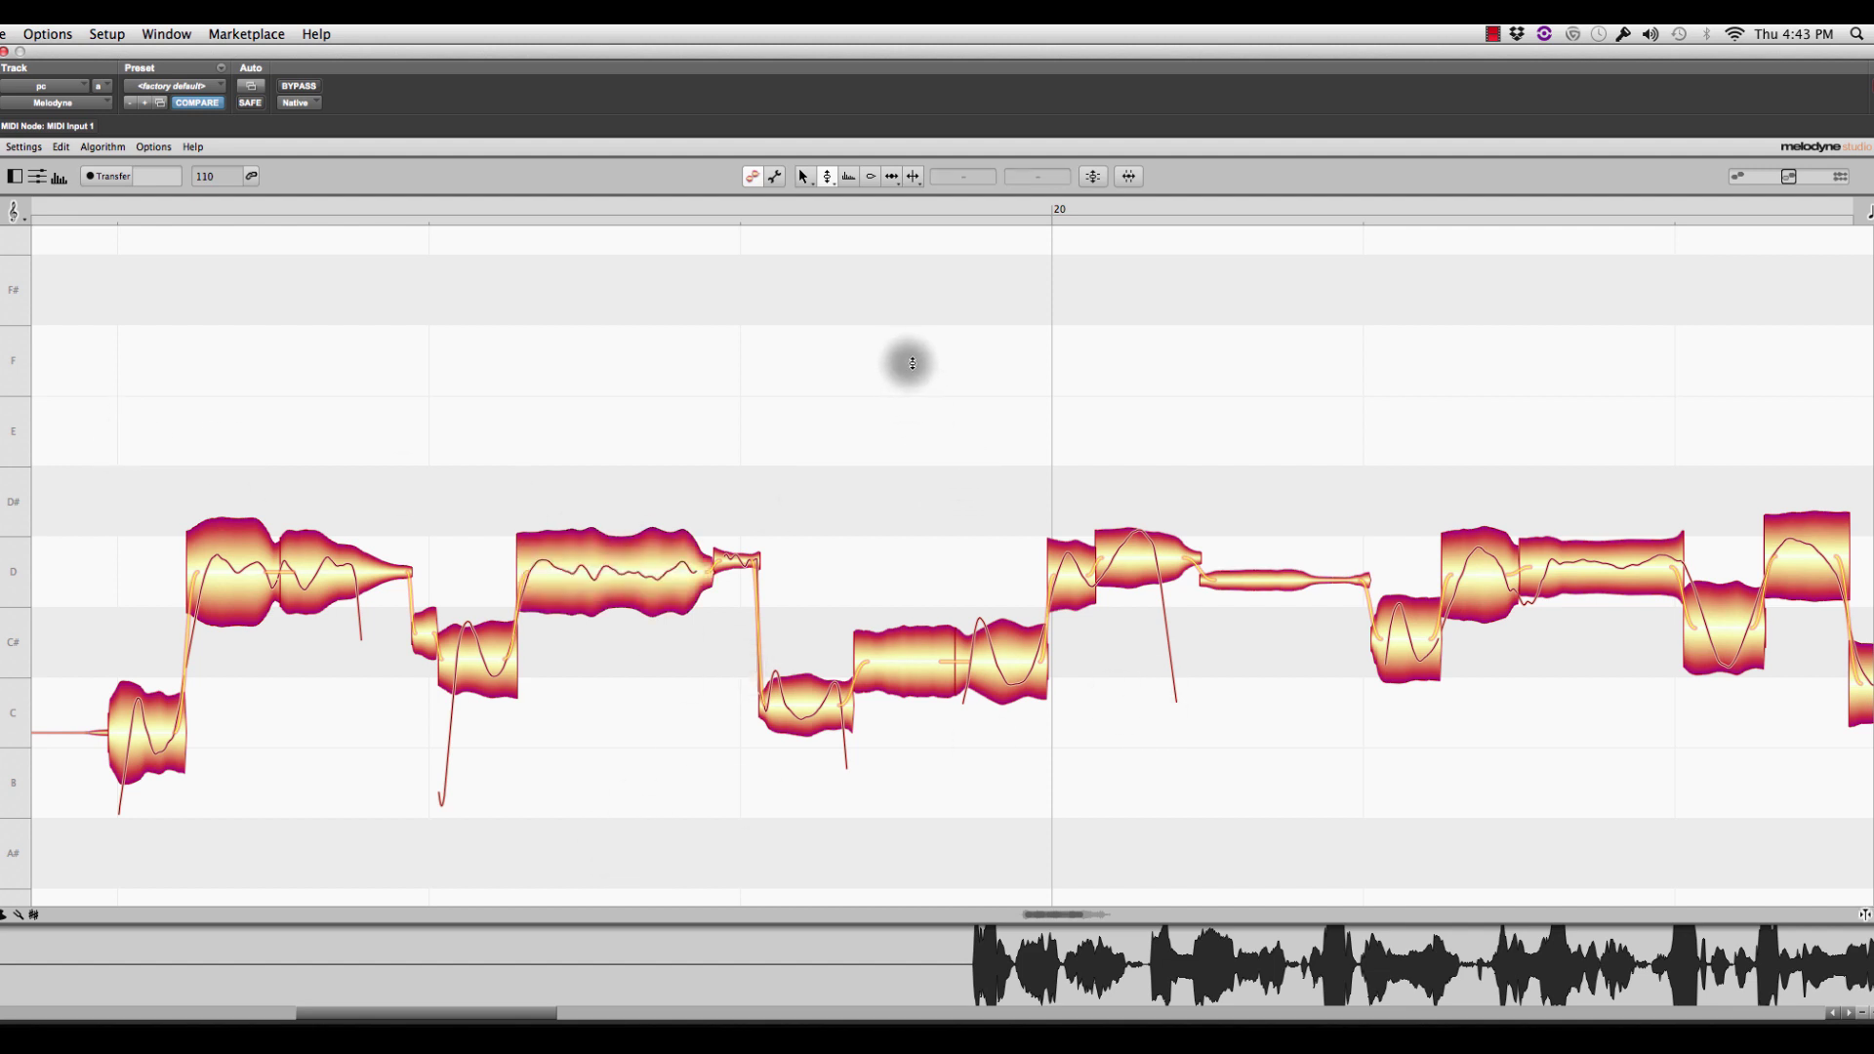
left_click(1093, 178)
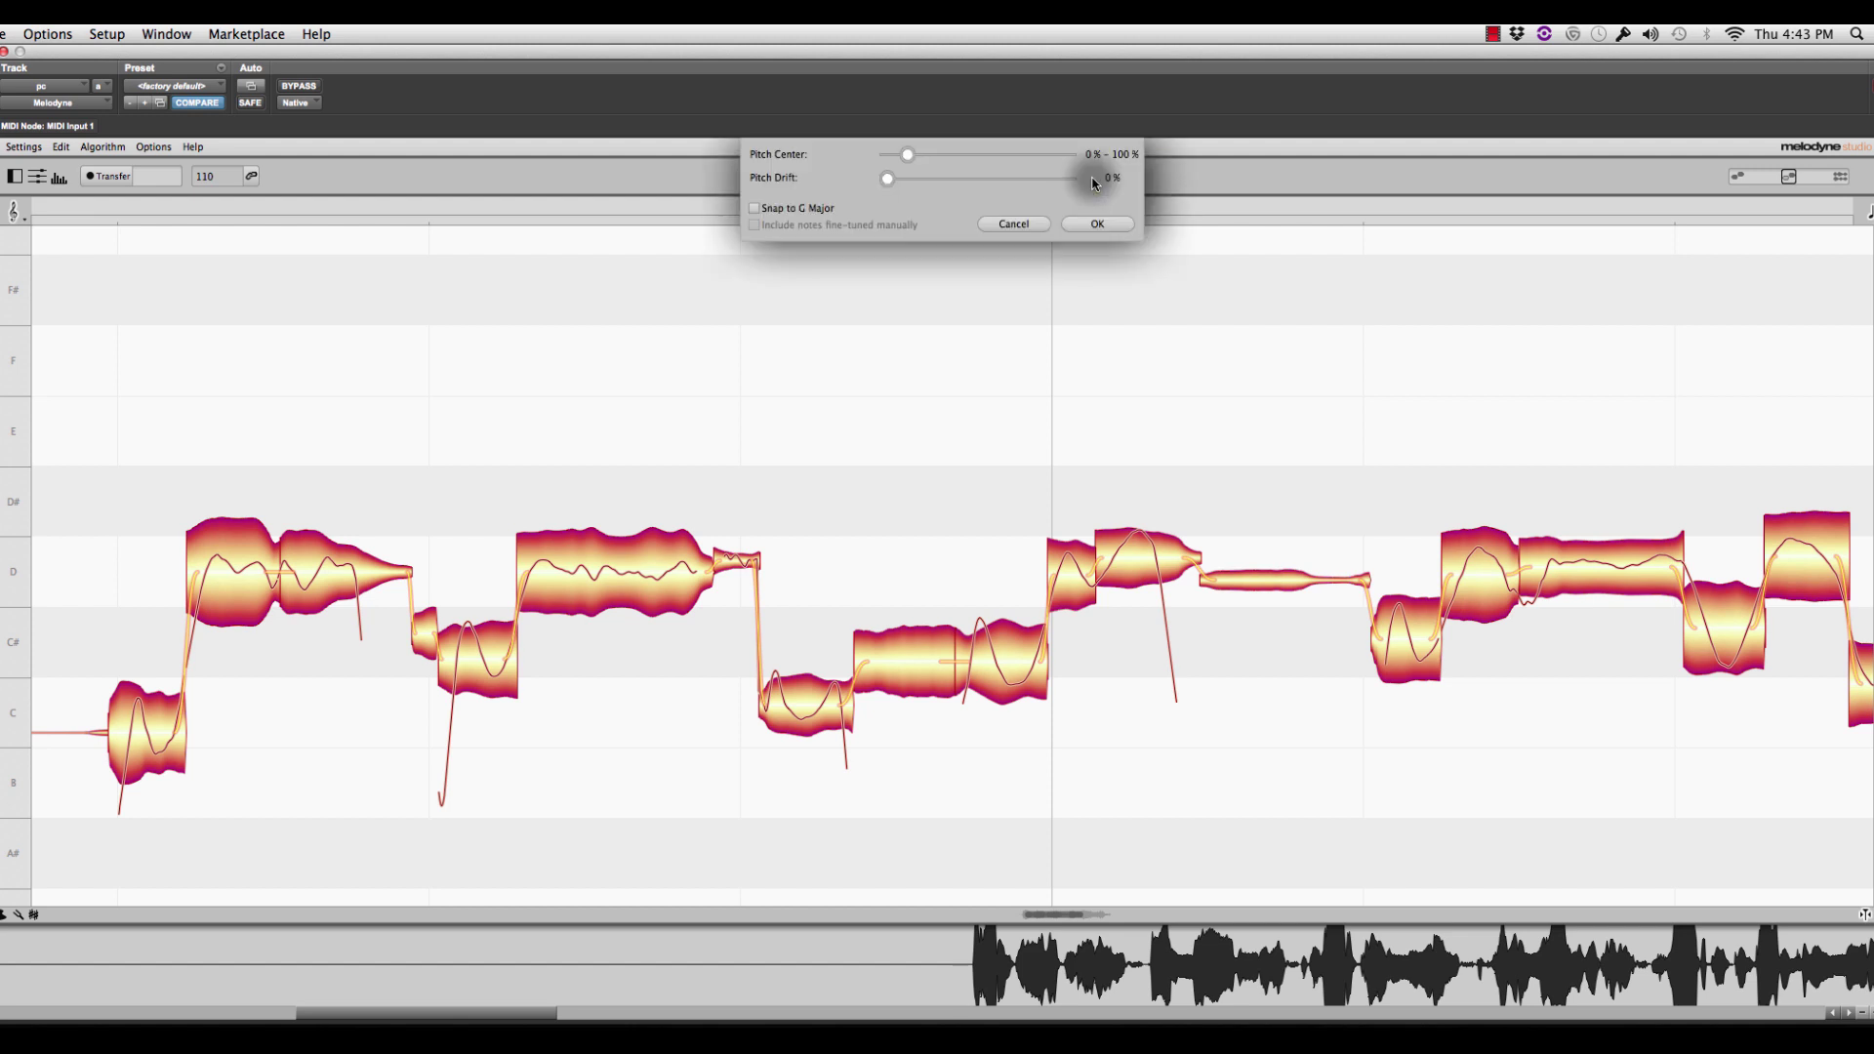
left_click_drag(907, 154, 1241, 180)
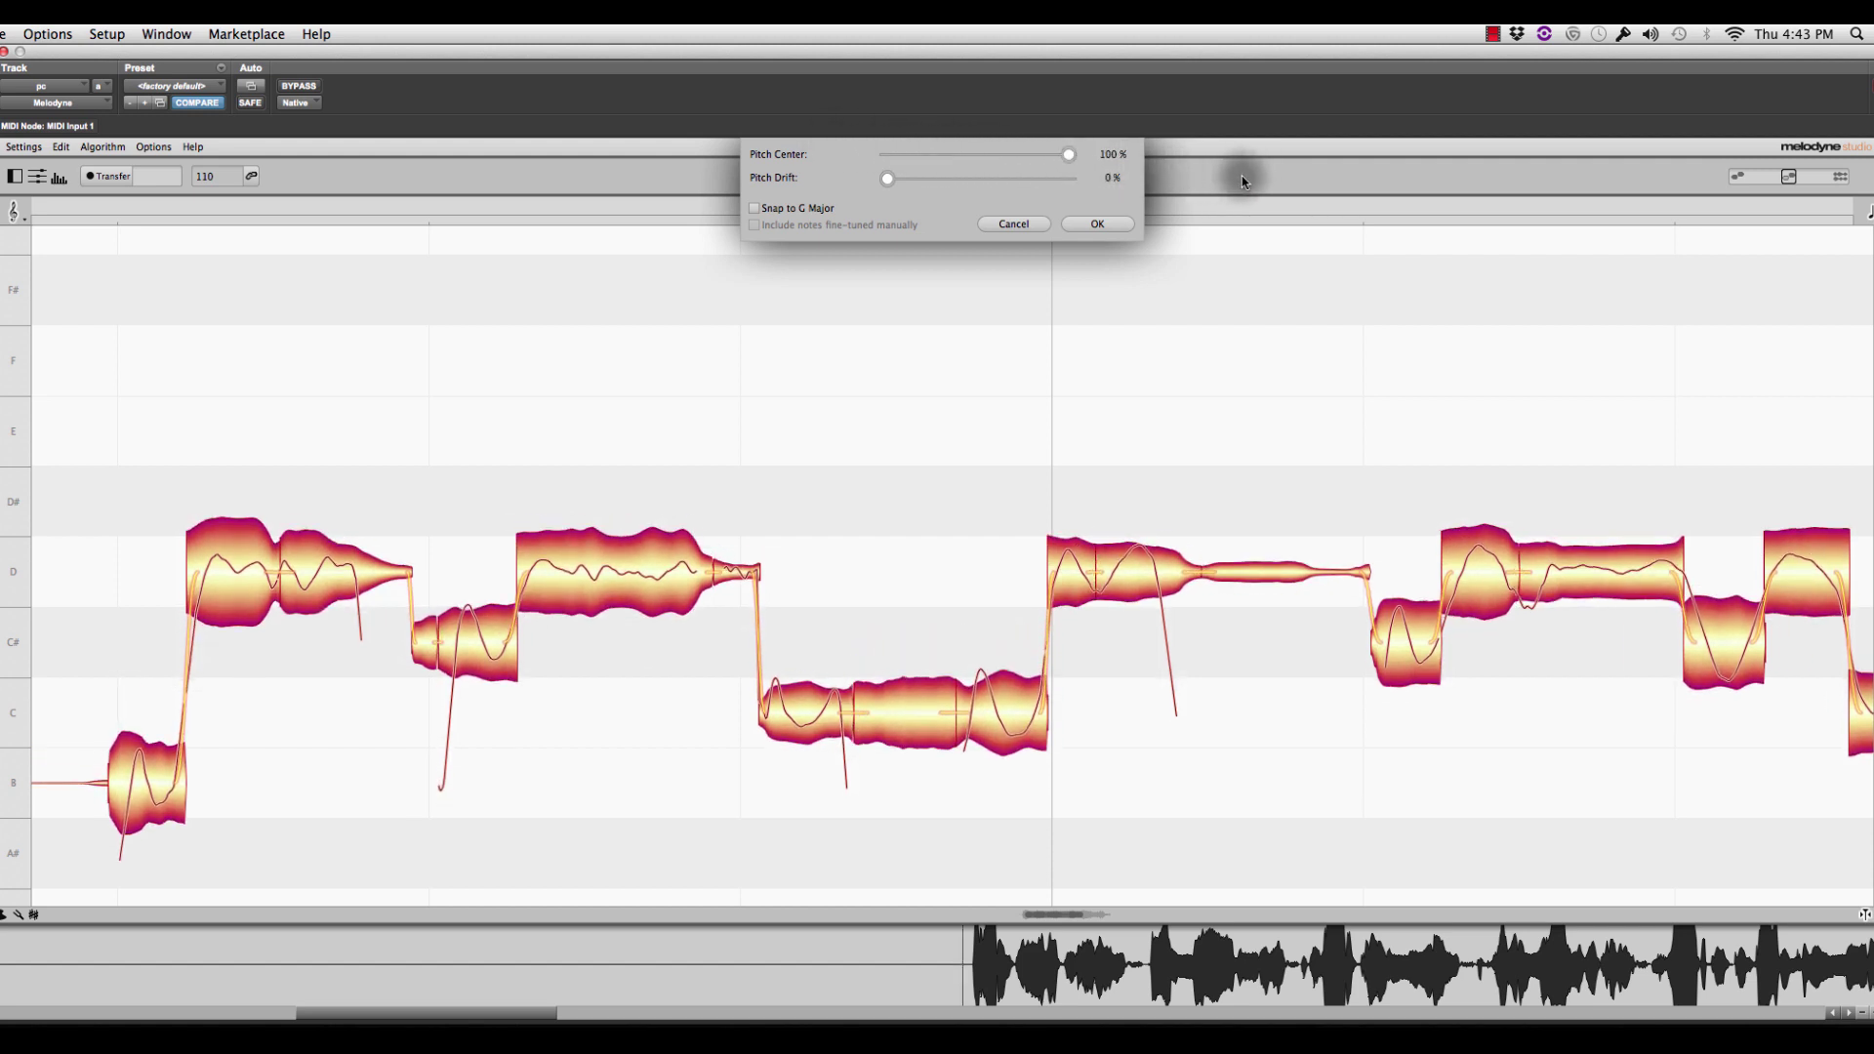
left_click(1023, 224)
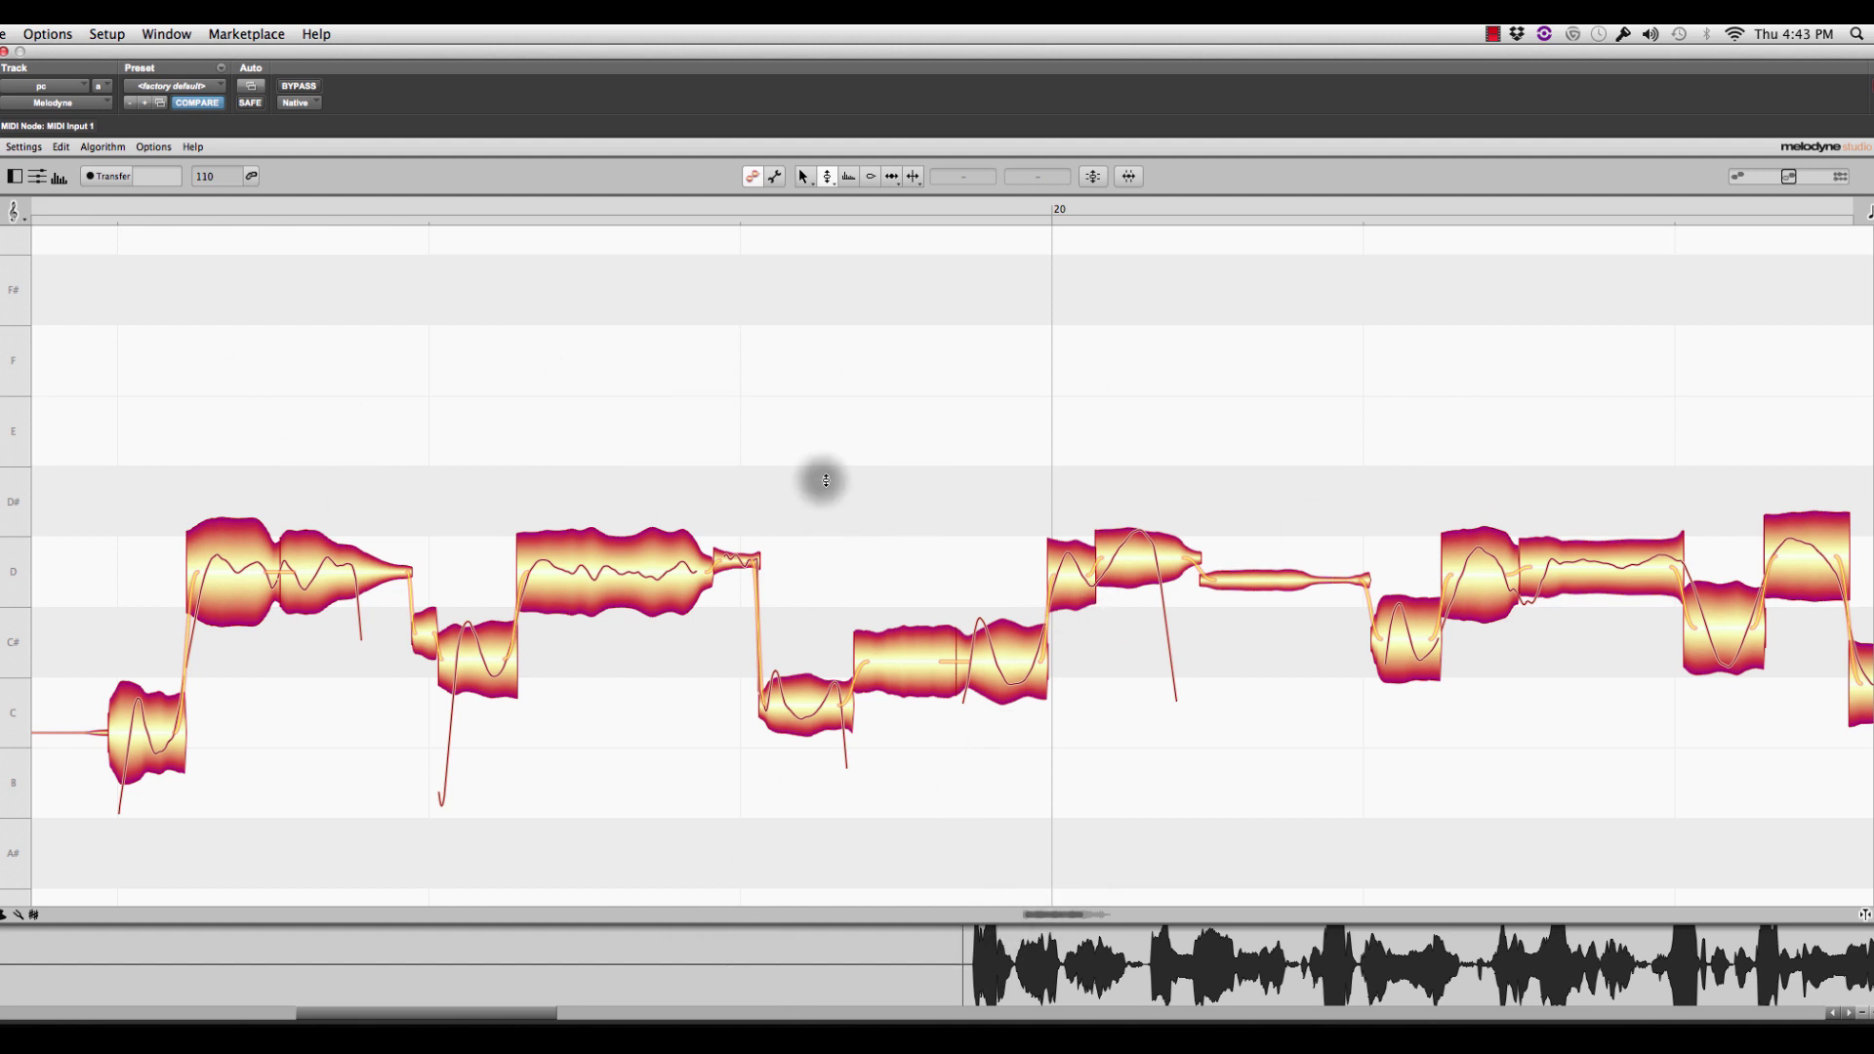
- Centre the two D notes starting at bar 20, the three D notes in its second half and the C note after them on pitch
key("space")
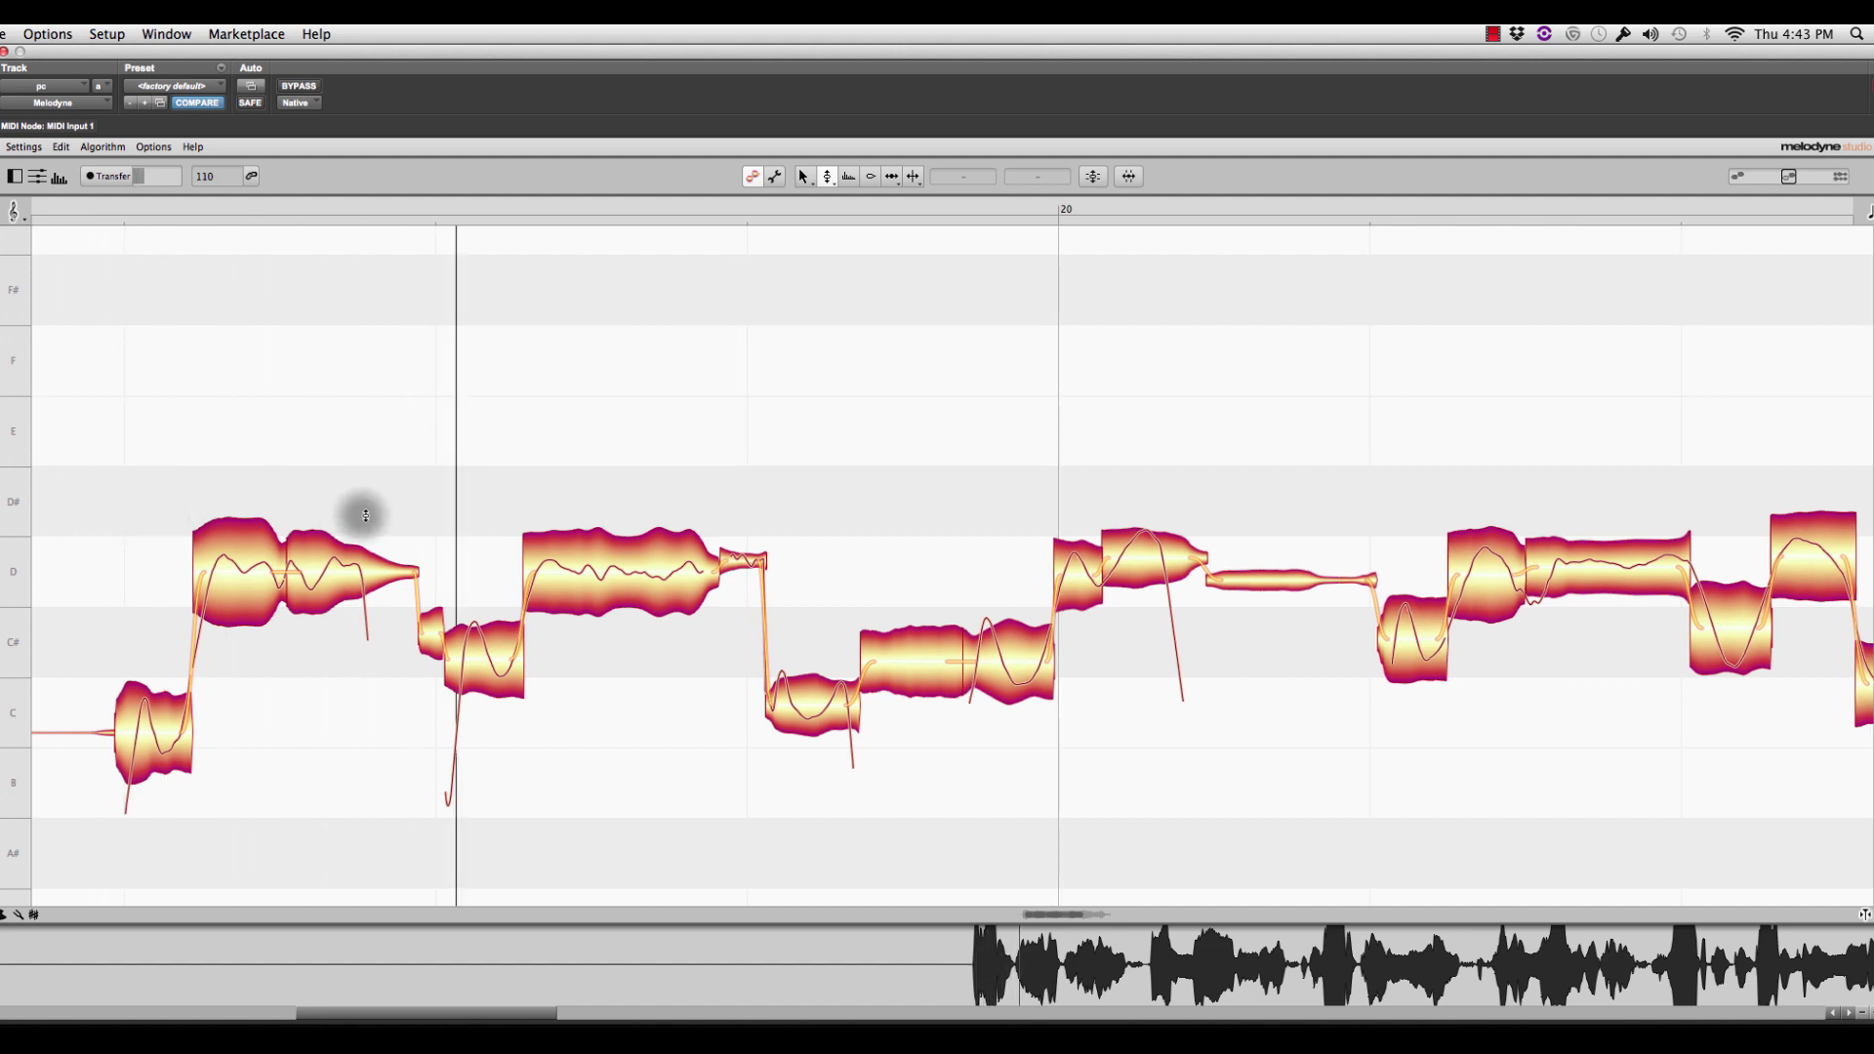
key("space")
left_click_drag(1038, 485, 1144, 559)
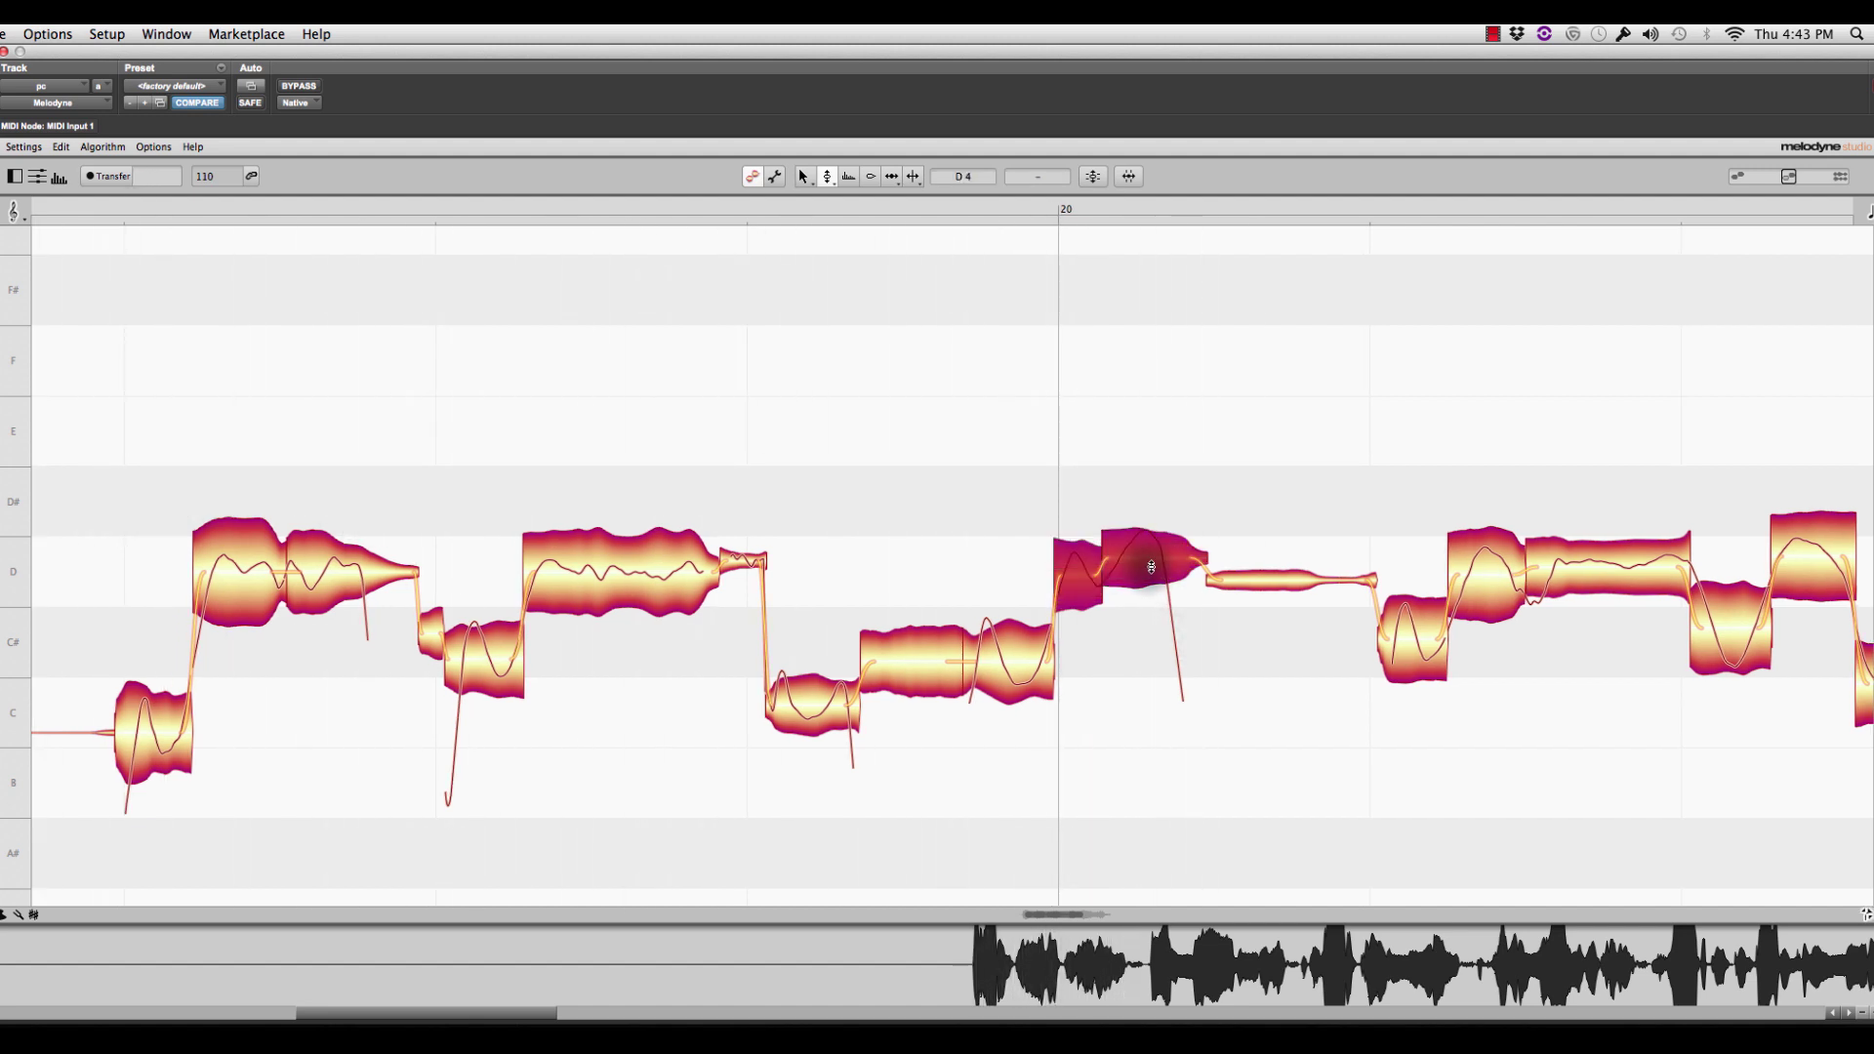
double_click(1146, 565)
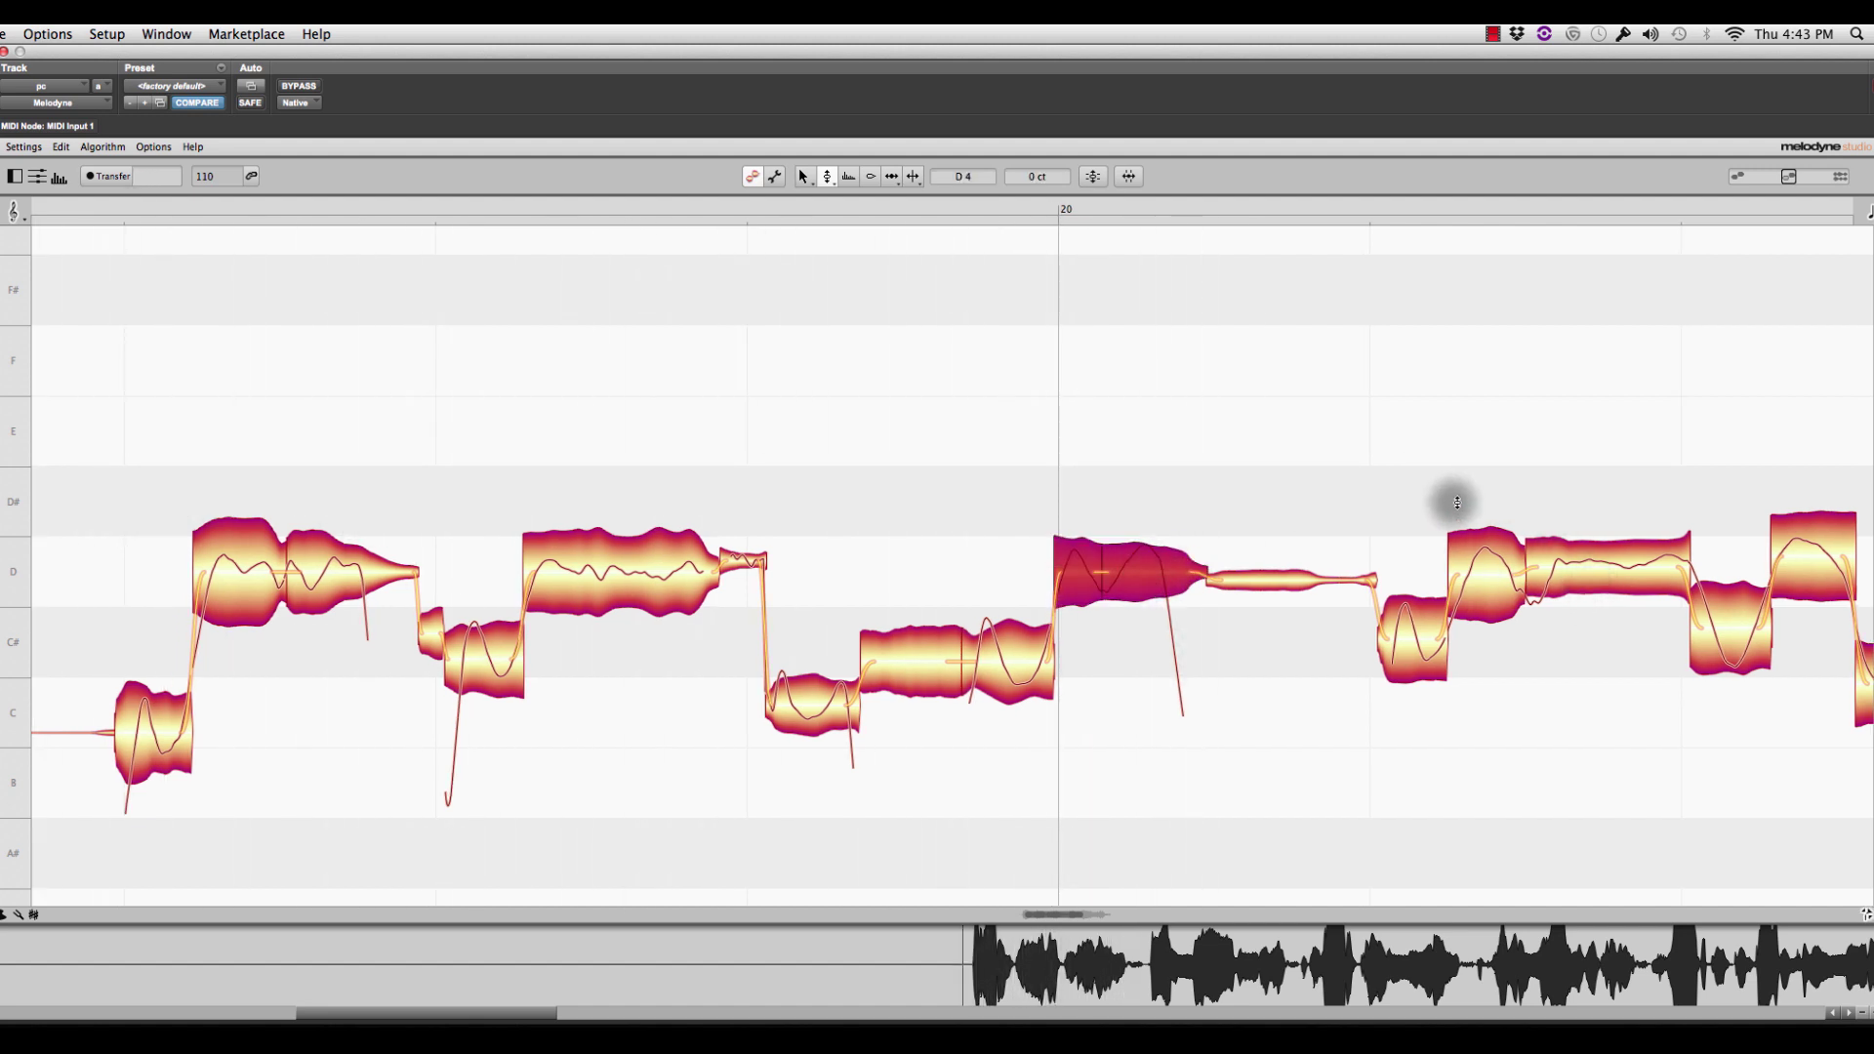
left_click_drag(1464, 510, 1825, 556)
double_click(1676, 564)
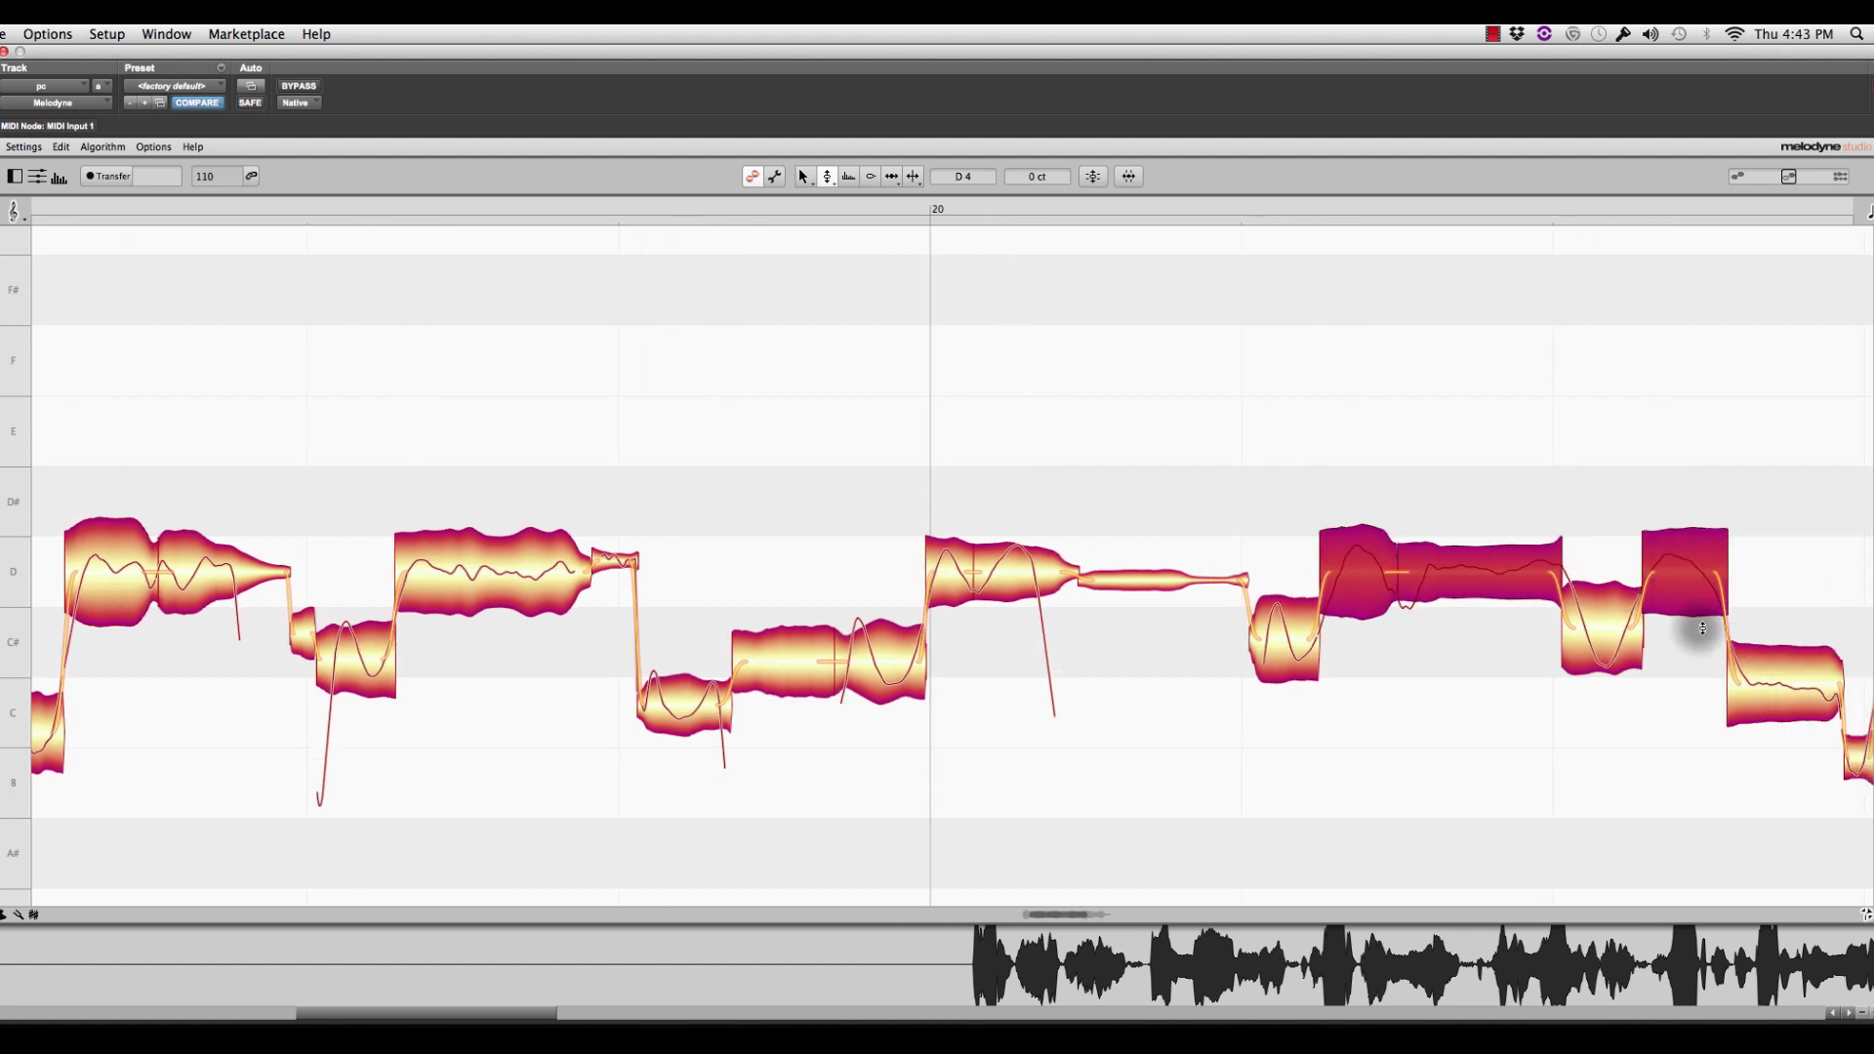
double_click(1748, 661)
- Play back the corrected phrase with bars 19 to 21 in view
key("space")
left_click(937, 847)
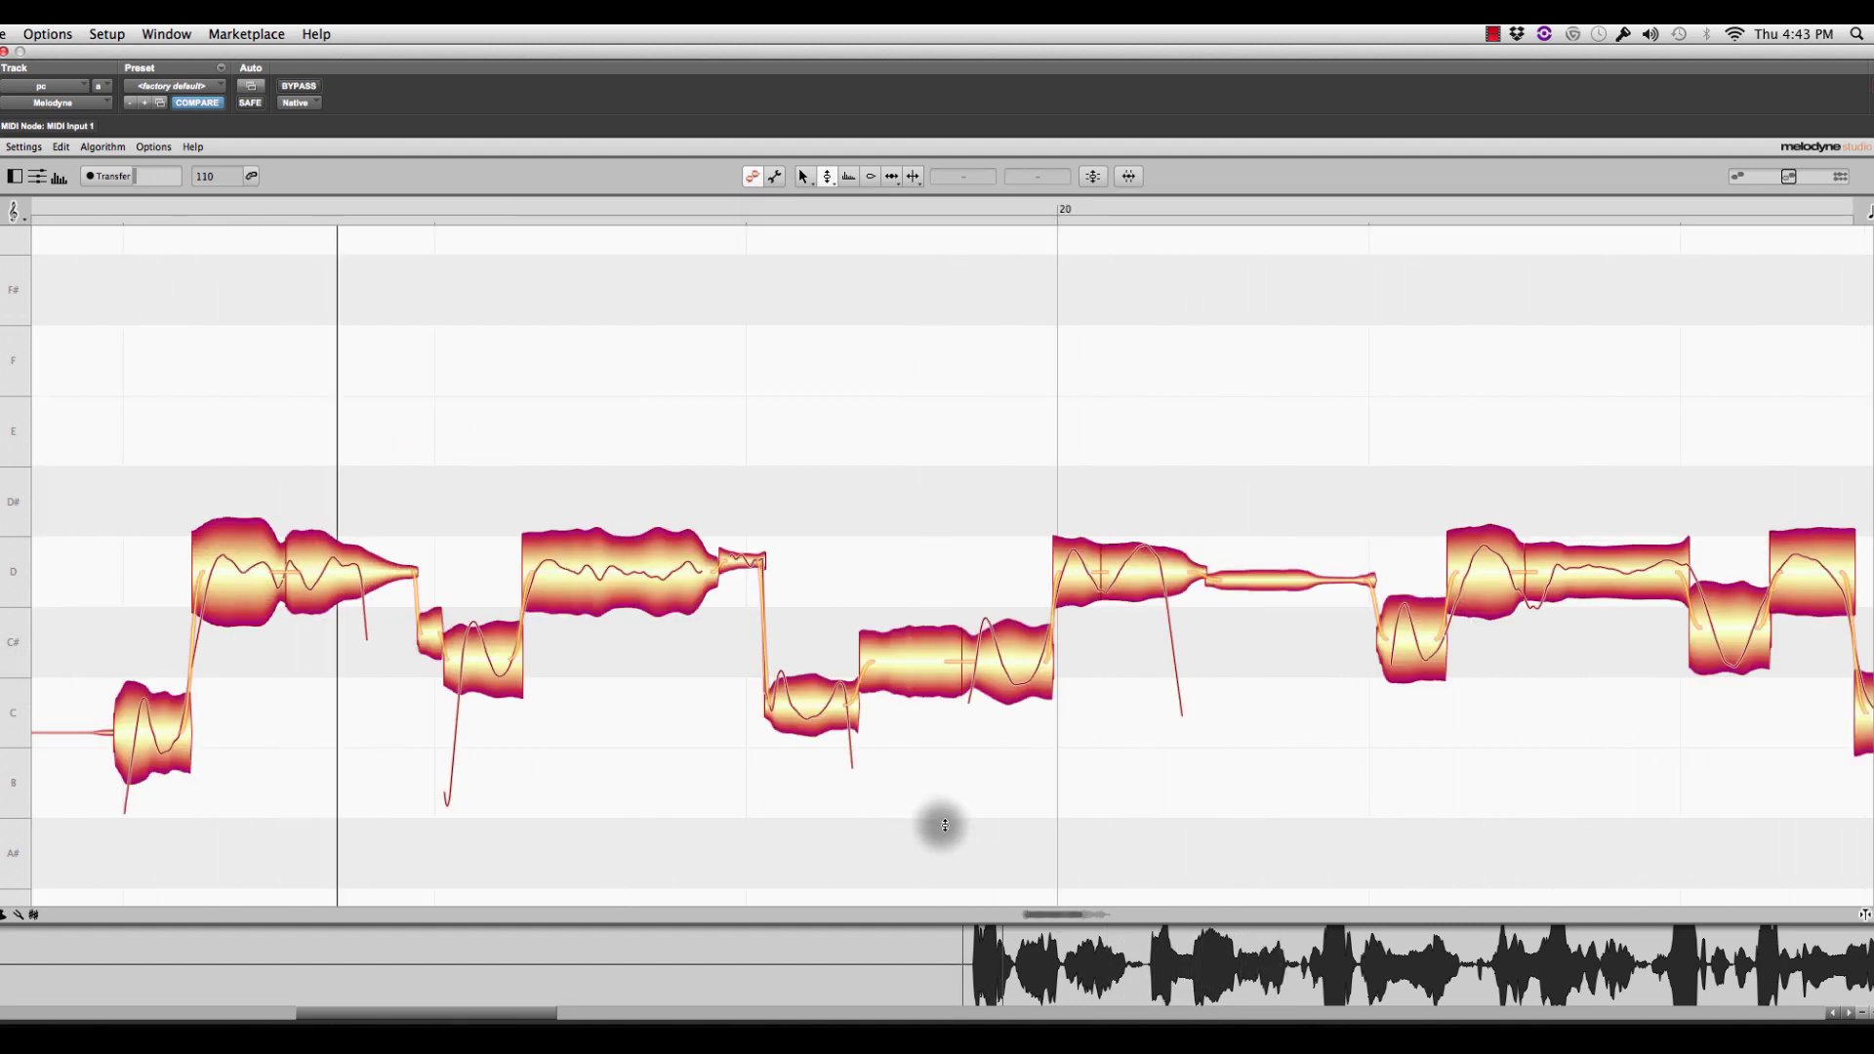
right_click(940, 787)
left_click(940, 828)
left_click_drag(940, 828, 820, 808)
right_click(899, 409)
left_click(898, 410)
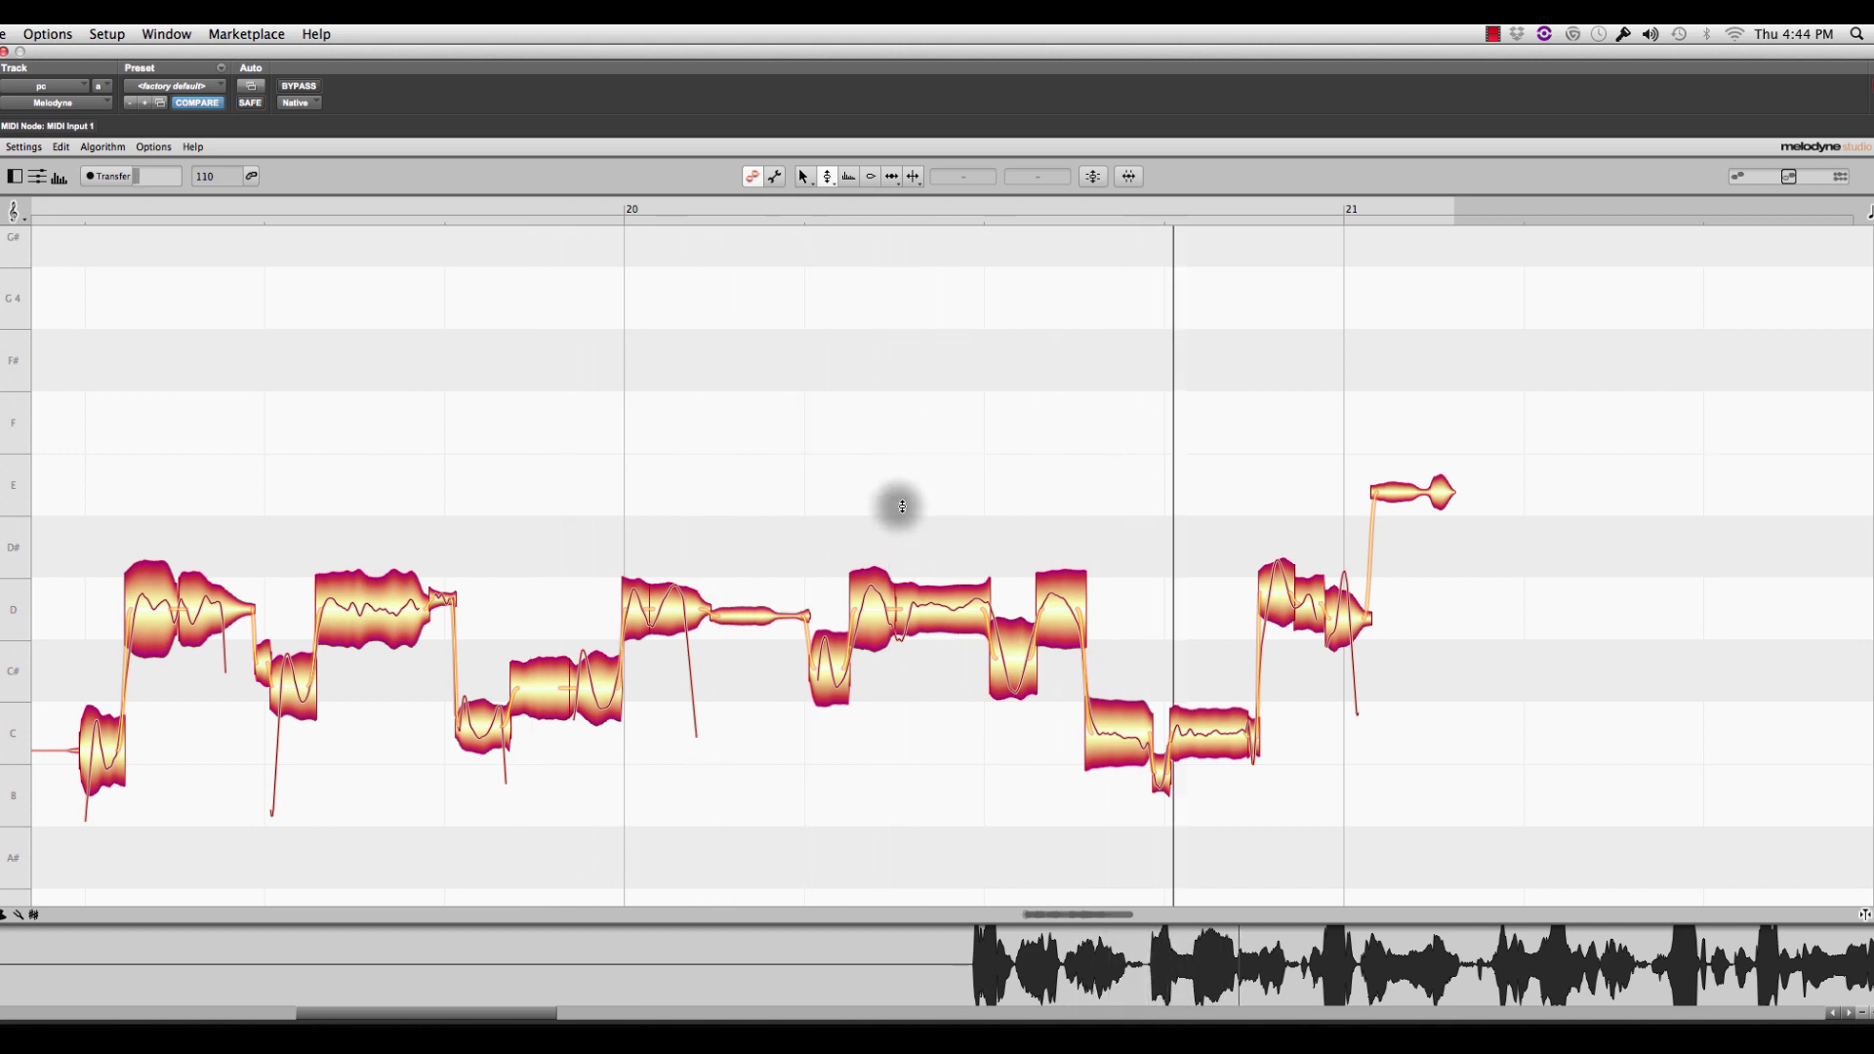
- Centre the first two of the D notes just before bar 21 on D4 and stop playback
left_click_drag(1268, 543, 1309, 597)
left_click(1267, 547)
key("space")
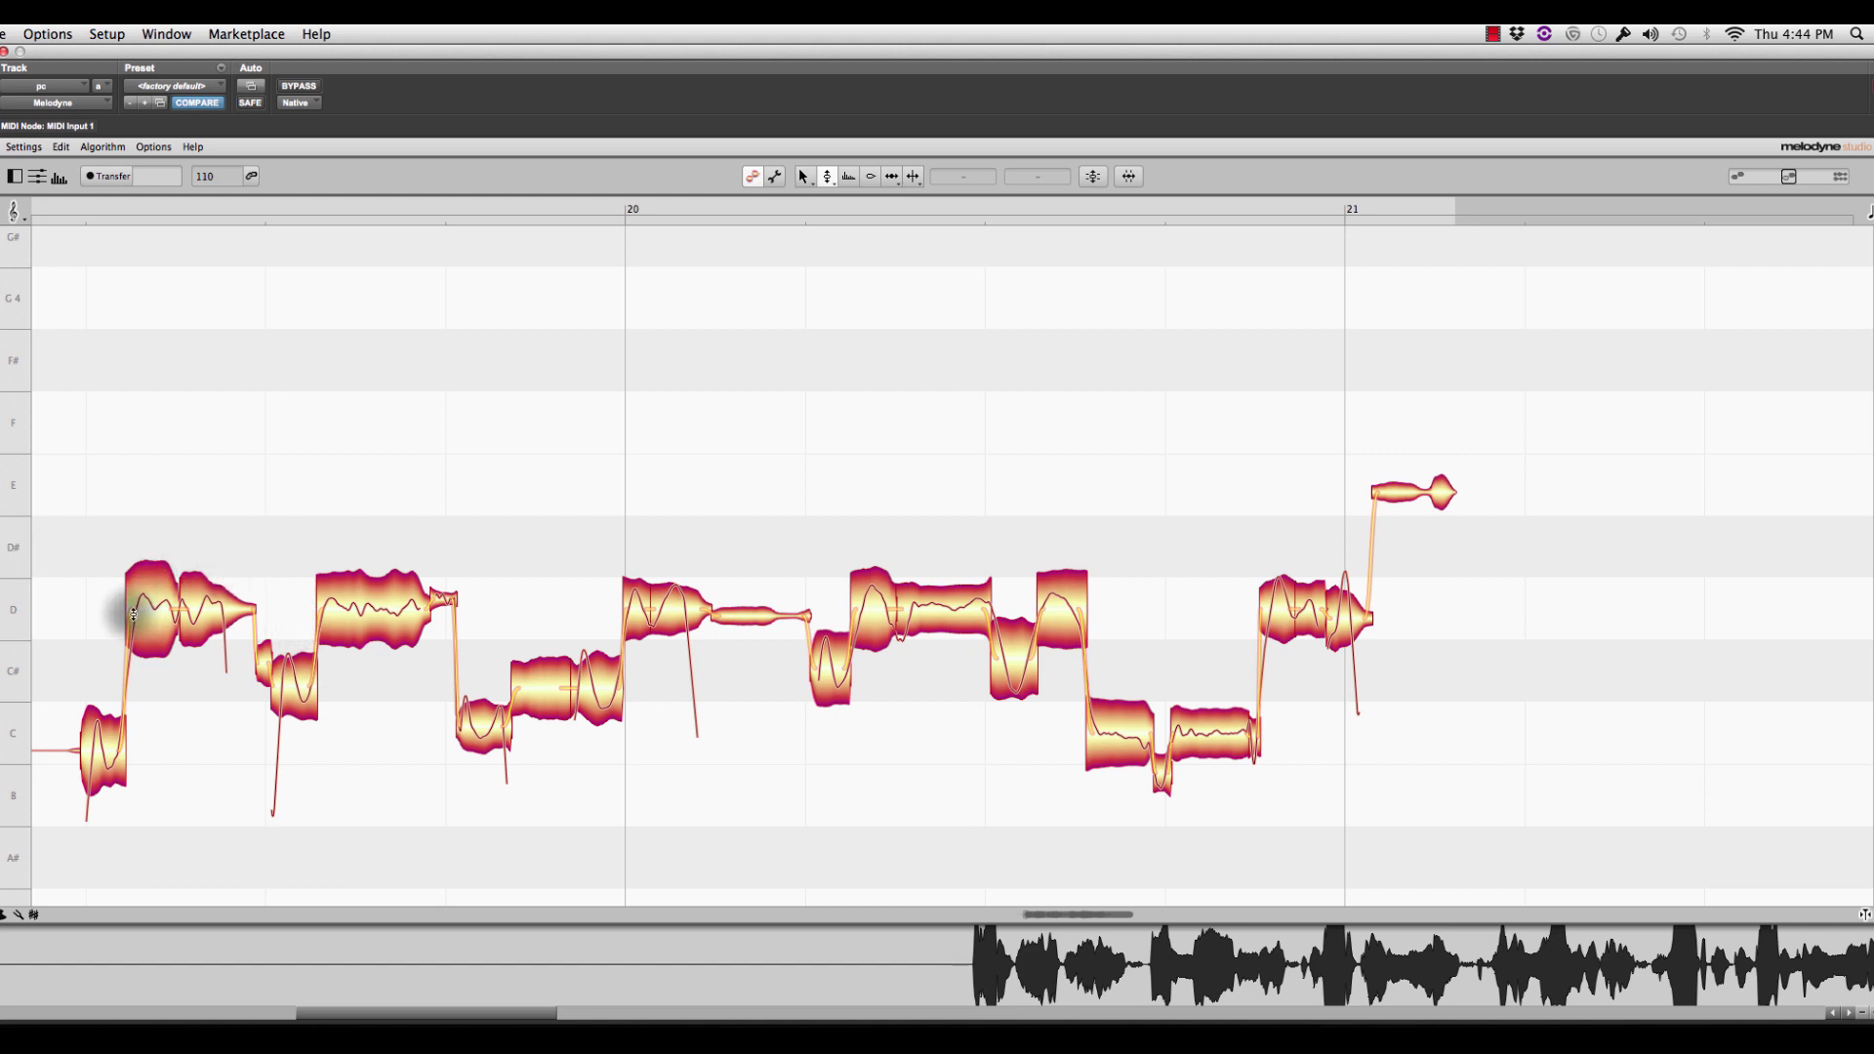
- Try out the Time tool and return to the Pitch tool
right_click(85, 670)
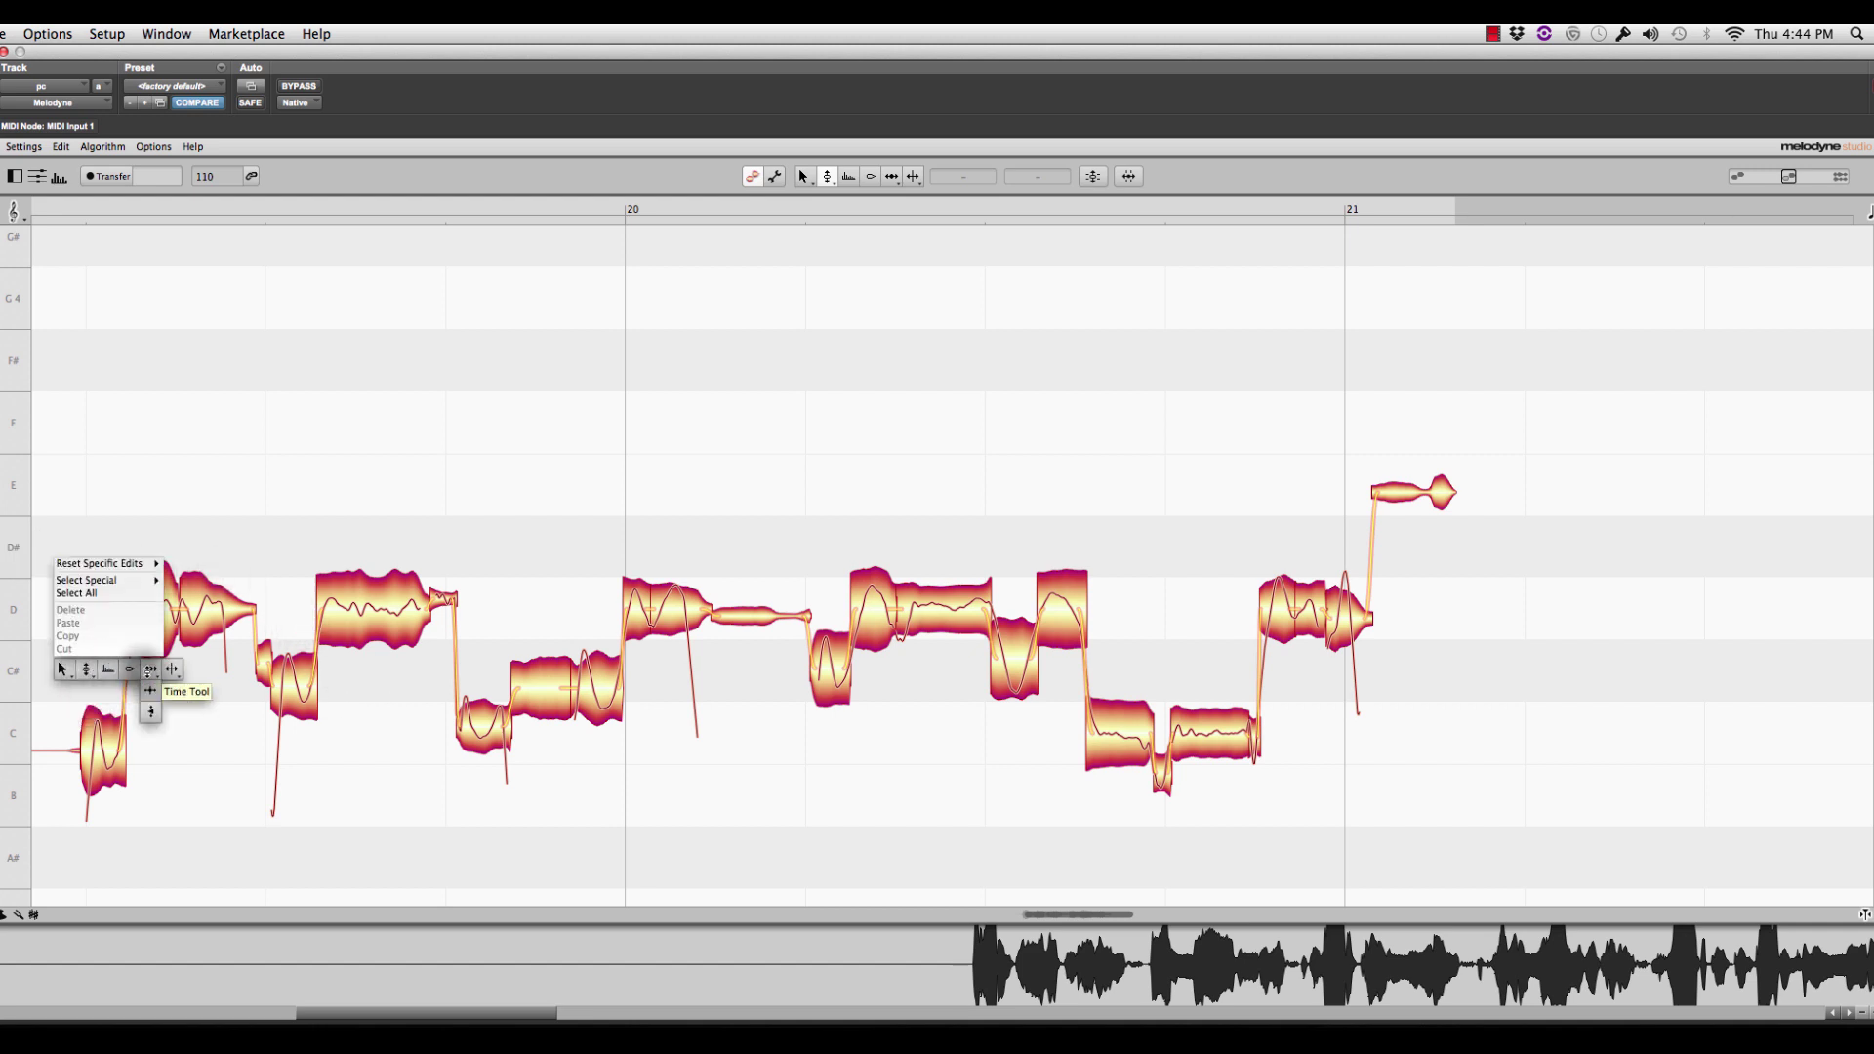
left_click(150, 670)
right_click(192, 418)
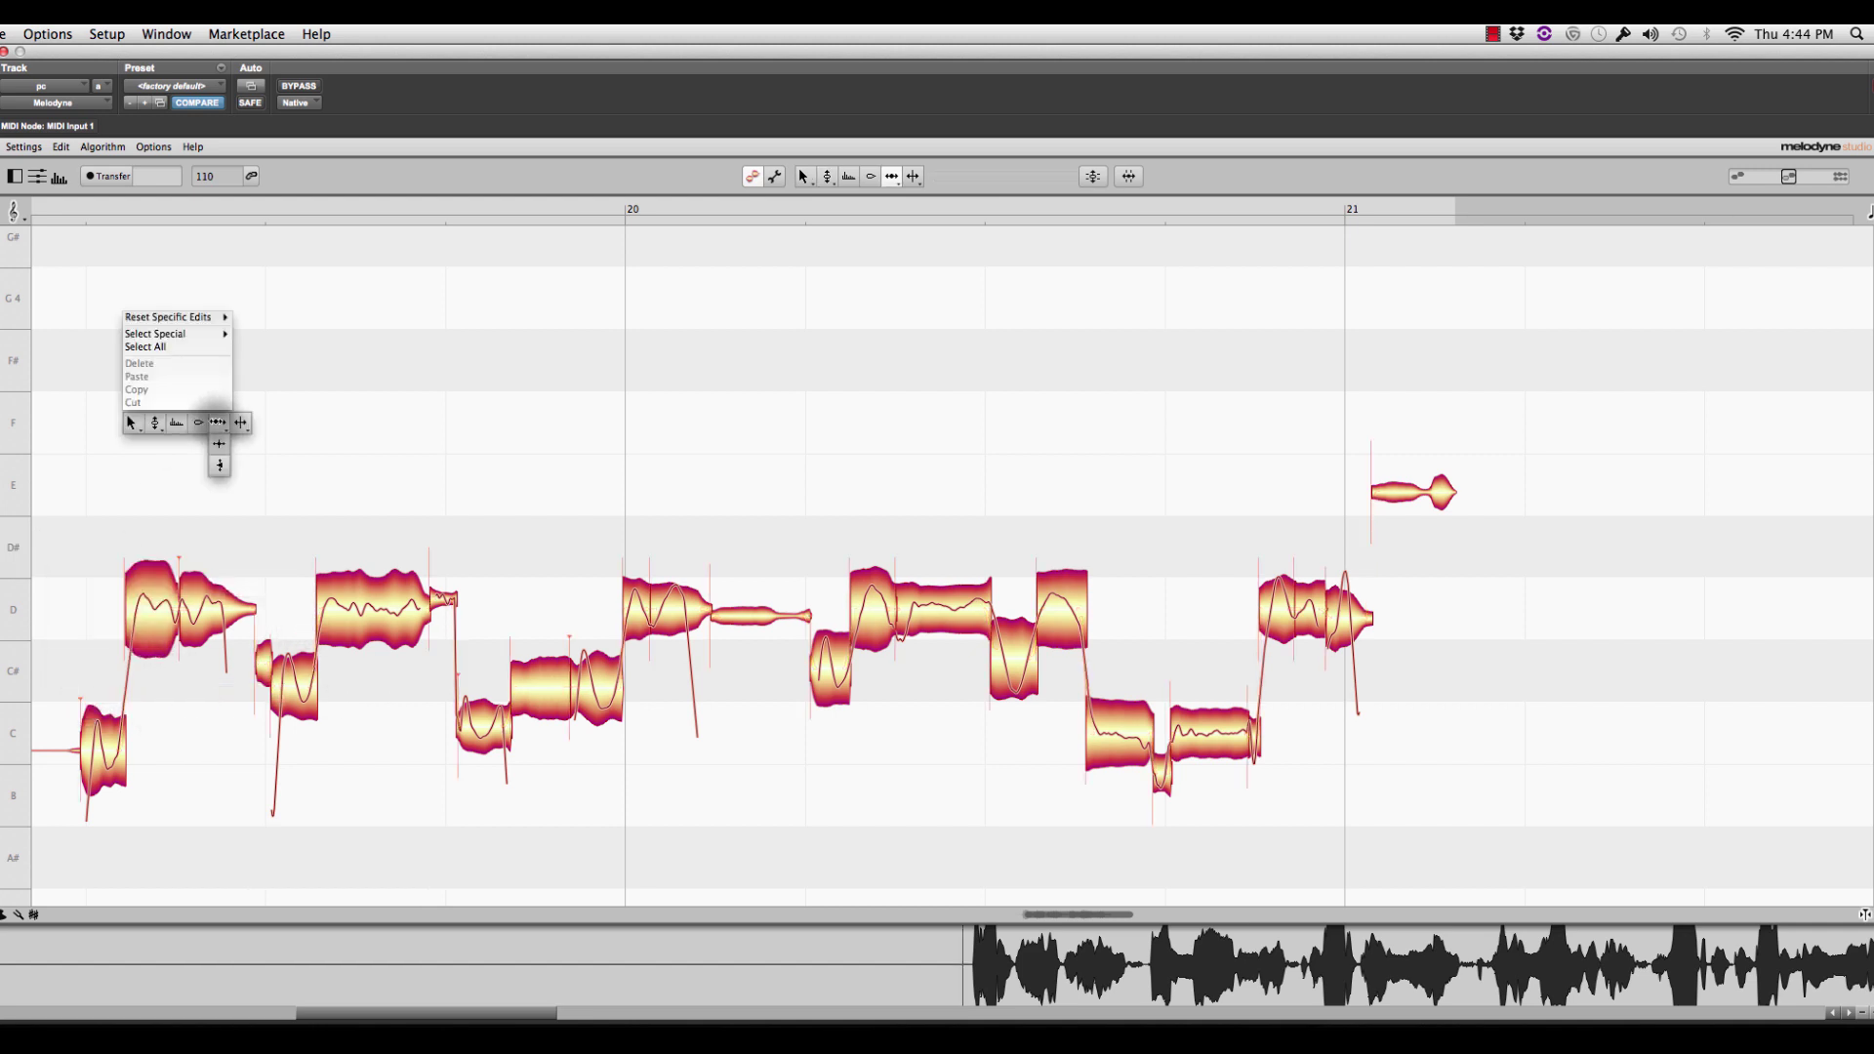
left_click(155, 423)
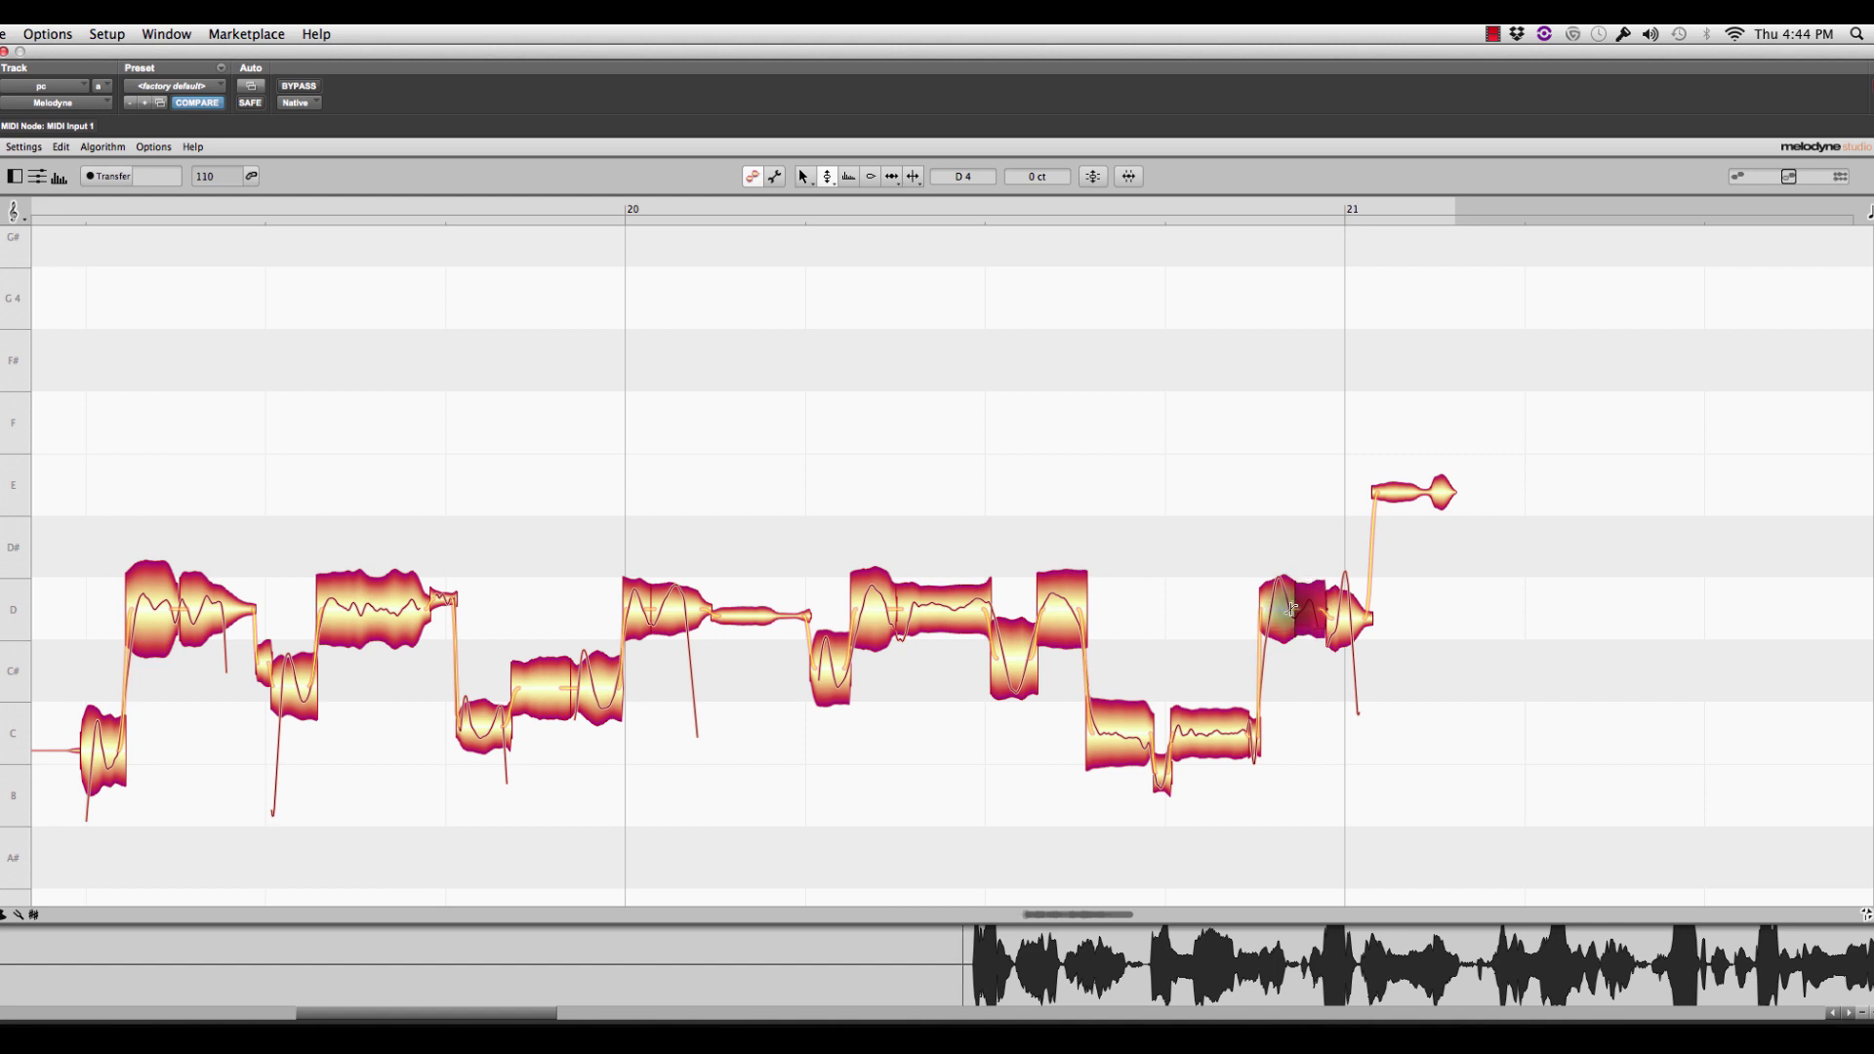
- Listen to the corrected notes leading up to bar 21 and keep the Pitch tool active
key("space")
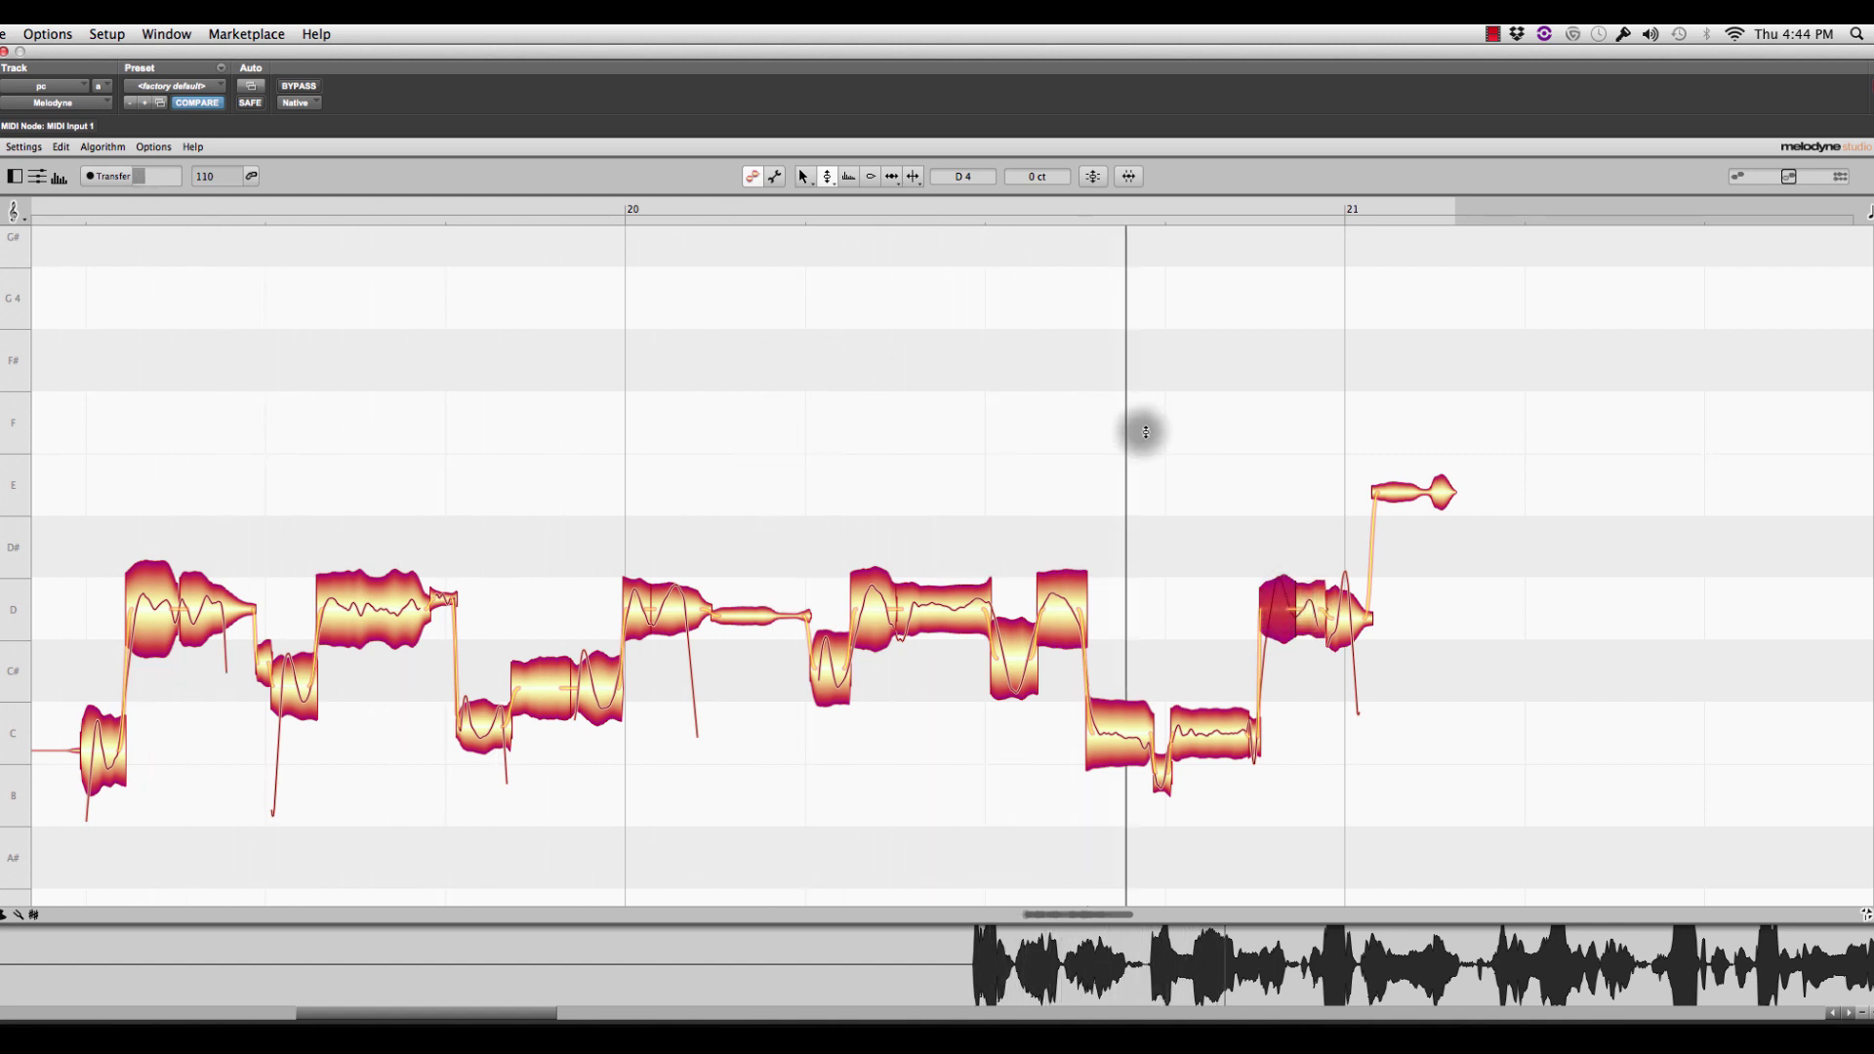
key("space")
right_click(888, 400)
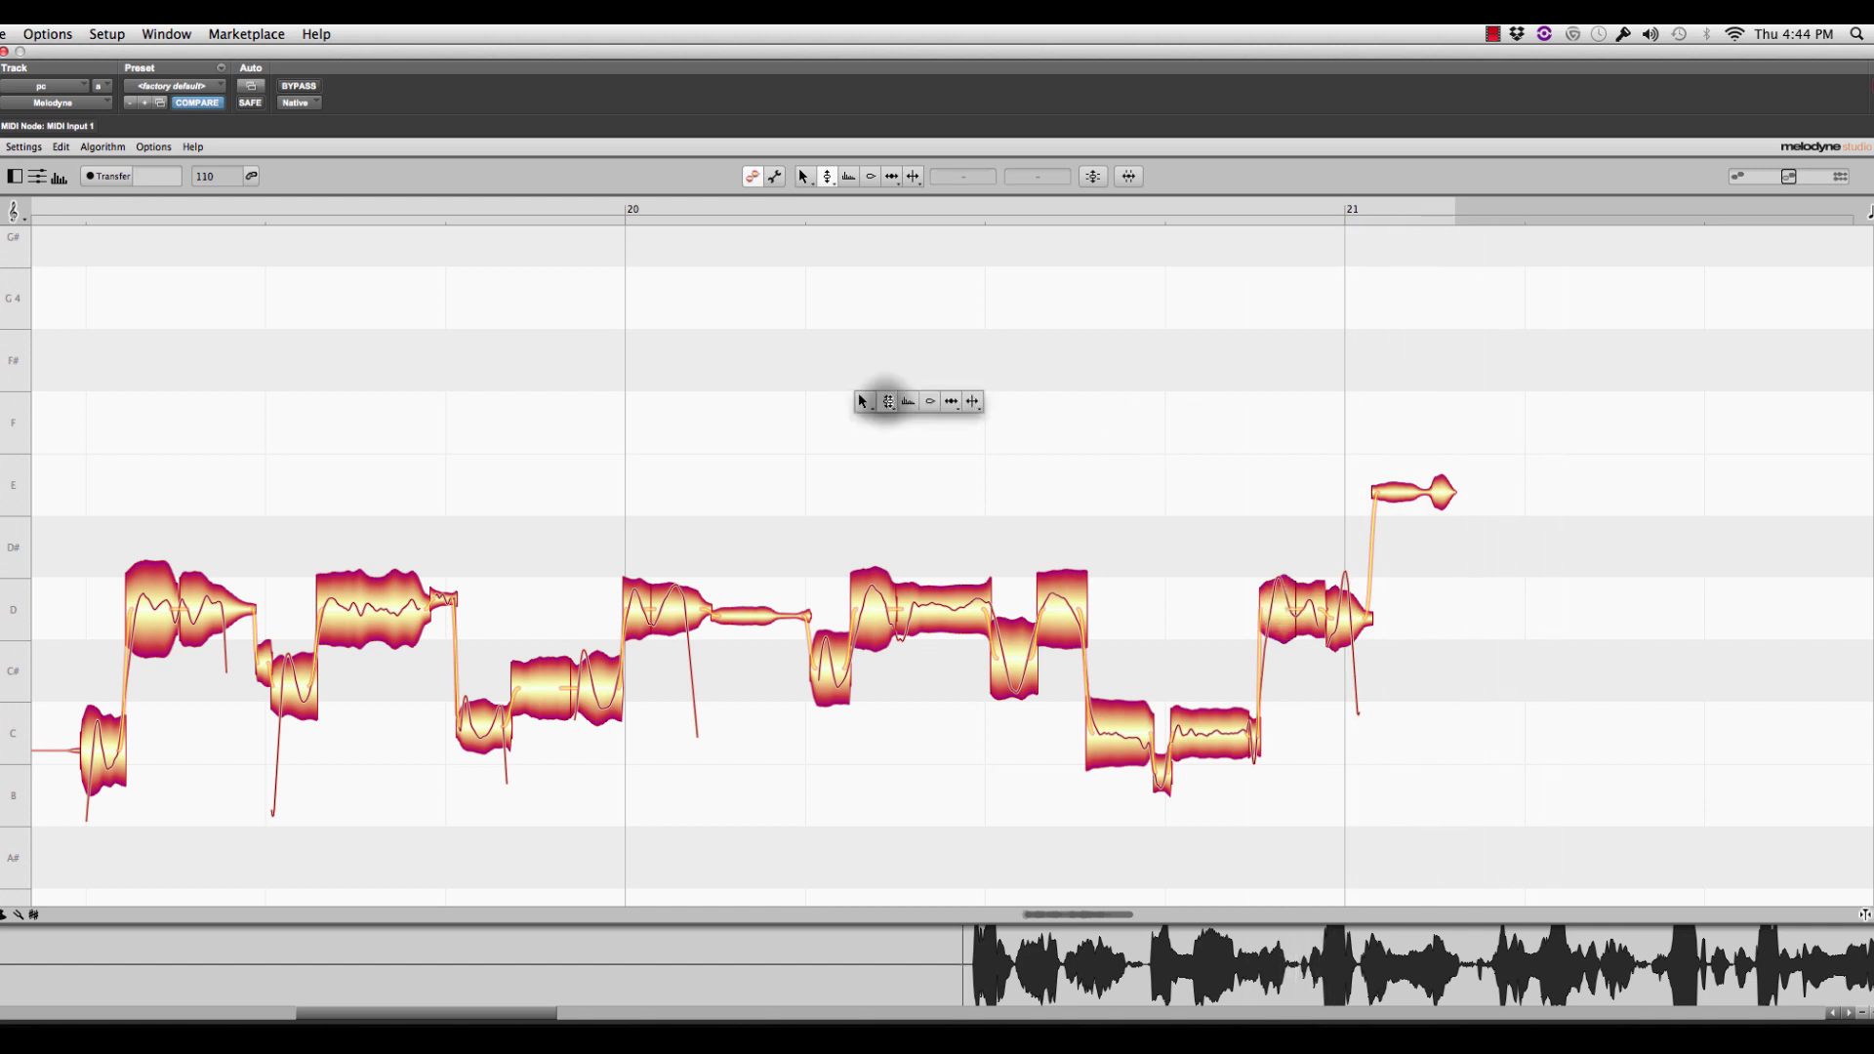
left_click(890, 401)
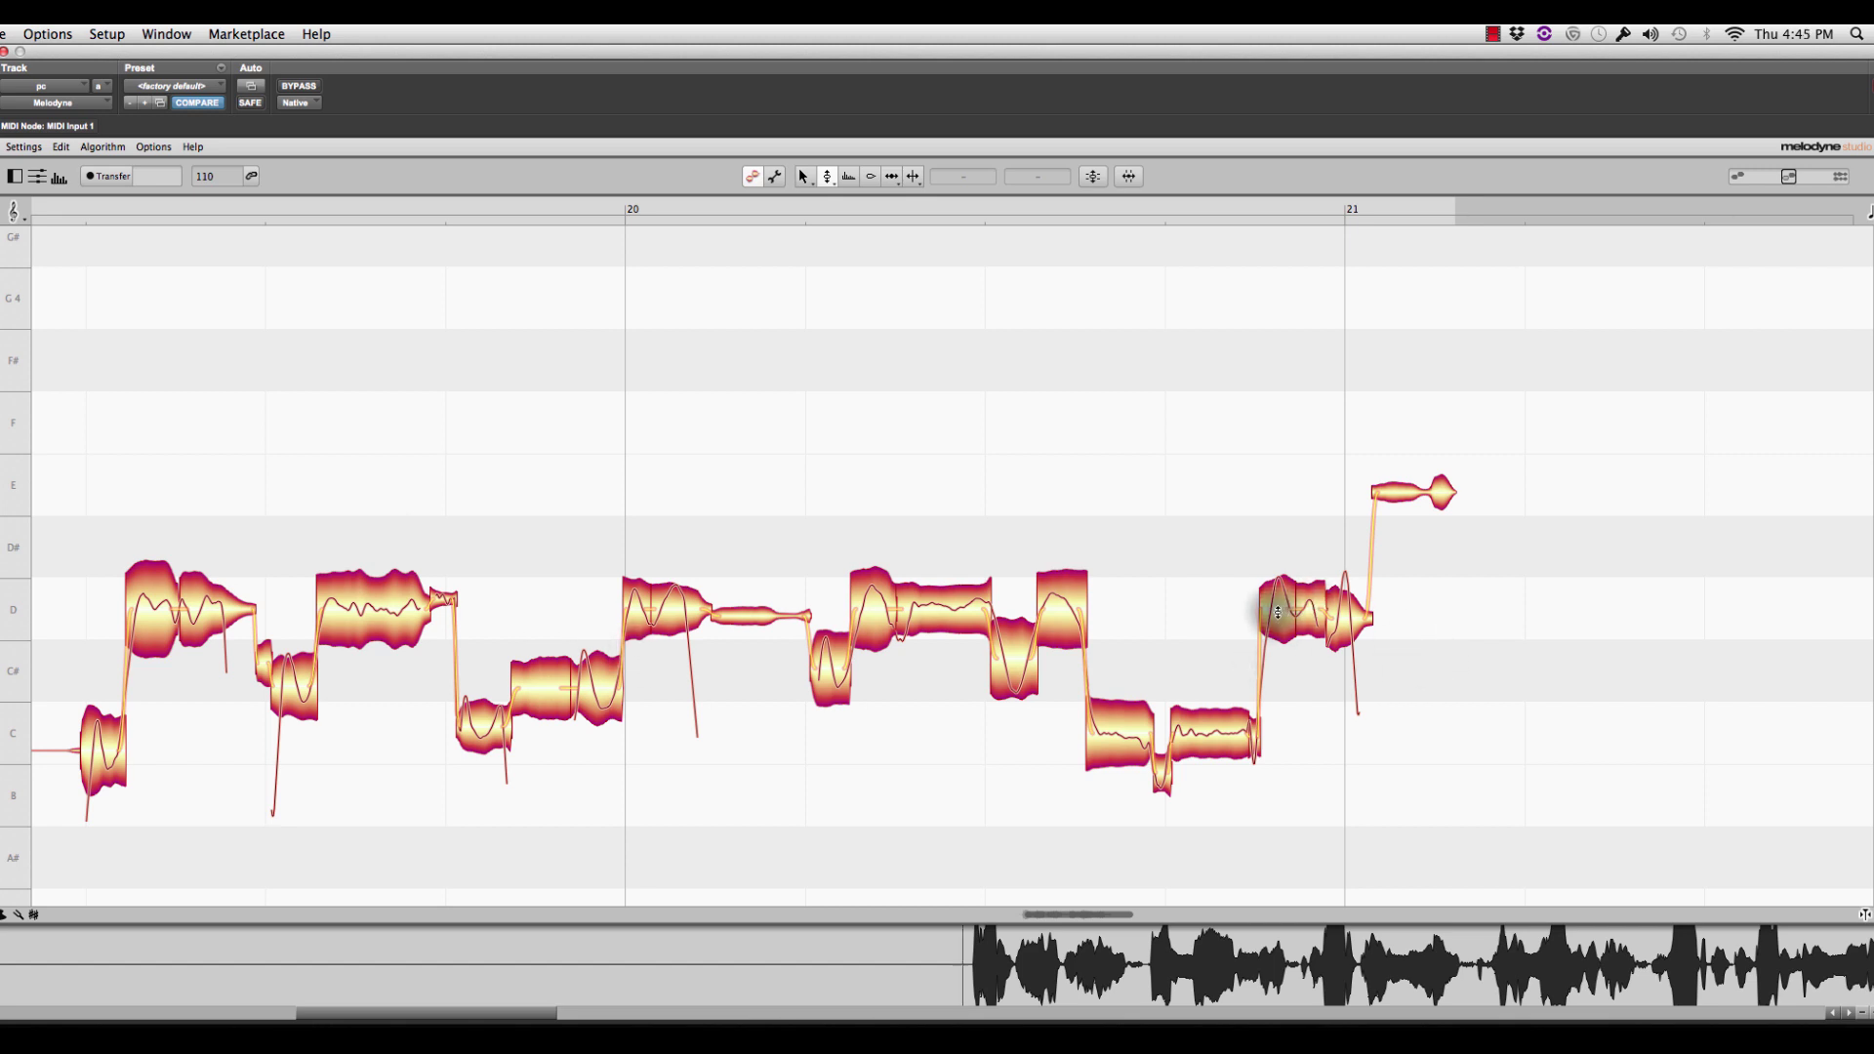
- Lower the first D note just before bar 21 to D4 -24 ct, listen to the phrase and clear the selection
left_click_drag(1277, 606, 1280, 626)
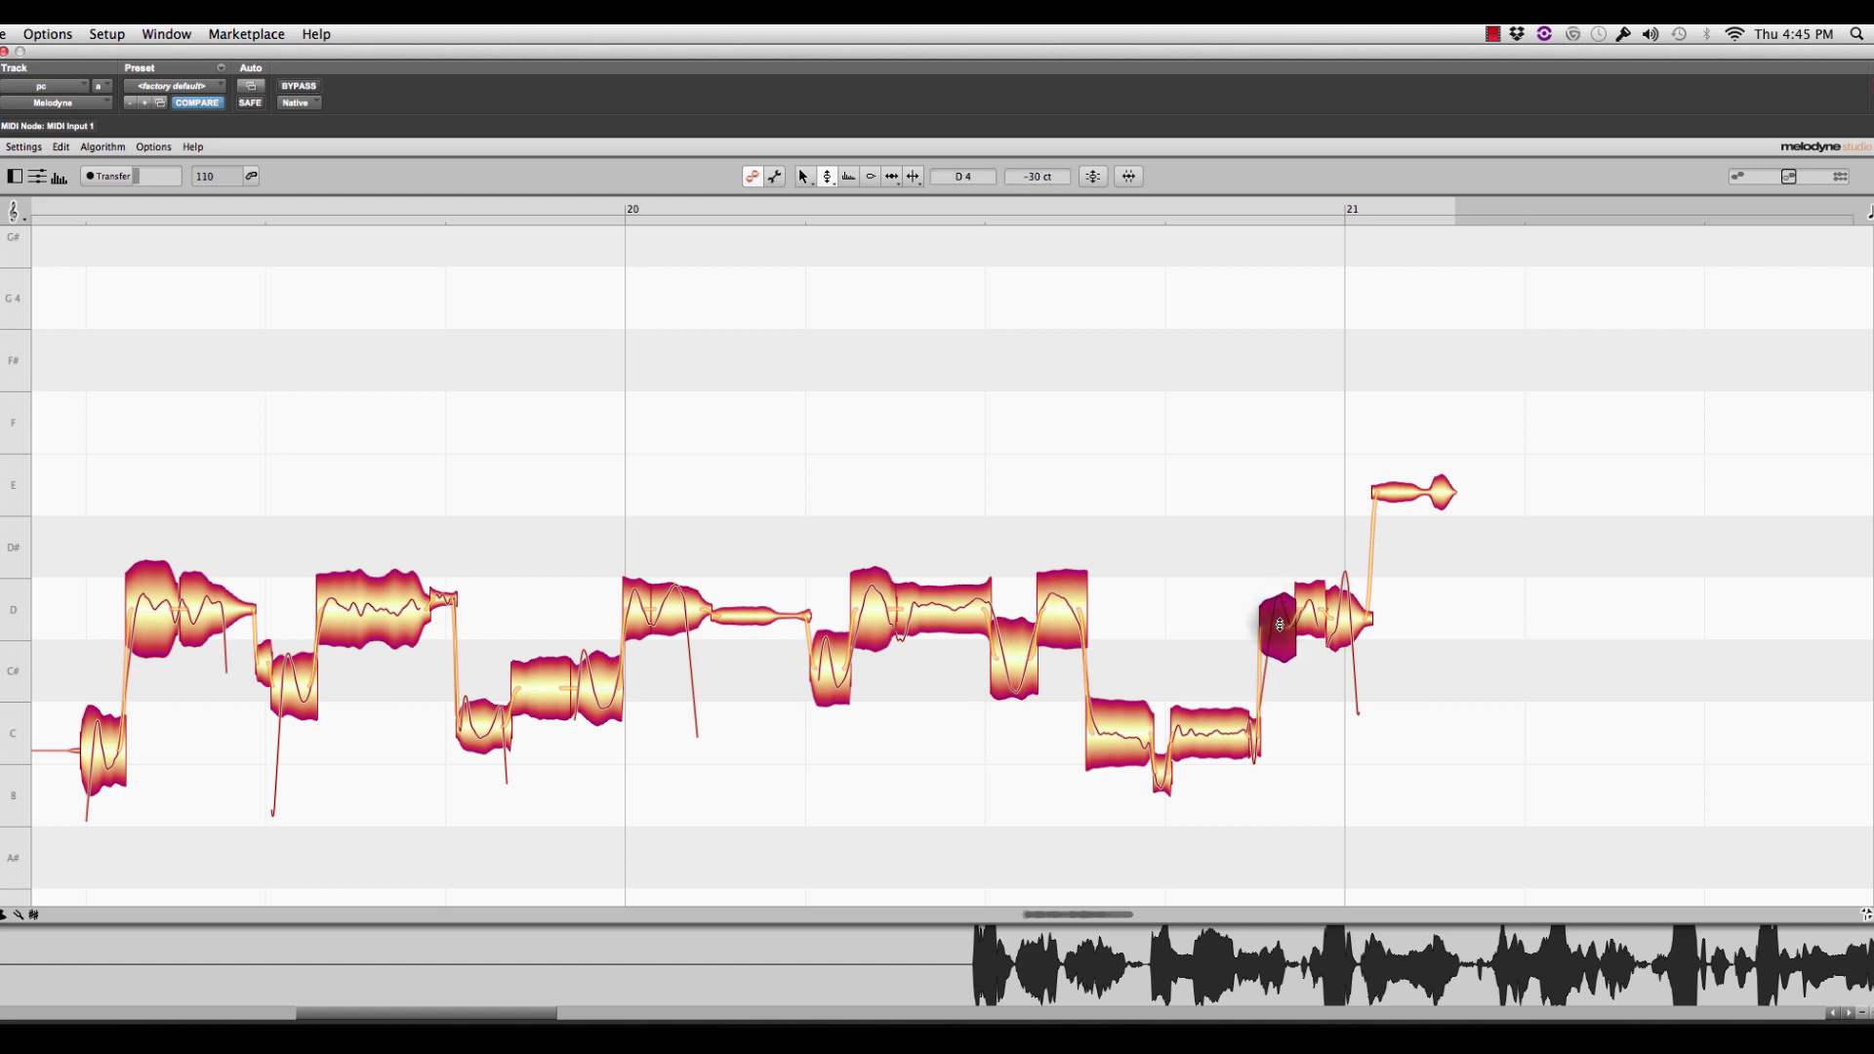
key("space")
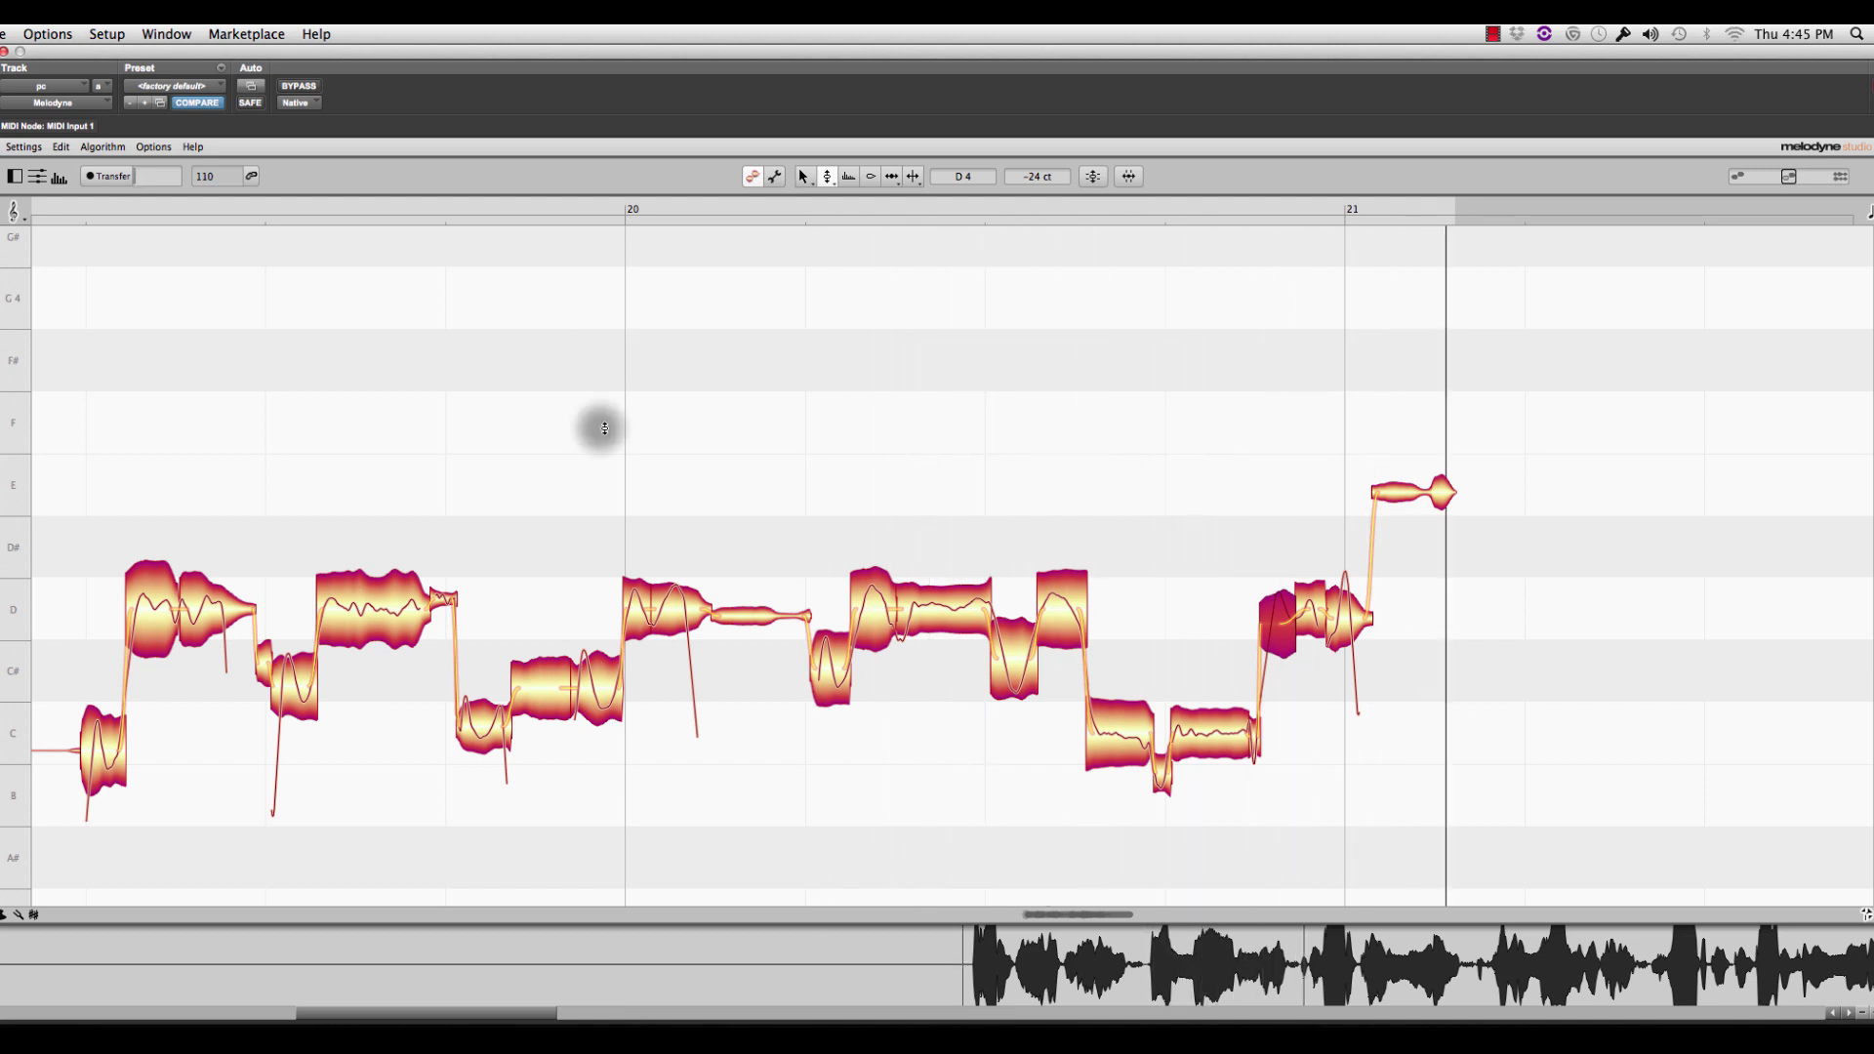
key("space")
left_click(631, 546)
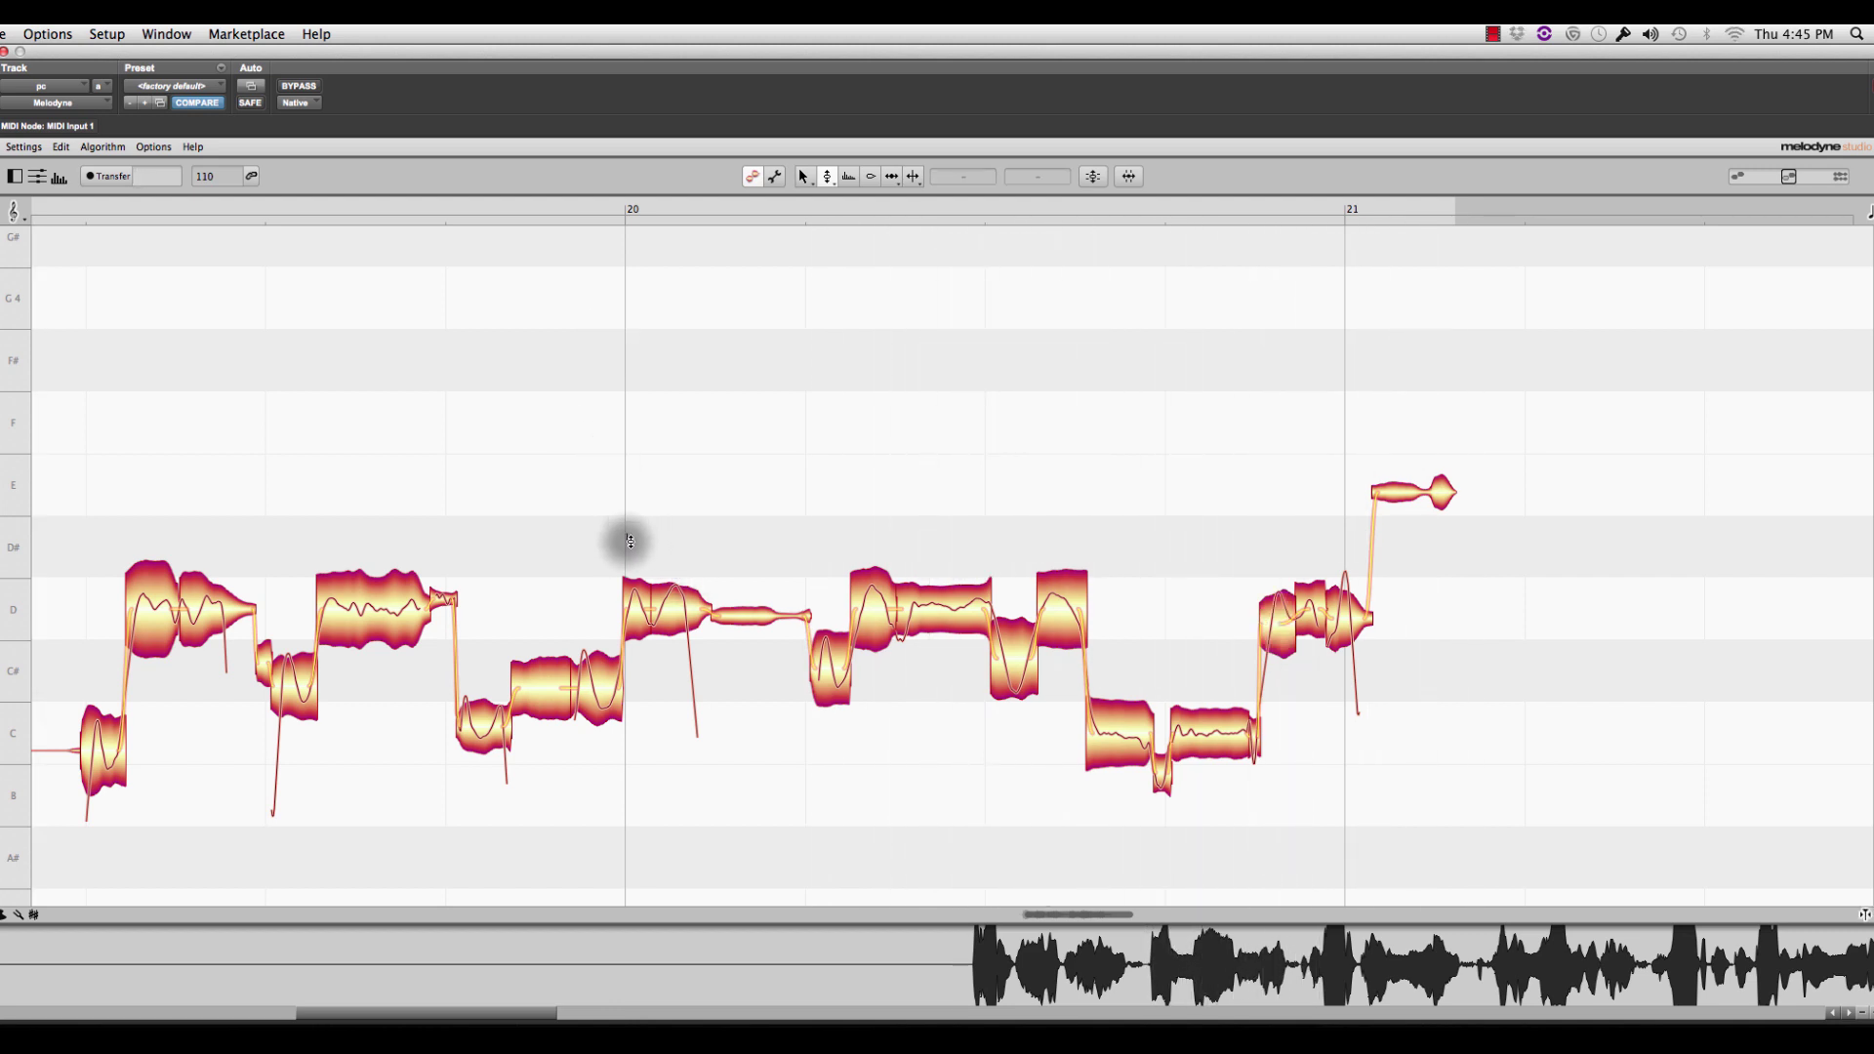
- Lower the two D notes starting bar 20 to -4 ct, return the first to 0 ct and listen to the phrase
left_click(647, 600)
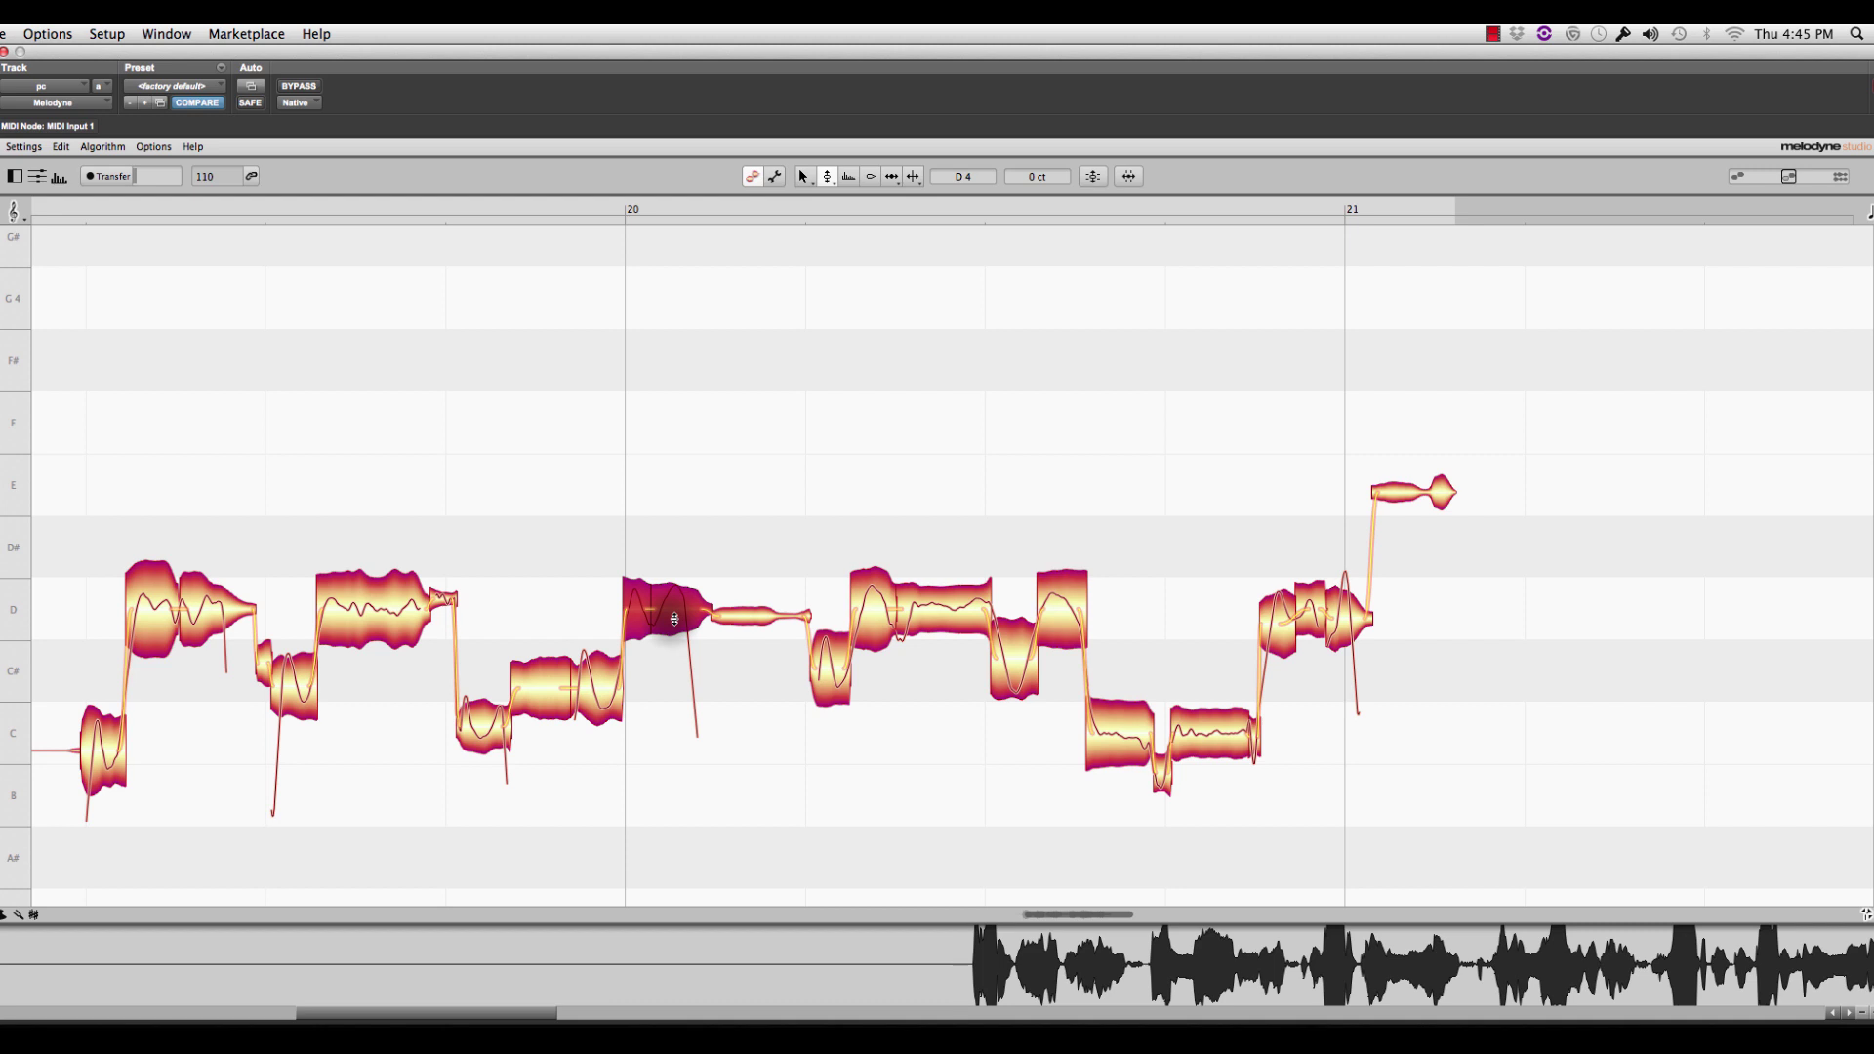
key("space")
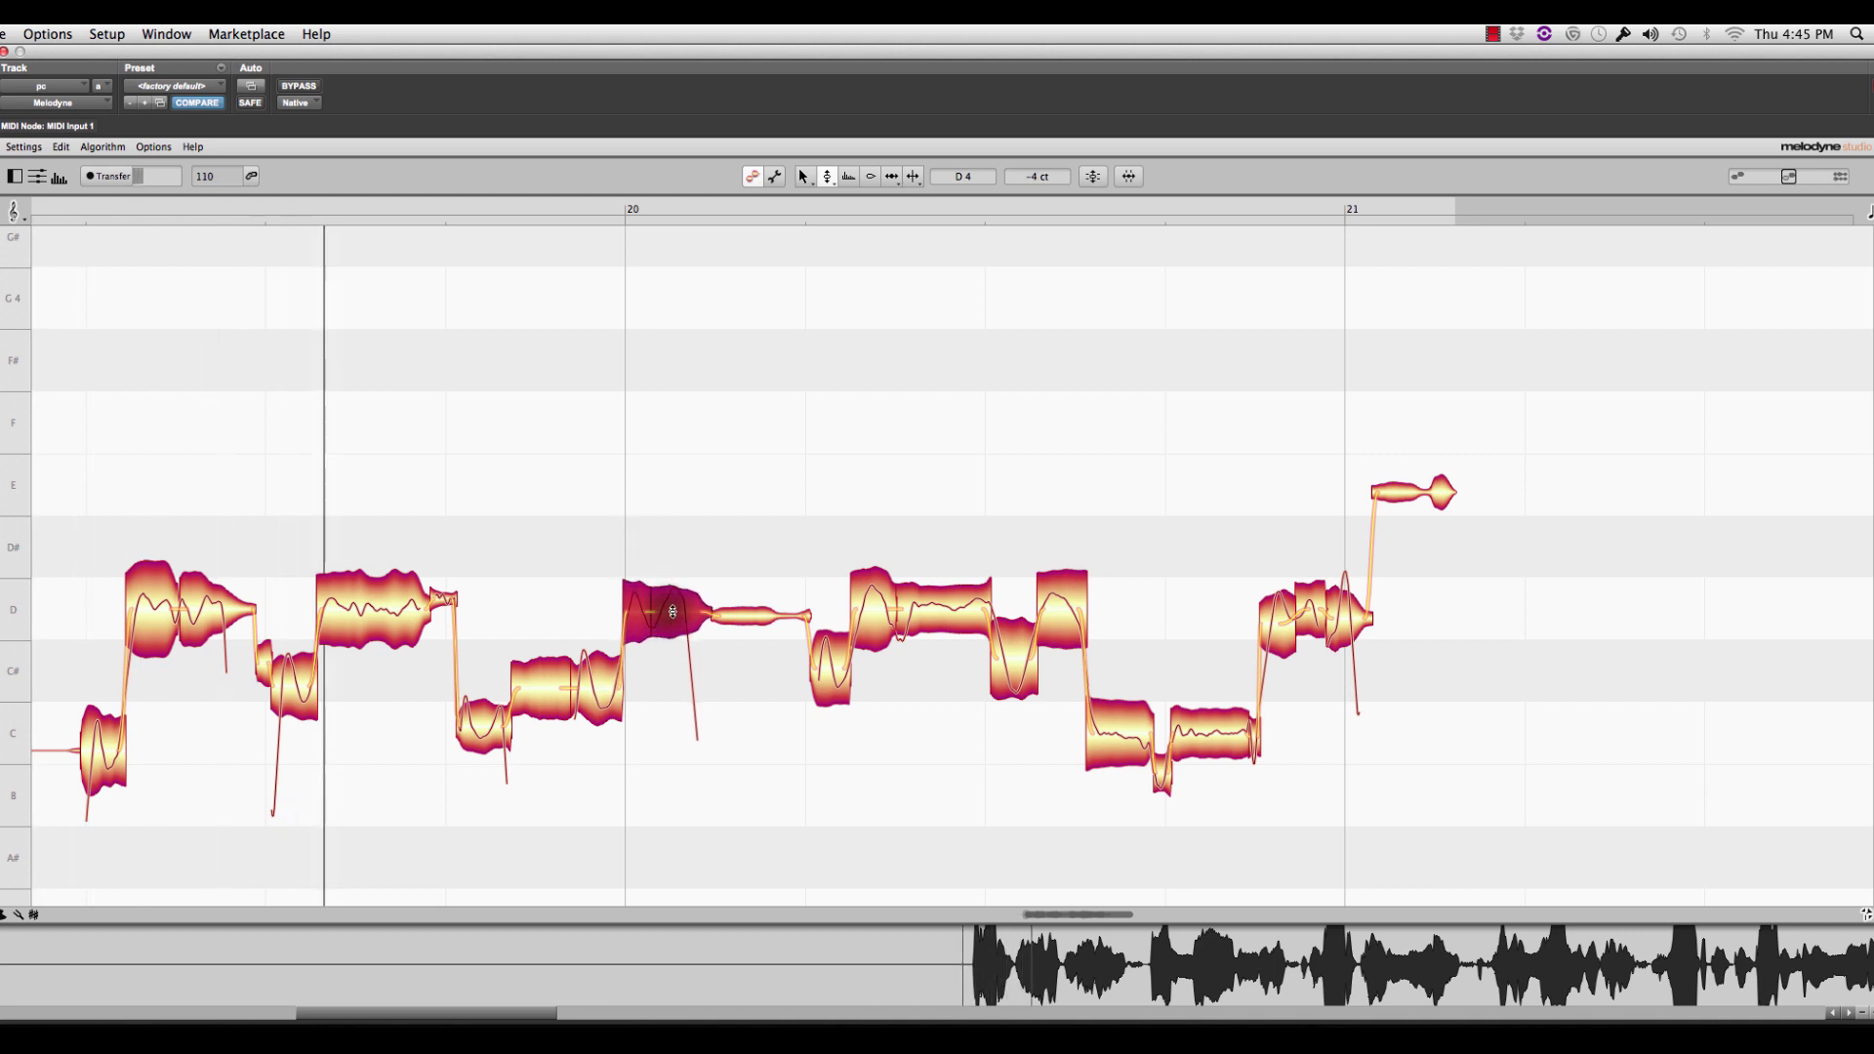
left_click(678, 507)
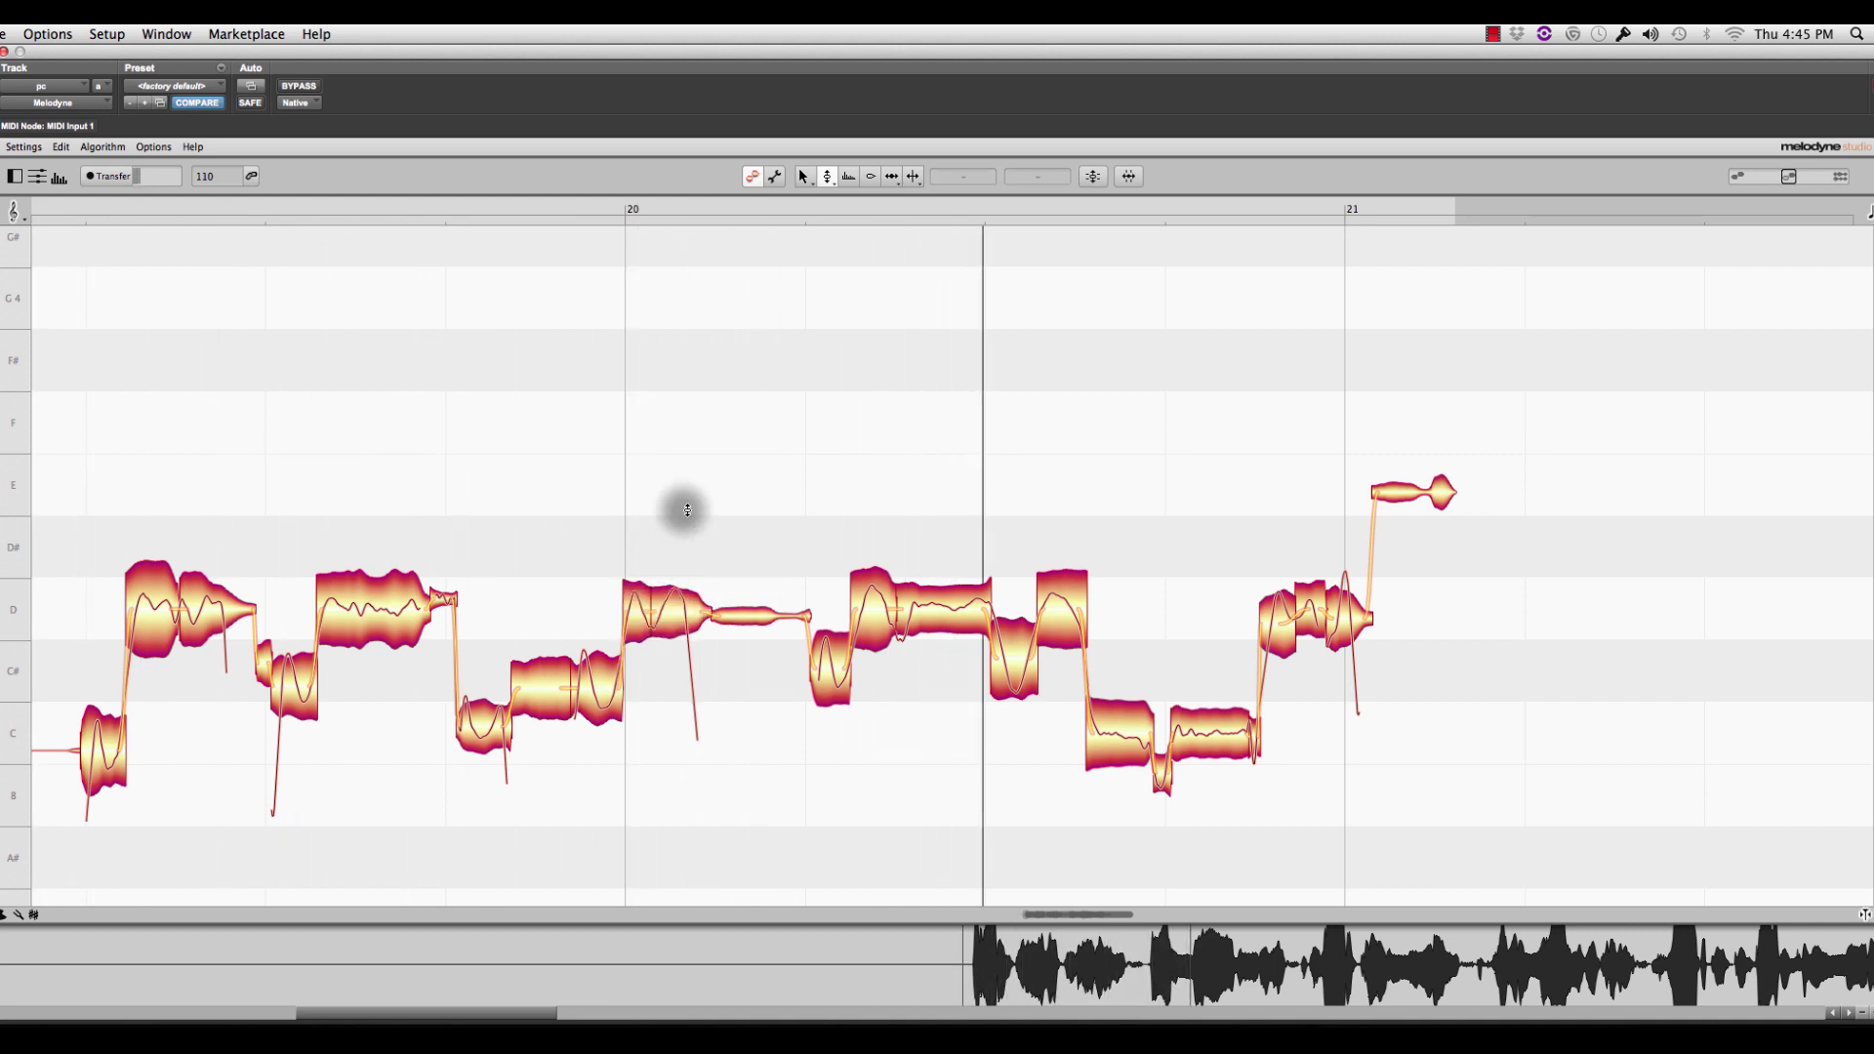
key("space")
left_click(635, 622)
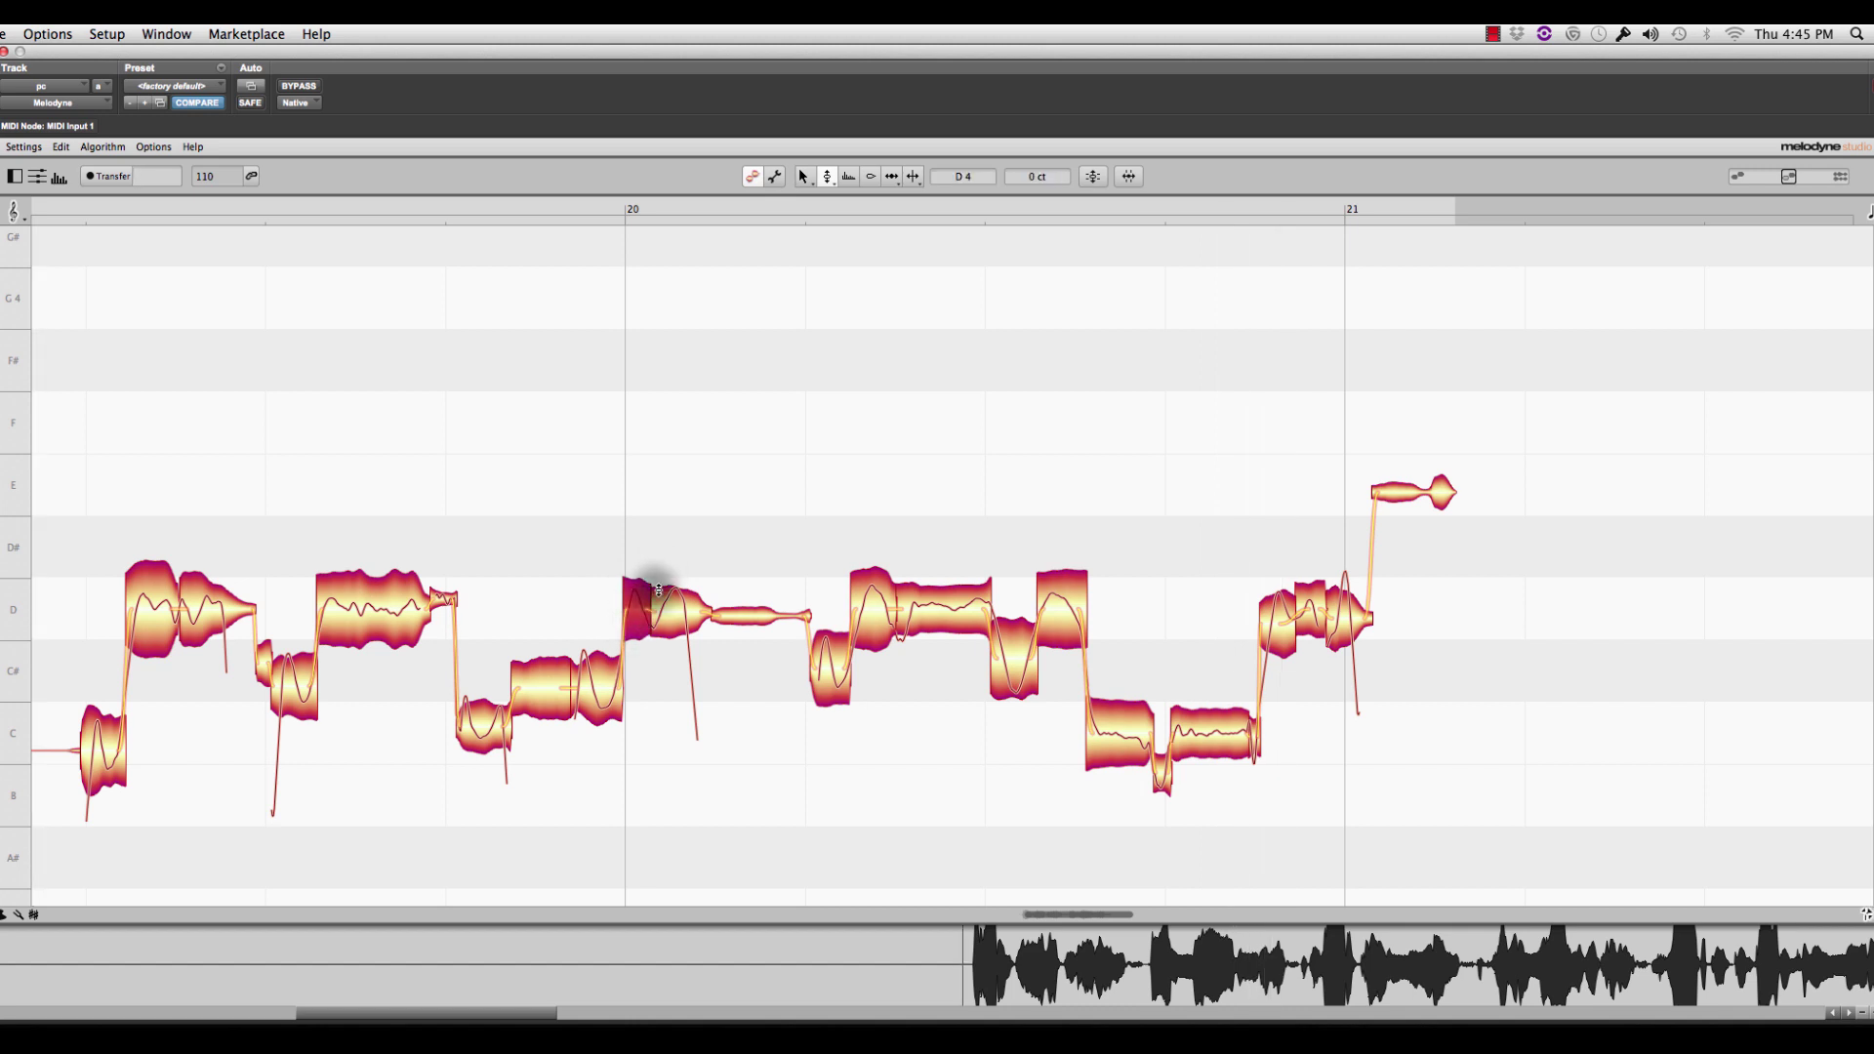
key("space")
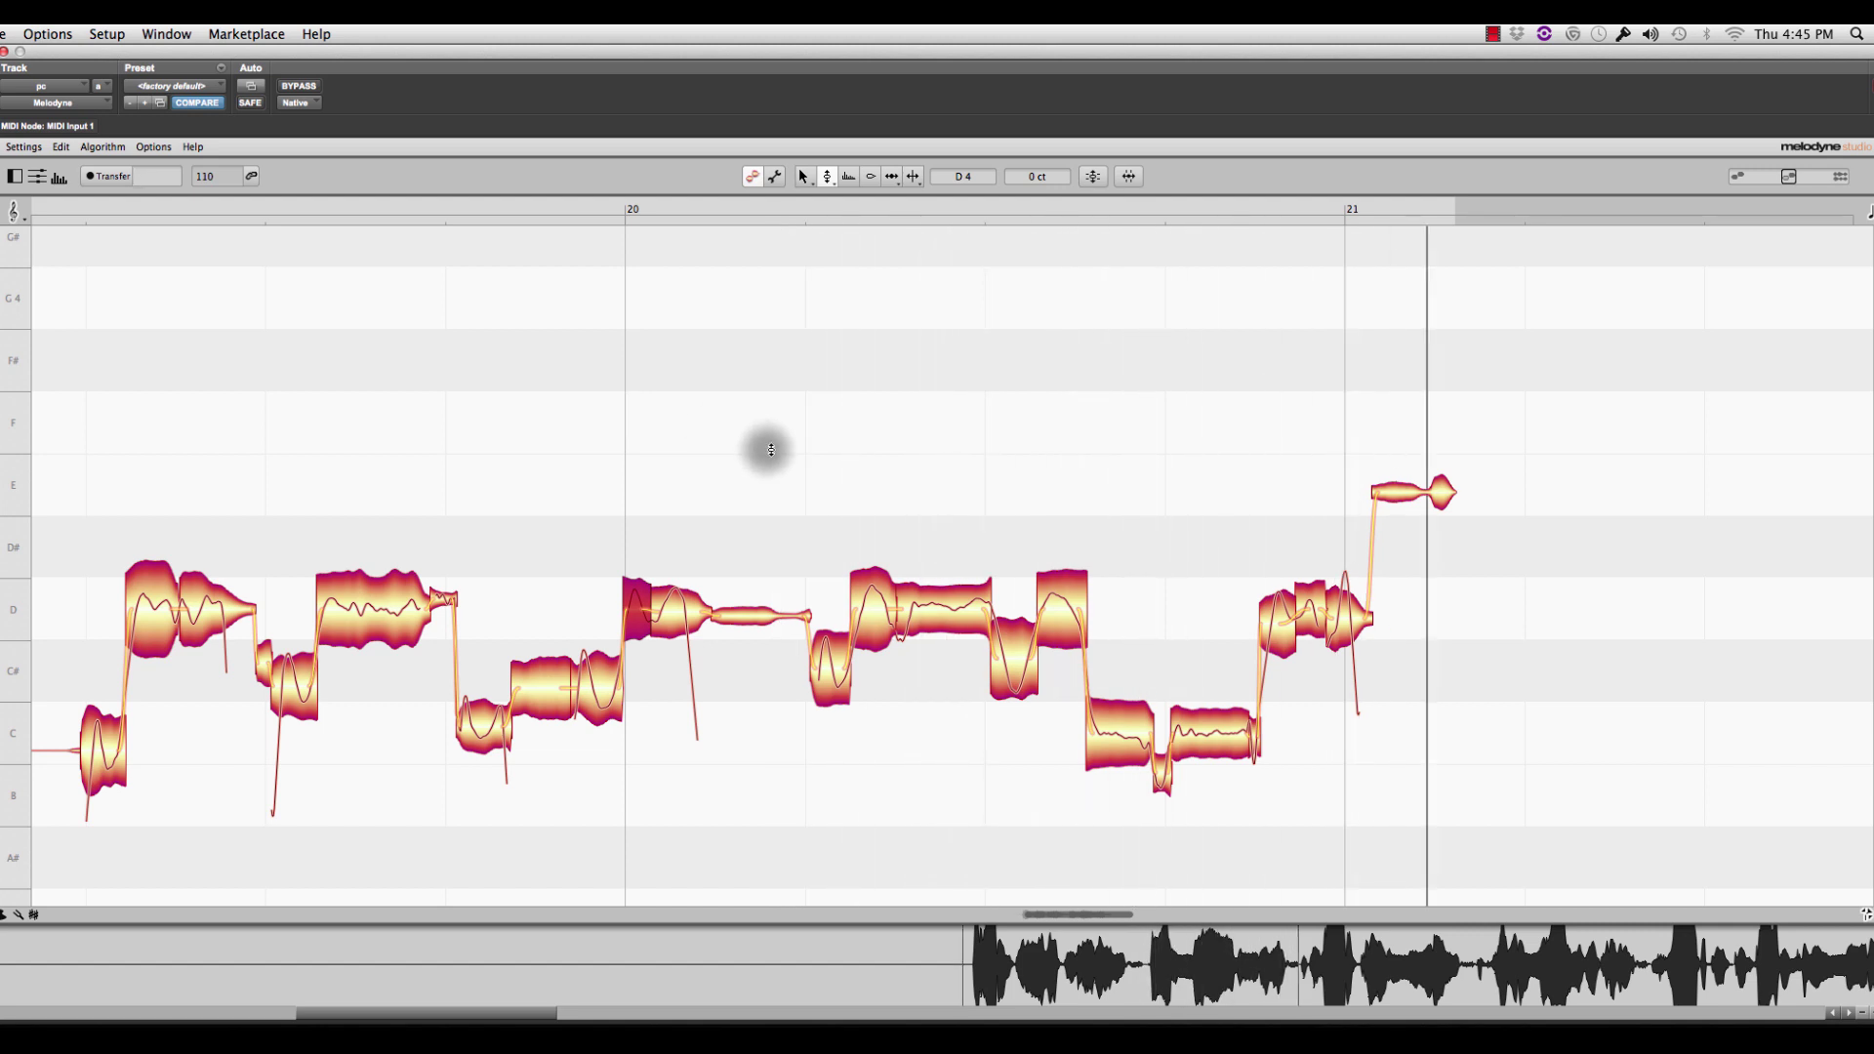
- Using note separation, cut a short transition note out between the two neighbouring D notes in the first half of bar 20
right_click(944, 550)
left_click(1013, 552)
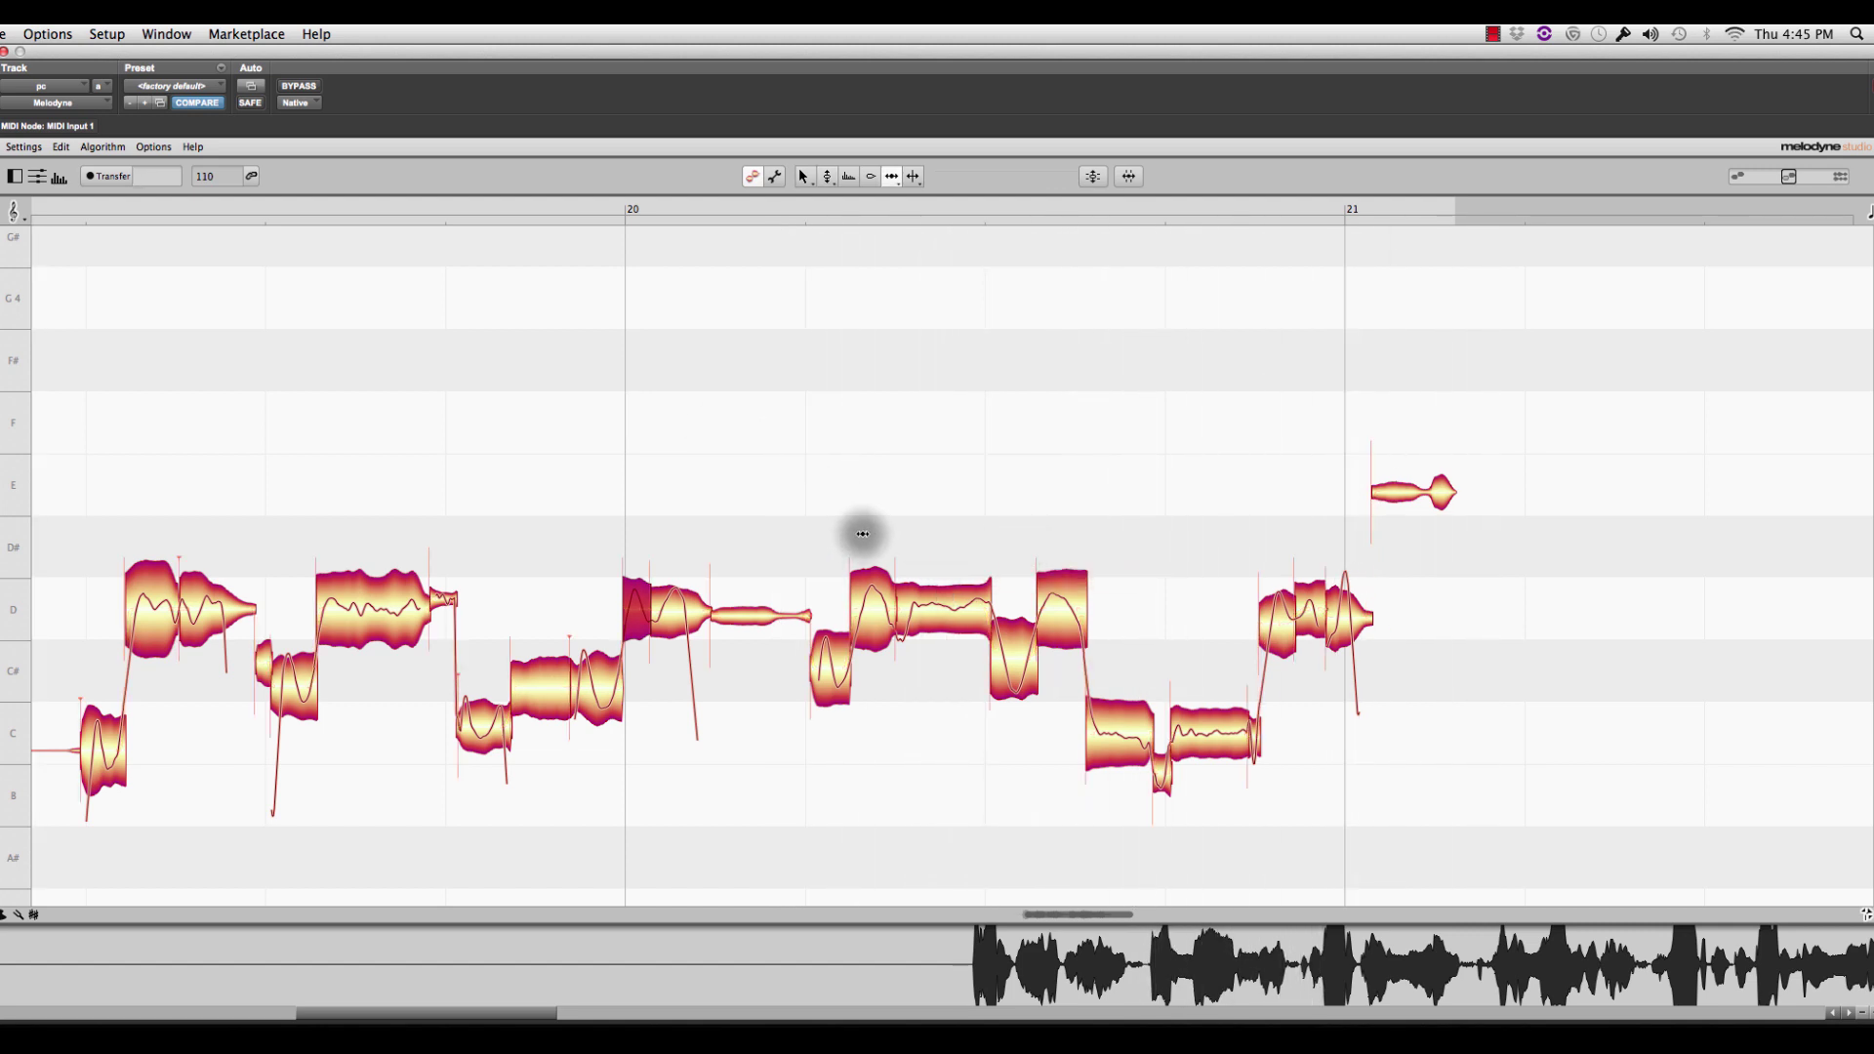
right_click(893, 583)
left_click(912, 582)
left_click(894, 583)
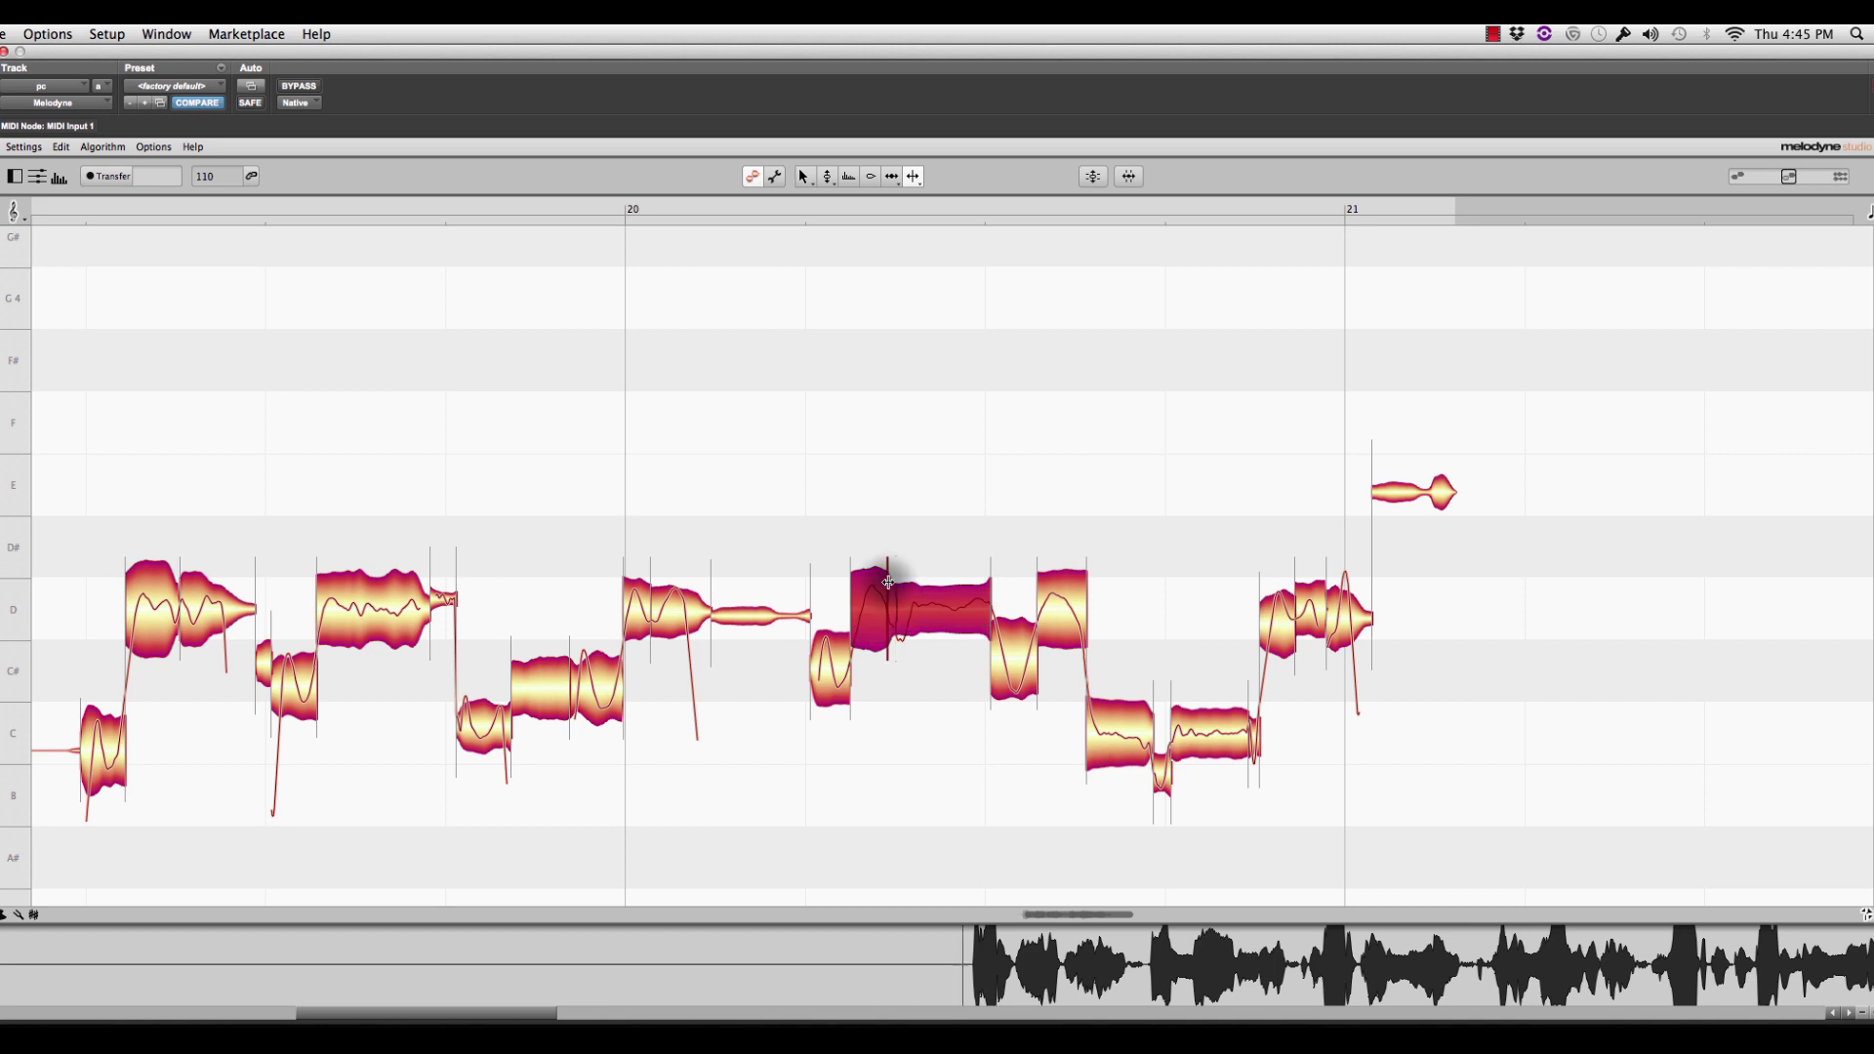
double_click(907, 597)
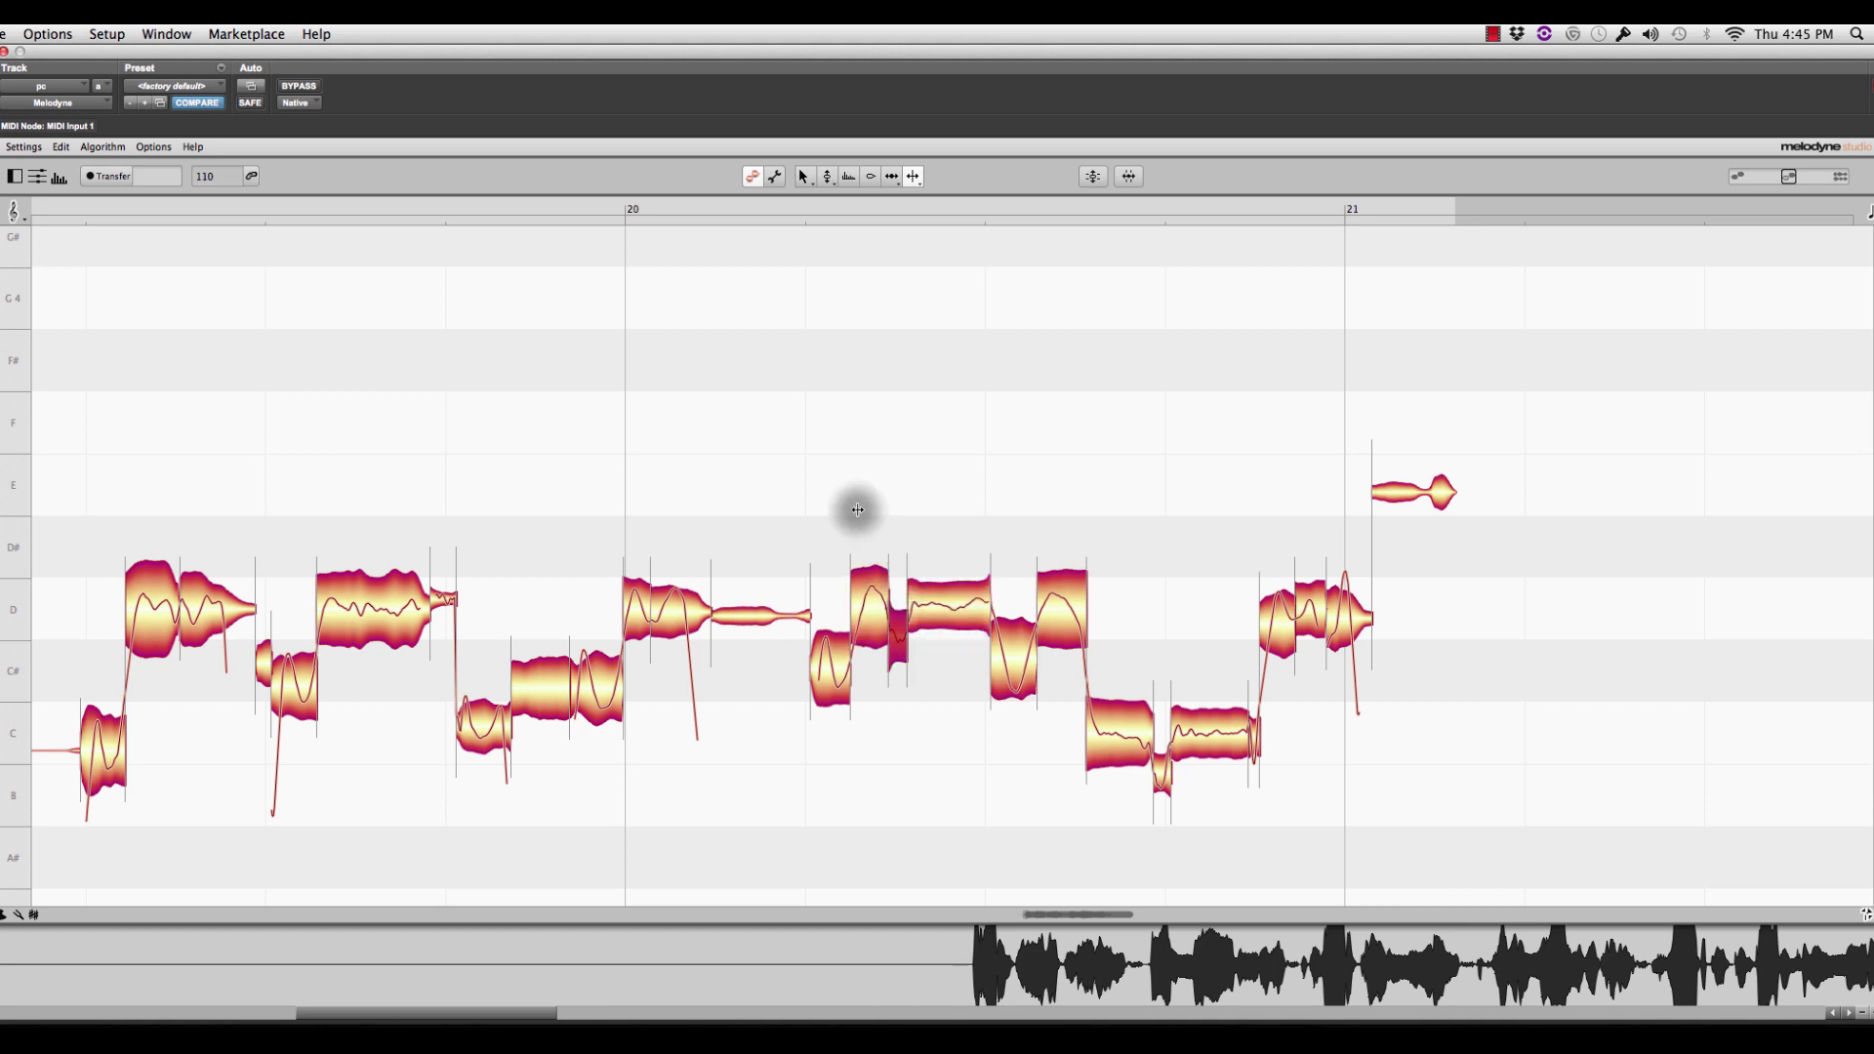
left_click(907, 574)
left_click(901, 536)
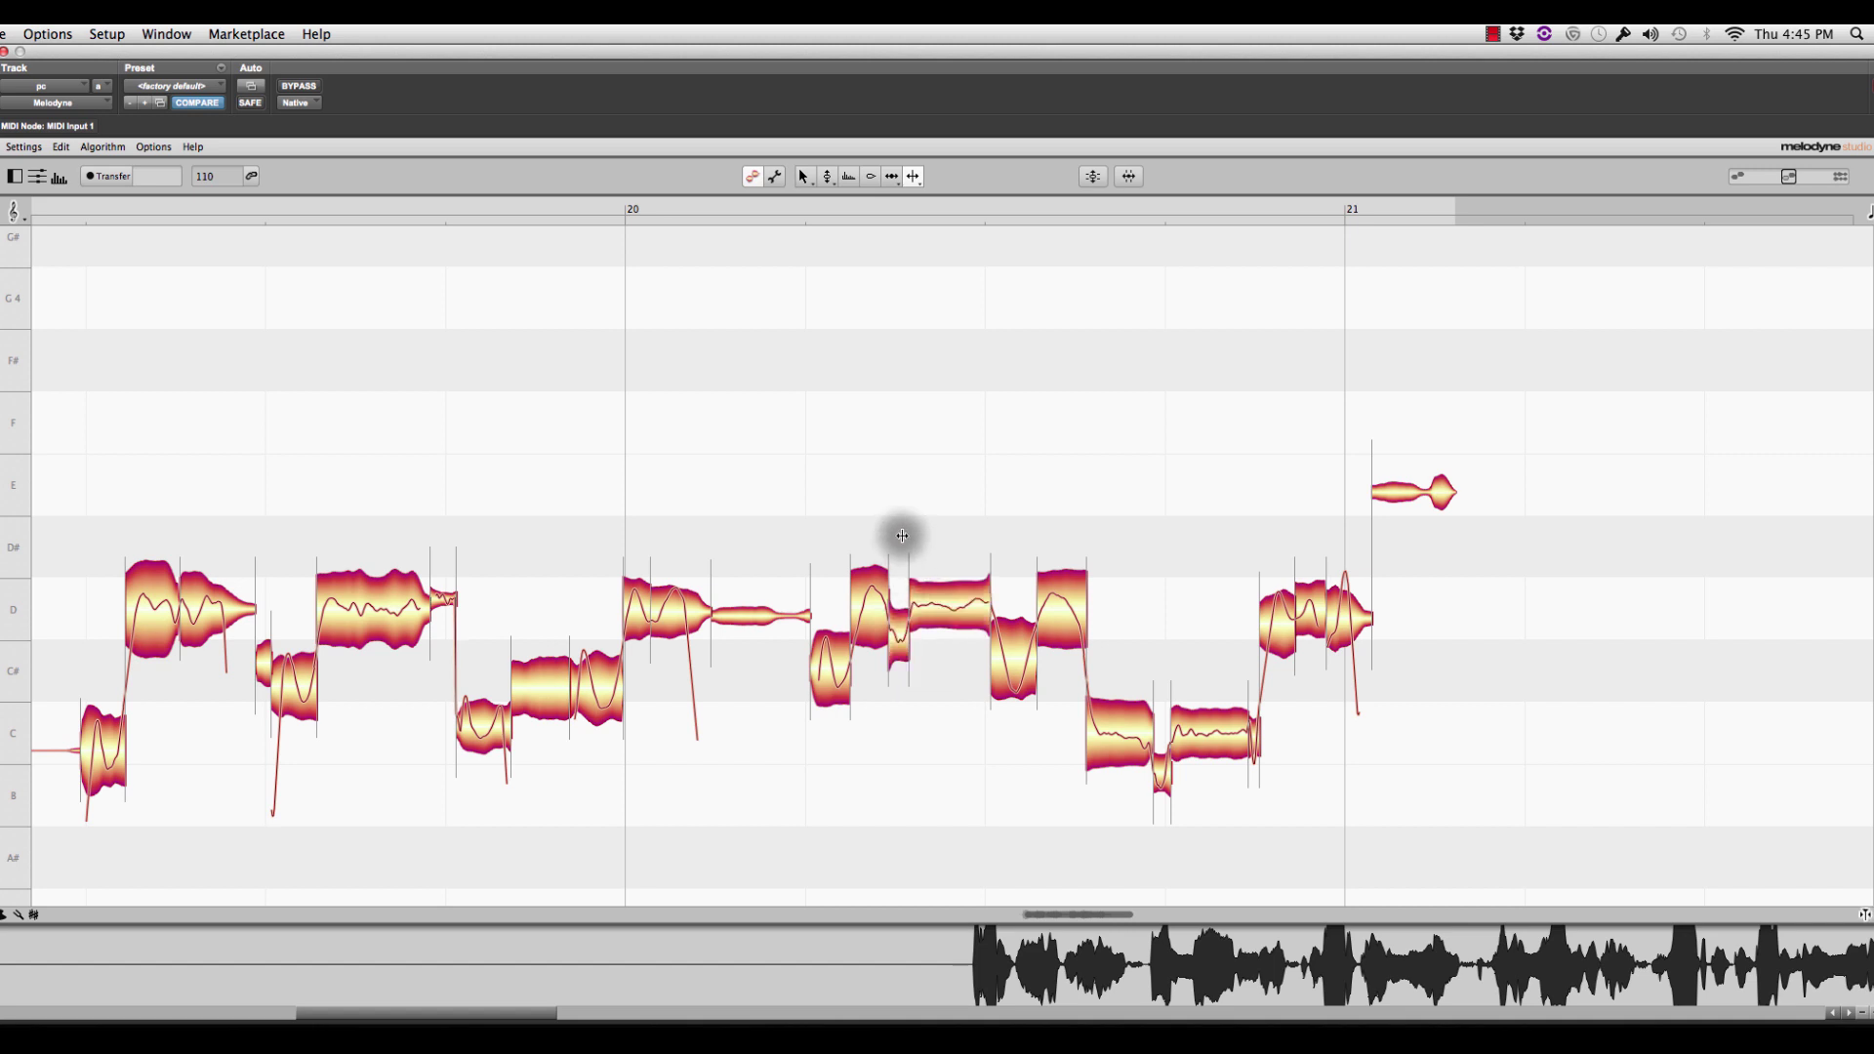
- Return to the Pitch tool and reset the pitch center of the short split-off note in bar 20
right_click(916, 747)
left_click(829, 748)
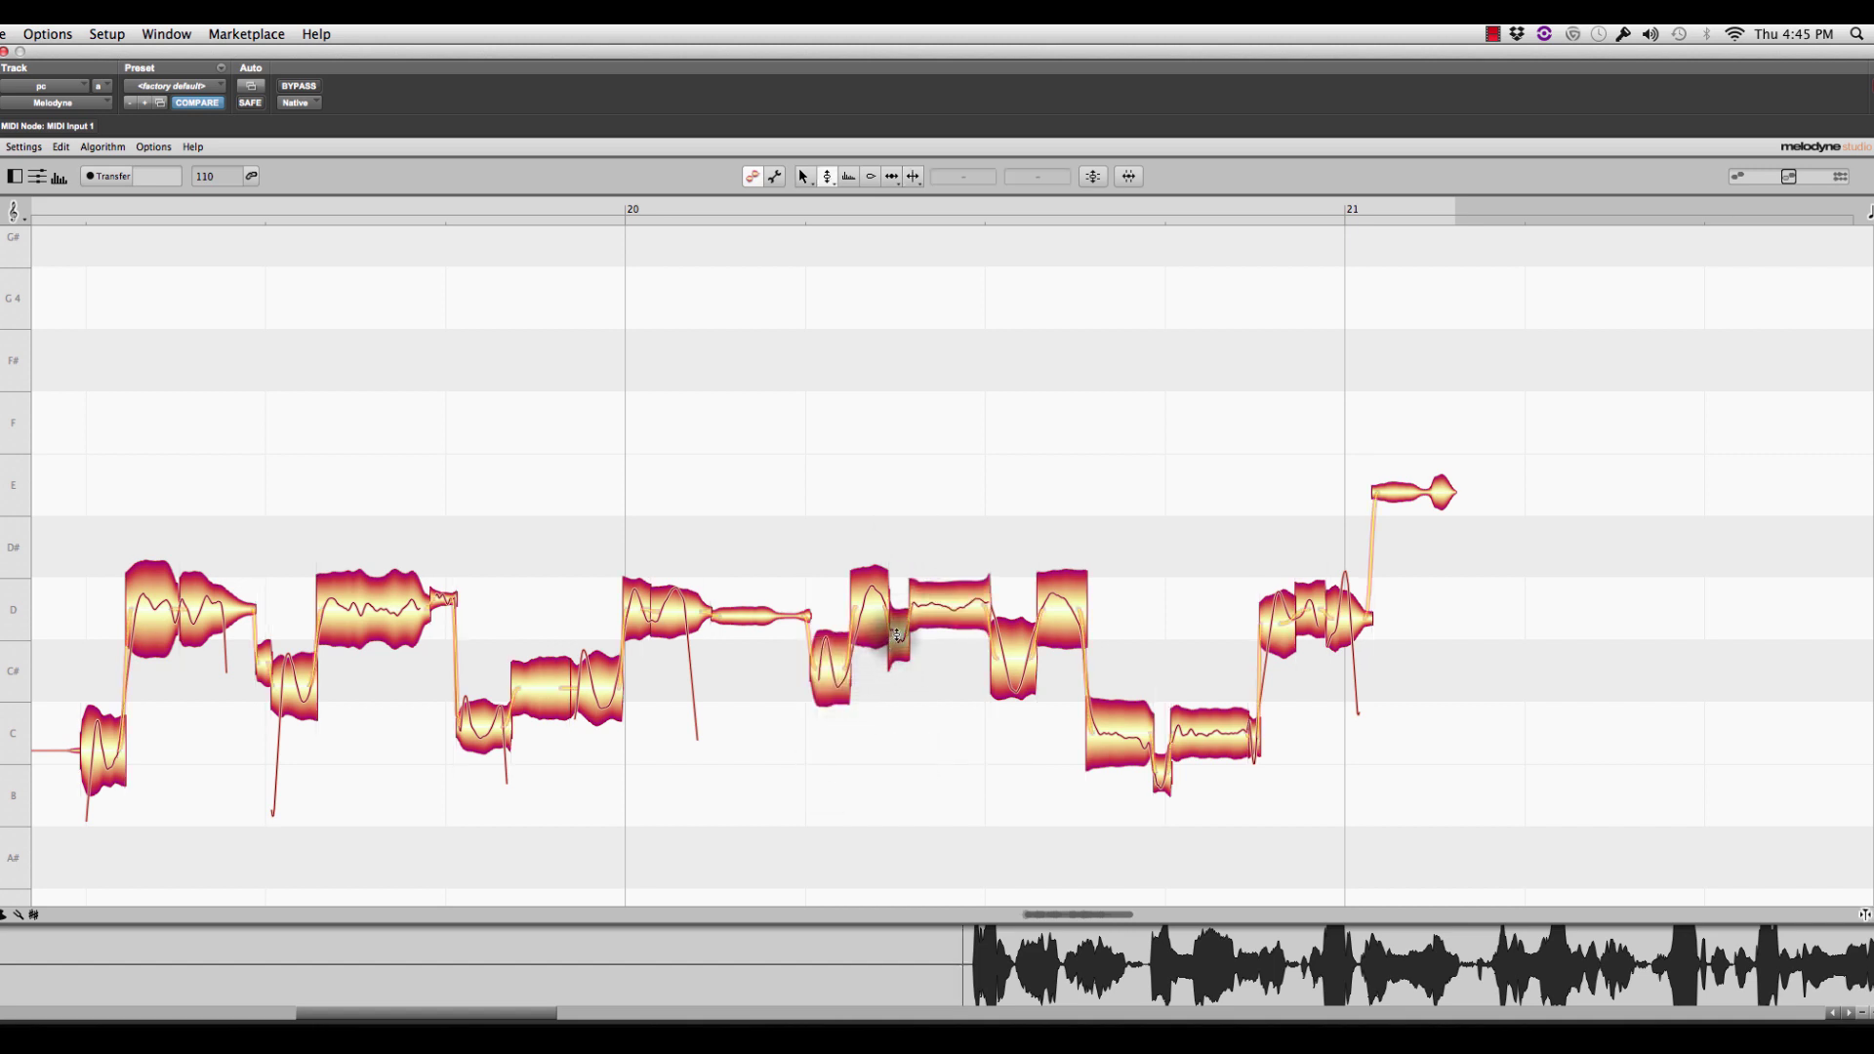
right_click(899, 644)
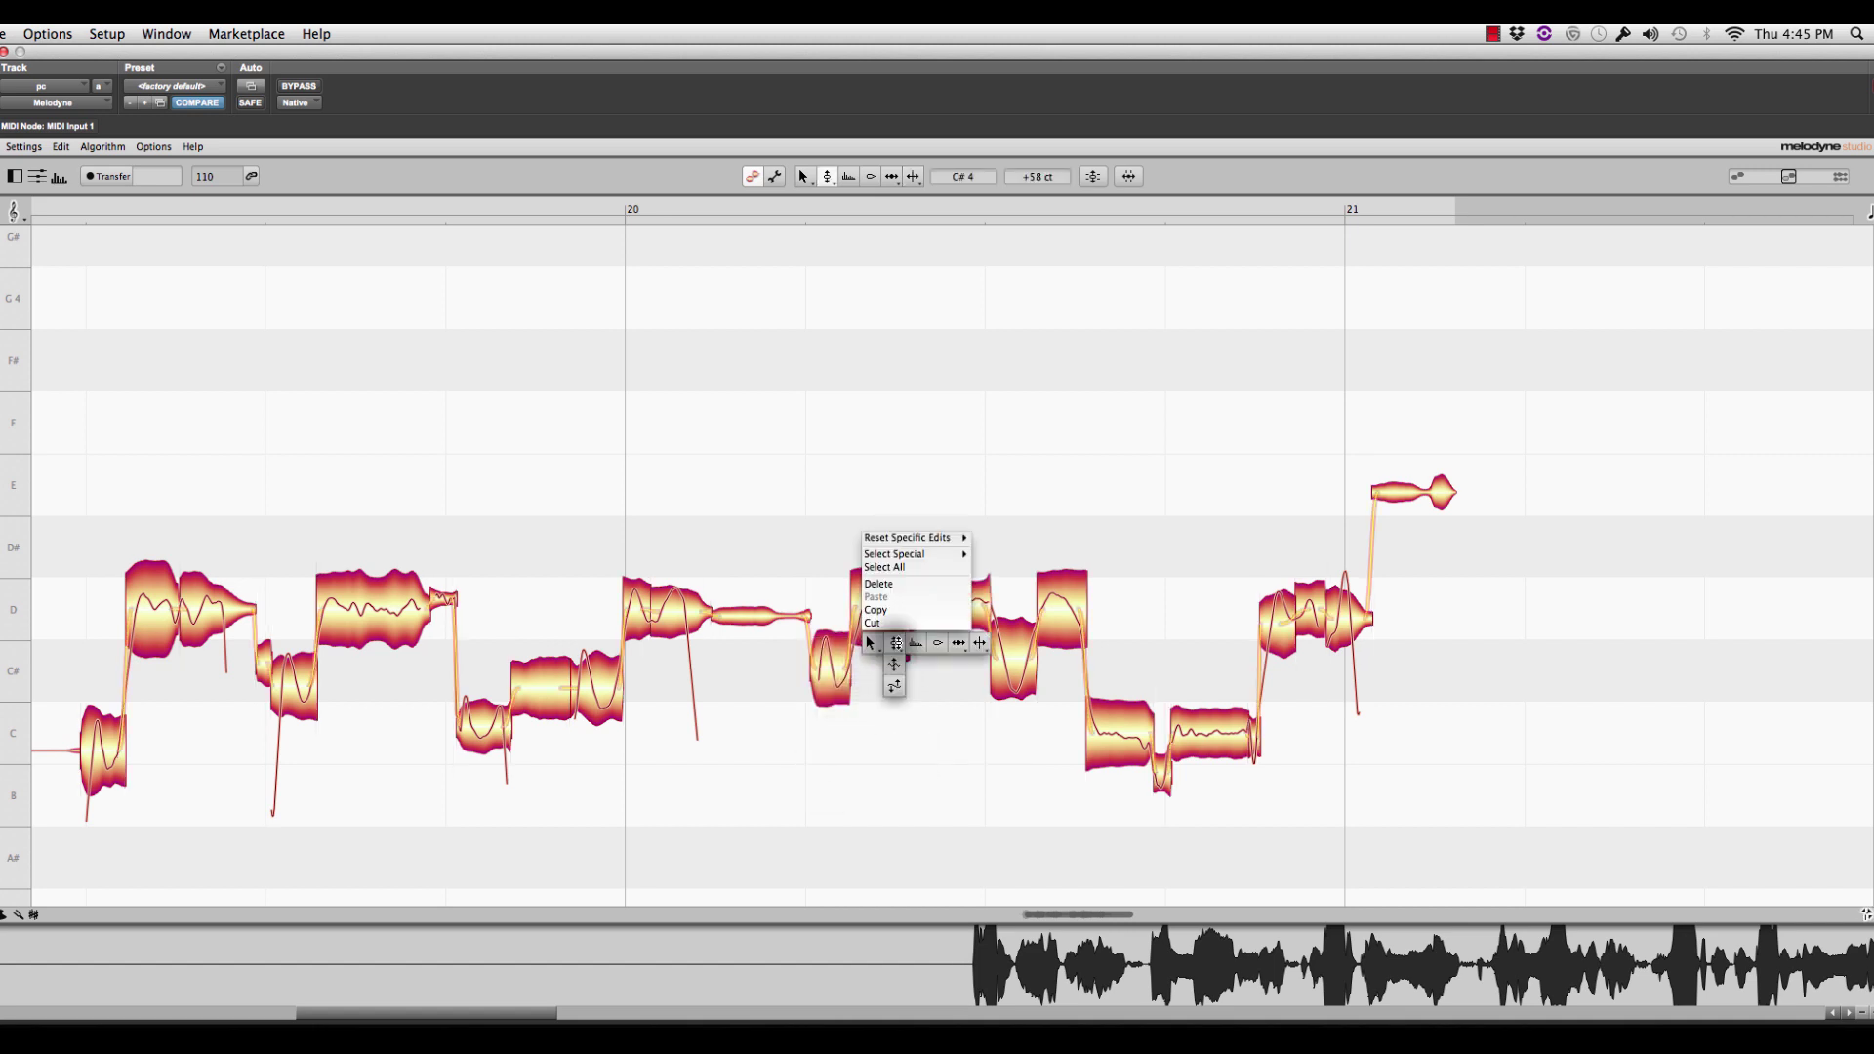
mouse_move(916, 540)
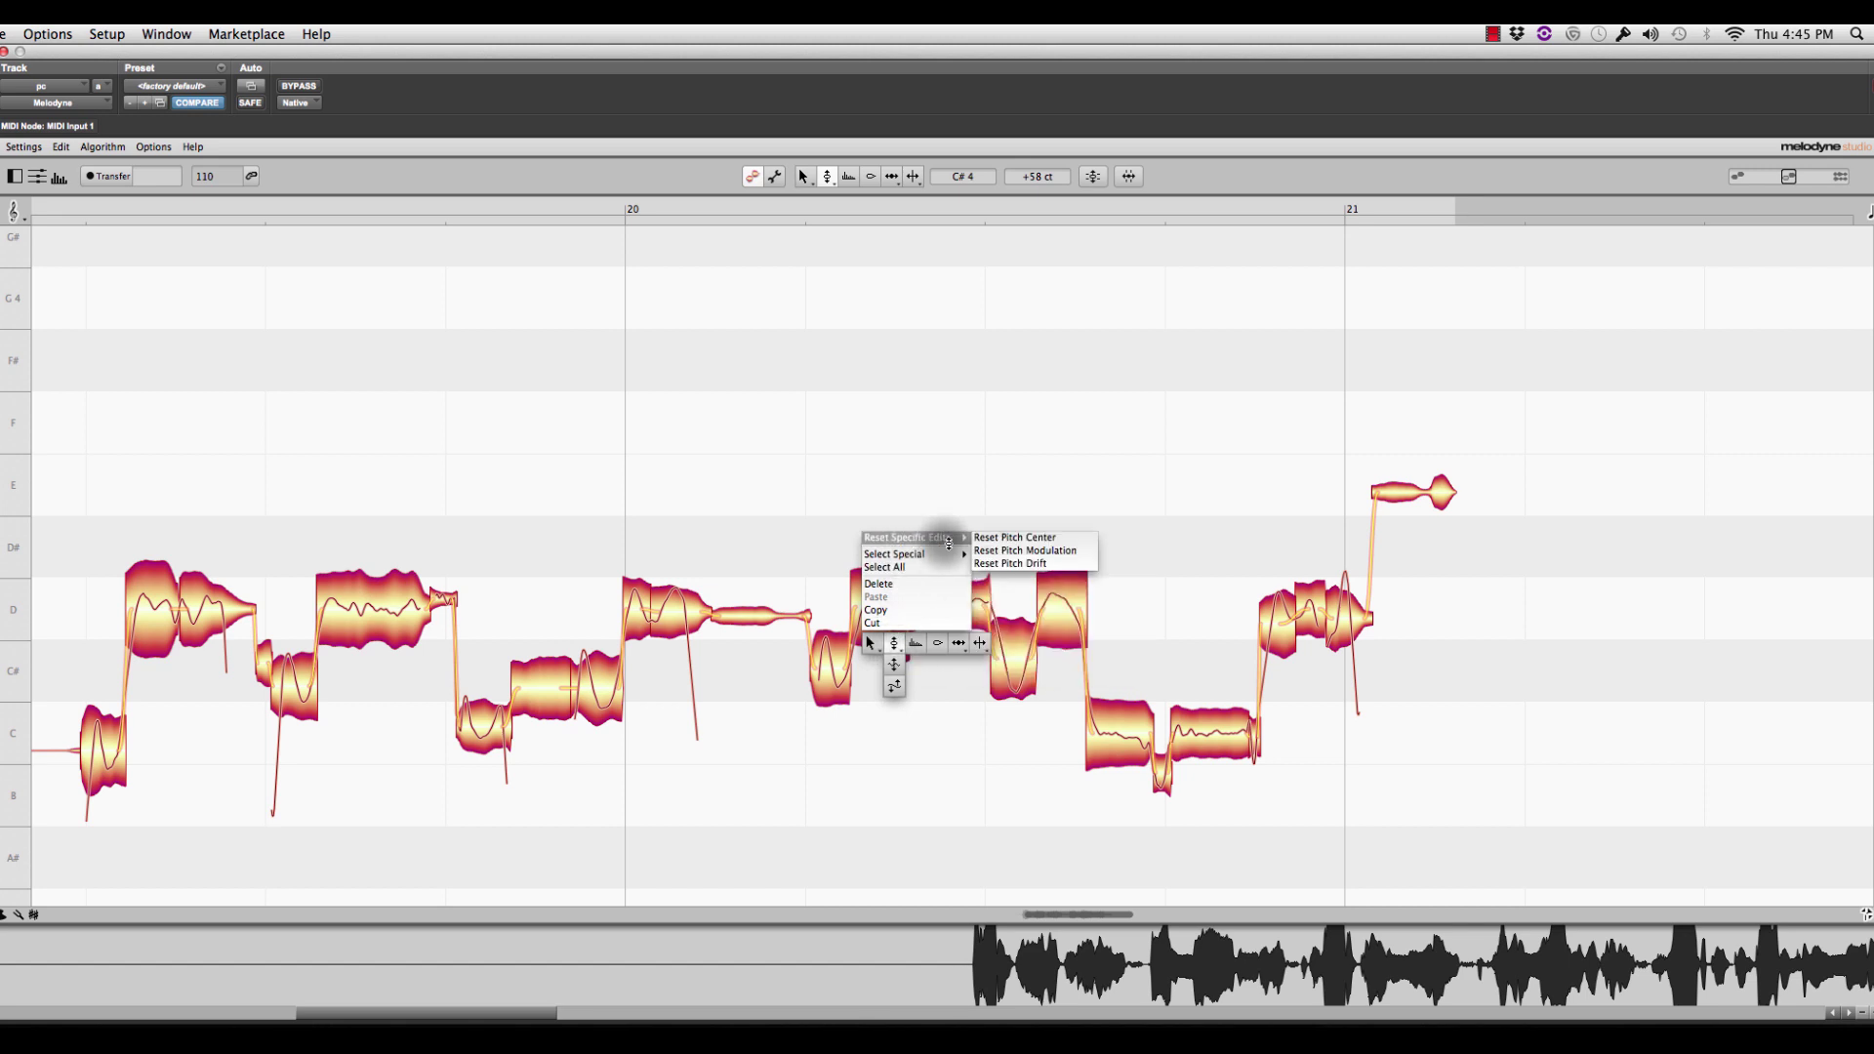
left_click(1013, 537)
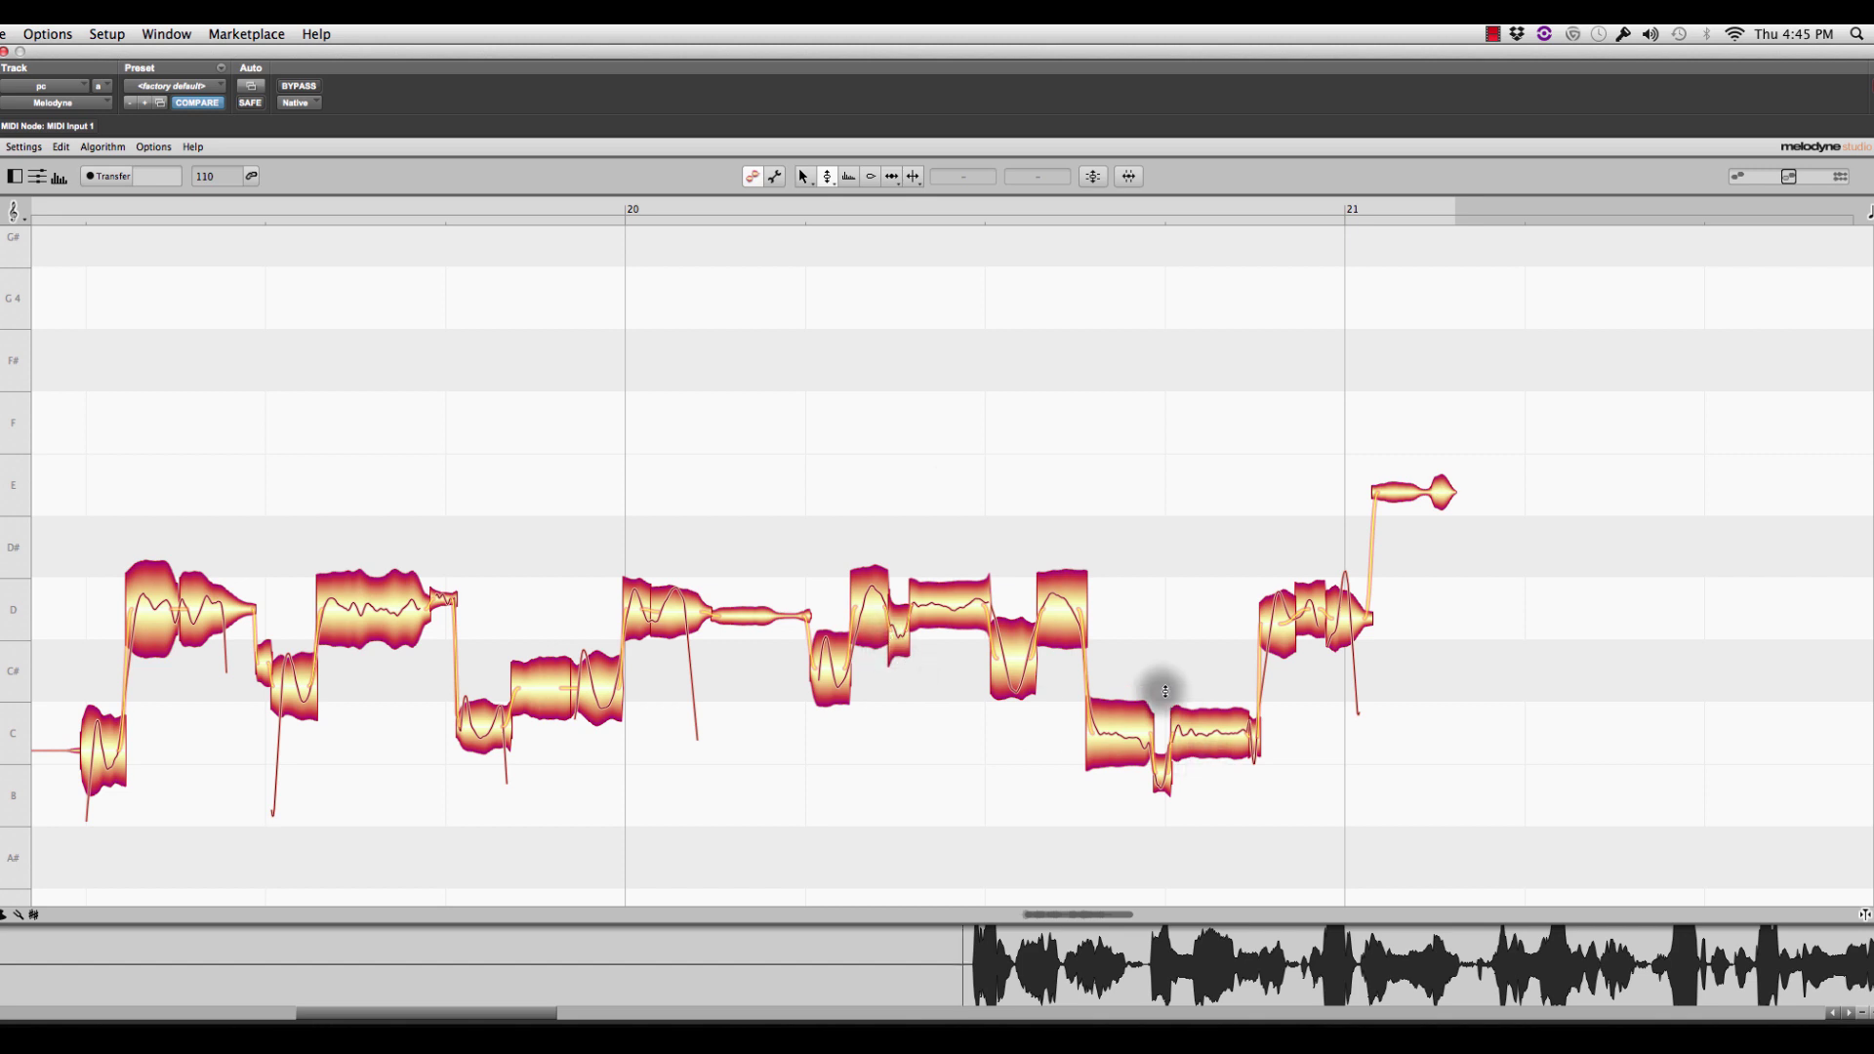
- Play back the corrected phrase and close the Melodyne plug-in window
key("space")
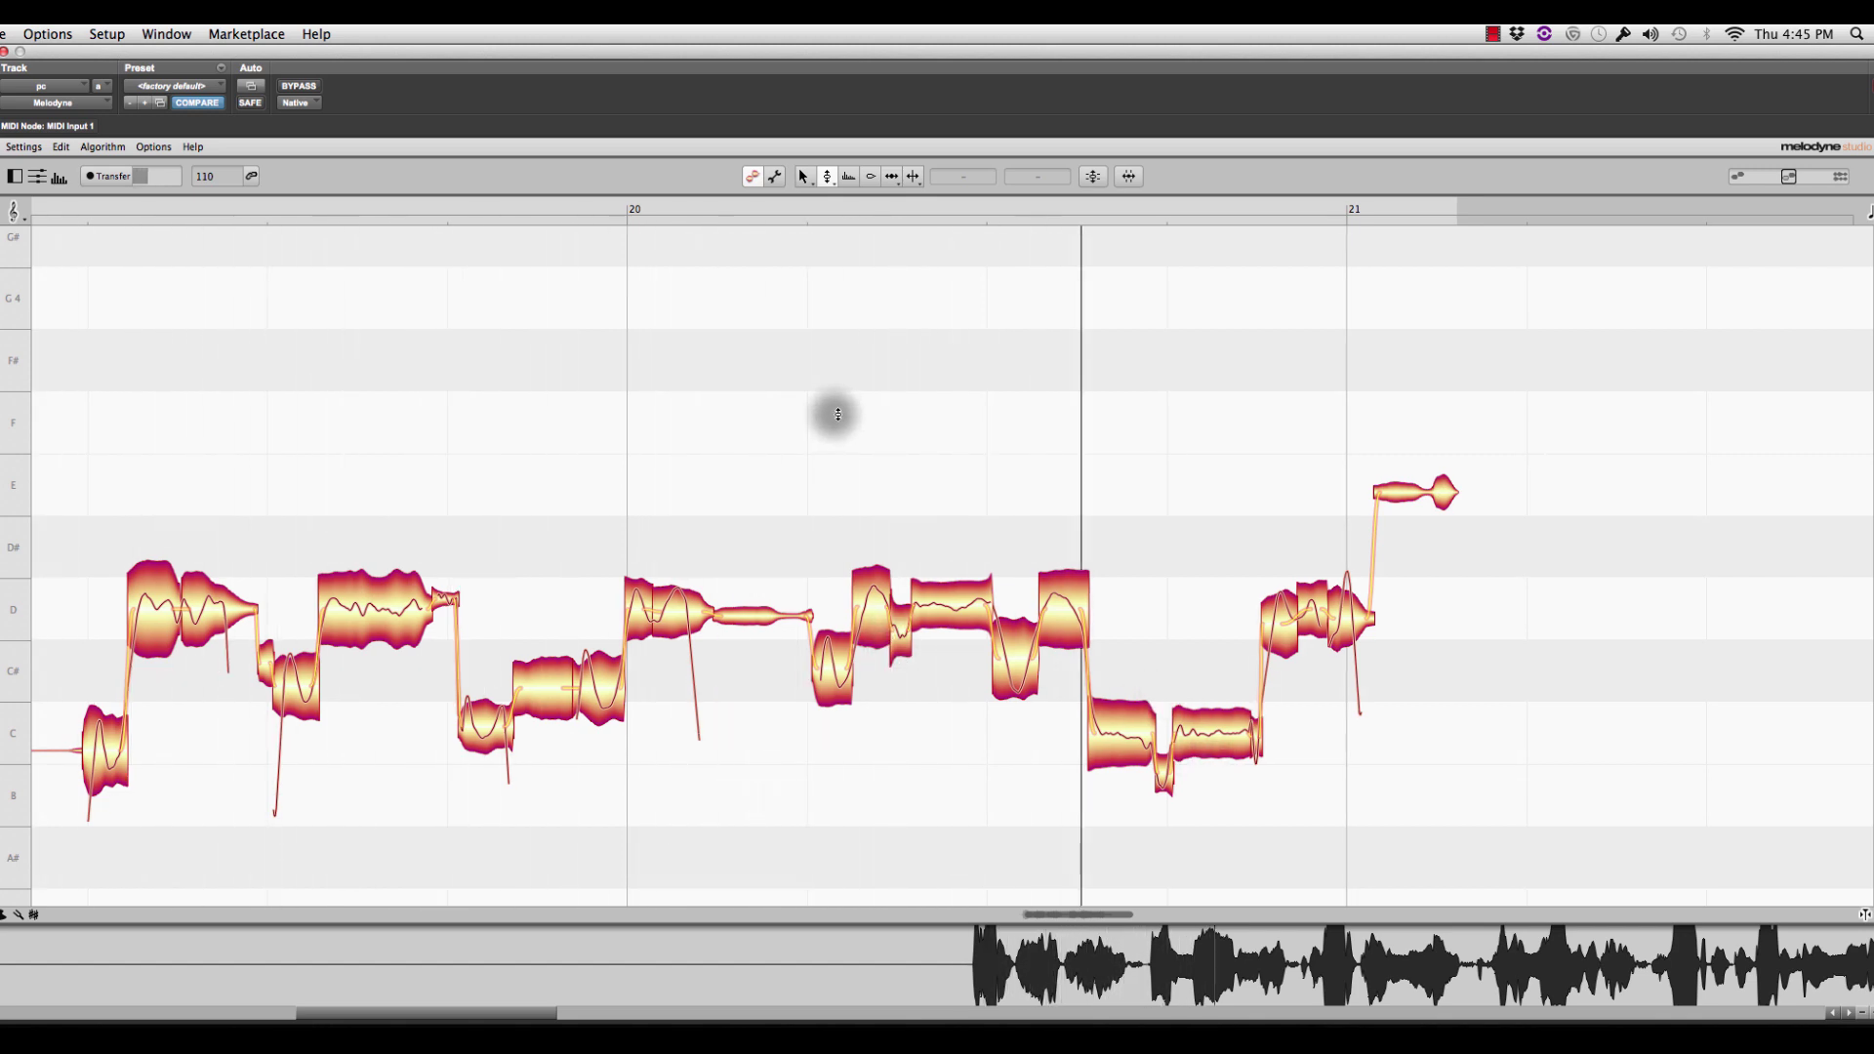
key("space")
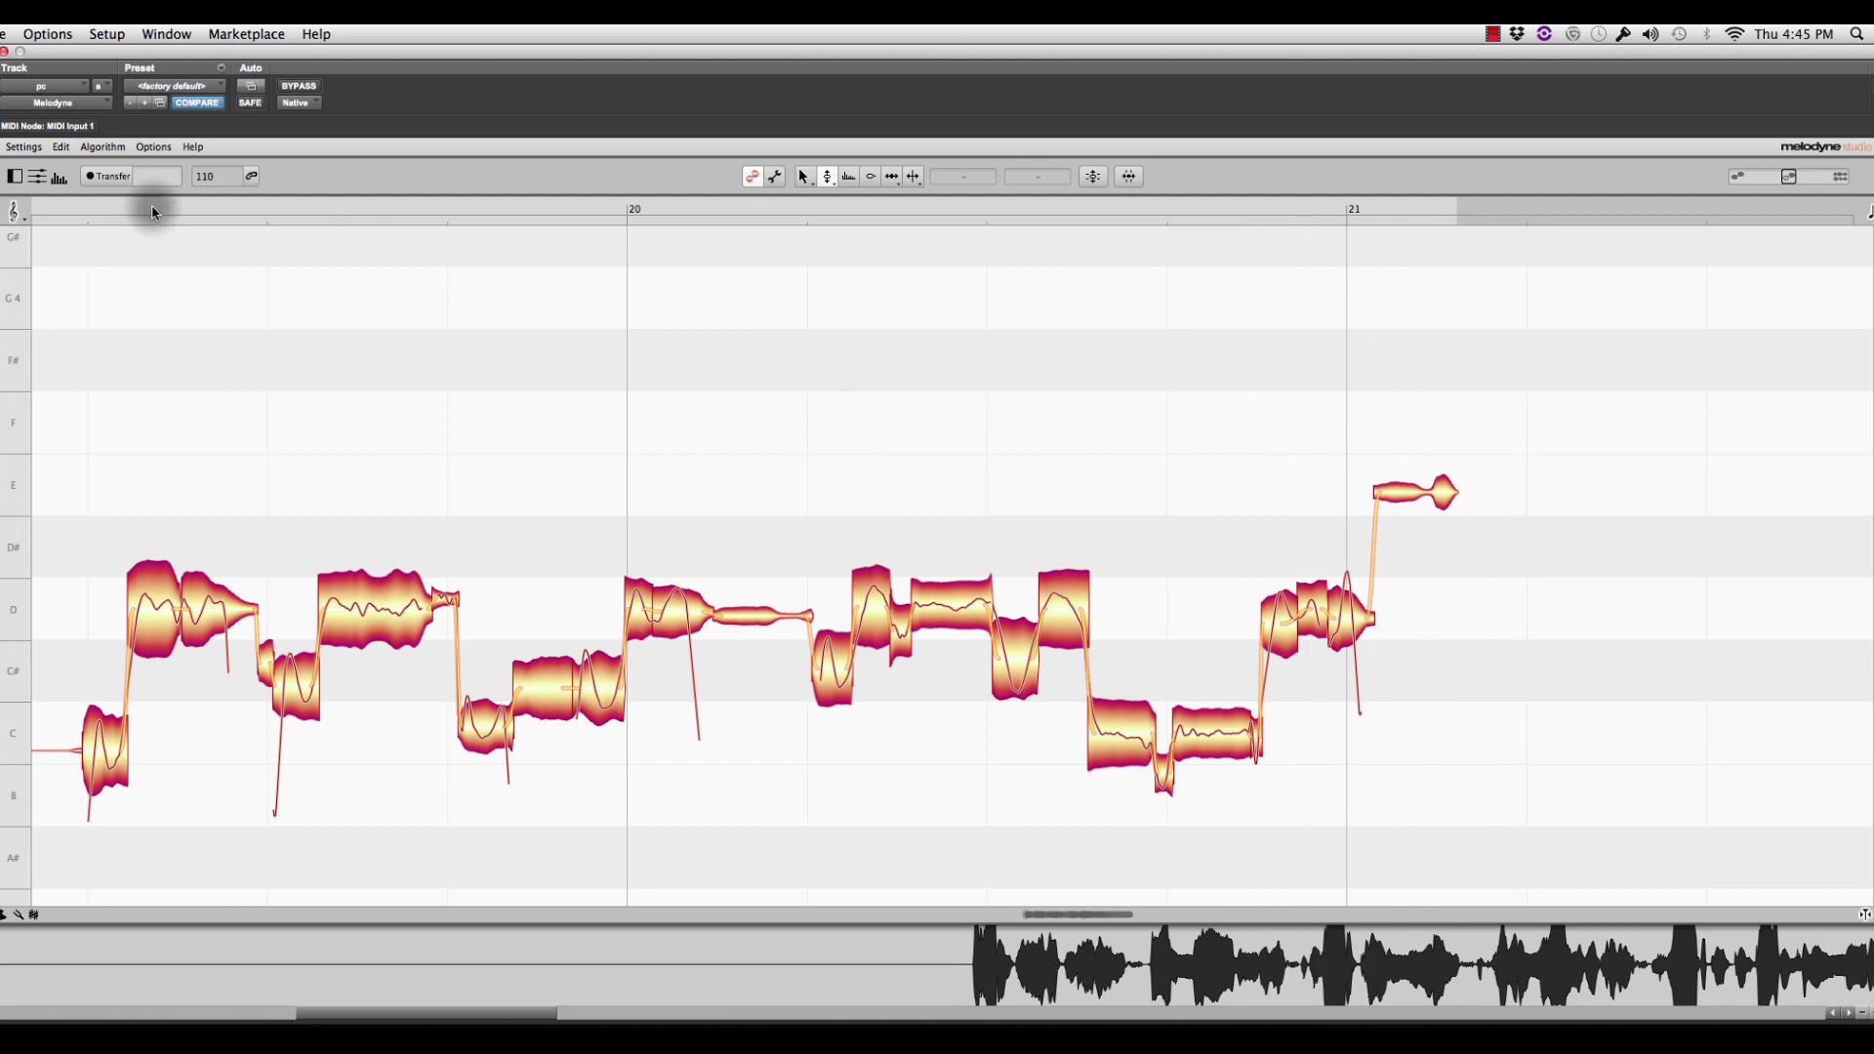
left_click(5, 52)
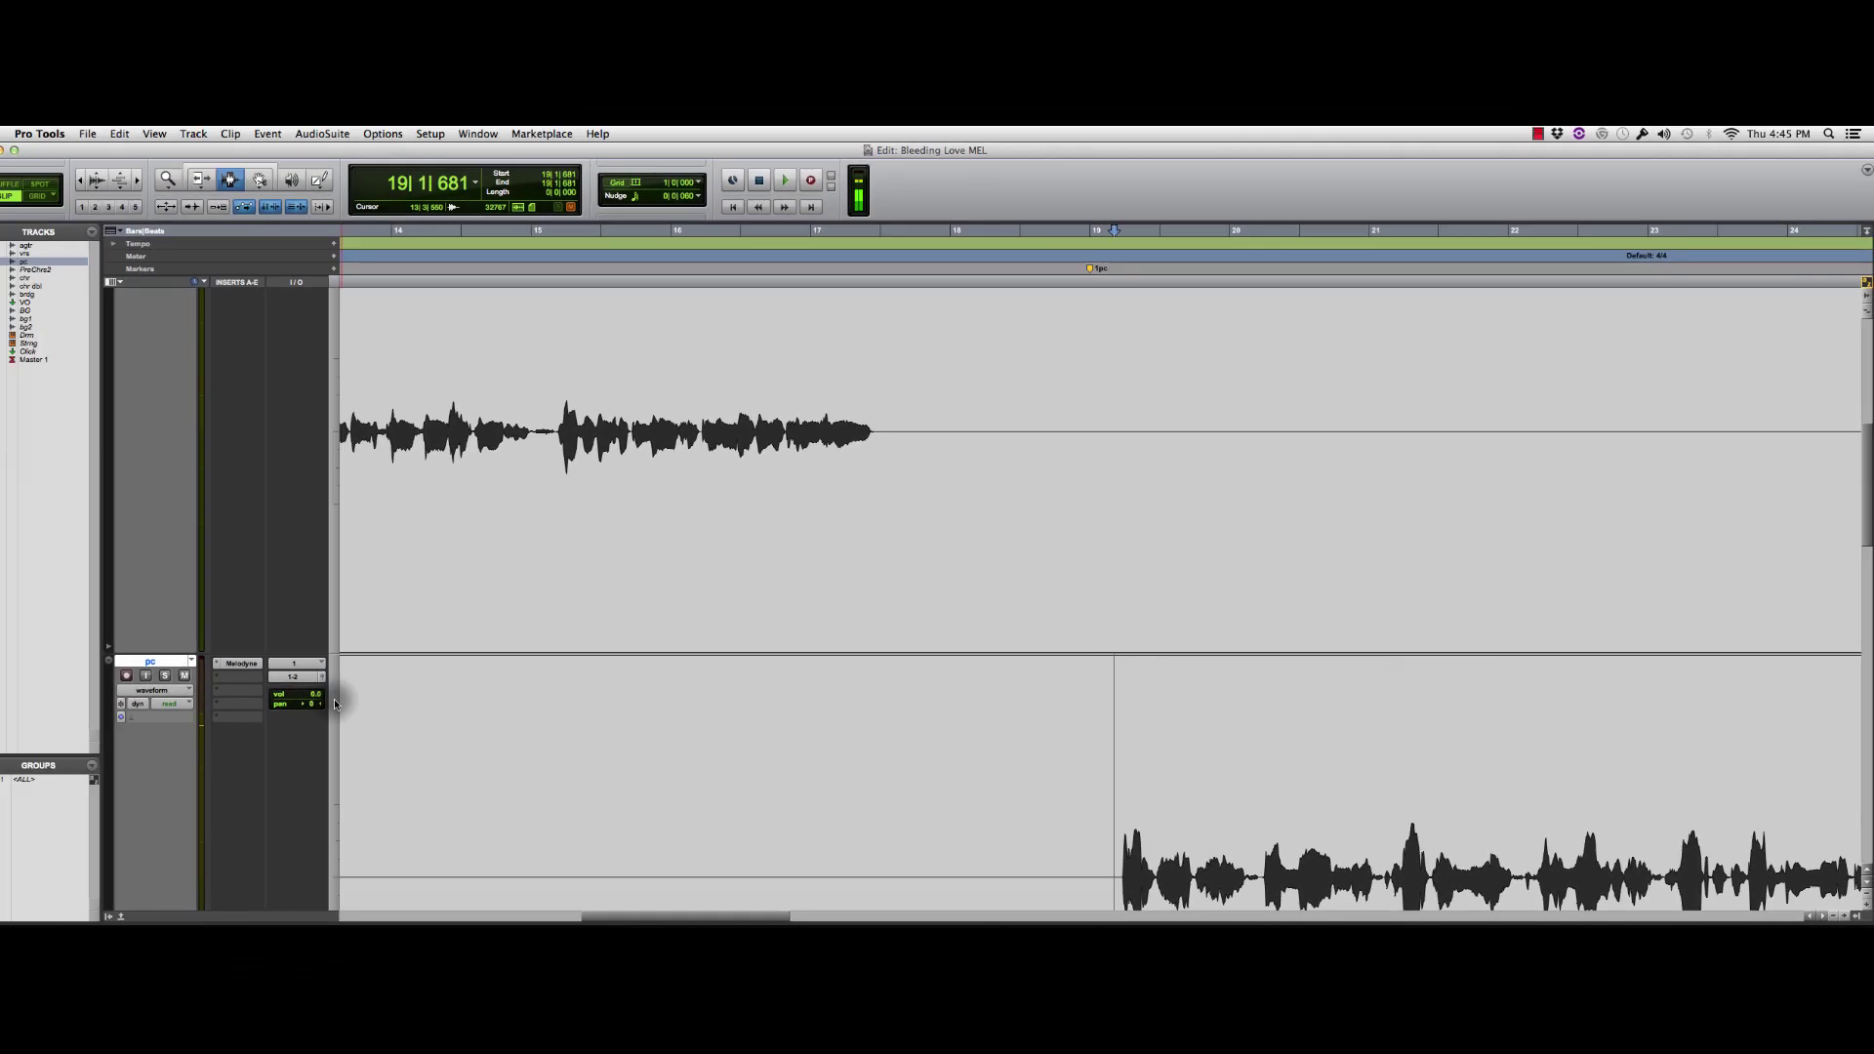
- Reduce the track heights until all tracks show and frame the timeline around the pre-chorus vocal
left_click(354, 700)
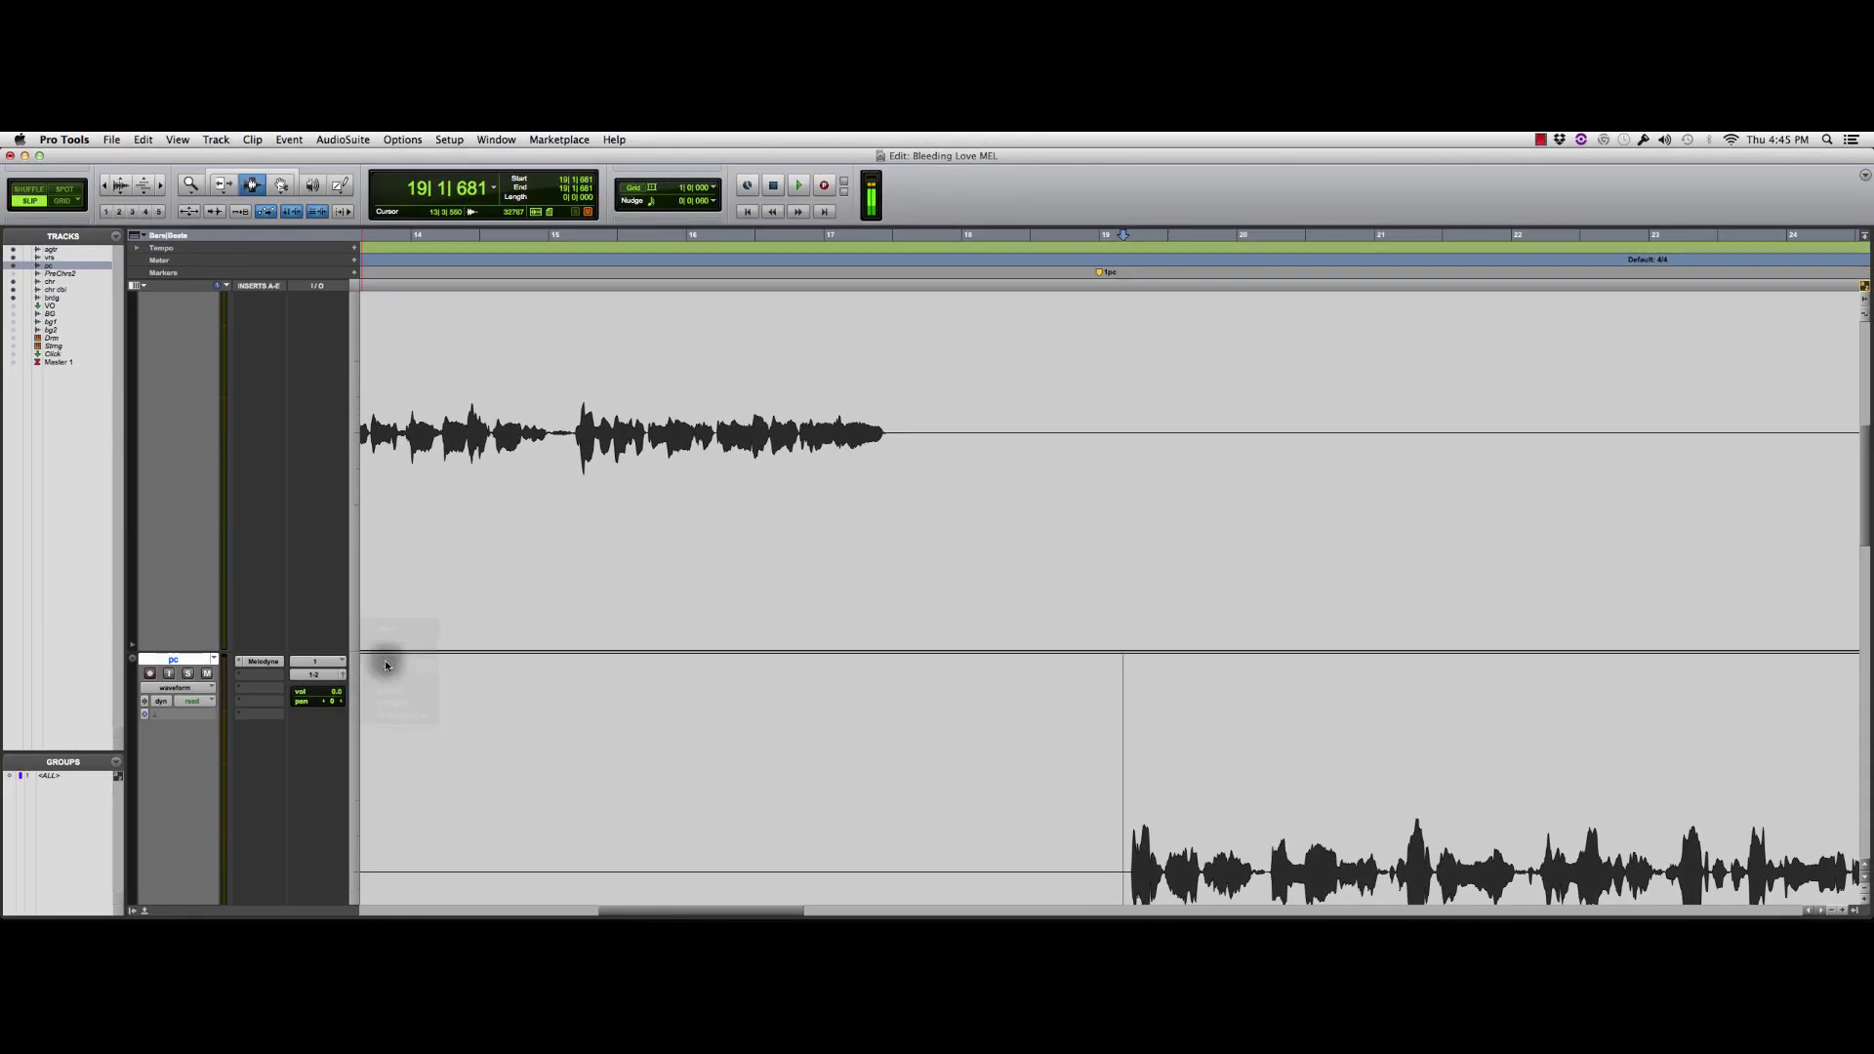
key("ctrl+alt+Down")
key("Down")
key("Down")
key("r")
key("r")
key("r")
key("super+alt+bracketright")
key("super+alt+bracketright")
key("super+alt+bracketright")
key("super+alt+bracketright")
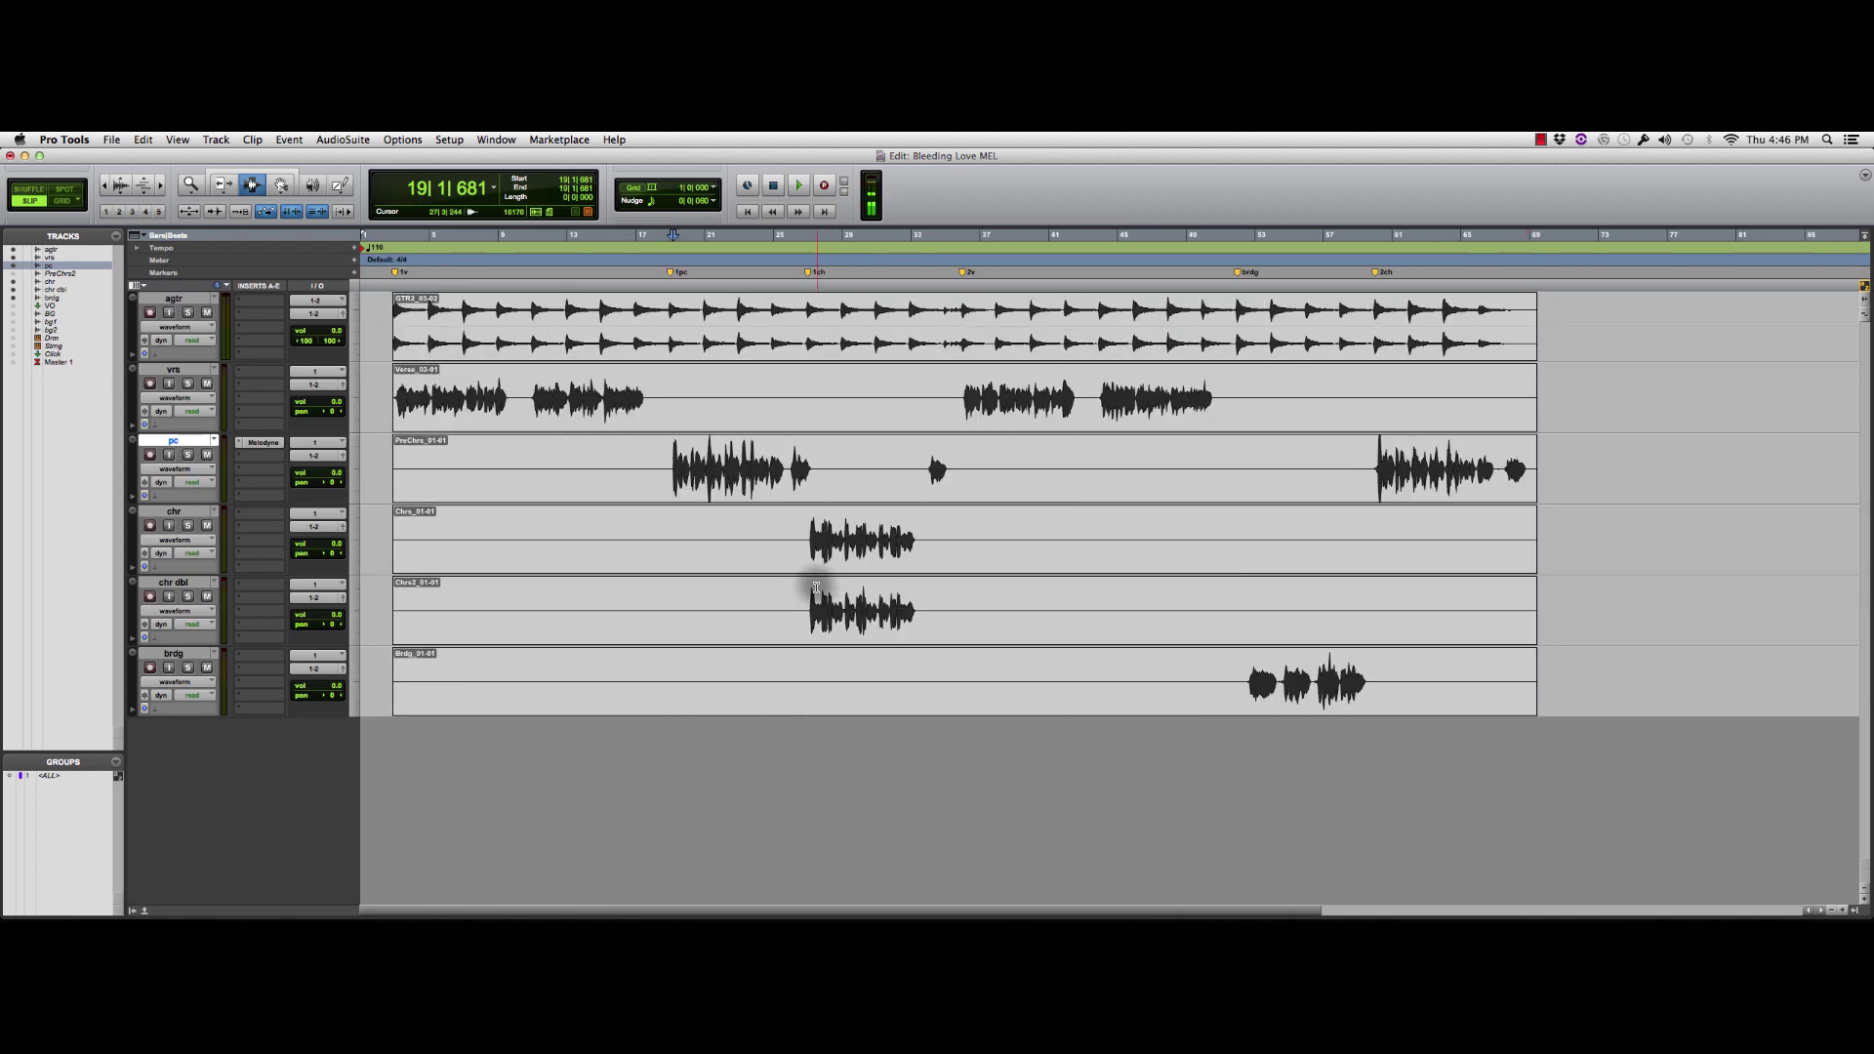
left_click(713, 472)
key("super+bracketright")
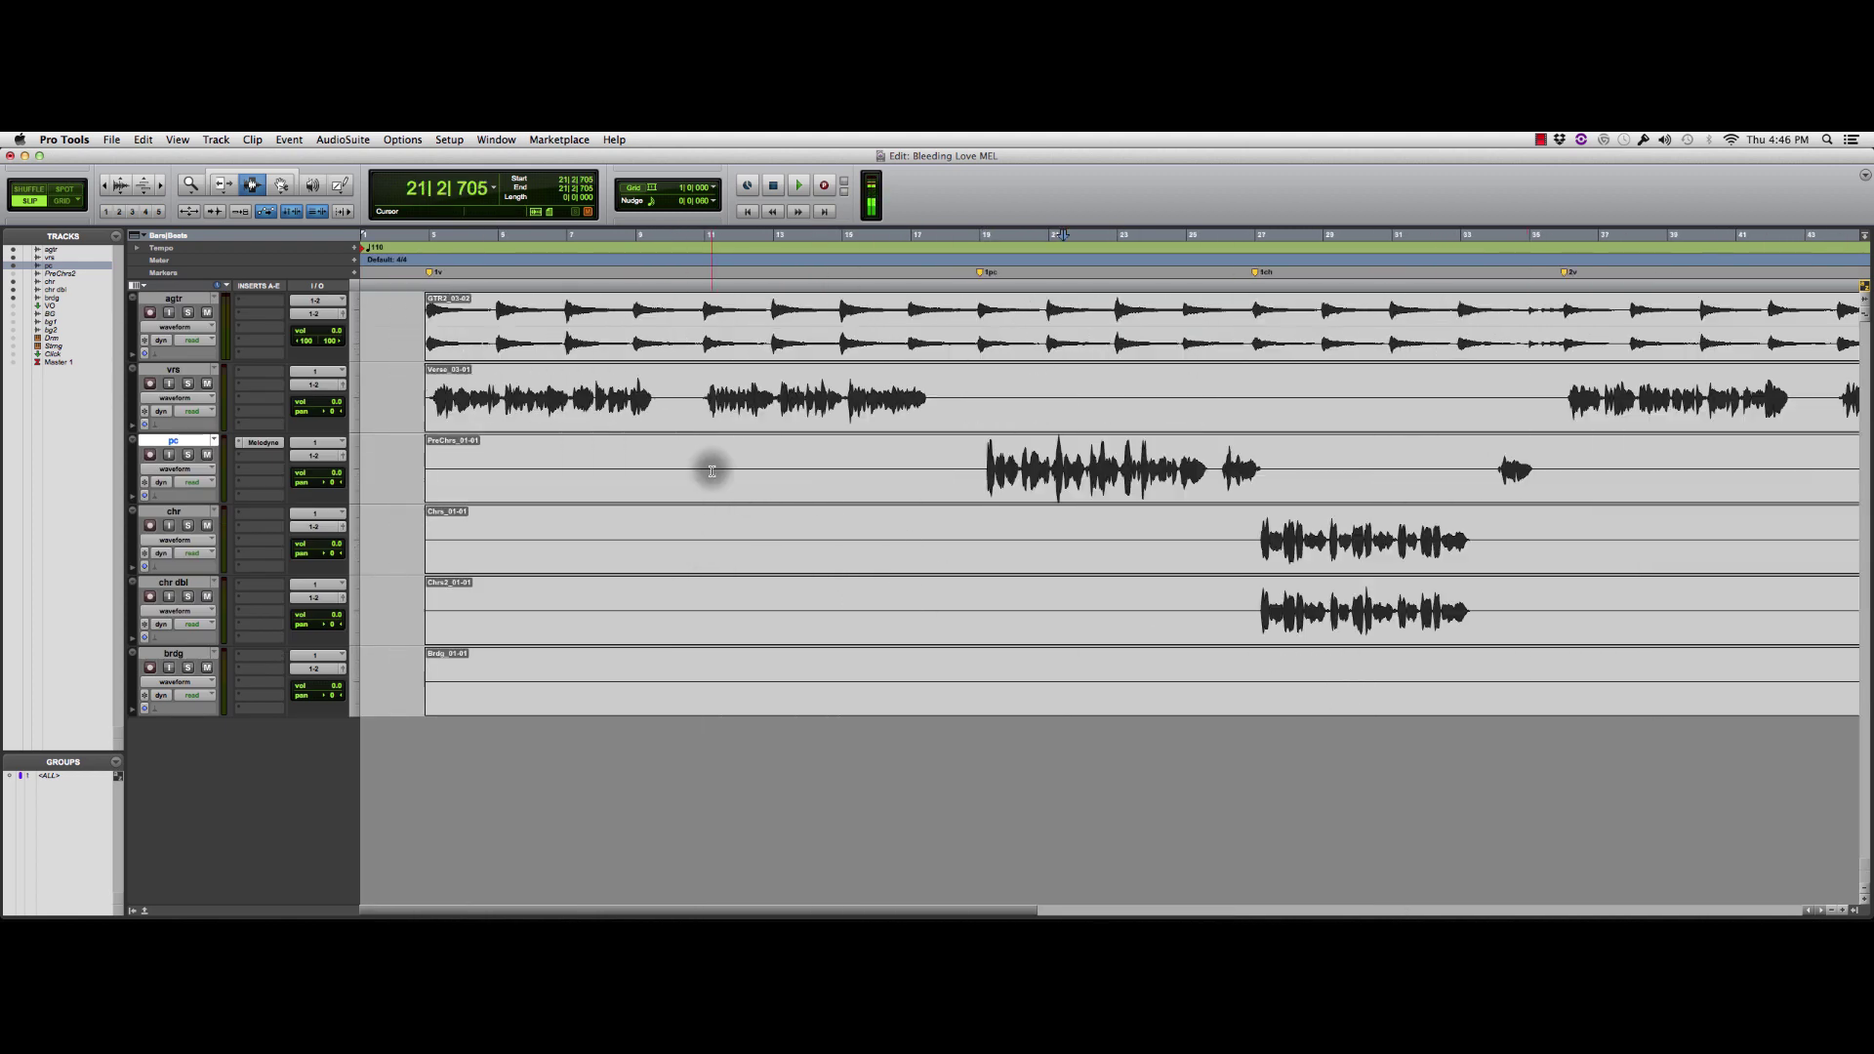
- Add a new audio track directly below the pc track and place the cursor at the pre-chorus start near bar 19
left_click(976, 457)
key("super+shift+n")
key("Return")
left_click(982, 457)
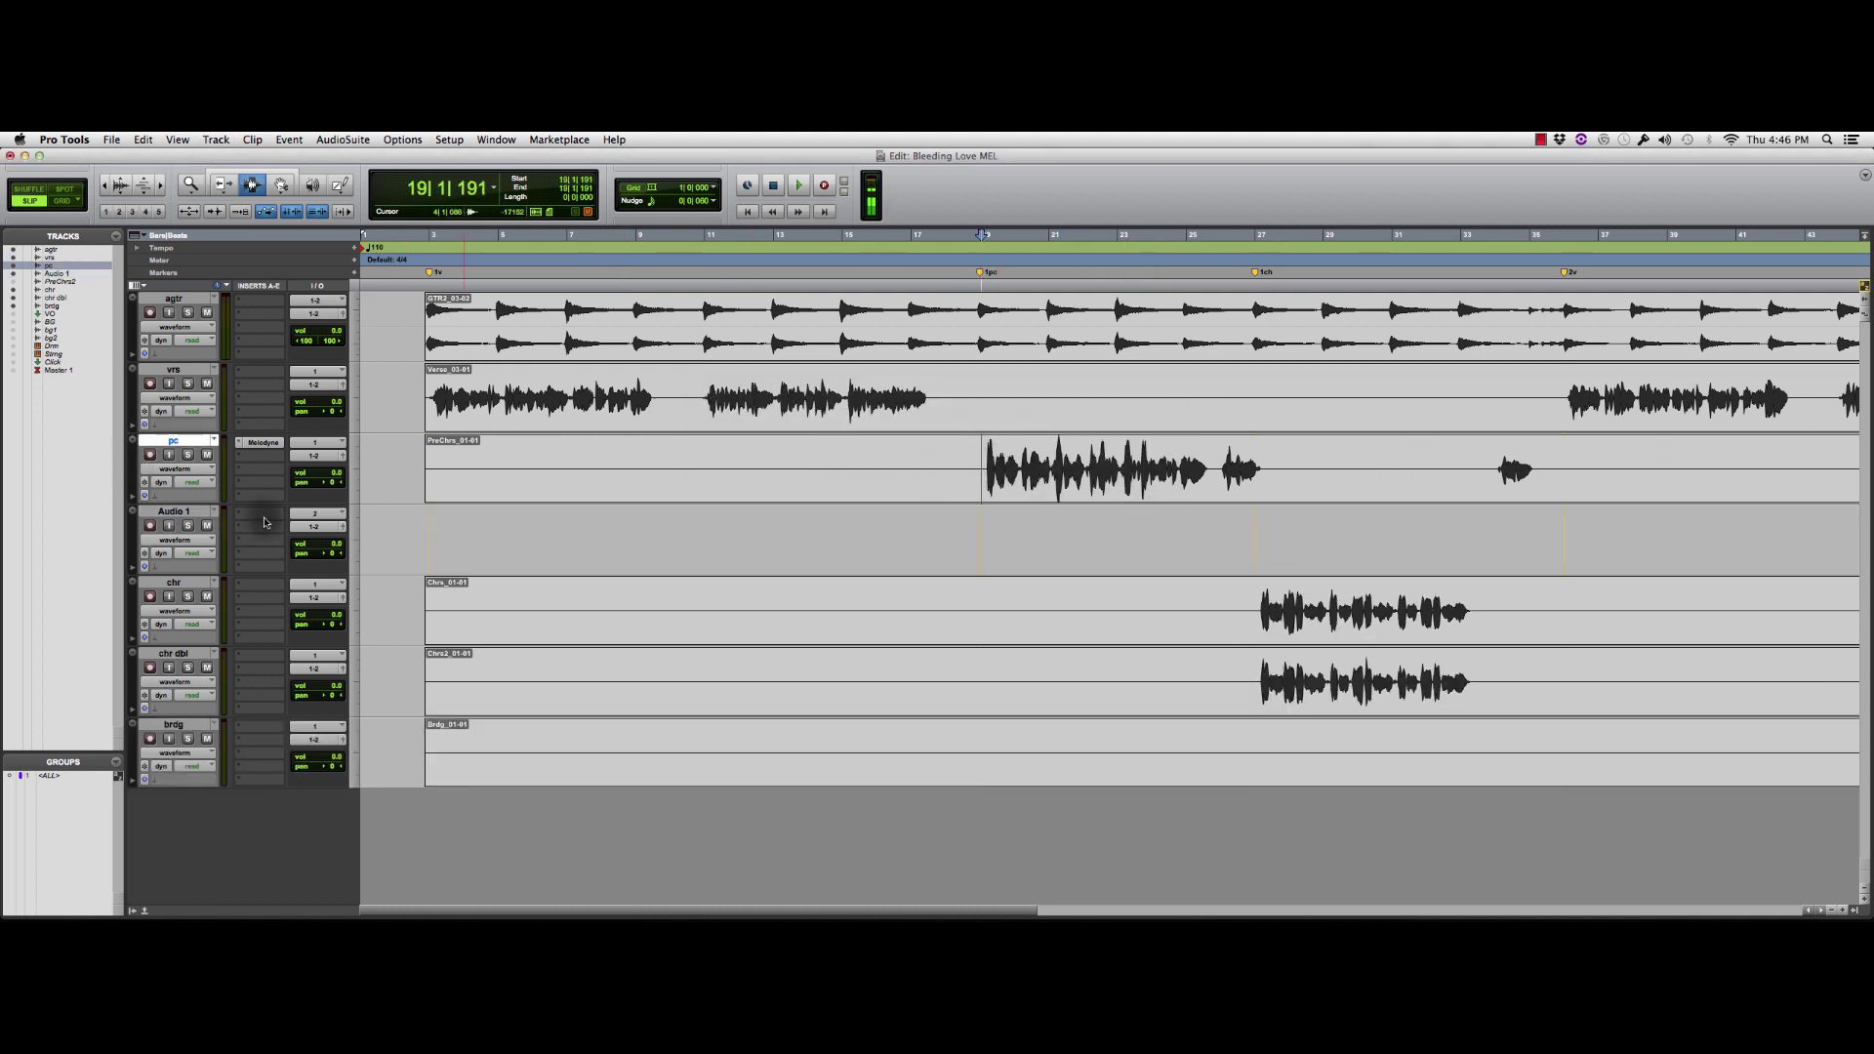
- Route the pc track's output to Bus 1 (Mono) and set the new audio track's input to the same bus
left_click(315, 455)
mouse_move(352, 470)
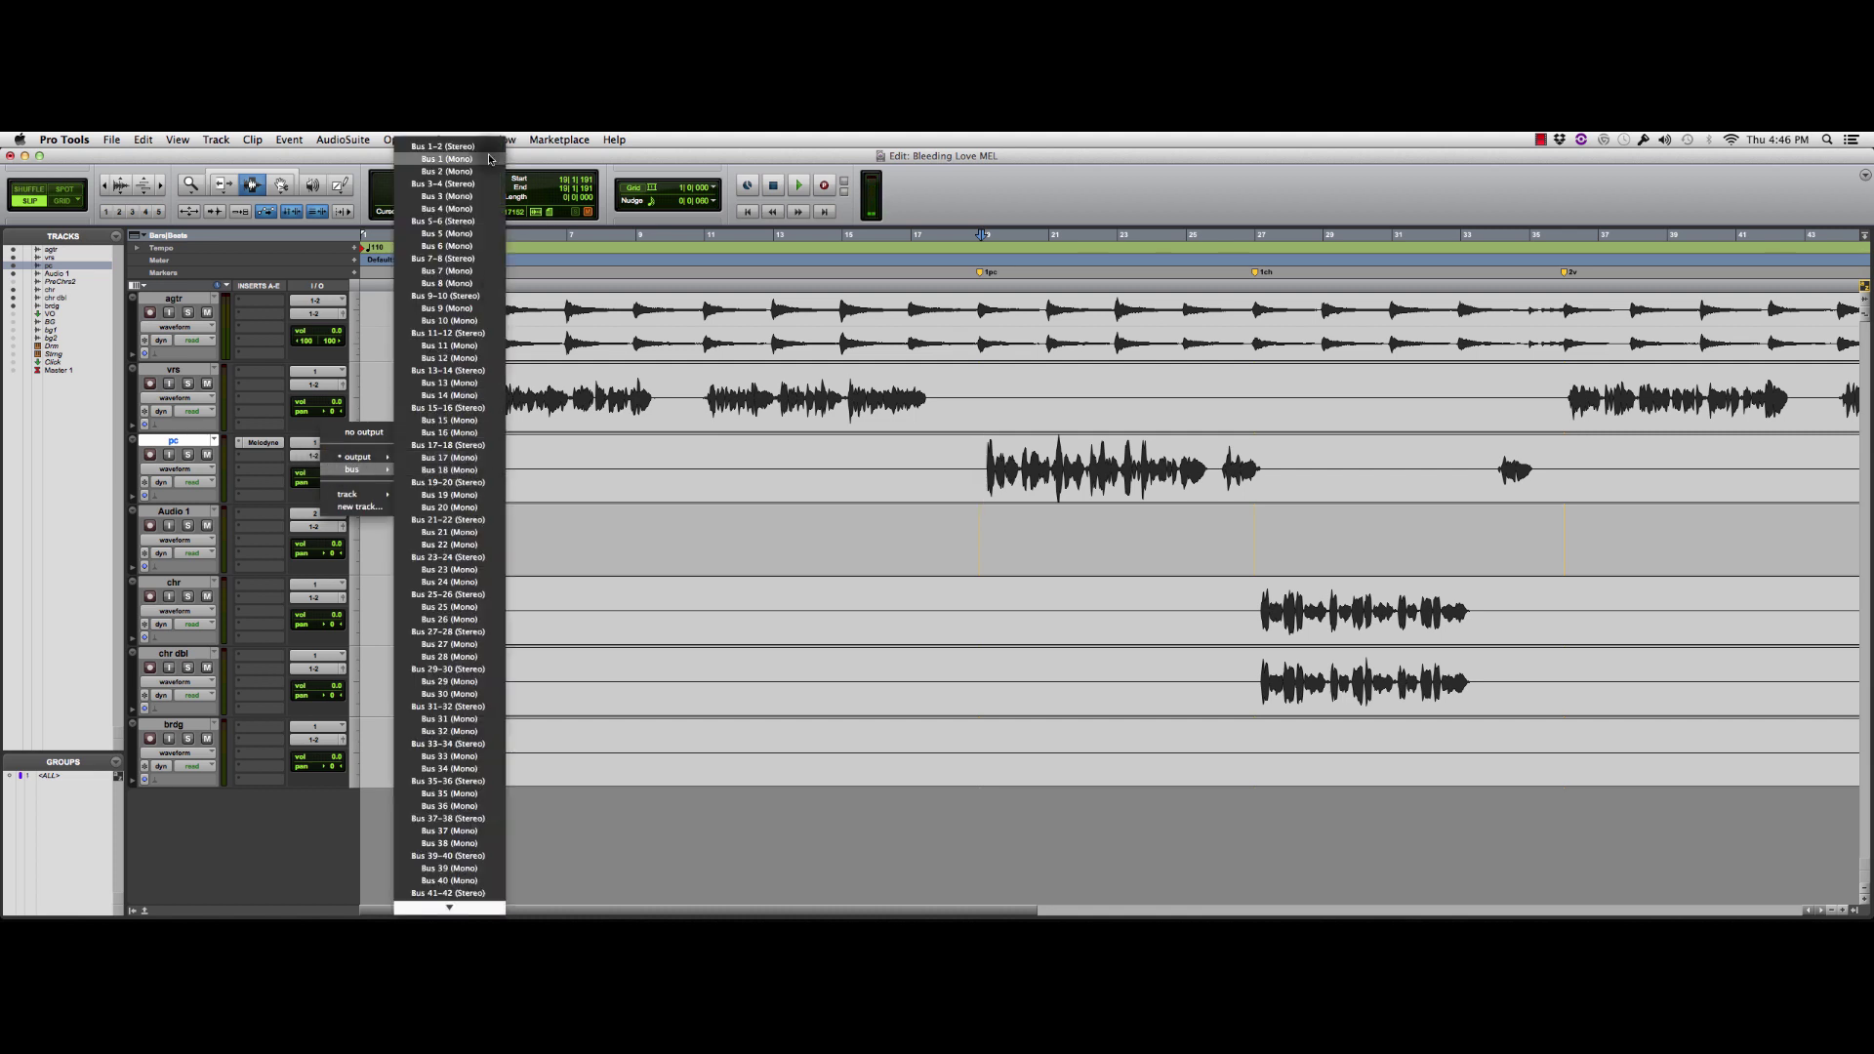
left_click(488, 159)
left_click(333, 516)
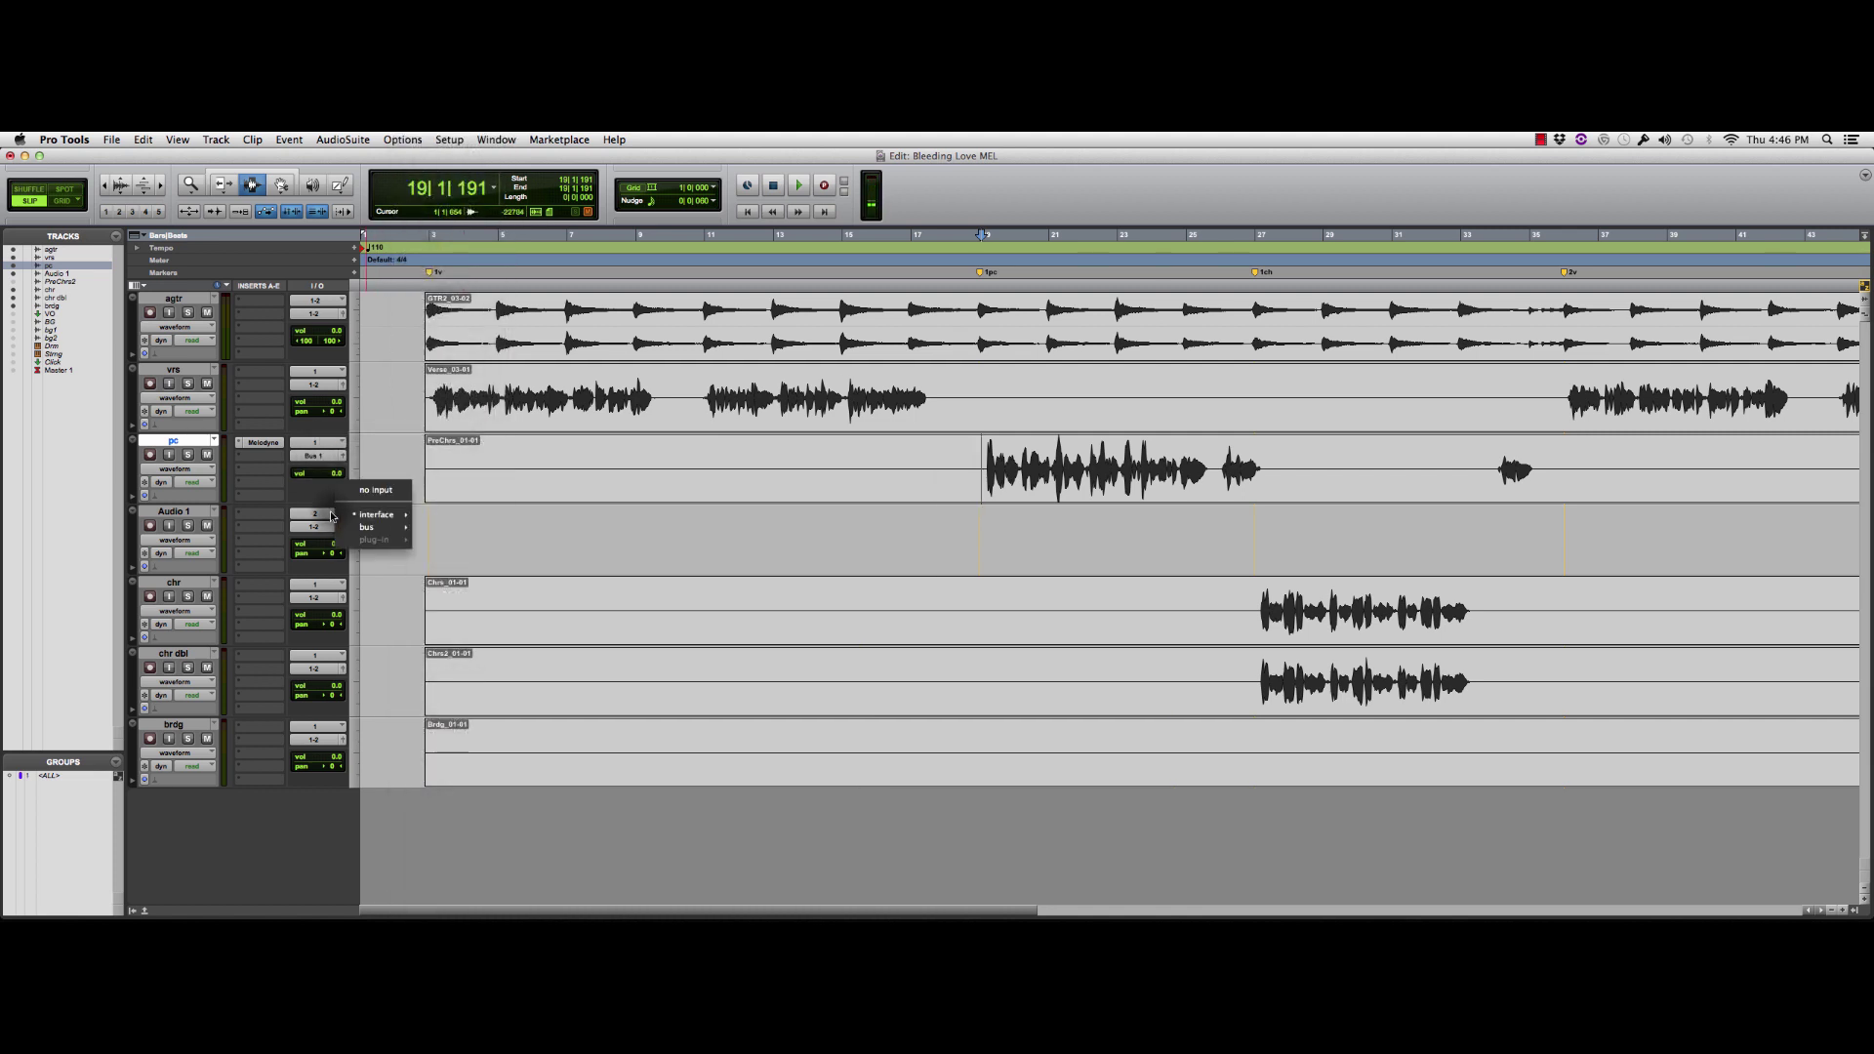
mouse_move(376, 527)
left_click(491, 151)
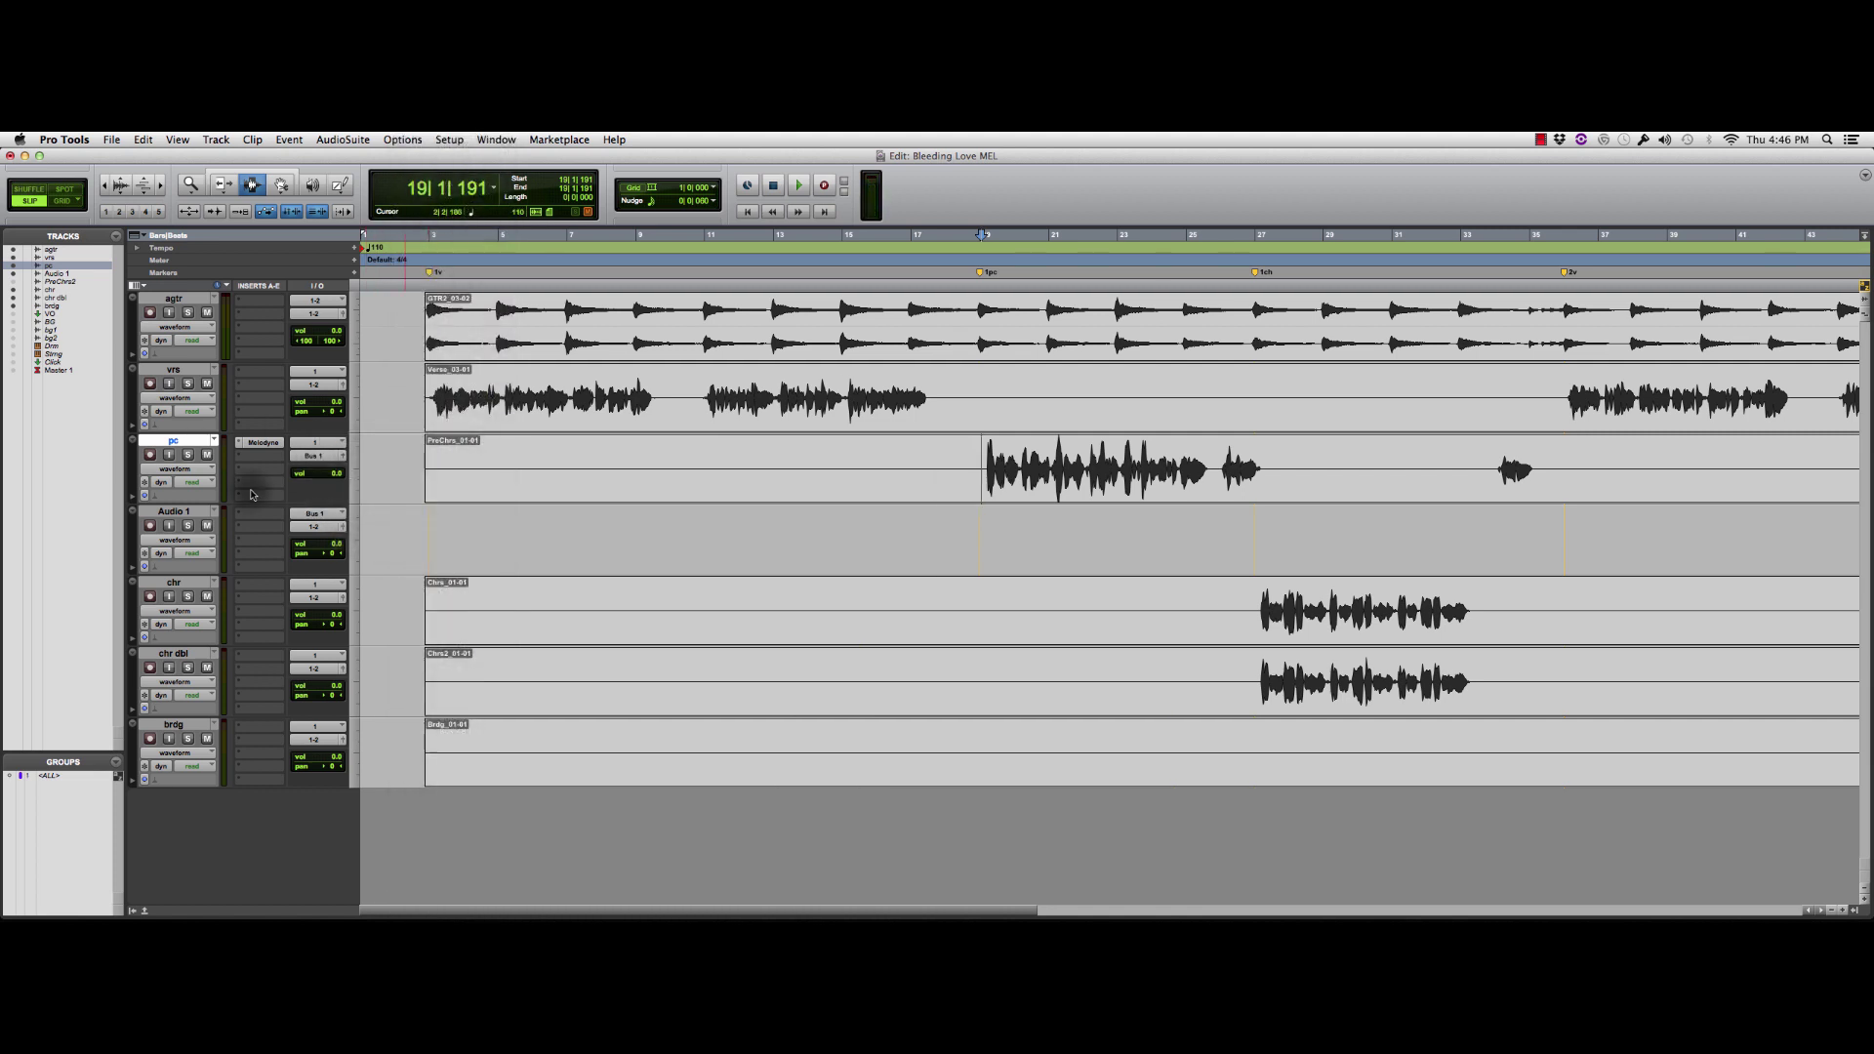
- Record-enable the new track with input monitoring on and rename it pc.t
left_click(170, 527)
double_click(171, 512)
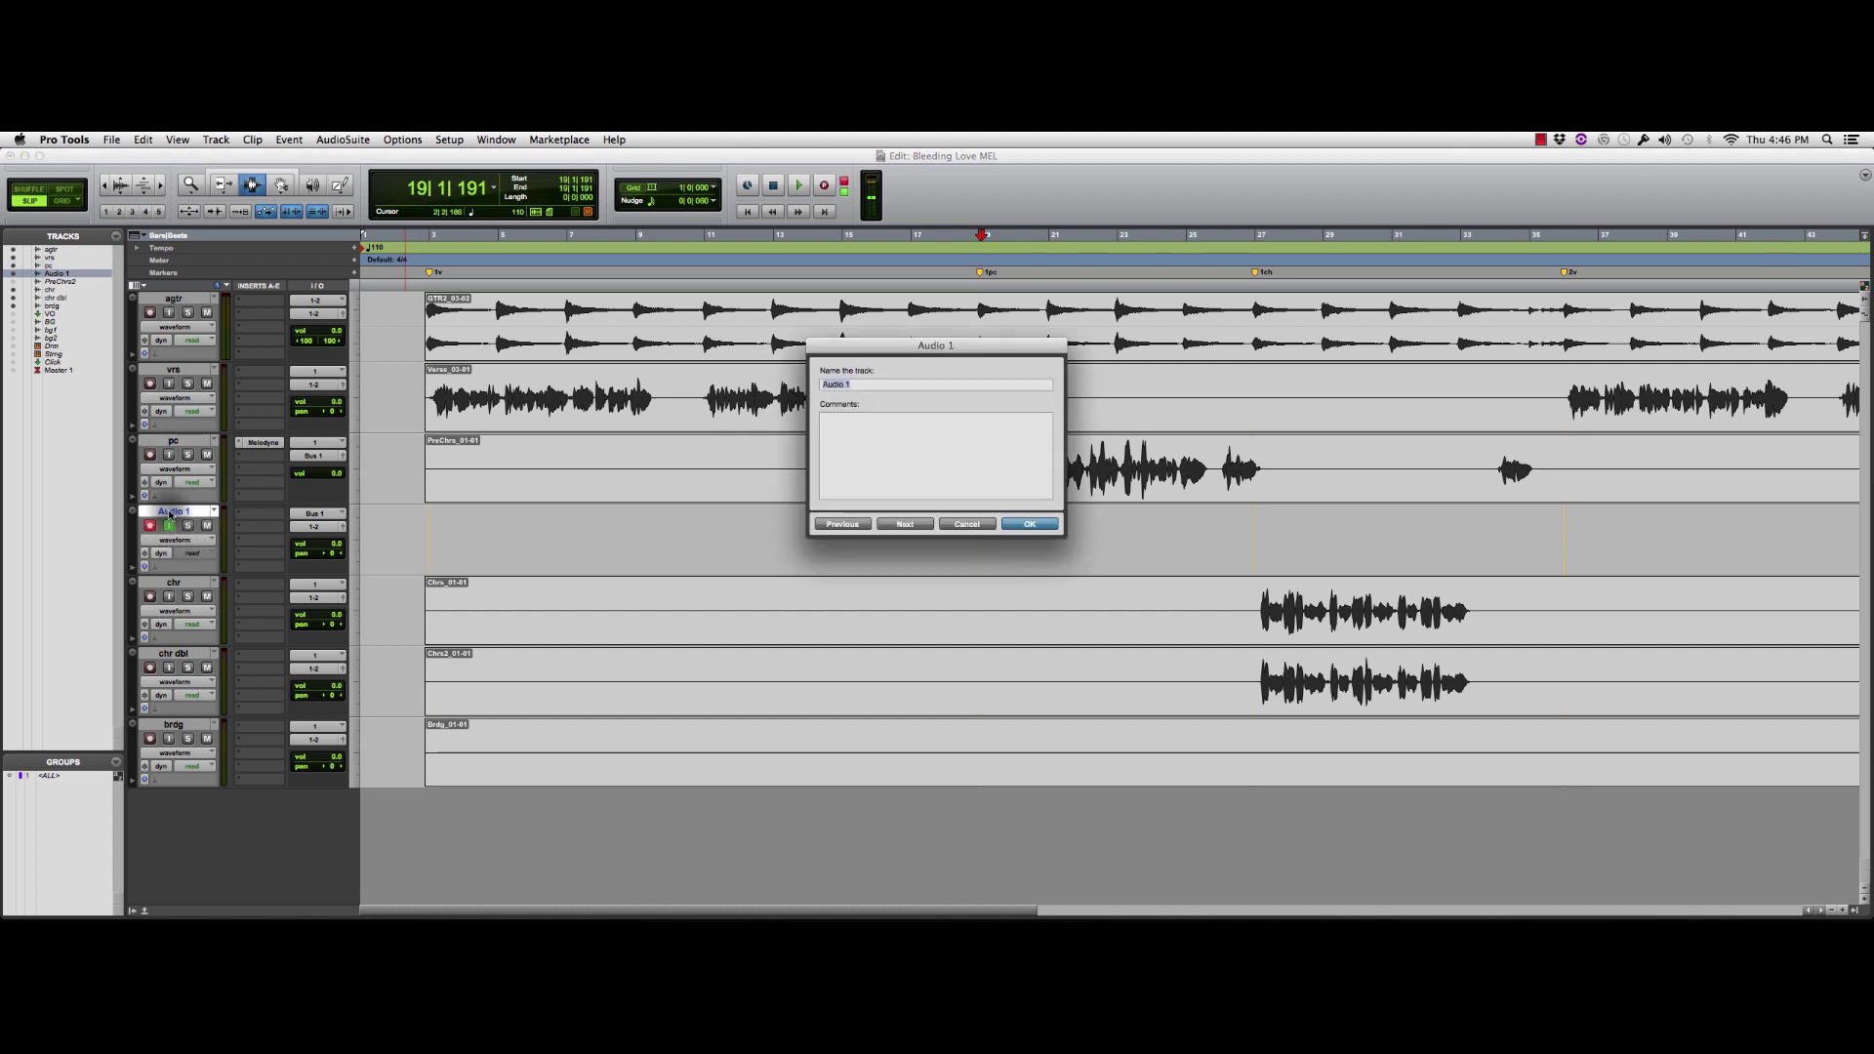
type("pc d")
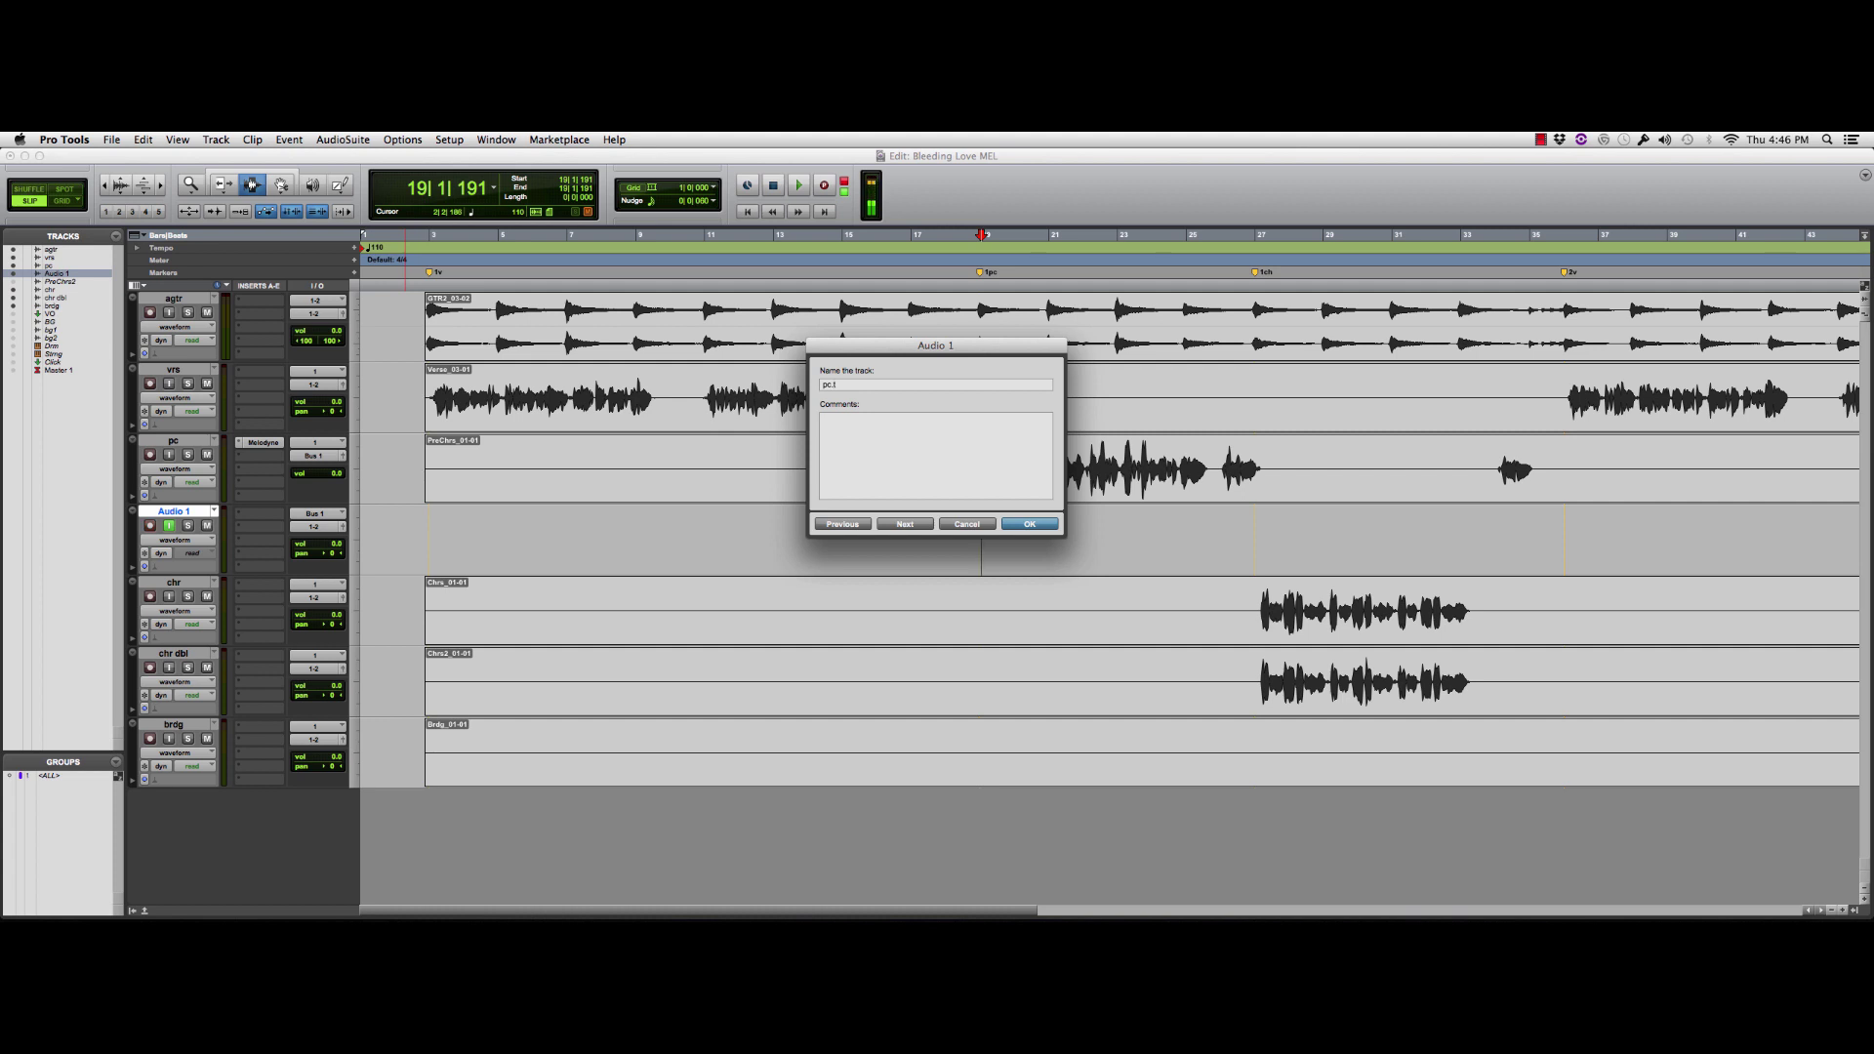
key("Return")
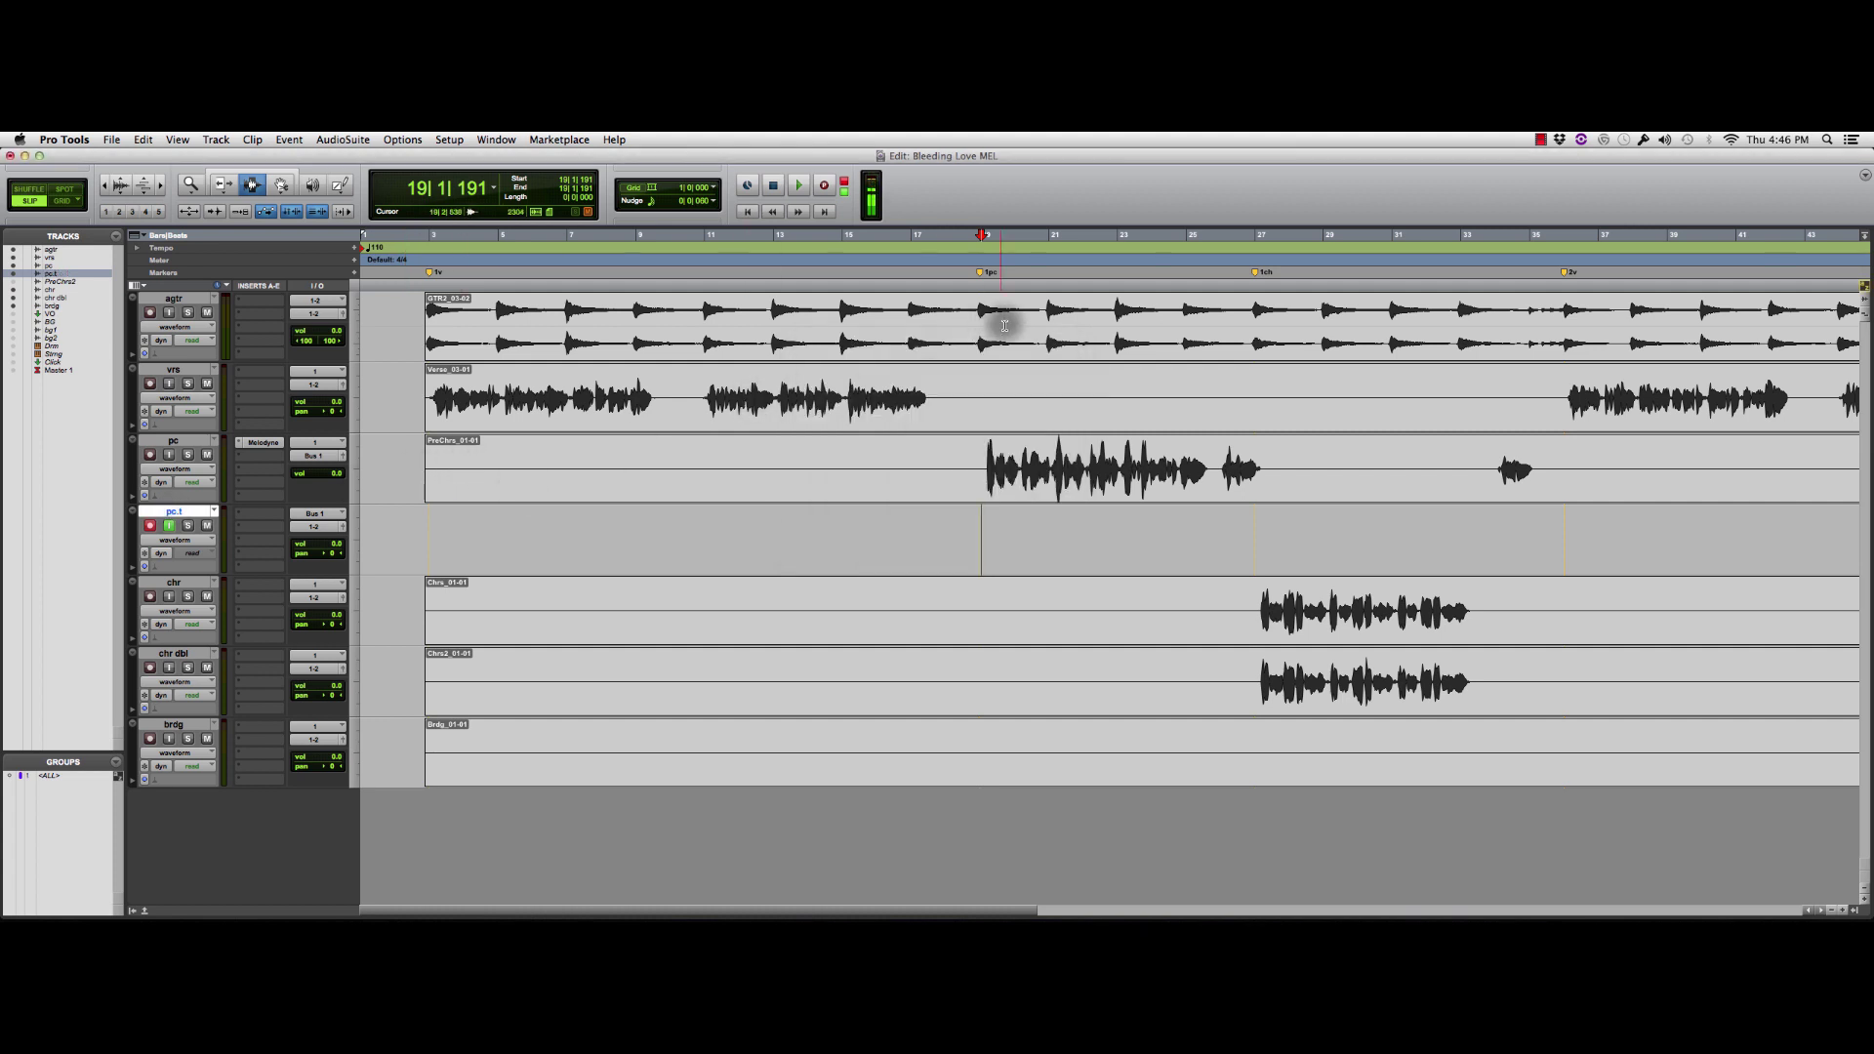
- Switch to Grid mode and record the tuned pre-chorus vocal onto pc.t from bar 19 to just past bar 21
key("F4")
left_click(981, 469)
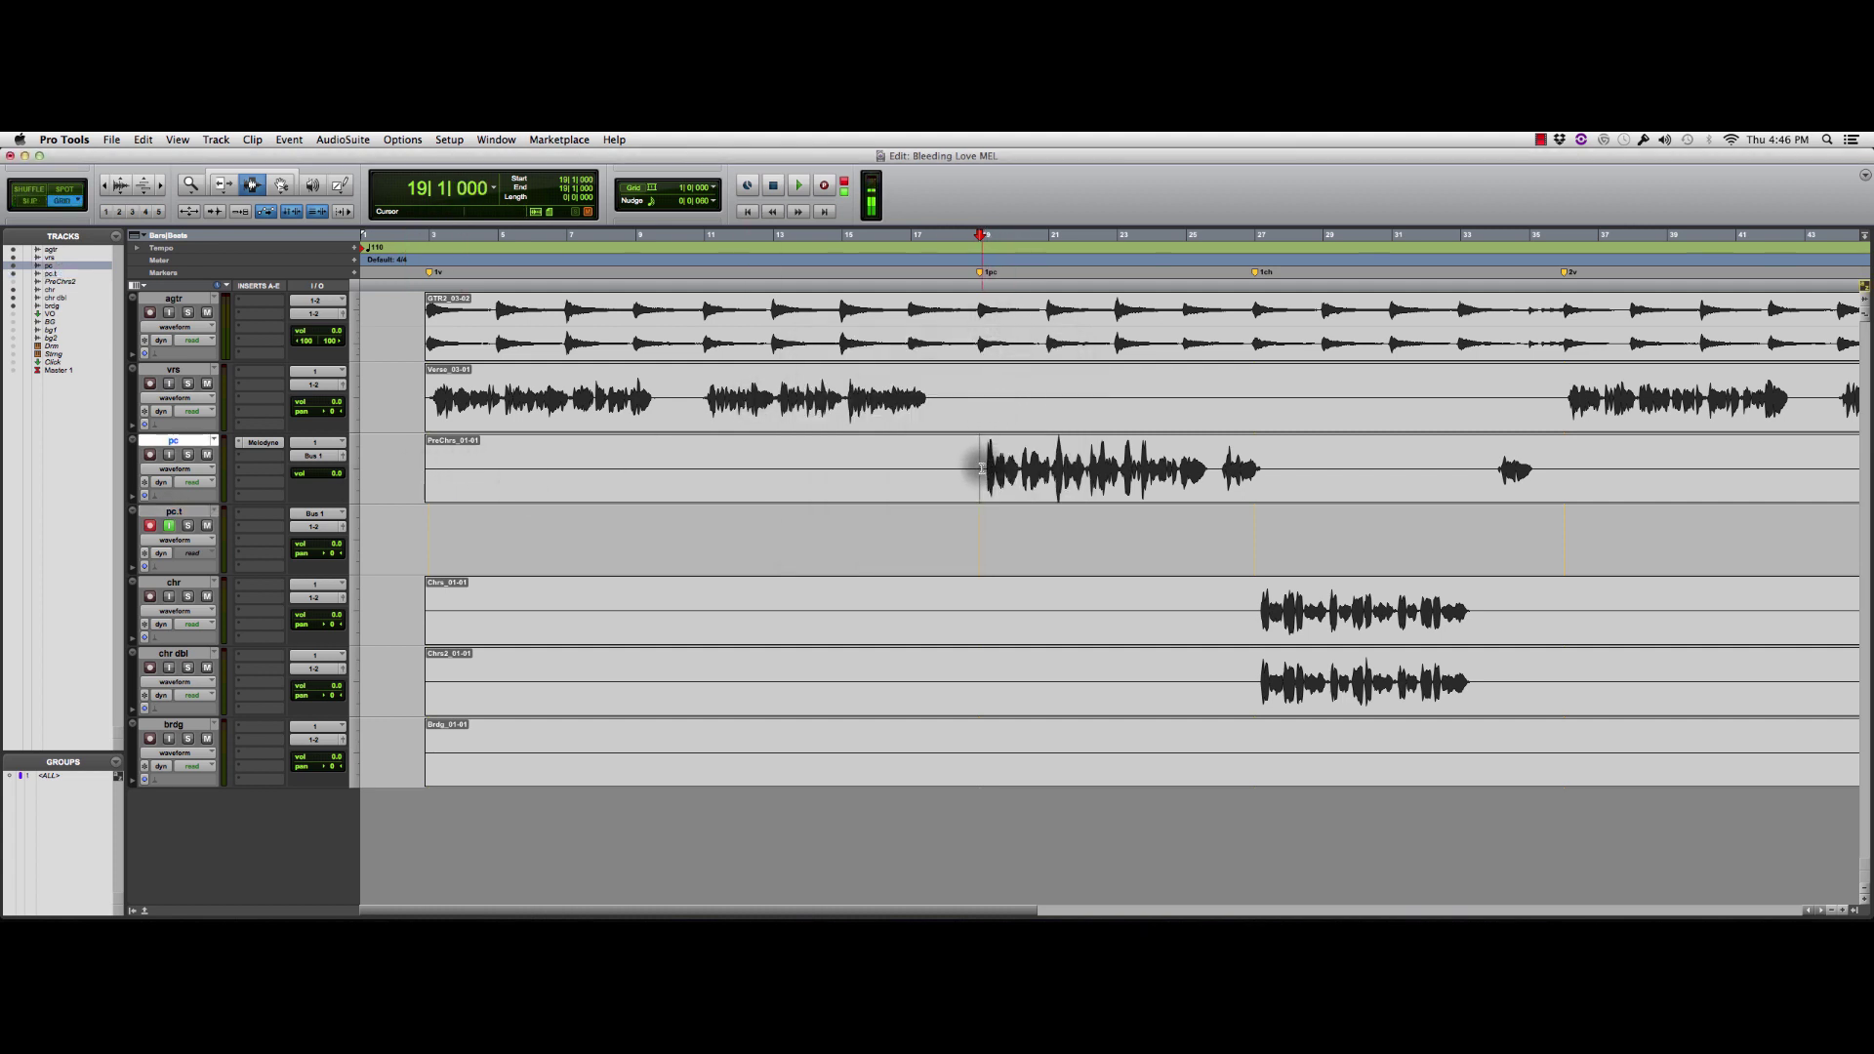
key("super+space")
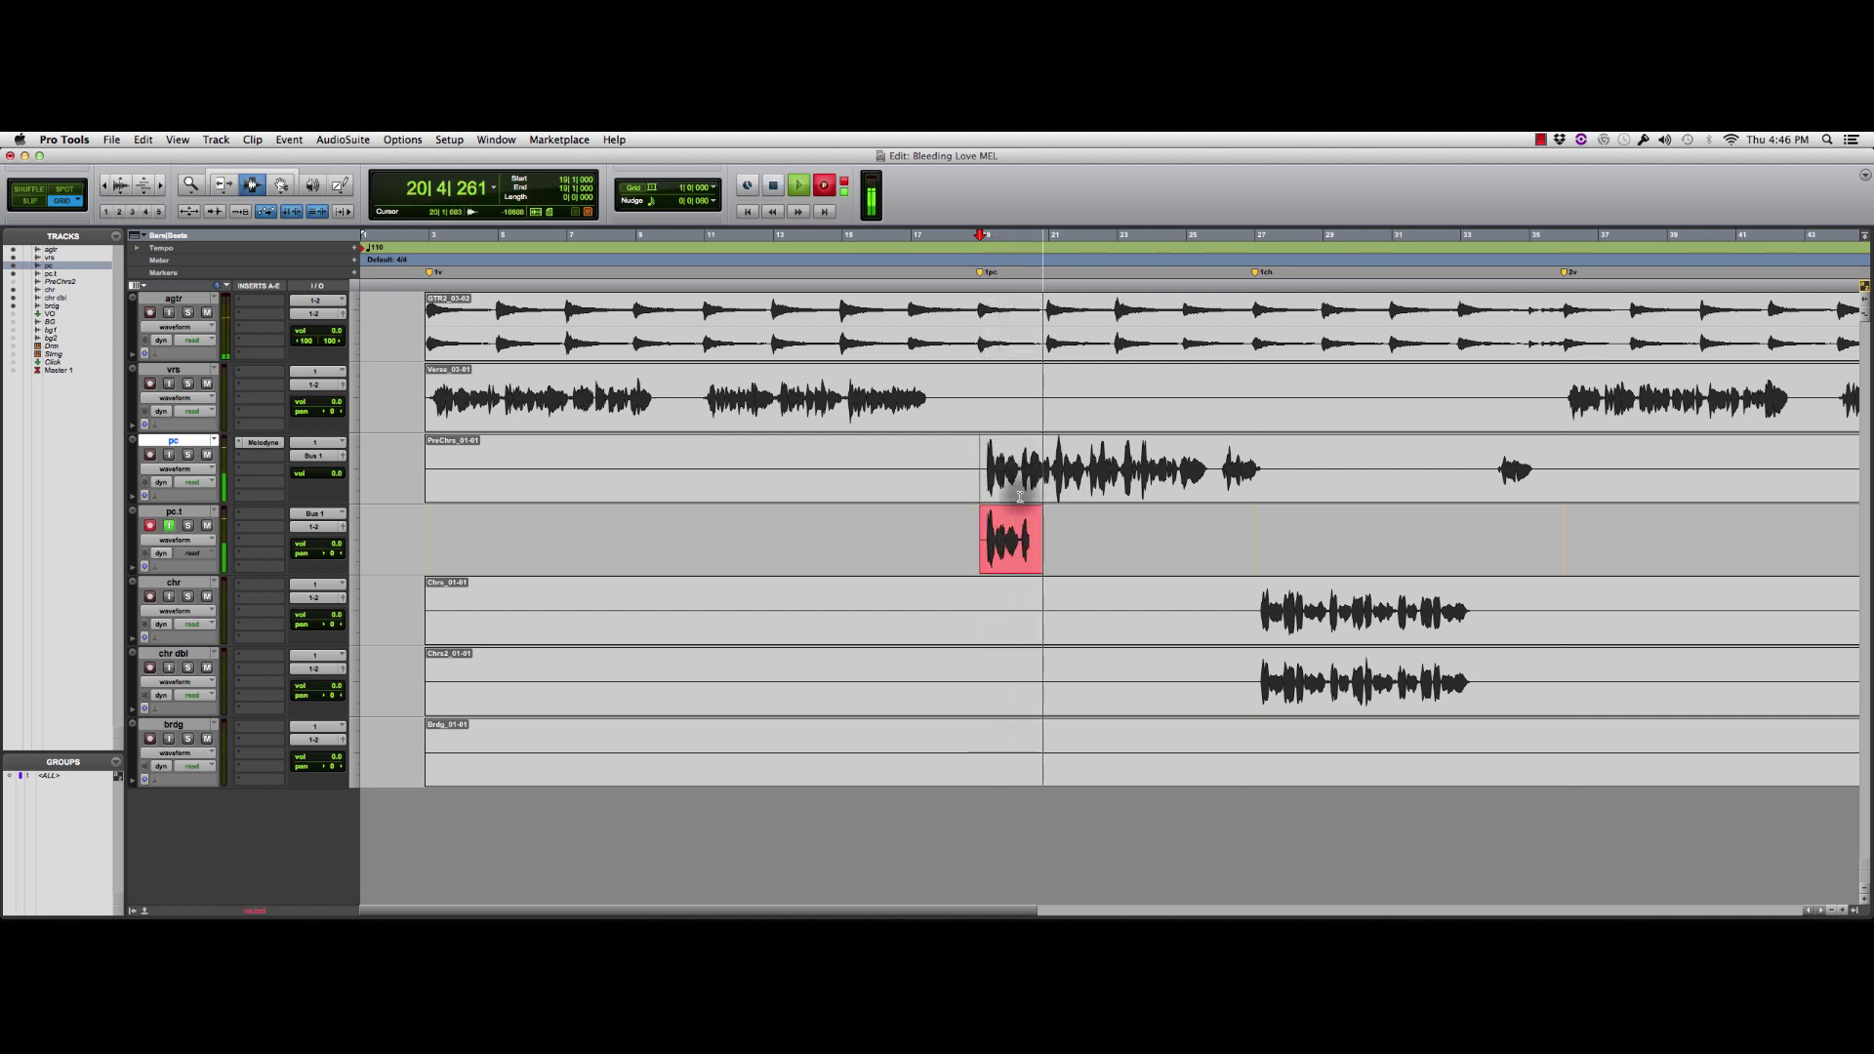
key("space")
- Mute the original pc track, make it inactive and return the cursor to the start of bar 19
left_click(1044, 520)
key("super+bracketright")
key("super+bracketright")
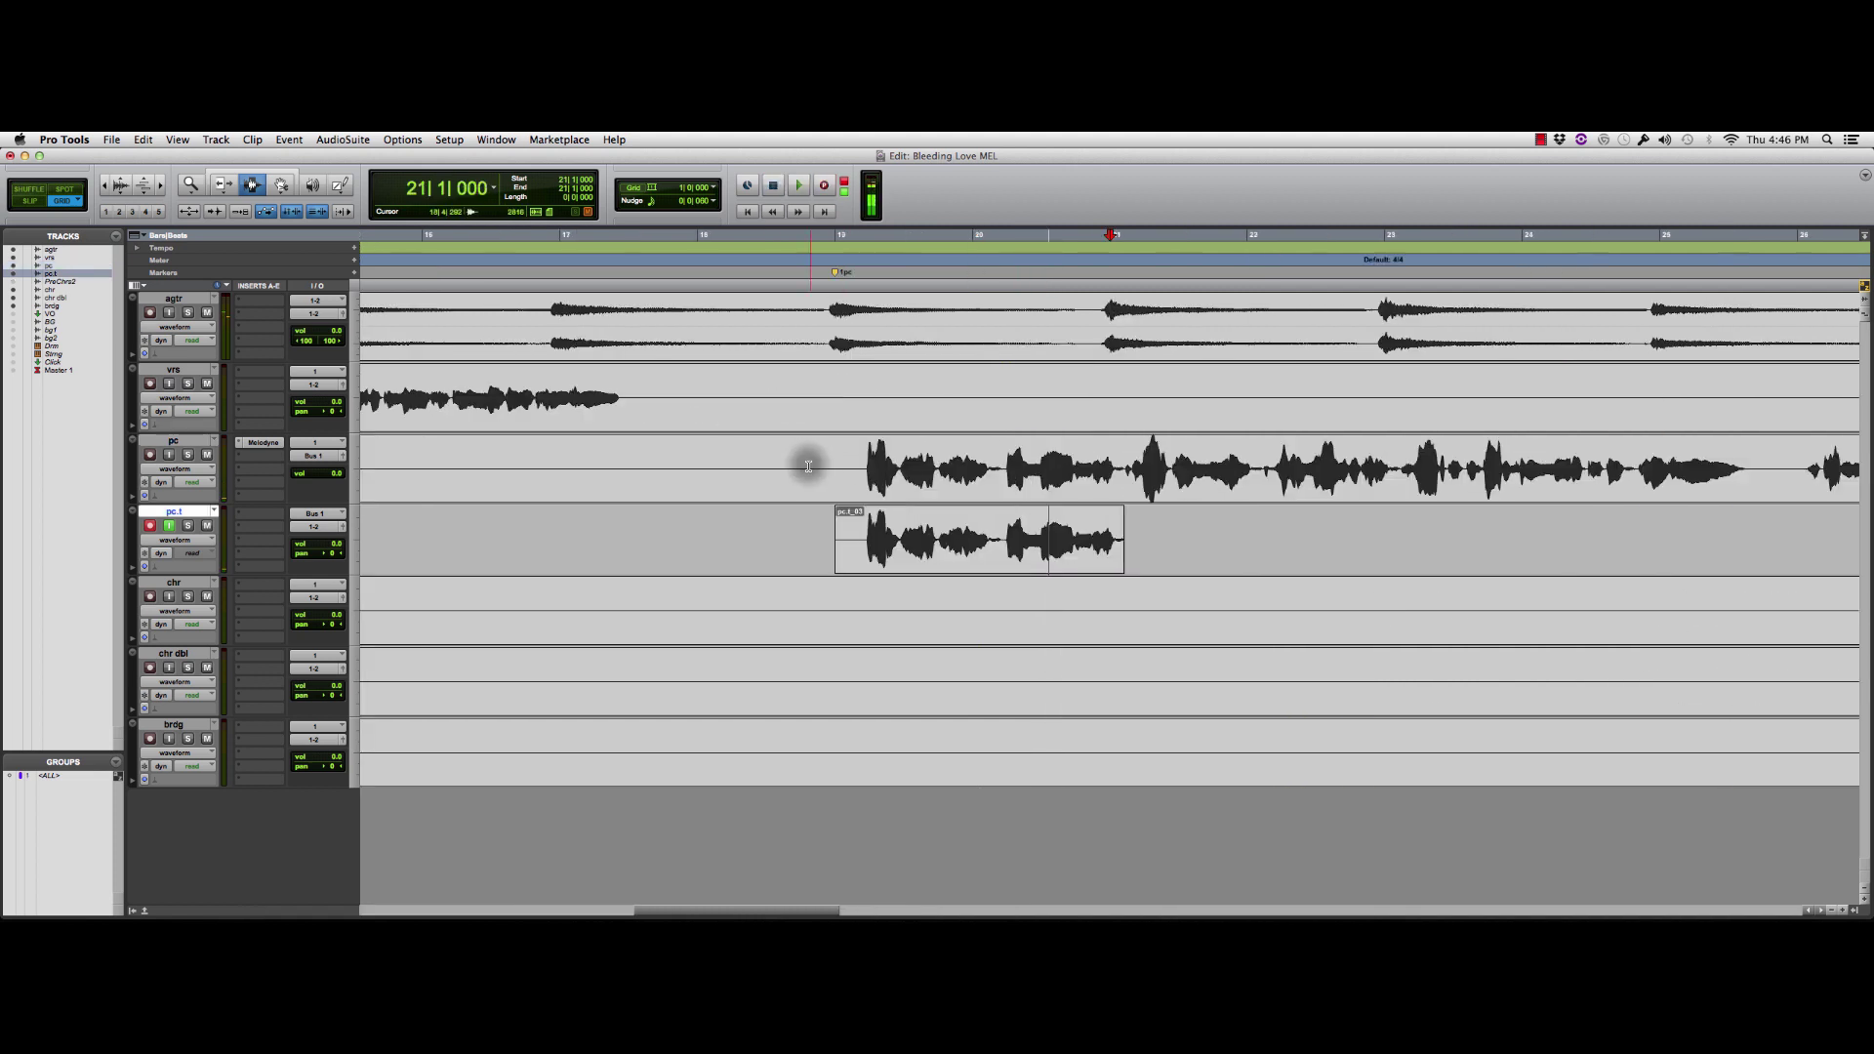
left_click(208, 455)
right_click(207, 439)
key("Escape")
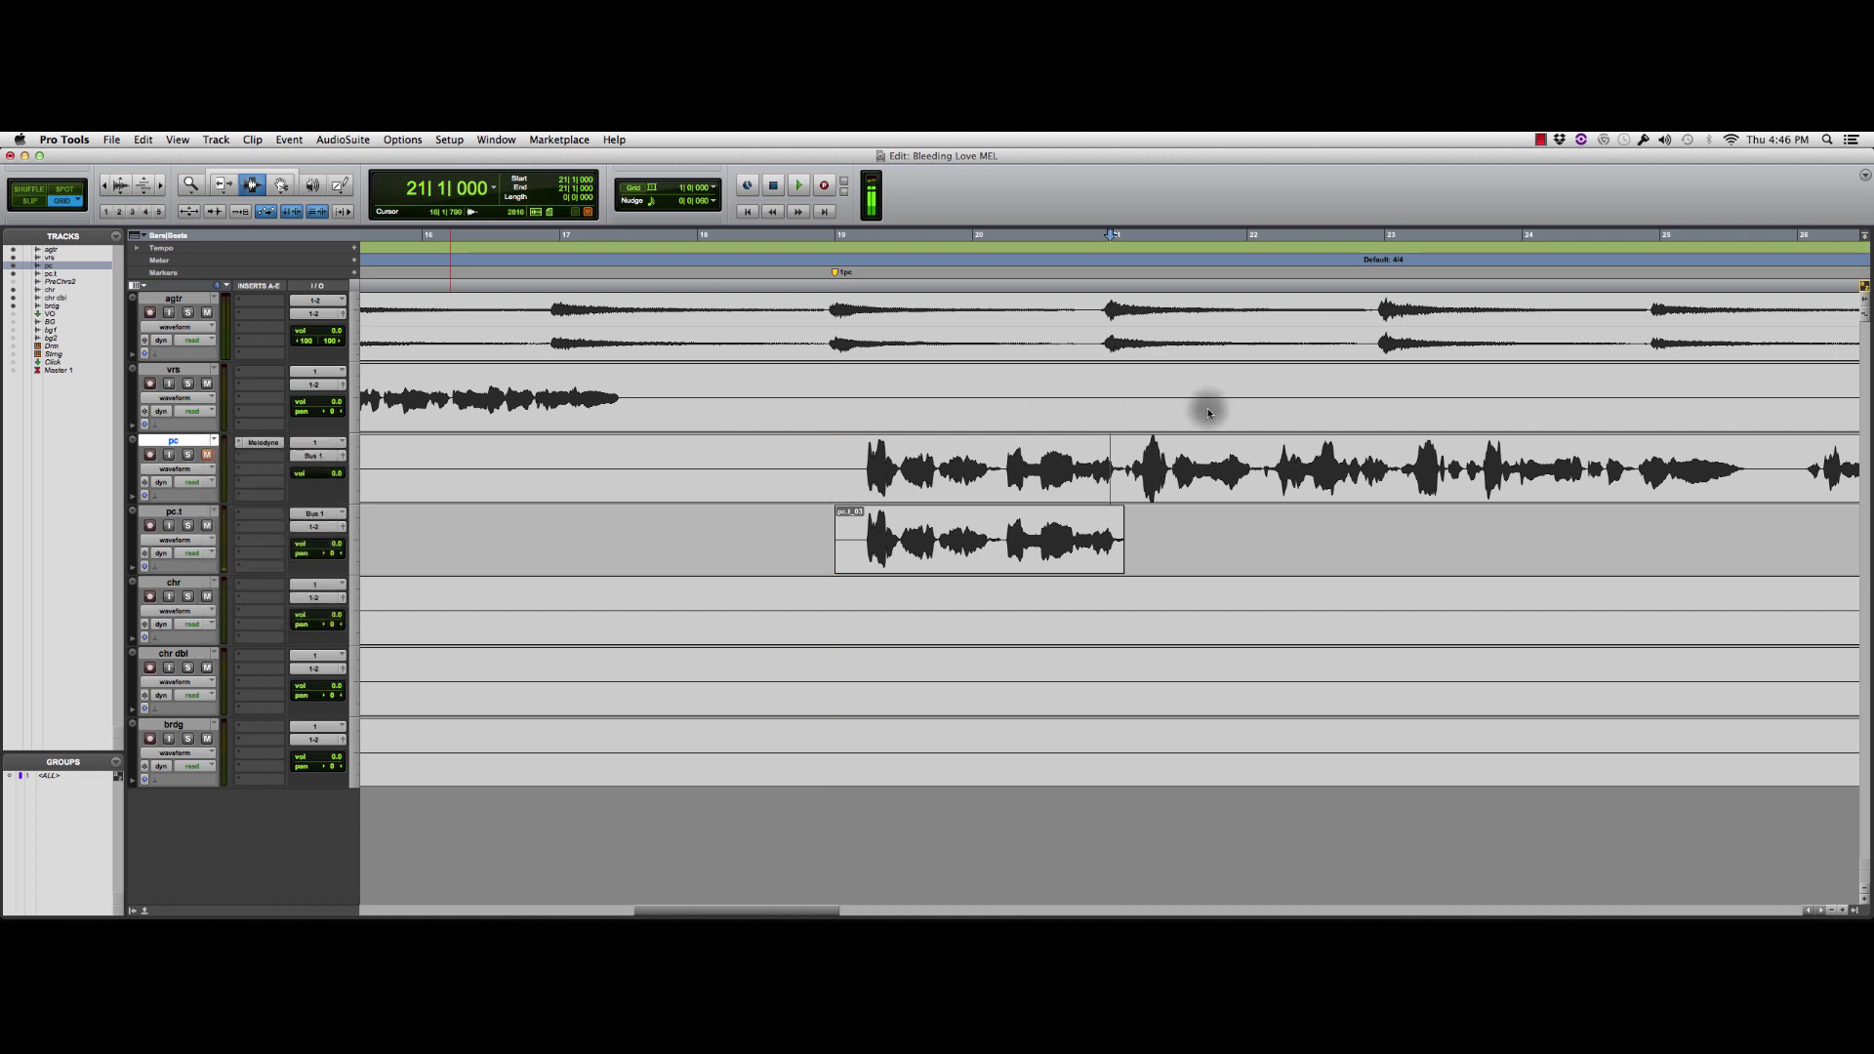
left_click(834, 460)
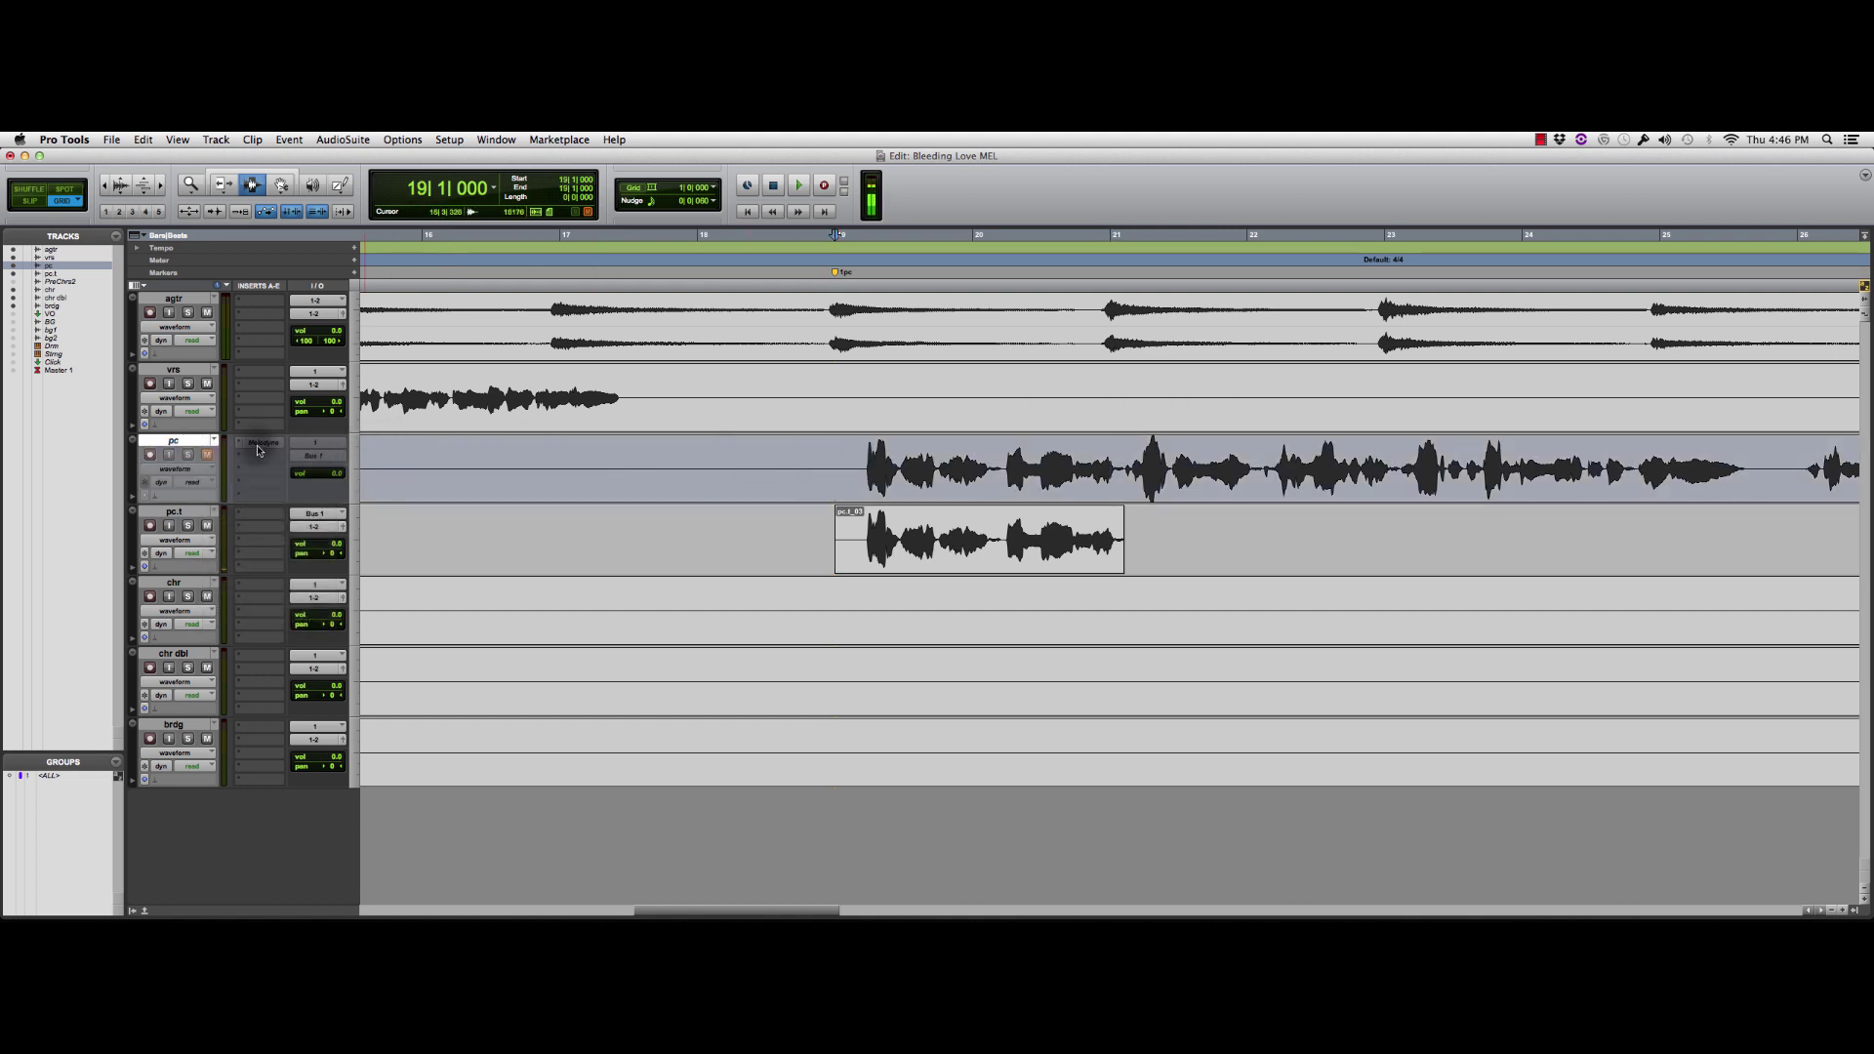